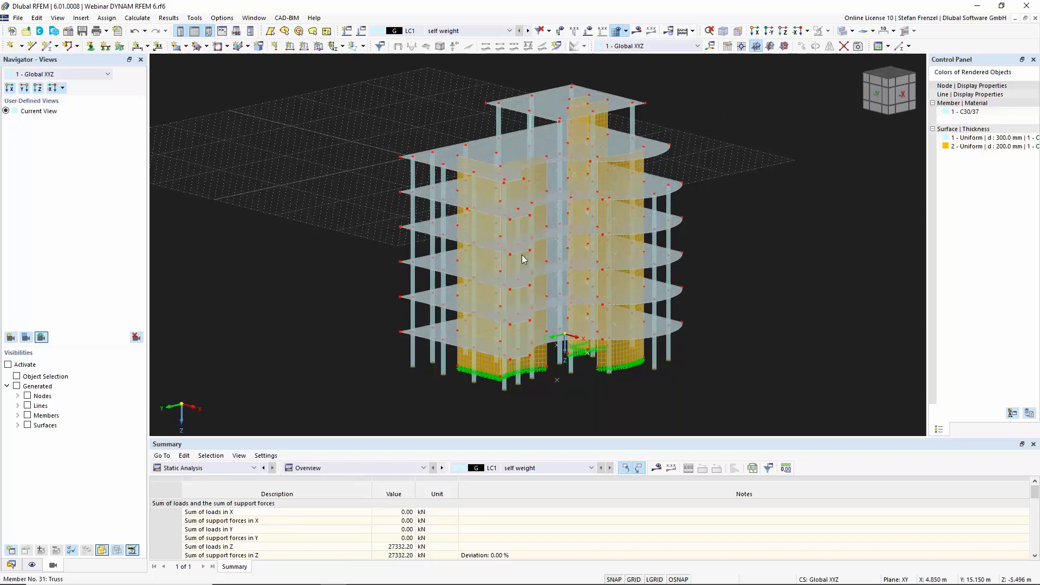
- In the model's base data, activate the Modal Analysis add-on and set the EN 1998 dynamic design national annex to DIN | 2021-07
{"action": "left_click", "coordinate": [11, 565]}
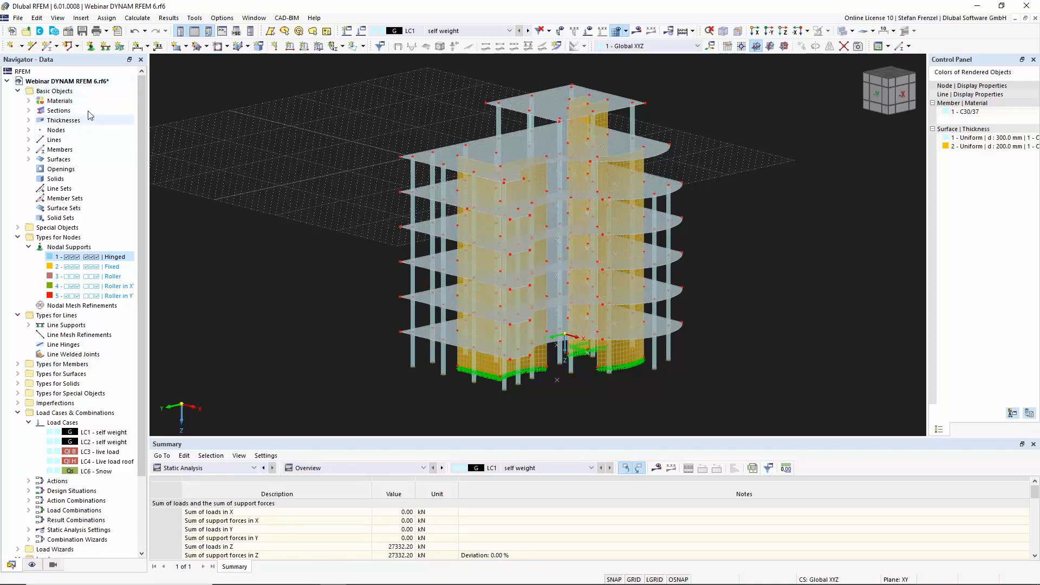
{"action": "right_click", "coordinate": [85, 82]}
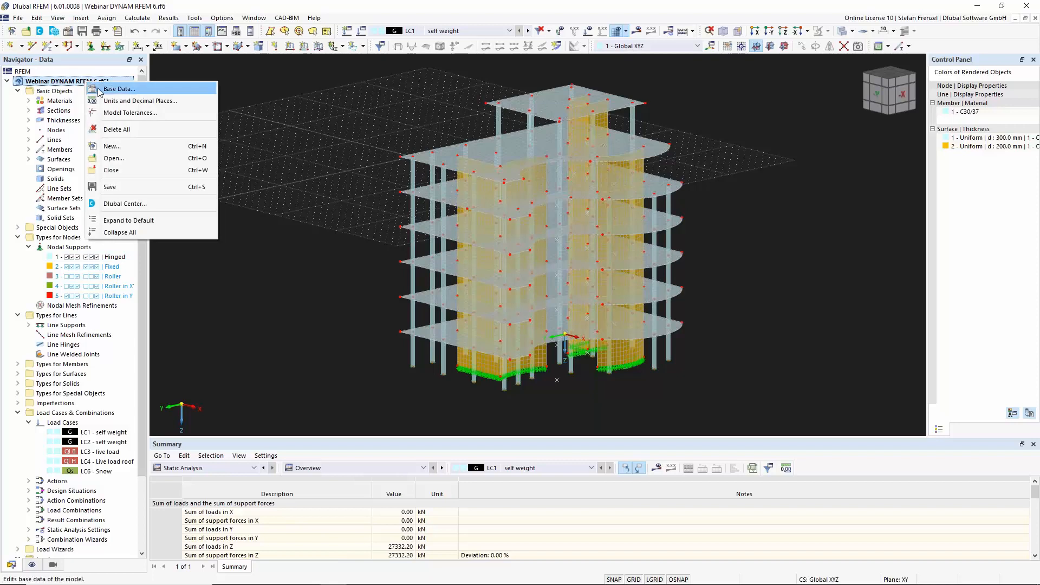
{"action": "left_click", "coordinate": [99, 91]}
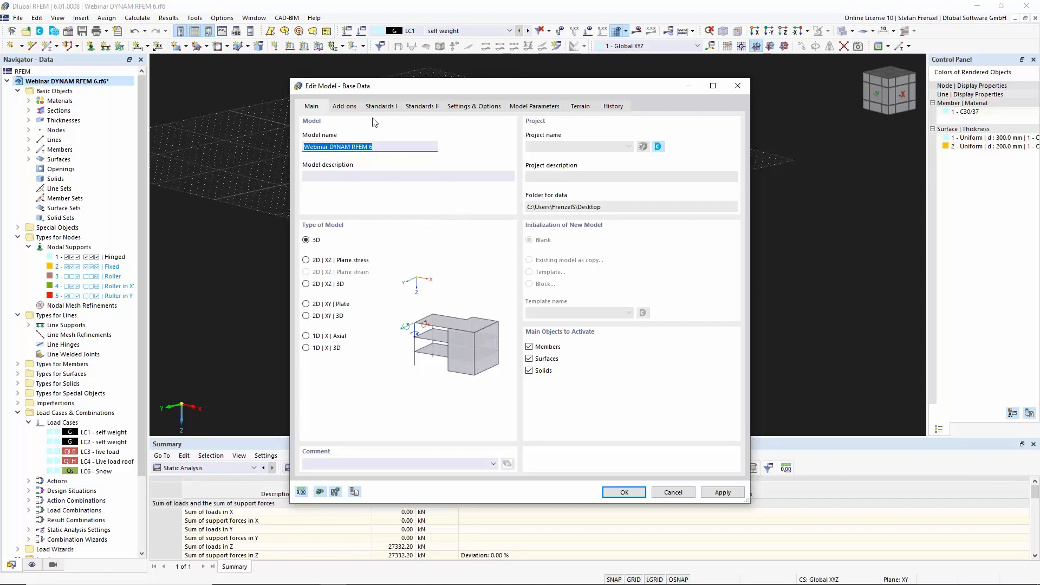
{"action": "left_click", "coordinate": [350, 108]}
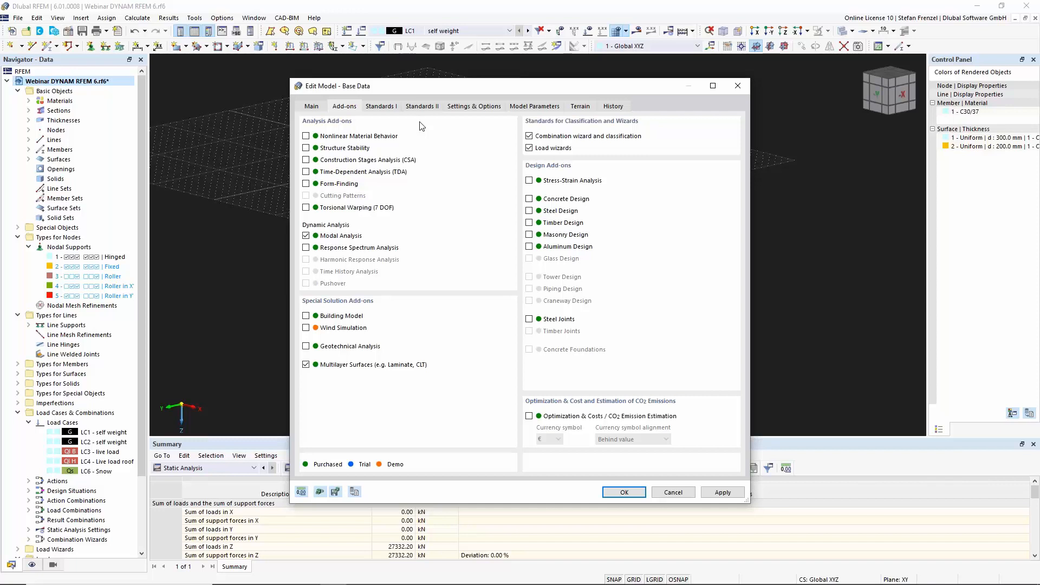
{"action": "left_click", "coordinate": [421, 107]}
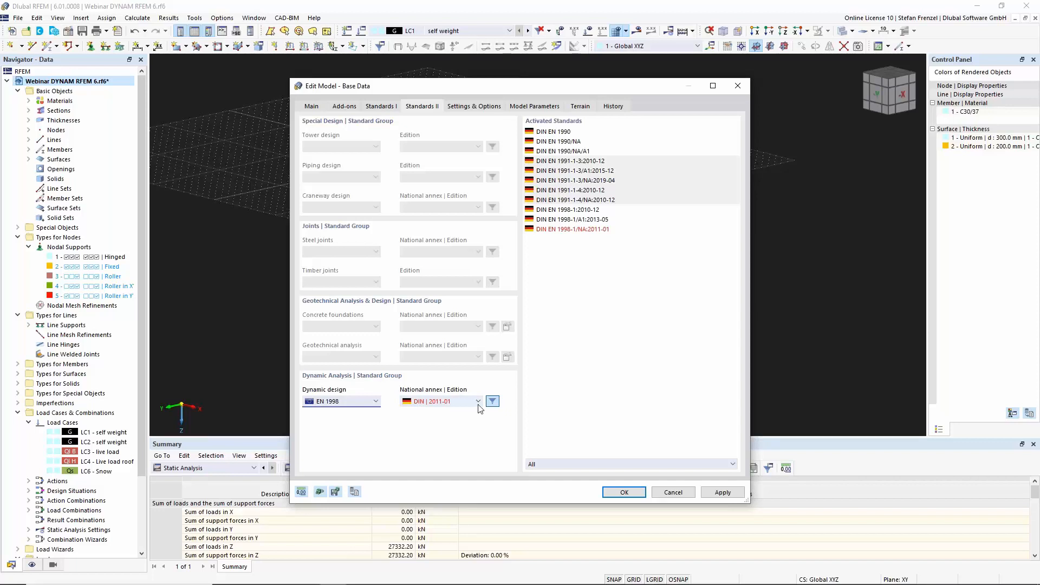
{"action": "left_click", "coordinate": [459, 406]}
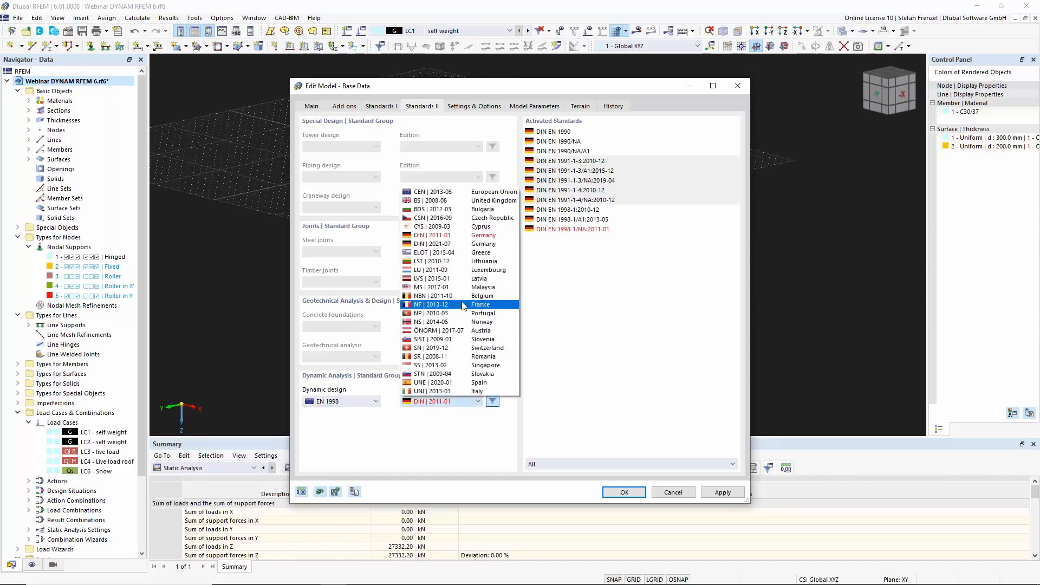
{"action": "left_click", "coordinate": [450, 244]}
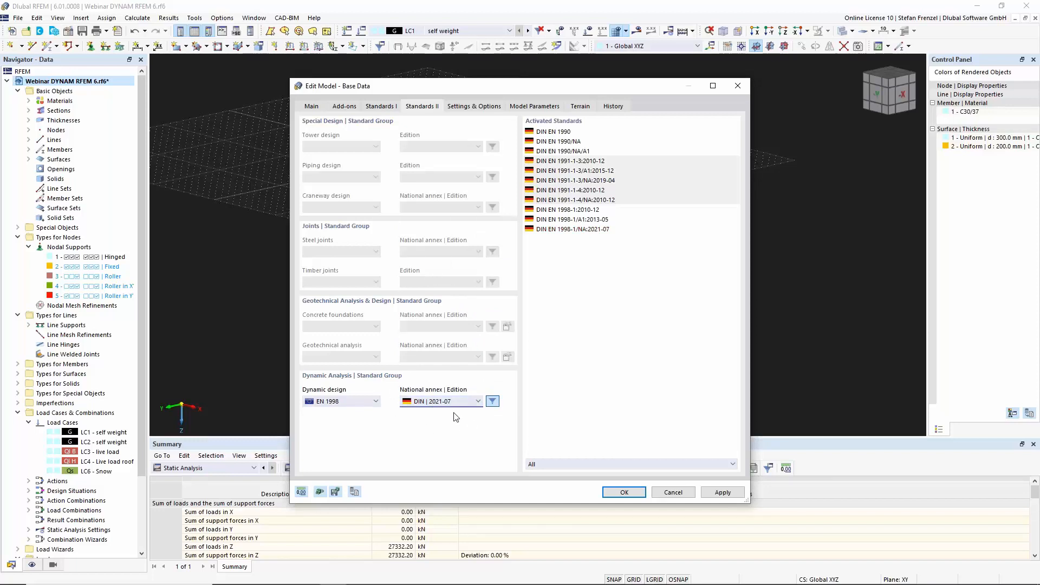
{"action": "left_click", "coordinate": [617, 493]}
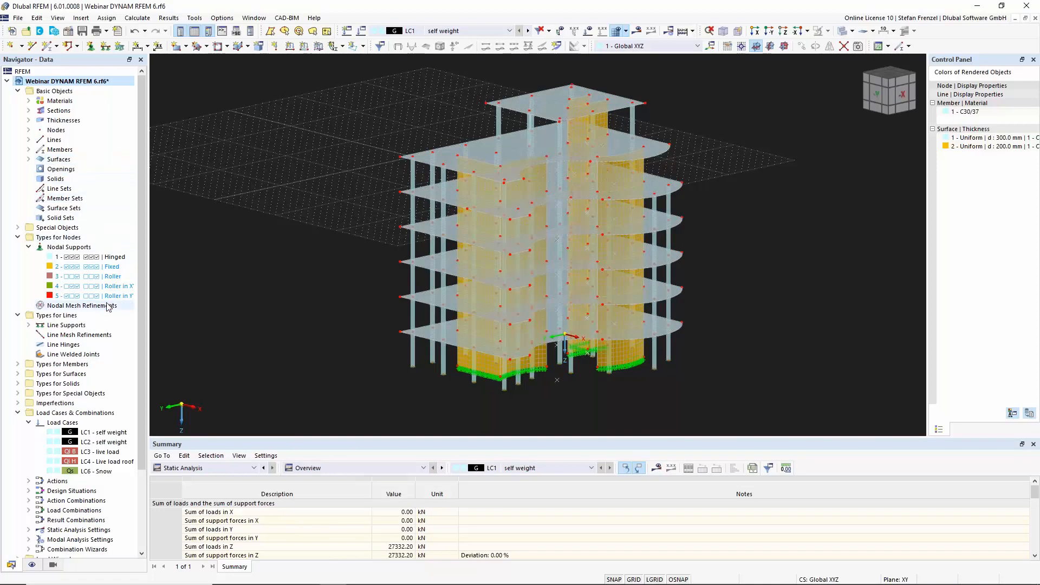
- Set the analysis type of load case LC1 self weight to Modal Analysis
{"action": "scroll", "coordinate": [109, 307], "scroll_direction": "down", "scroll_amount": 3}
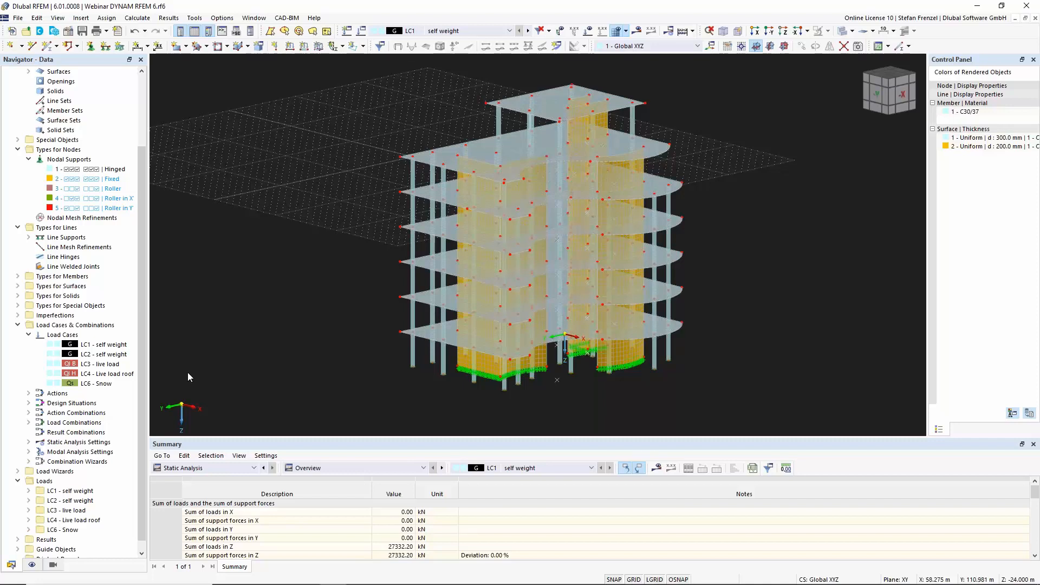
{"action": "left_click", "coordinate": [113, 345]}
{"action": "right_click", "coordinate": [114, 349]}
{"action": "left_click", "coordinate": [133, 350]}
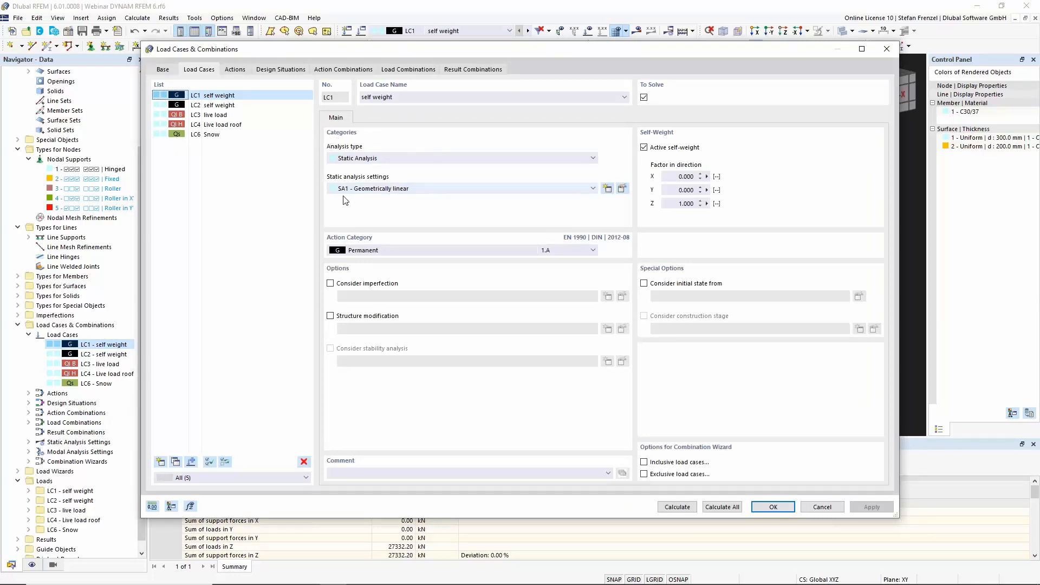
{"action": "left_click", "coordinate": [434, 160]}
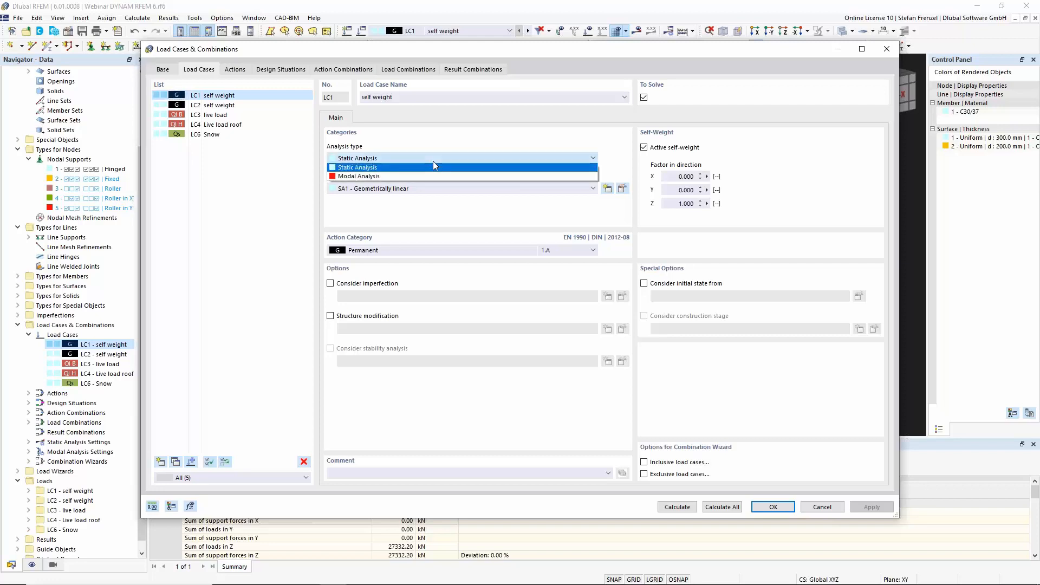
{"action": "left_click", "coordinate": [414, 176]}
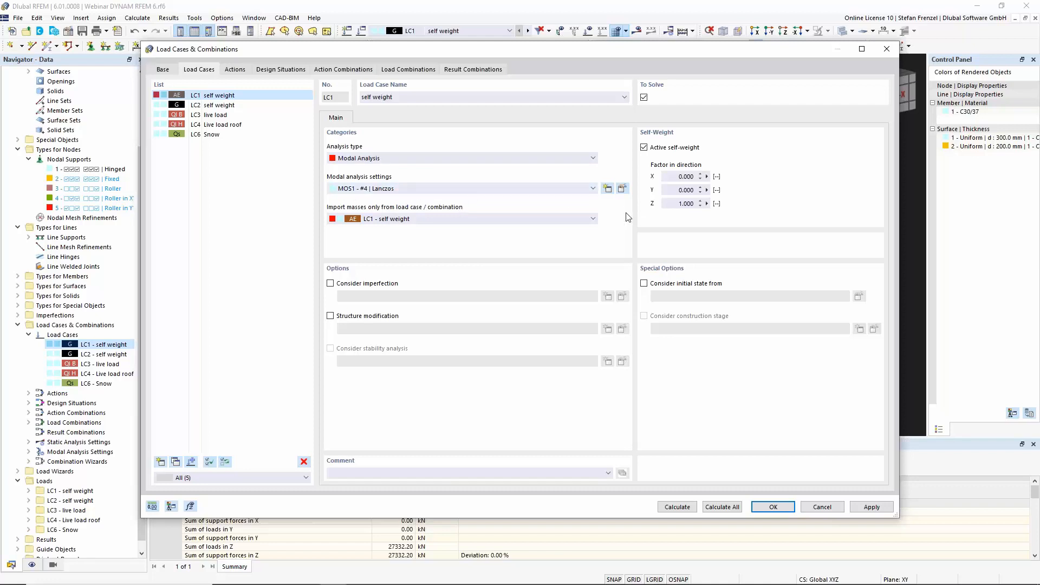
- In LC1's modal analysis settings, try the automatic method to reach maximum natural frequency, and return the number-of-modes method to User-Defined
{"action": "left_click", "coordinate": [622, 189]}
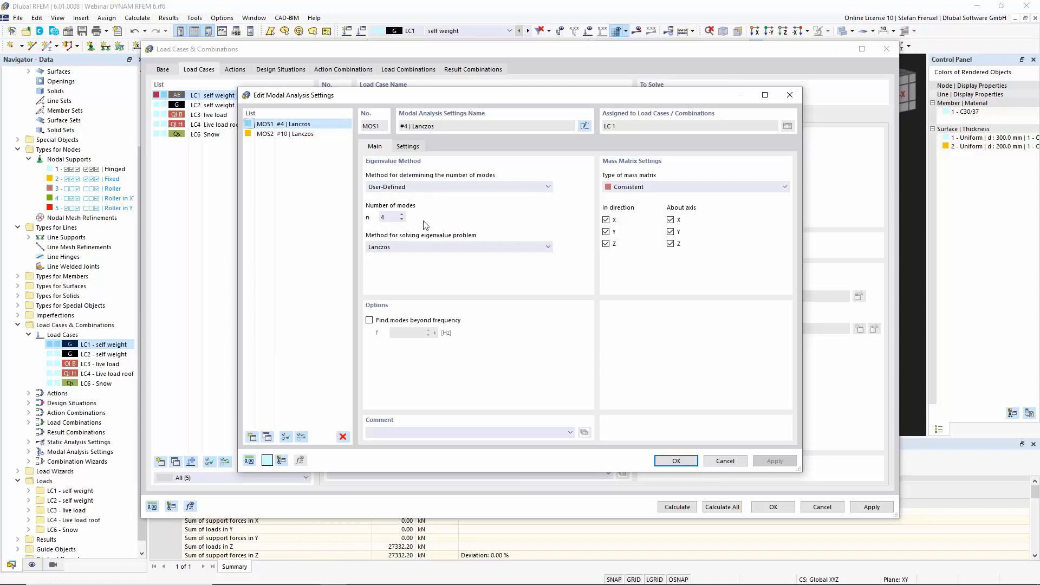
{"action": "left_click", "coordinate": [461, 188]}
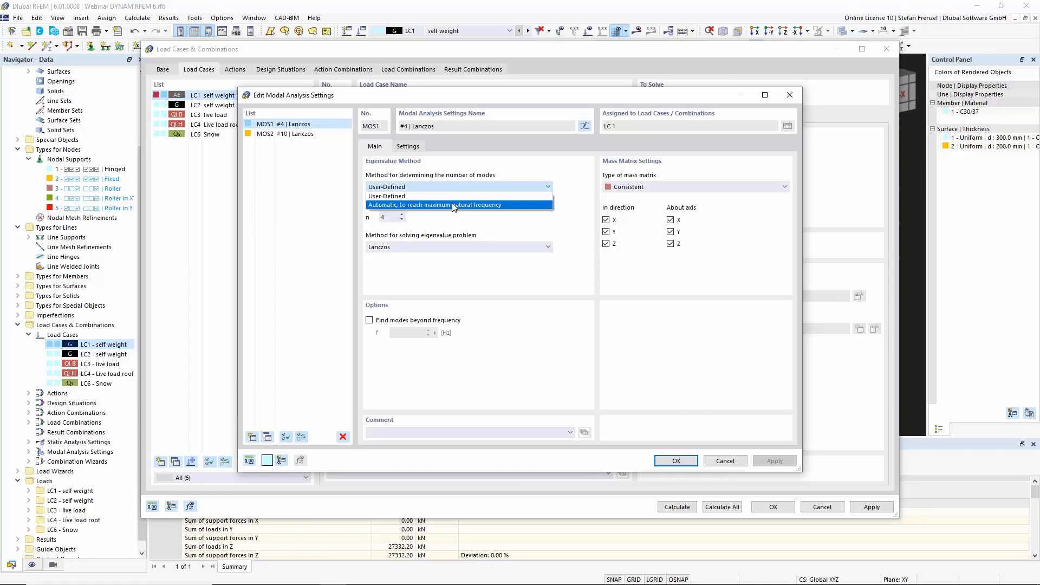
{"action": "left_click", "coordinate": [455, 206]}
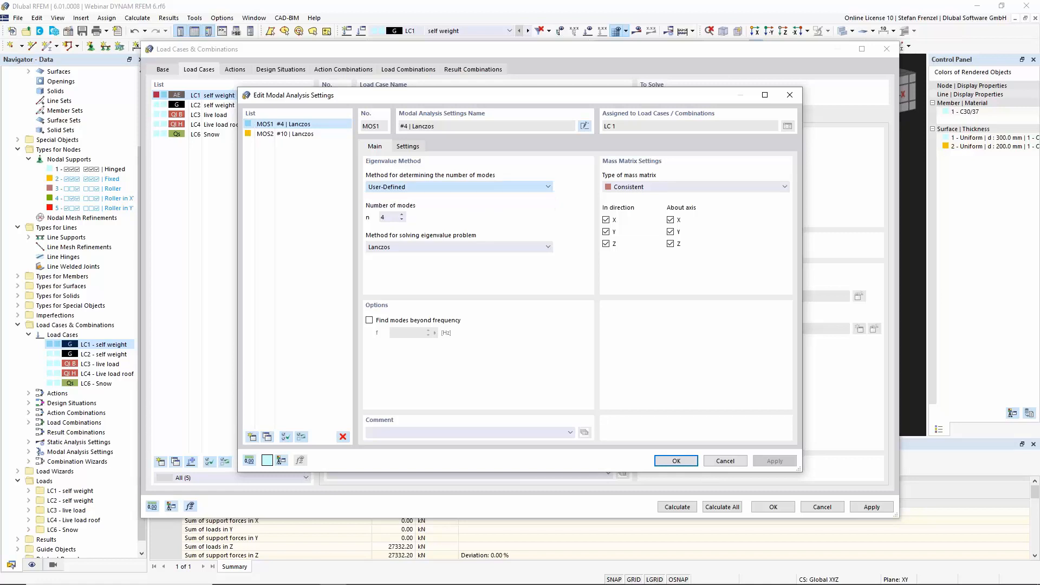
{"action": "double_click", "coordinate": [392, 217]}
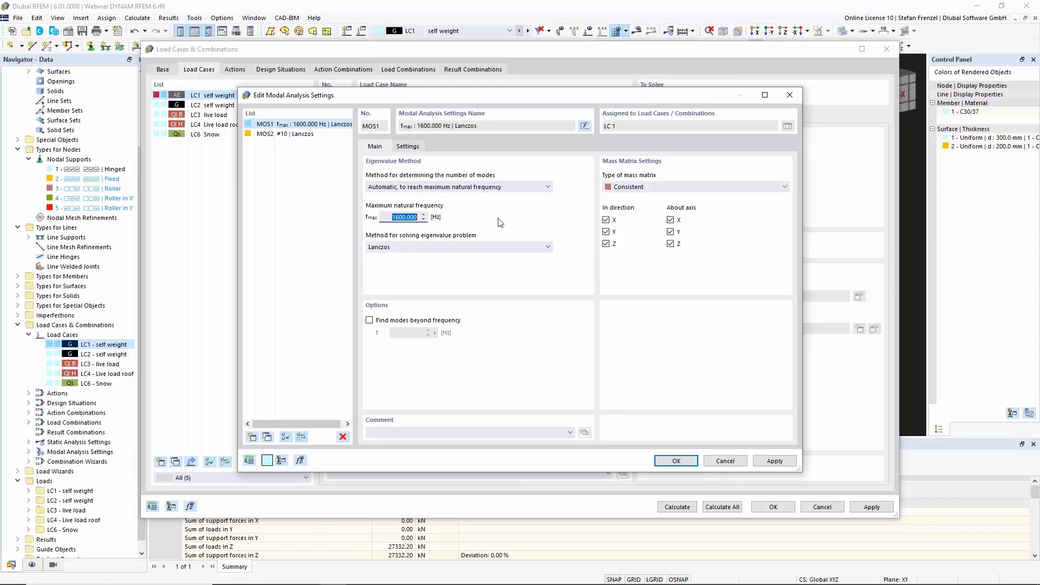
{"action": "left_click", "coordinate": [549, 187]}
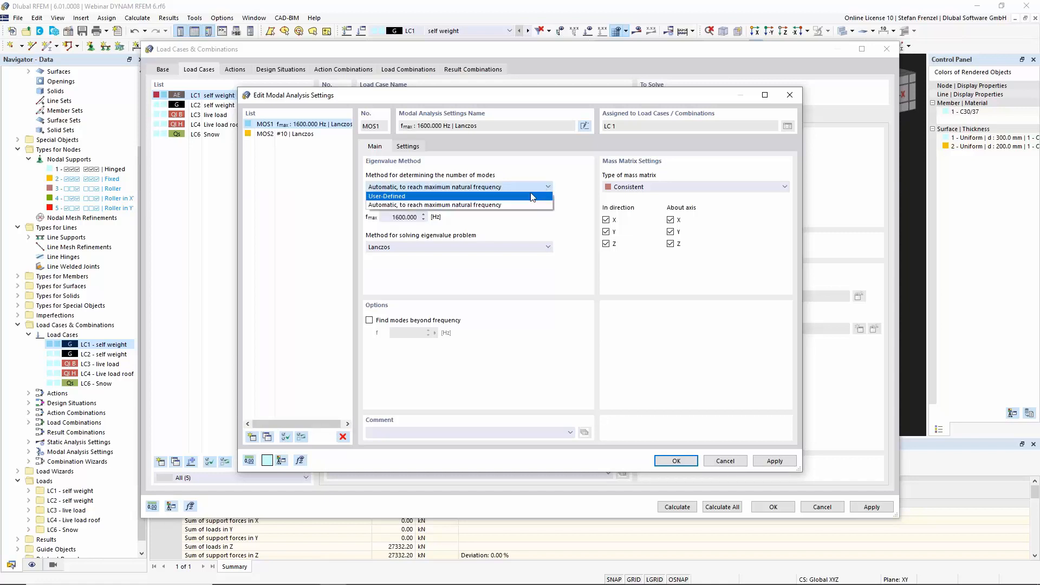
{"action": "left_click", "coordinate": [533, 197]}
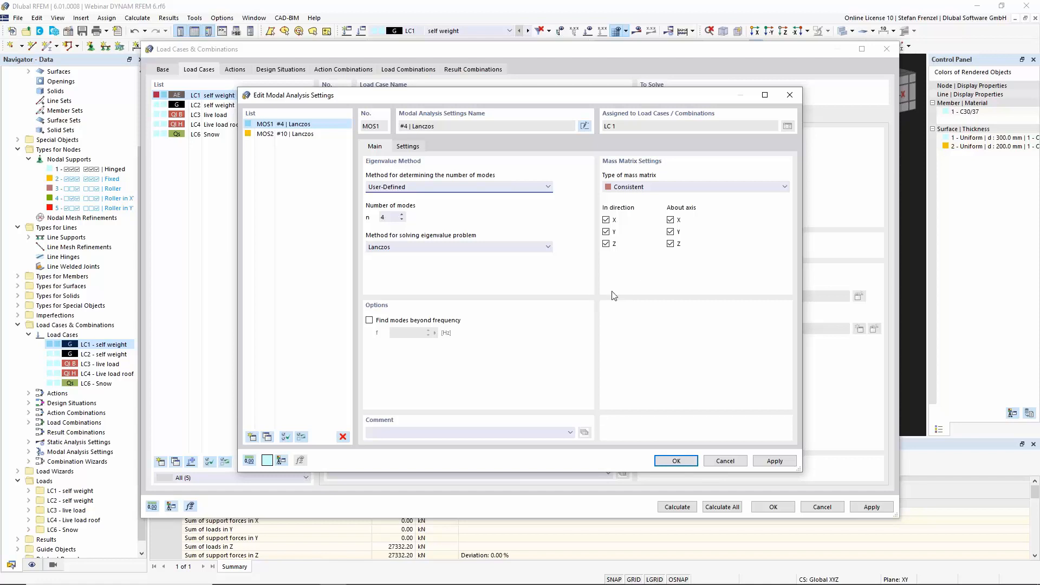
- Review the mass conversion settings, accept LC1's modal analysis setup including deletion of existing results, and calculate LC1
{"action": "left_click", "coordinate": [412, 147]}
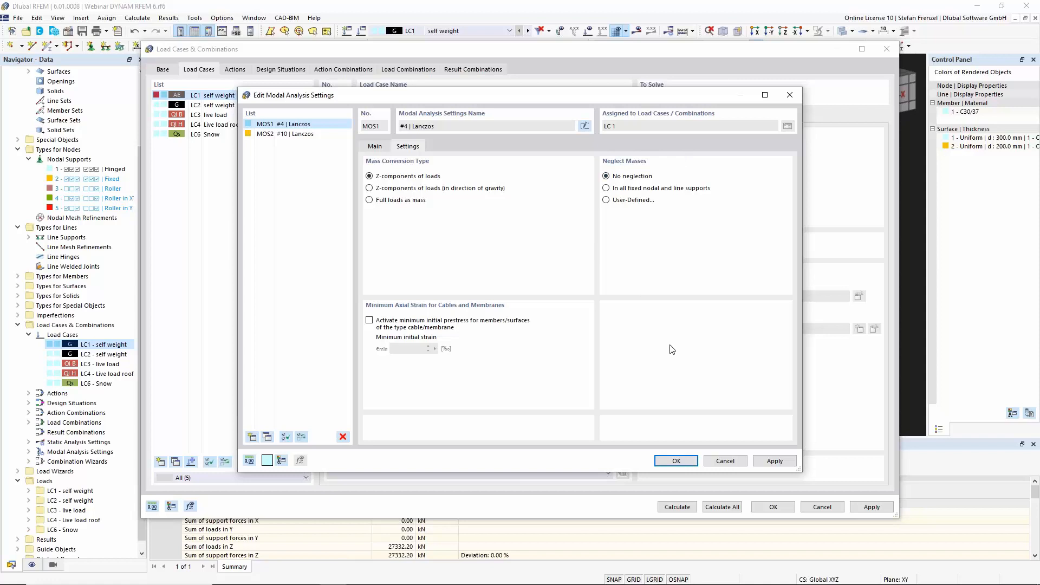
{"action": "left_click", "coordinate": [677, 461]}
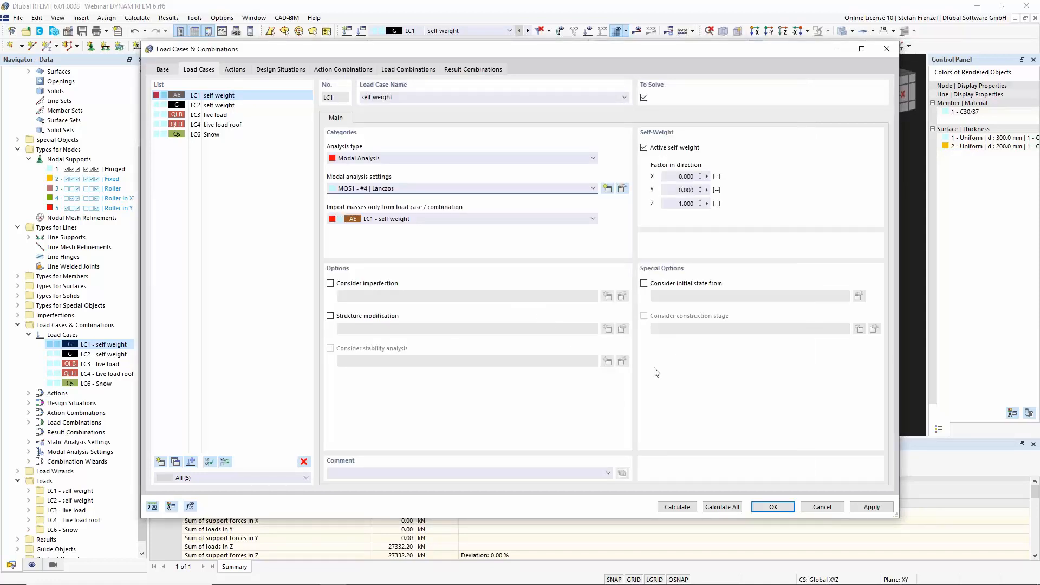
{"action": "left_click", "coordinate": [774, 509]}
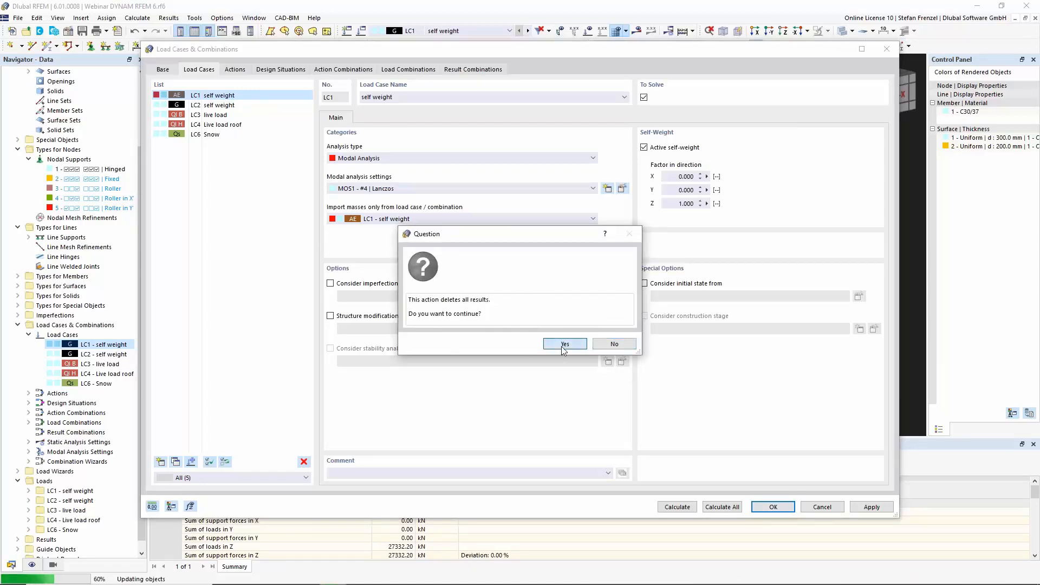
{"action": "left_click", "coordinate": [563, 345]}
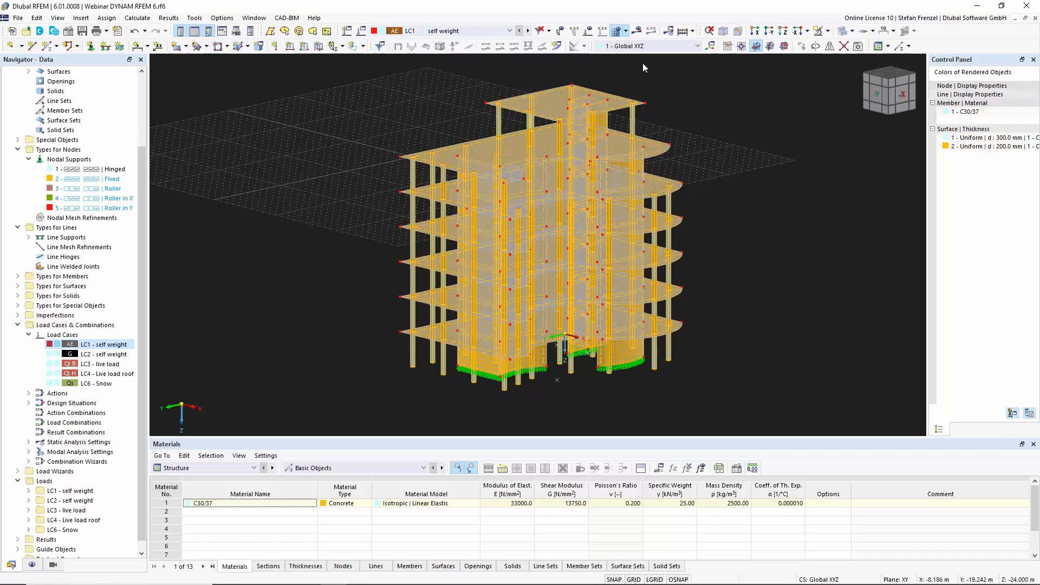
{"action": "left_click", "coordinate": [637, 32]}
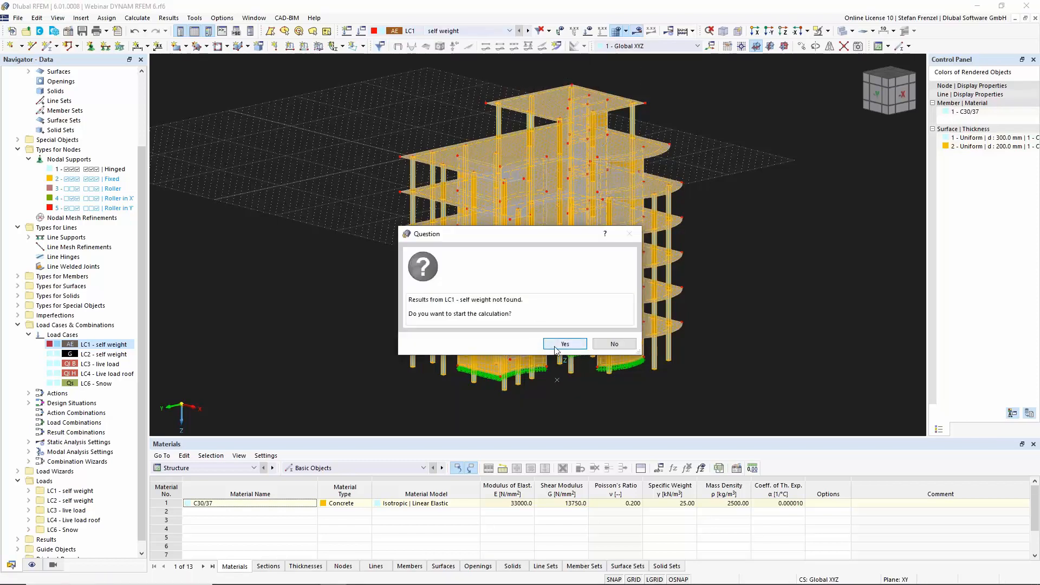
{"action": "left_click", "coordinate": [560, 343]}
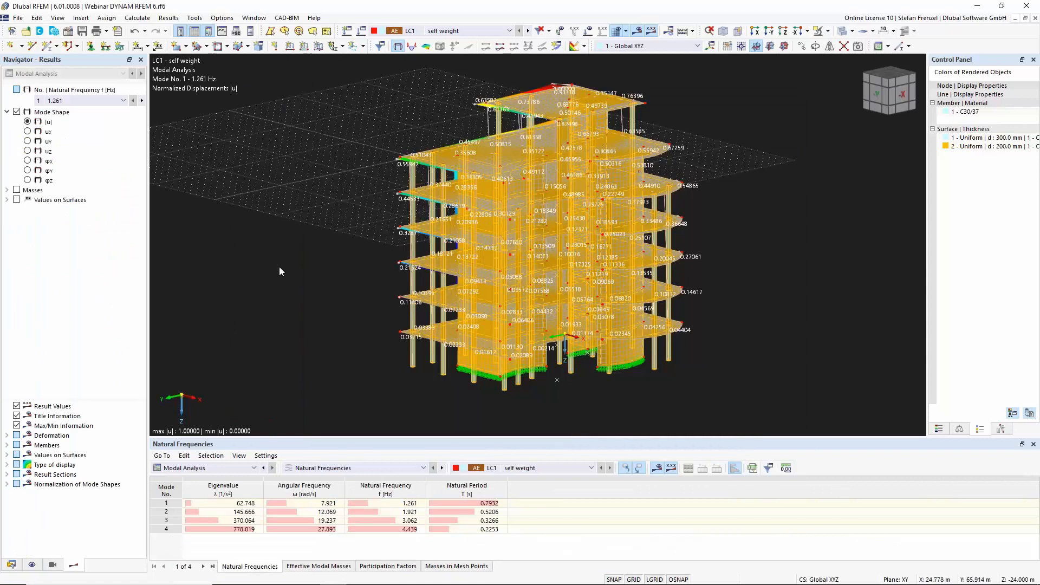
- View the building's mode shapes for modes 2 and 3 from a more frontal angle
{"action": "middle_click_drag", "start_coordinate": [253, 259], "coordinate": [366, 206], "text": "ctrl"}
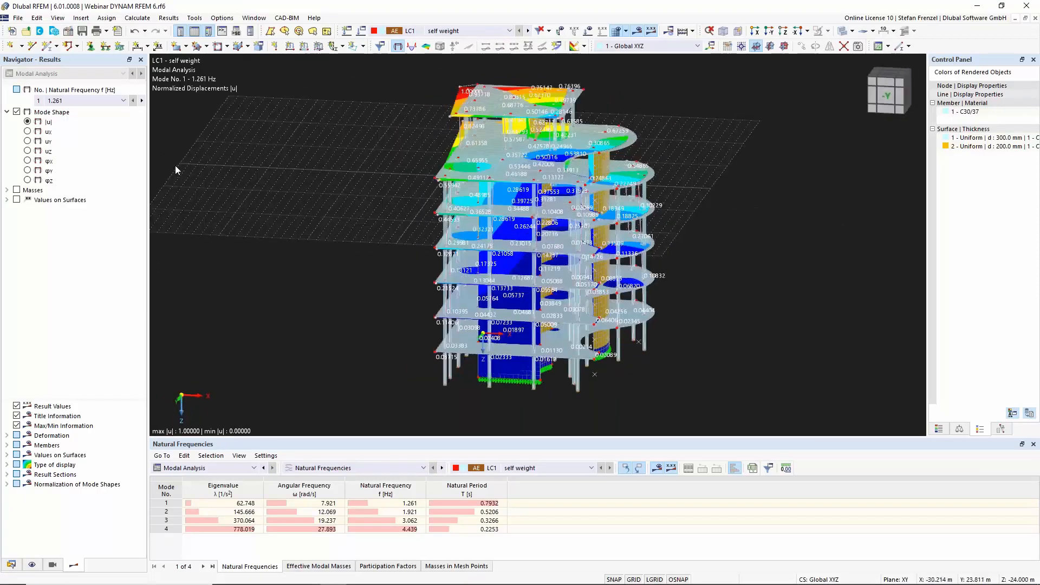
{"action": "left_click", "coordinate": [89, 101]}
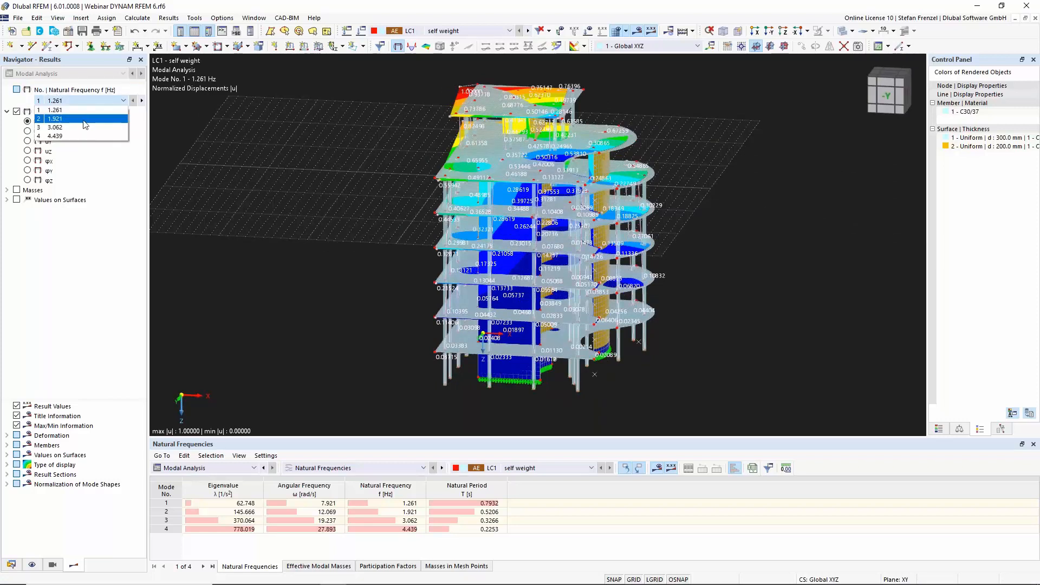
{"action": "left_click", "coordinate": [85, 118]}
{"action": "left_click", "coordinate": [103, 102]}
{"action": "left_click", "coordinate": [98, 128]}
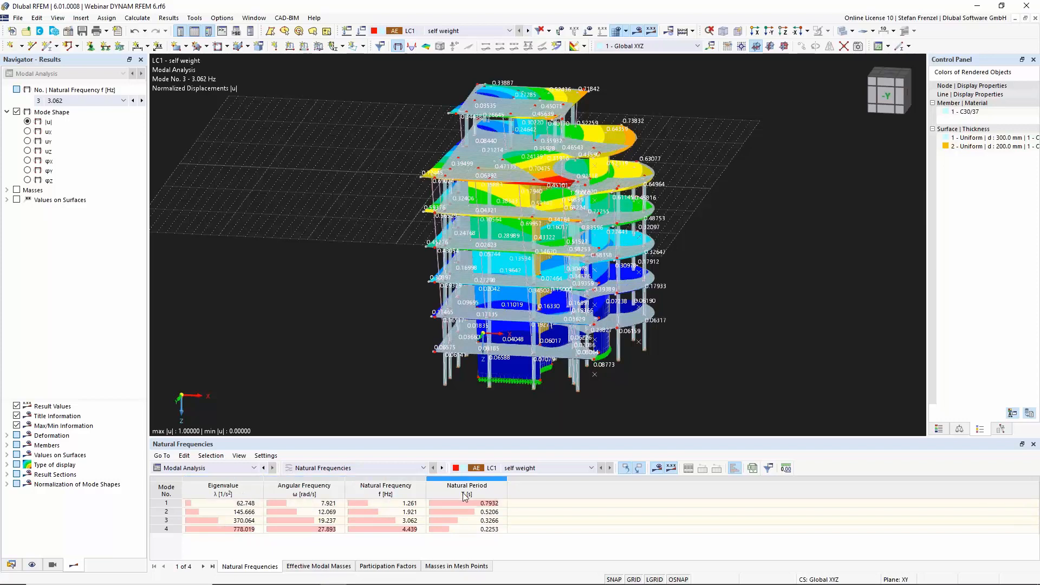
- Examine the result tables for effective modal masses, participation factors and masses in mesh points
{"action": "left_click", "coordinate": [327, 565]}
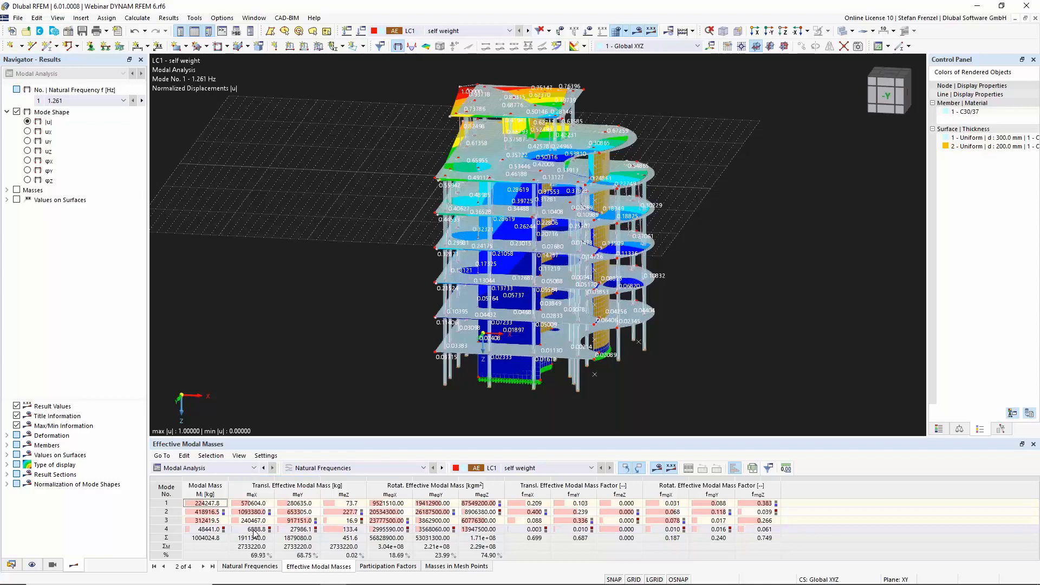
{"action": "left_click", "coordinate": [381, 567]}
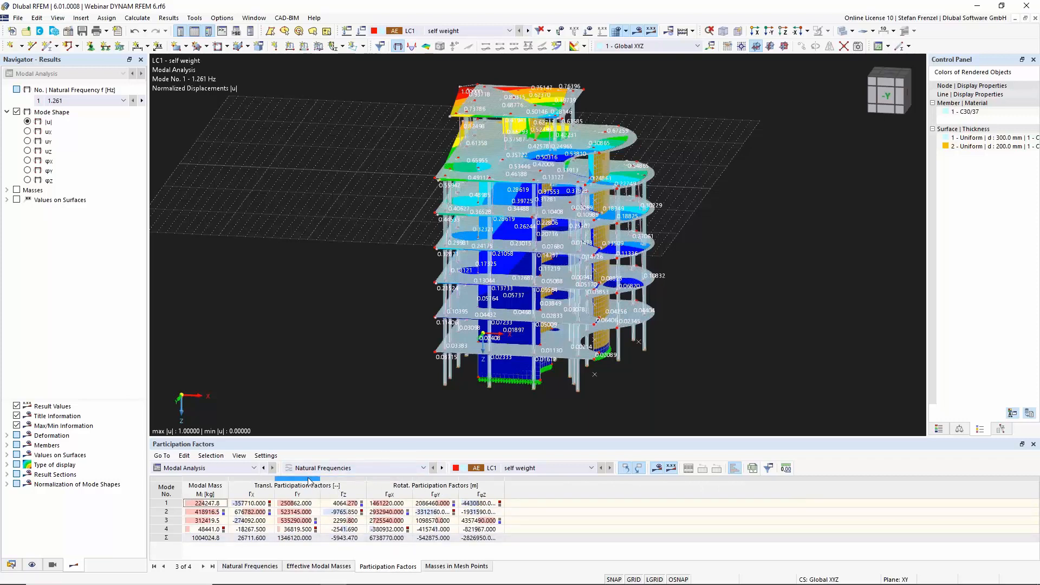
{"action": "left_click", "coordinate": [456, 566]}
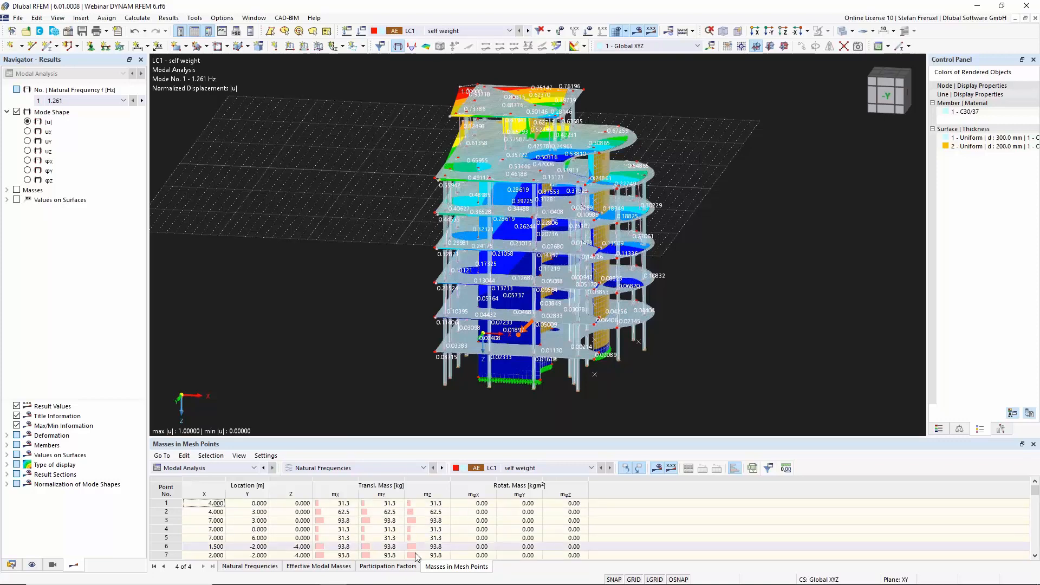
{"action": "scroll", "coordinate": [431, 519], "scroll_direction": "down", "scroll_amount": 4}
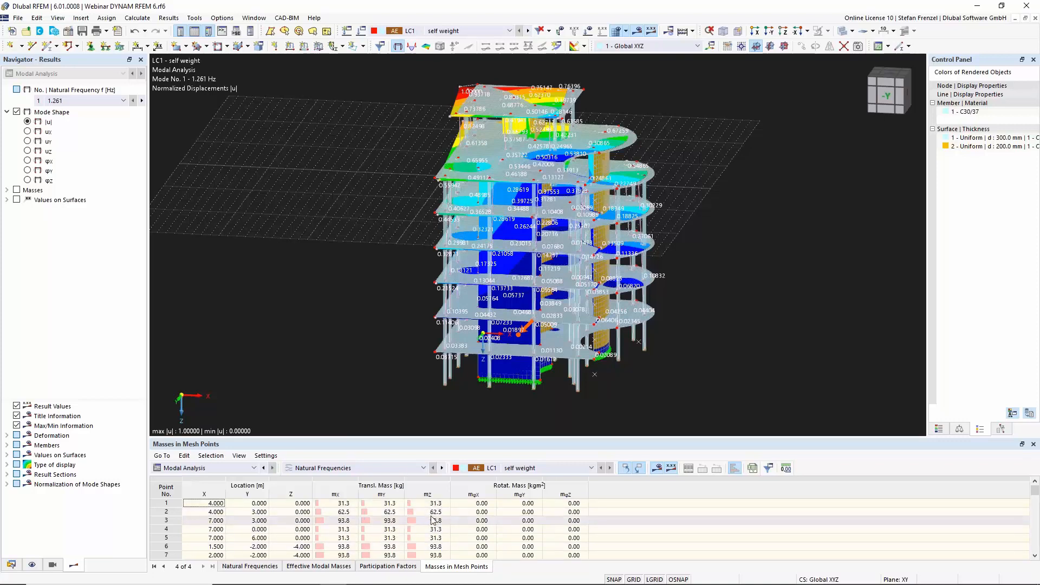
{"action": "scroll", "coordinate": [424, 522], "scroll_direction": "down", "scroll_amount": 6}
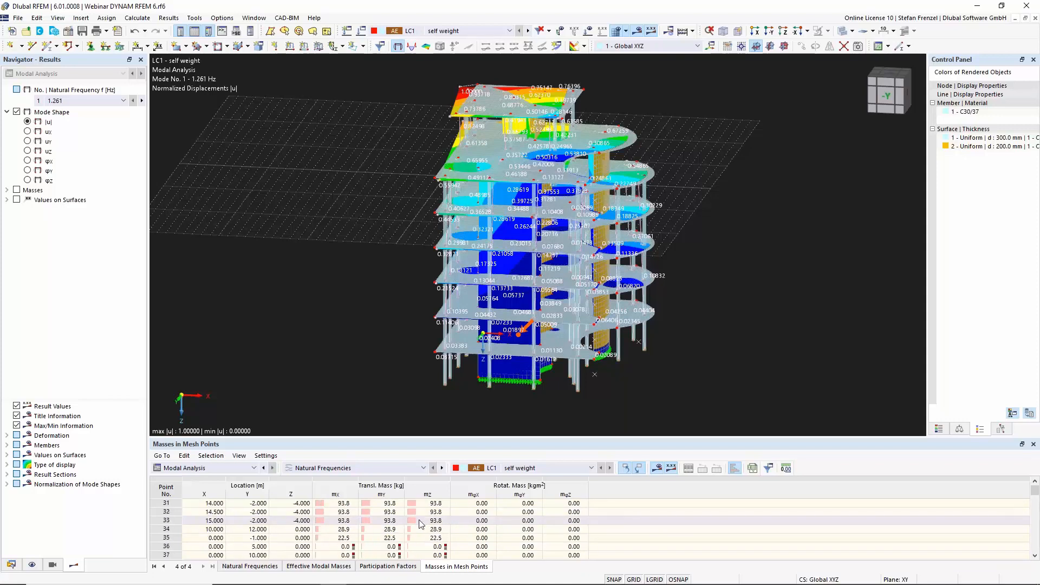
{"action": "scroll", "coordinate": [419, 533], "scroll_direction": "up", "scroll_amount": 10}
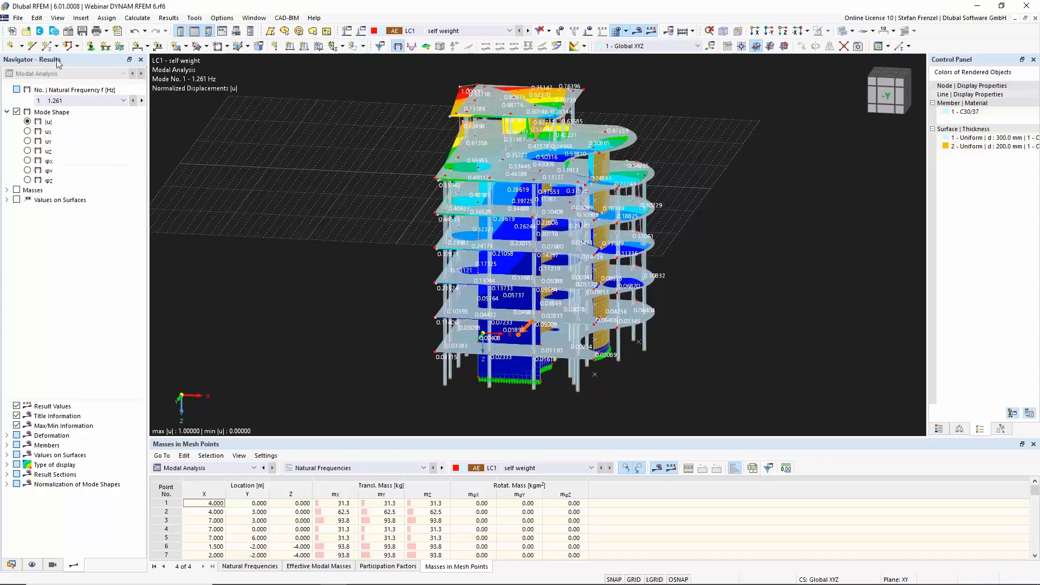
- Display the masses on the building model in place of the mode shape and inspect the upper storeys closely
{"action": "left_click", "coordinate": [18, 192]}
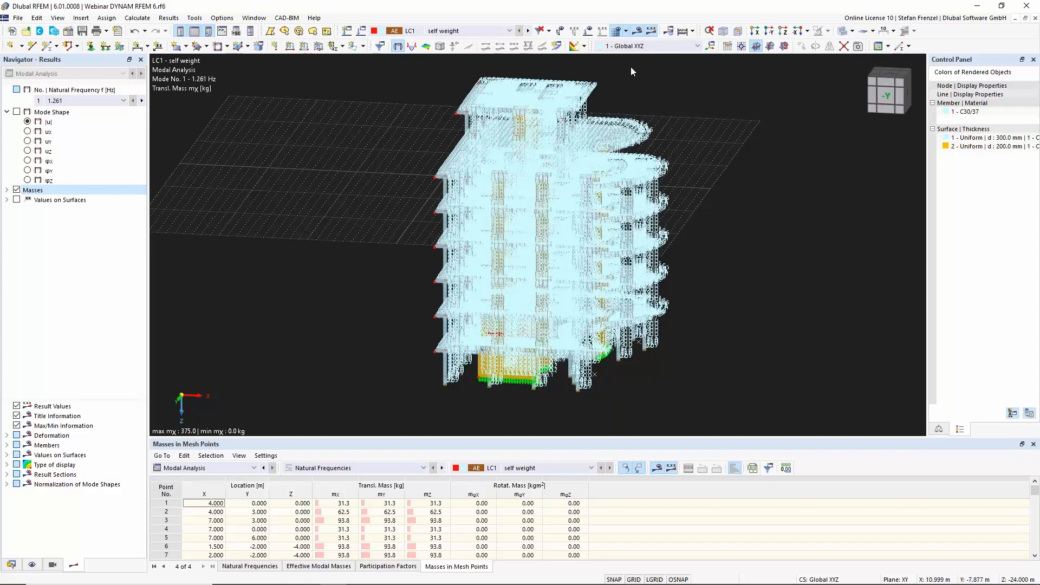
{"action": "scroll", "coordinate": [499, 84], "scroll_direction": "up", "scroll_amount": 2}
{"action": "scroll", "coordinate": [467, 112], "scroll_direction": "up", "scroll_amount": 5}
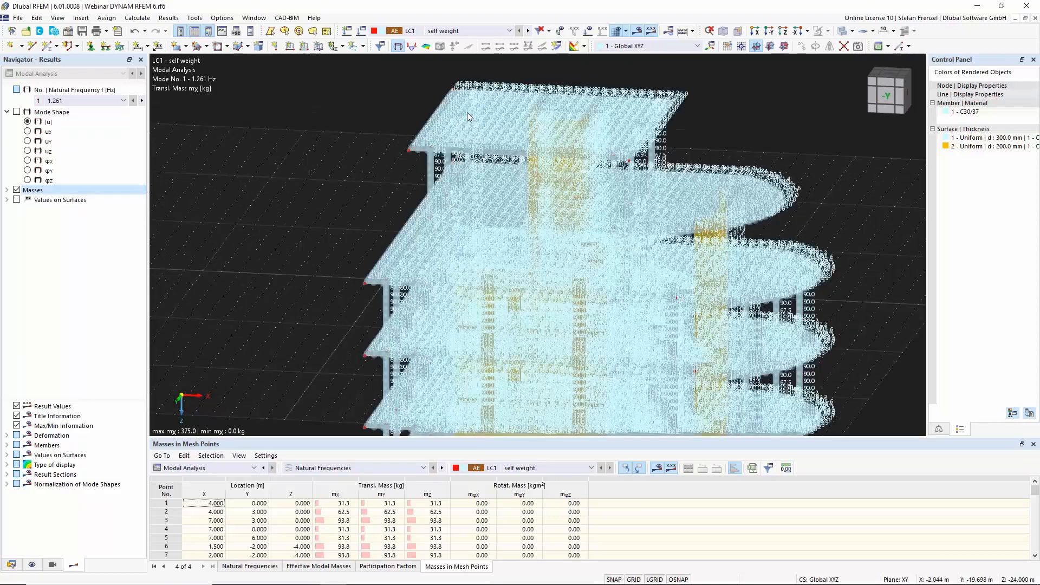
- Examine the mass values and spheres at the corner of the top slab and on its columns
{"action": "scroll", "coordinate": [386, 170], "scroll_direction": "up", "scroll_amount": 5}
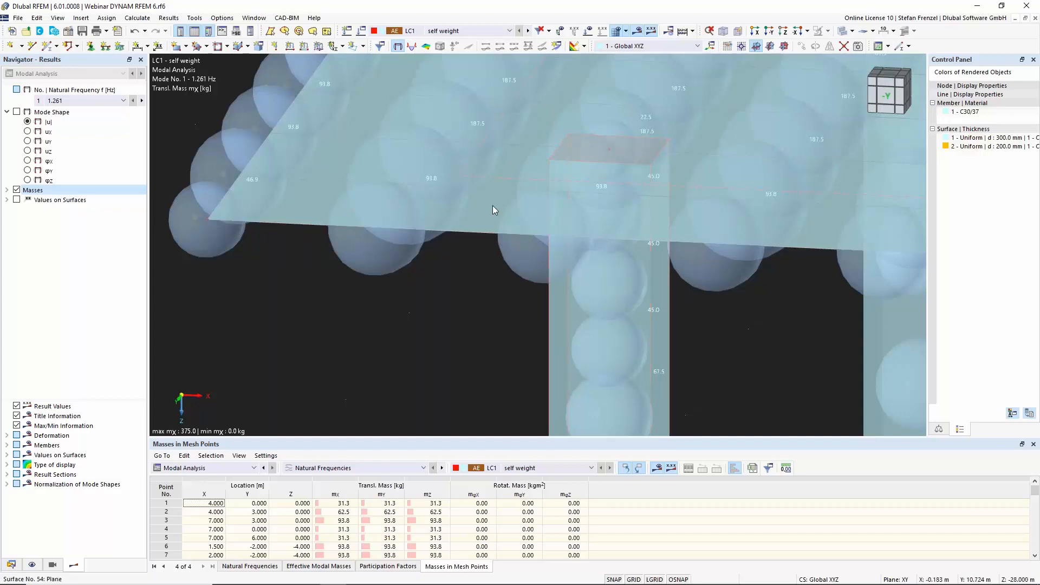
{"action": "scroll", "coordinate": [476, 192], "scroll_direction": "down", "scroll_amount": 2}
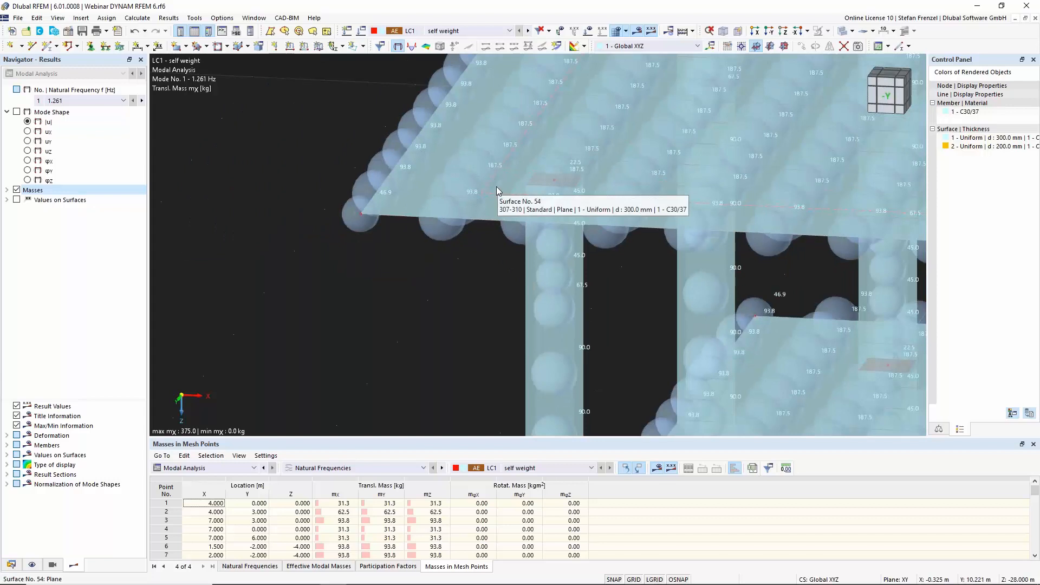
{"action": "scroll", "coordinate": [380, 251], "scroll_direction": "down", "scroll_amount": 3}
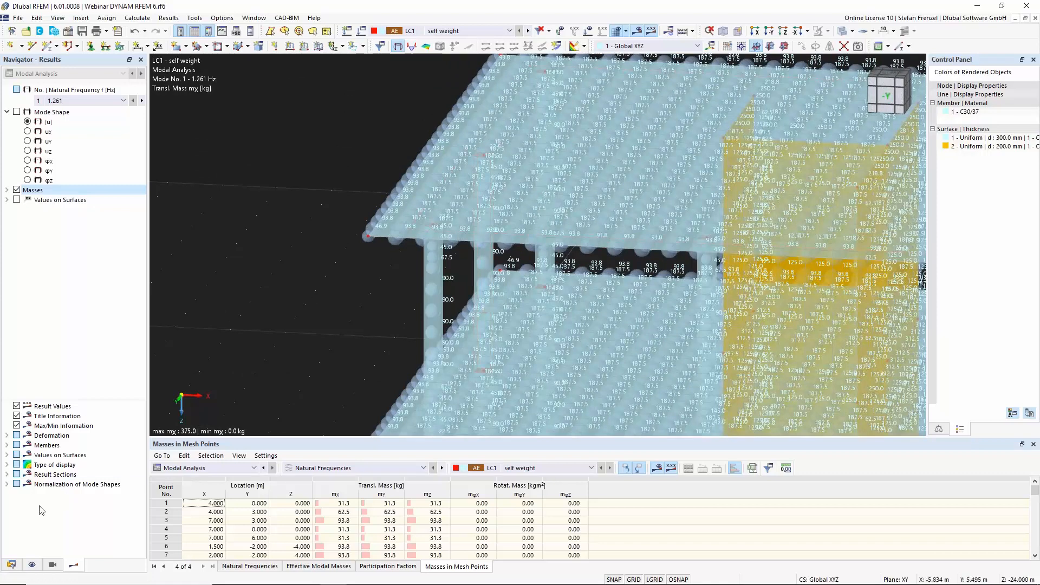
- Edit the modal analysis settings used by LC1 and set mass neglection to User-Defined
{"action": "left_click", "coordinate": [12, 565]}
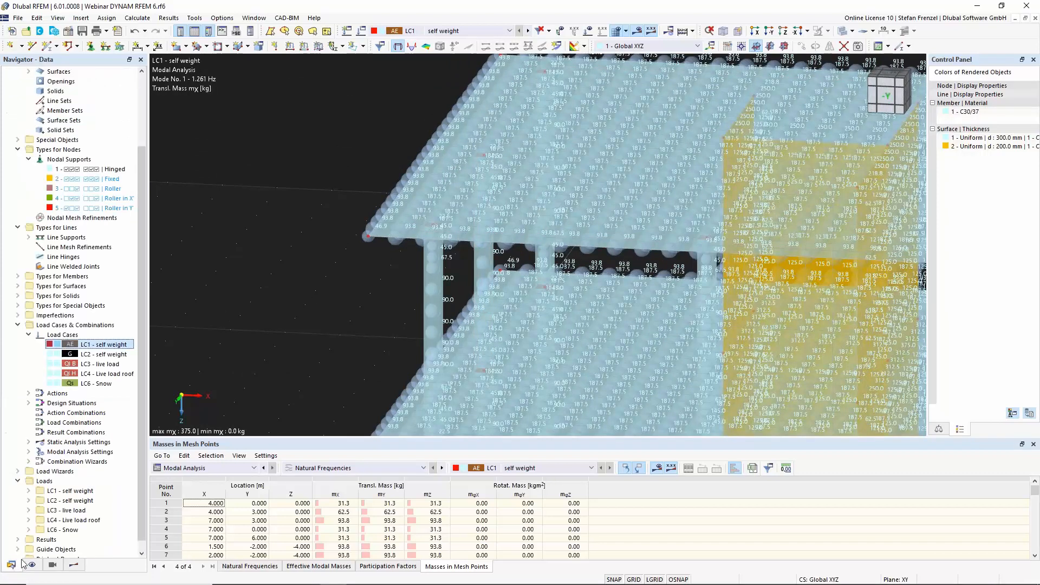
{"action": "right_click", "coordinate": [115, 349]}
{"action": "left_click", "coordinate": [130, 352]}
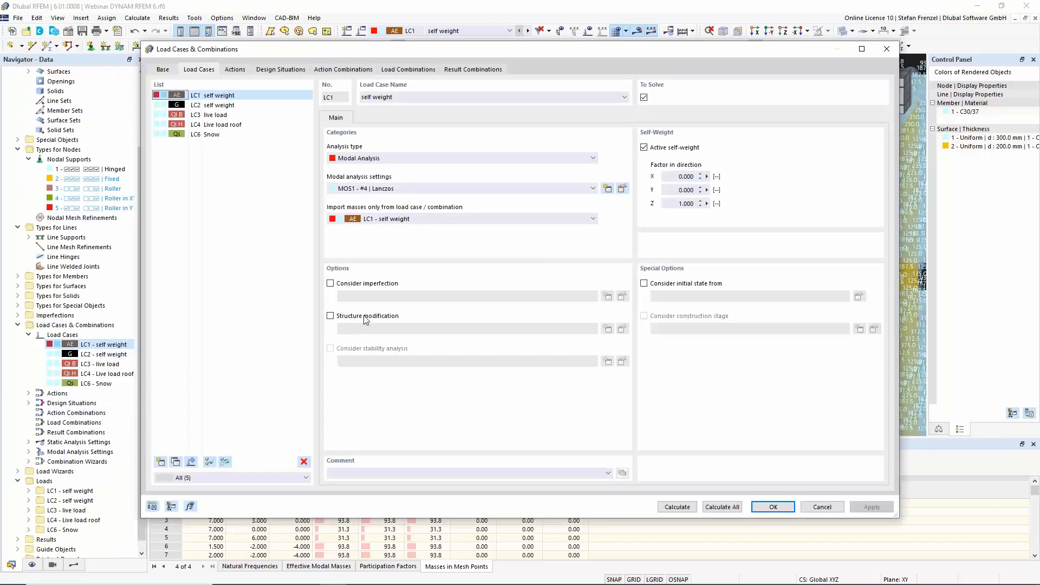
{"action": "left_click", "coordinate": [622, 189]}
{"action": "left_click", "coordinate": [424, 145]}
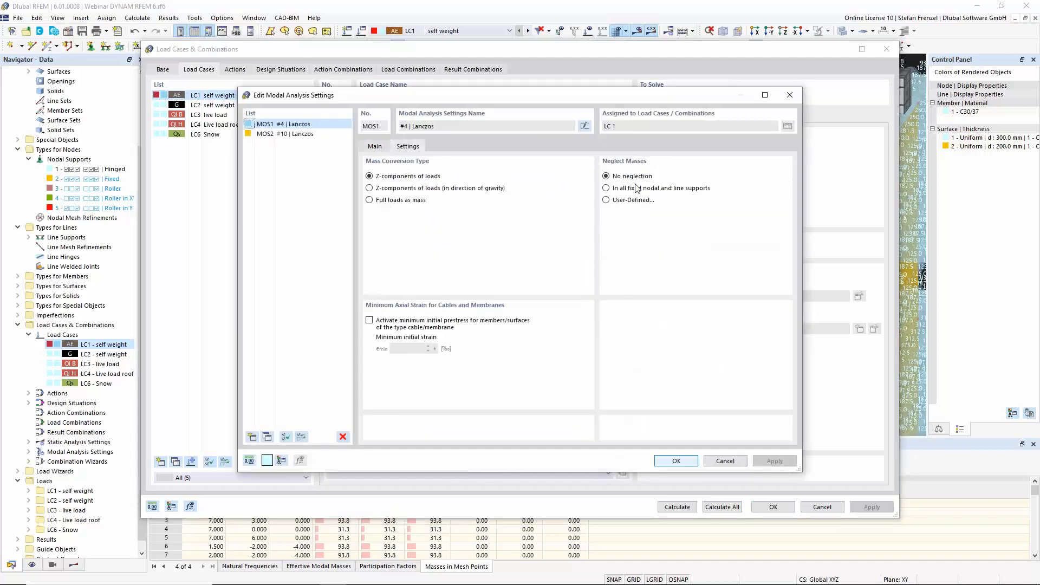
{"action": "left_click", "coordinate": [606, 200]}
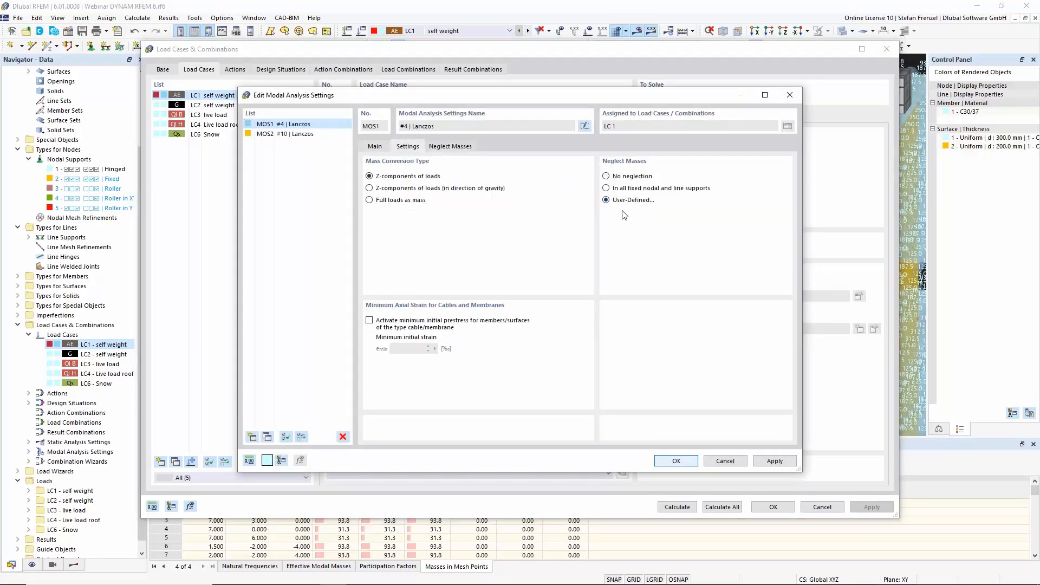
- Neglect the masses of the top slab, surface 54, for all translational and rotational components
{"action": "left_click", "coordinate": [450, 146]}
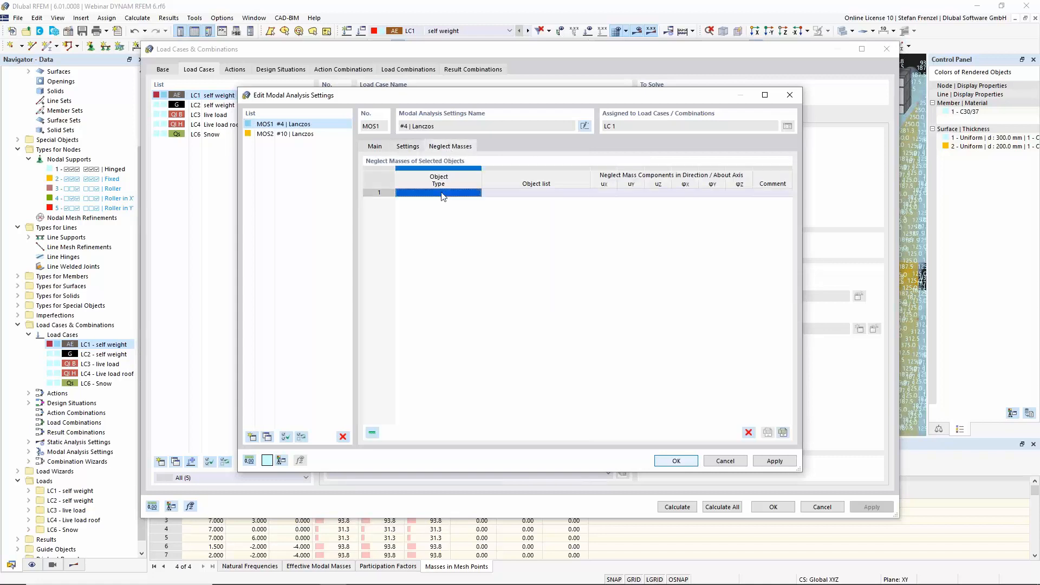
{"action": "left_click", "coordinate": [474, 195]}
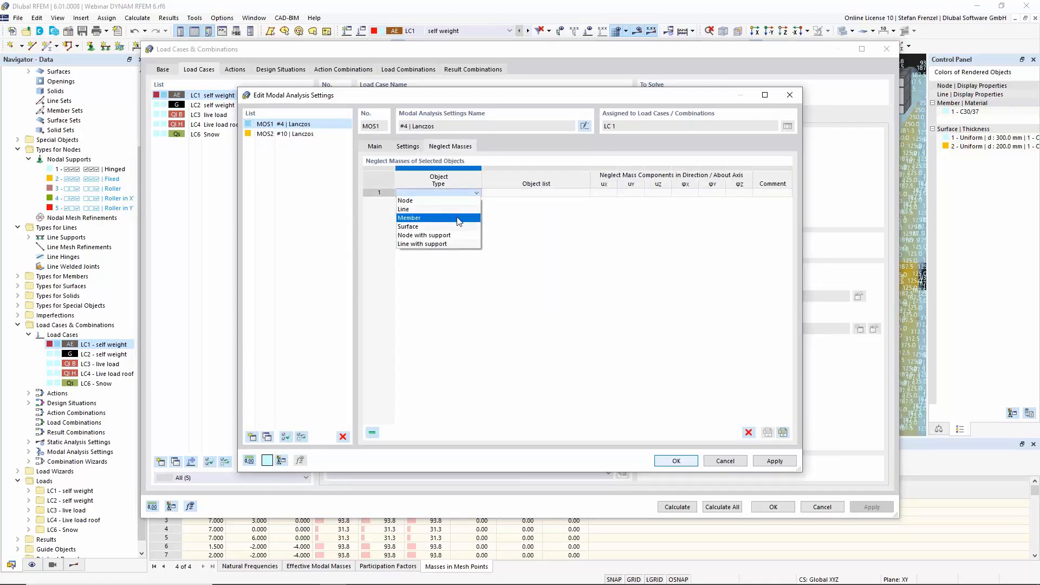
{"action": "left_click", "coordinate": [457, 219]}
{"action": "left_click", "coordinate": [464, 195]}
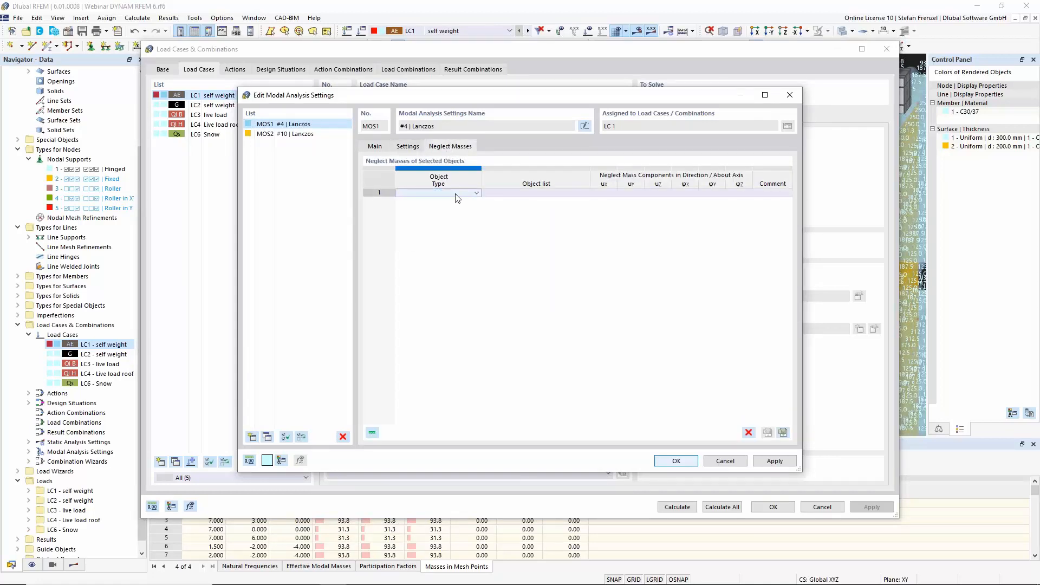
{"action": "left_click", "coordinate": [457, 195]}
{"action": "left_click", "coordinate": [564, 193]}
{"action": "left_click", "coordinate": [584, 193]}
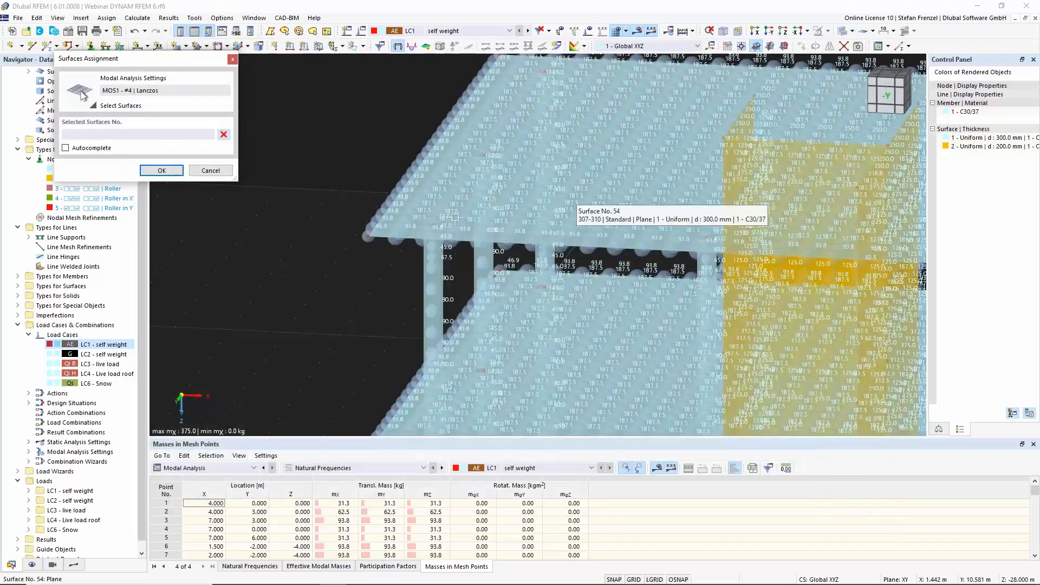
{"action": "left_click", "coordinate": [453, 190]}
{"action": "left_click", "coordinate": [161, 171]}
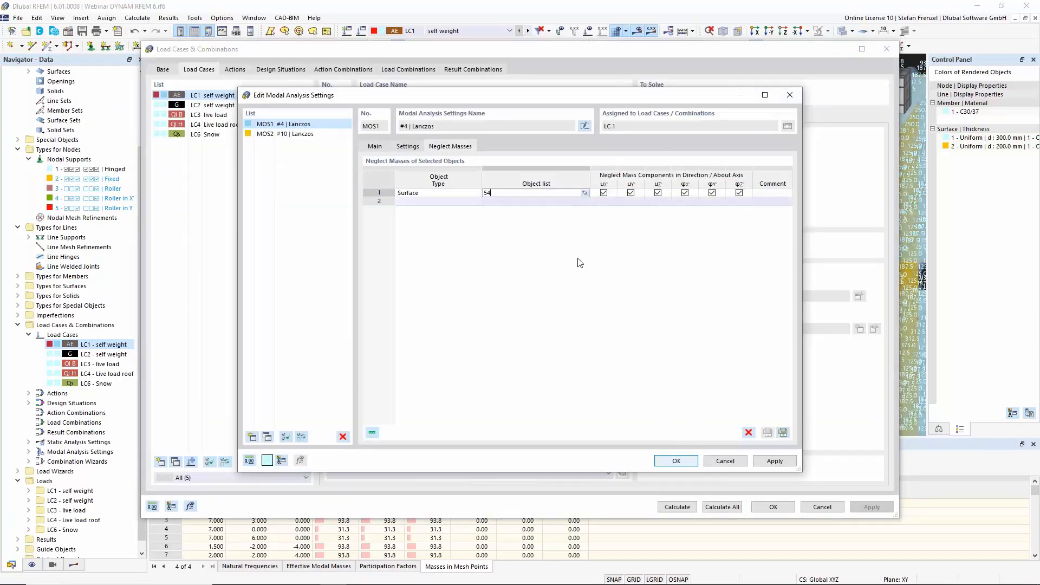
- Accept the modified modal analysis settings, allow deletion of the results, and recalculate LC1
{"action": "left_click", "coordinate": [668, 461]}
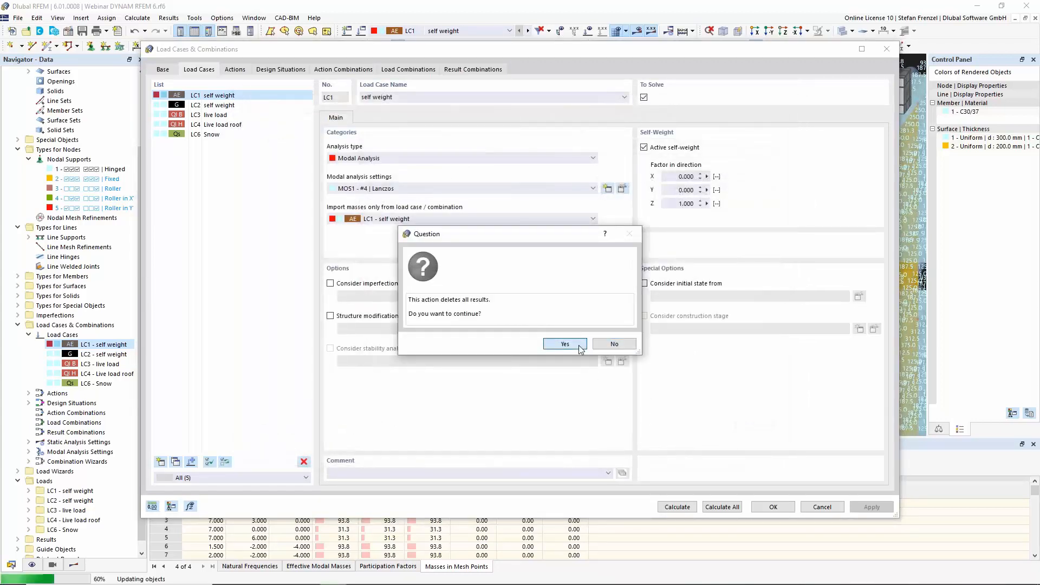
{"action": "left_click", "coordinate": [578, 347]}
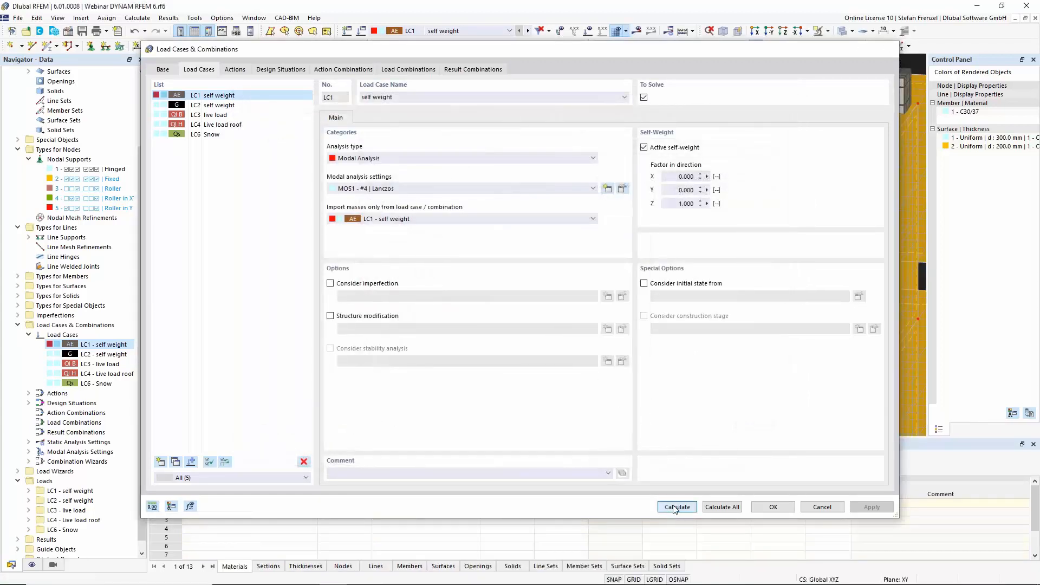
{"action": "left_click", "coordinate": [677, 507]}
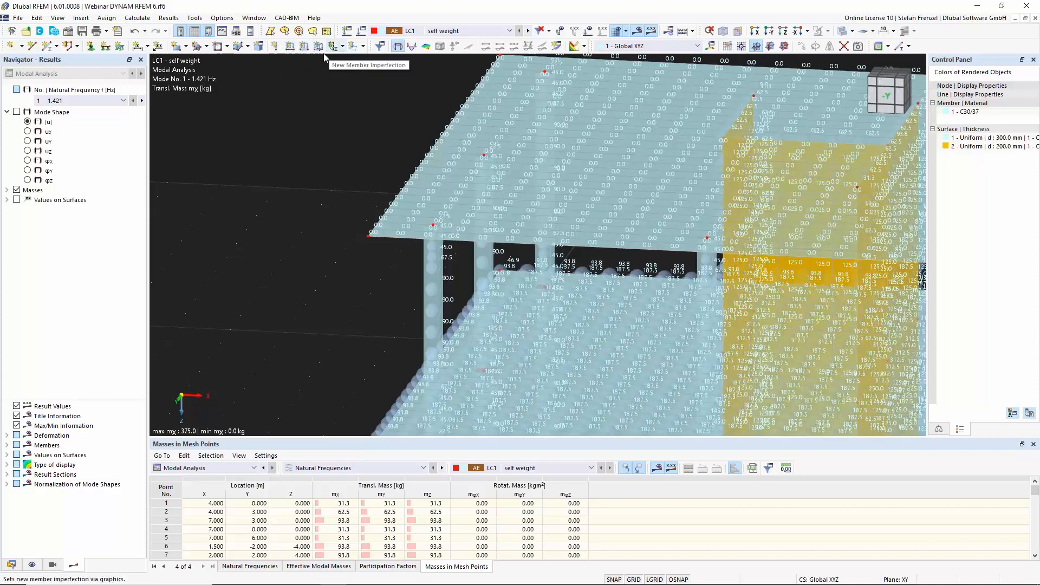
- Define a new nodal load in LC1 with load type Mass and a mass of 20 t
{"action": "left_click", "coordinate": [275, 46]}
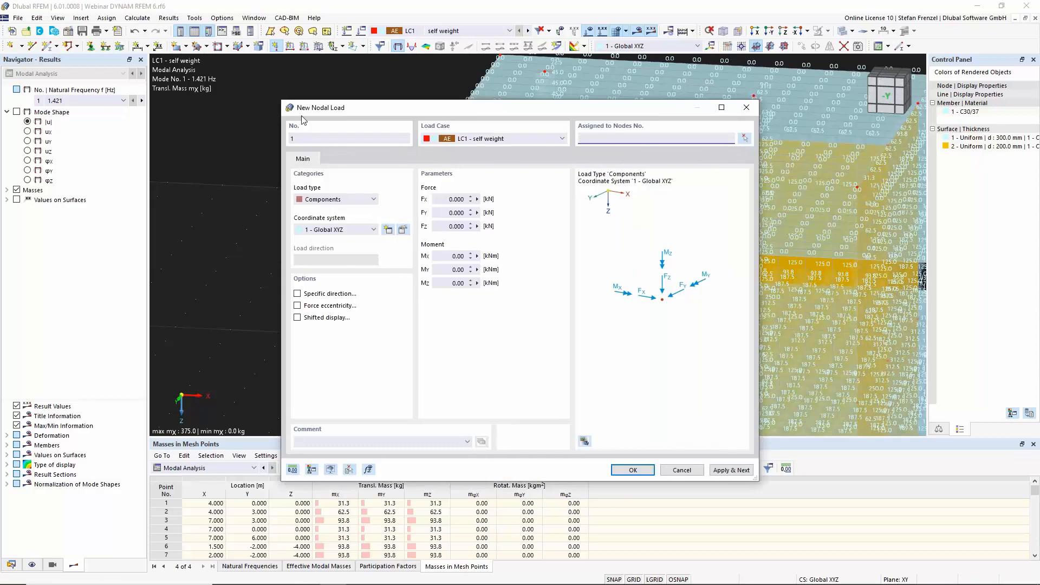
{"action": "left_click", "coordinate": [375, 200]}
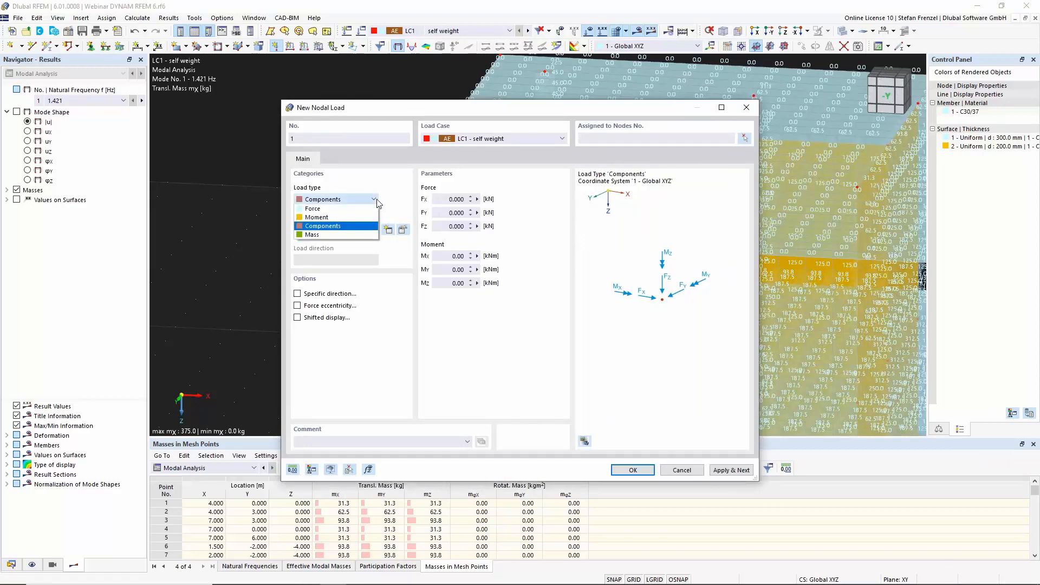
{"action": "left_click", "coordinate": [341, 235]}
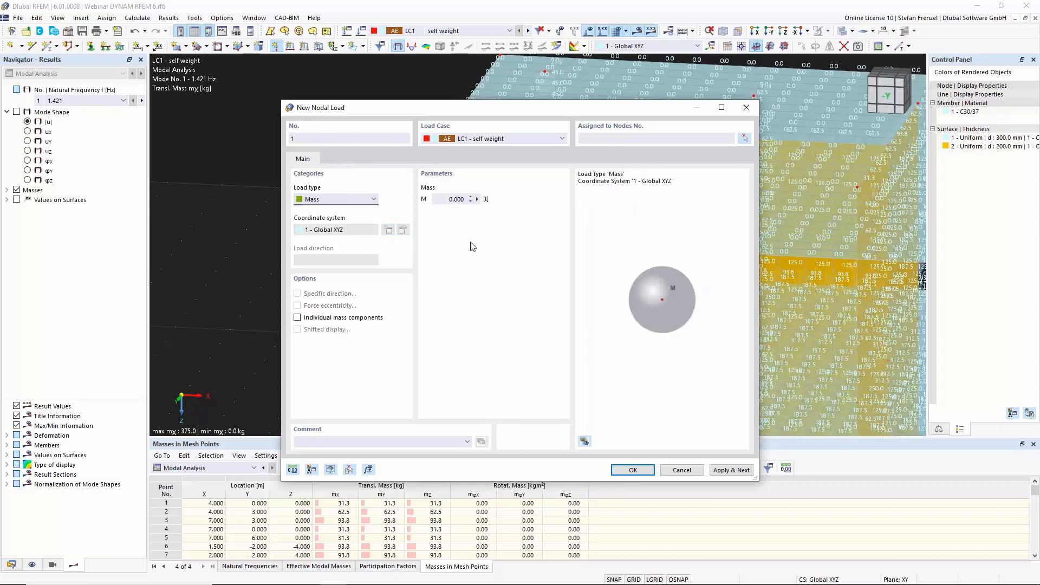
{"action": "left_click", "coordinate": [457, 200]}
{"action": "double_click", "coordinate": [447, 200]}
{"action": "type", "text": "20"}
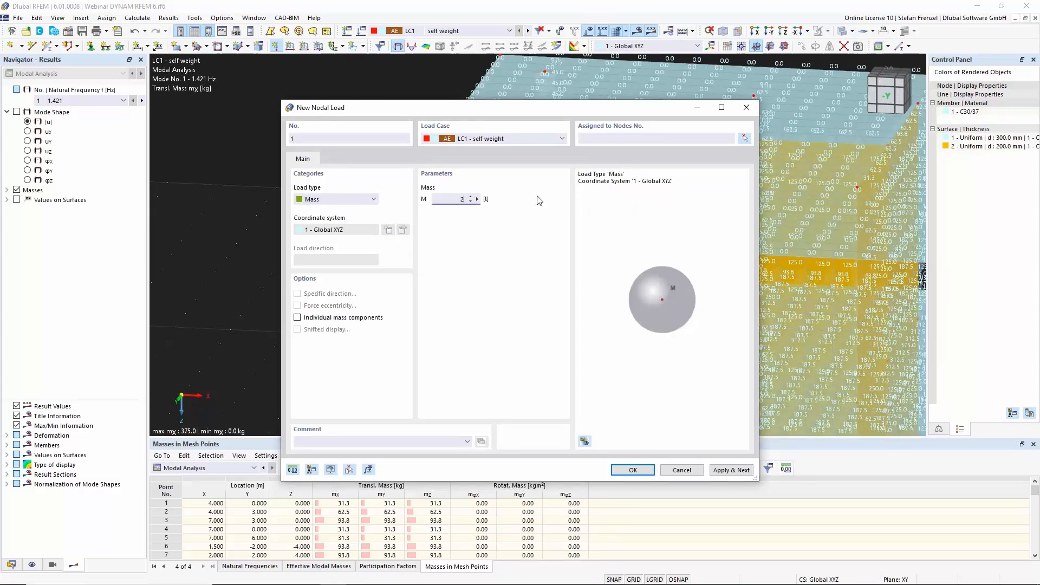
- Assign the nodal mass to node 237 on the slab below the roof, accepting deletion of the results
{"action": "left_click", "coordinate": [632, 469]}
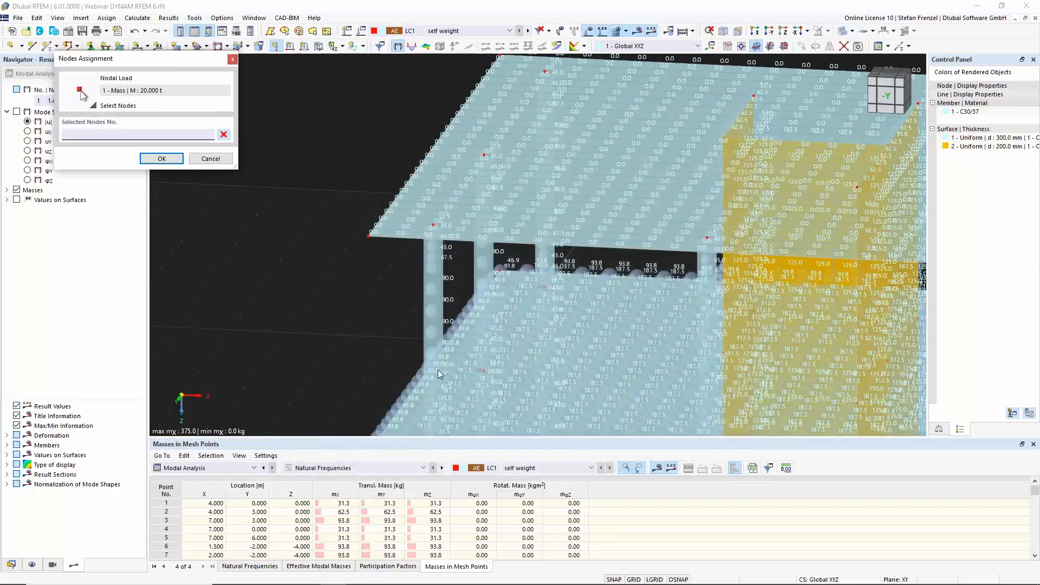
{"action": "left_click", "coordinate": [482, 370]}
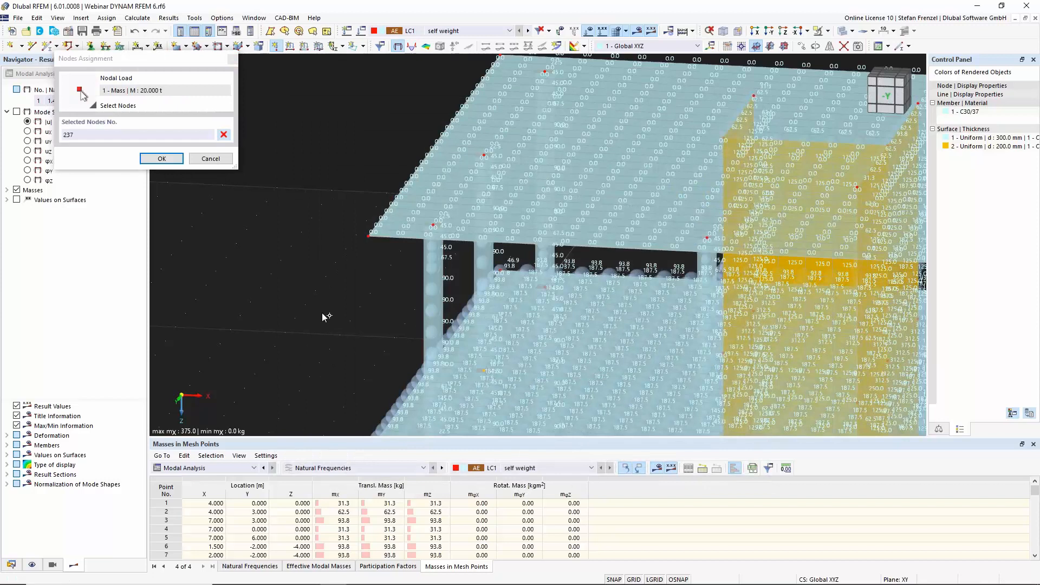
{"action": "left_click", "coordinate": [160, 158]}
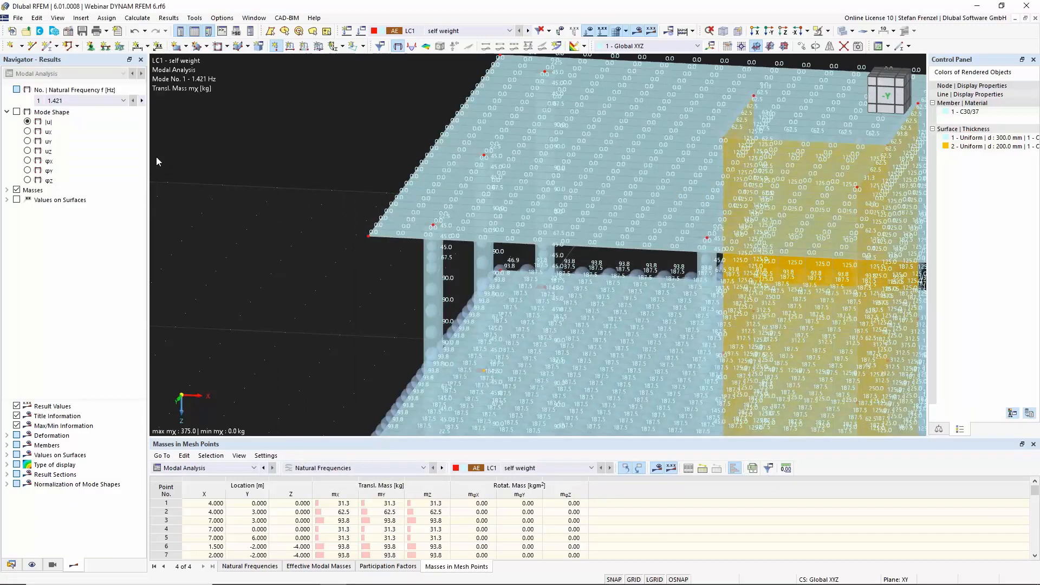
{"action": "left_click", "coordinate": [565, 345]}
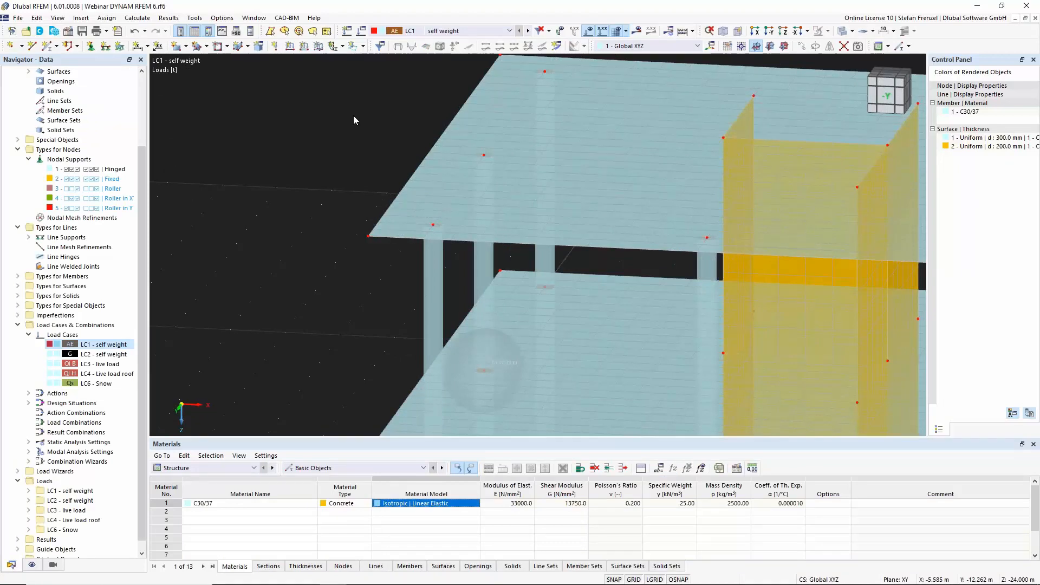
- Inspect the nodal mass on the slab below the roof up close and delete it
{"action": "scroll", "coordinate": [353, 116], "scroll_direction": "down", "scroll_amount": 3}
{"action": "scroll", "coordinate": [359, 238], "scroll_direction": "up", "scroll_amount": 6}
{"action": "left_click", "coordinate": [501, 143]}
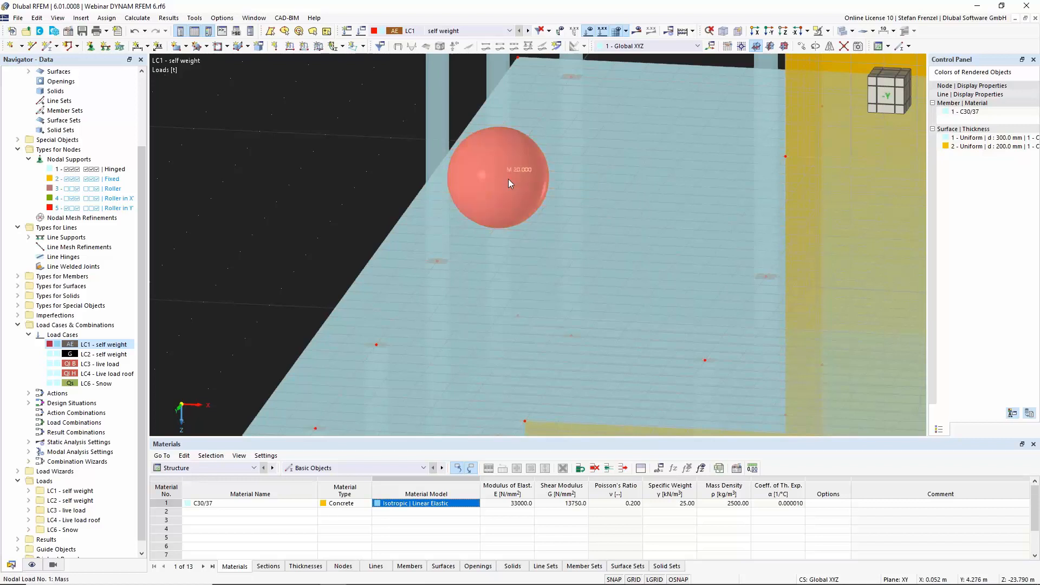
{"action": "mouse_move", "coordinate": [509, 179]}
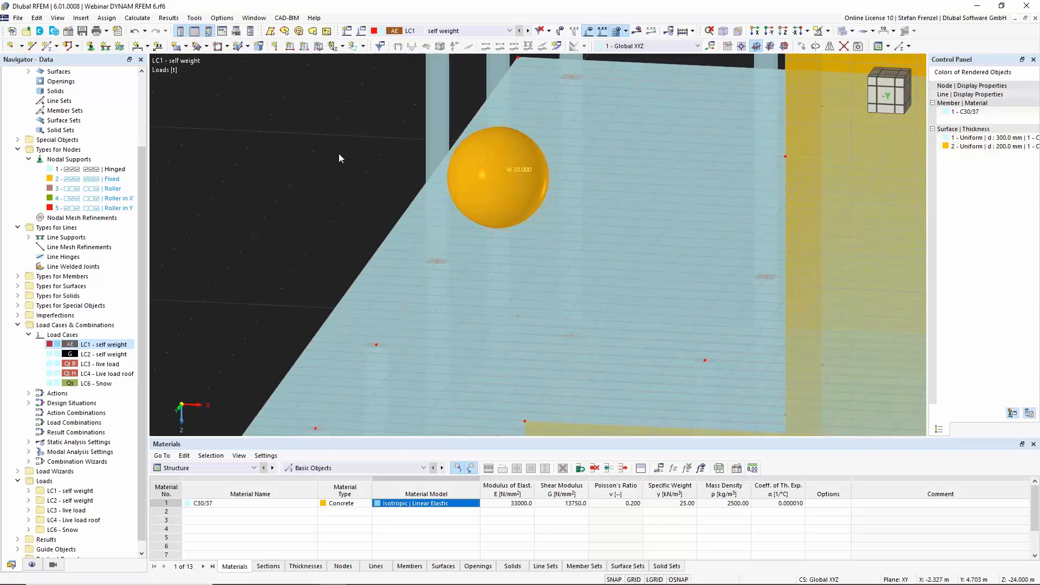
{"action": "scroll", "coordinate": [339, 154], "scroll_direction": "down", "scroll_amount": 5}
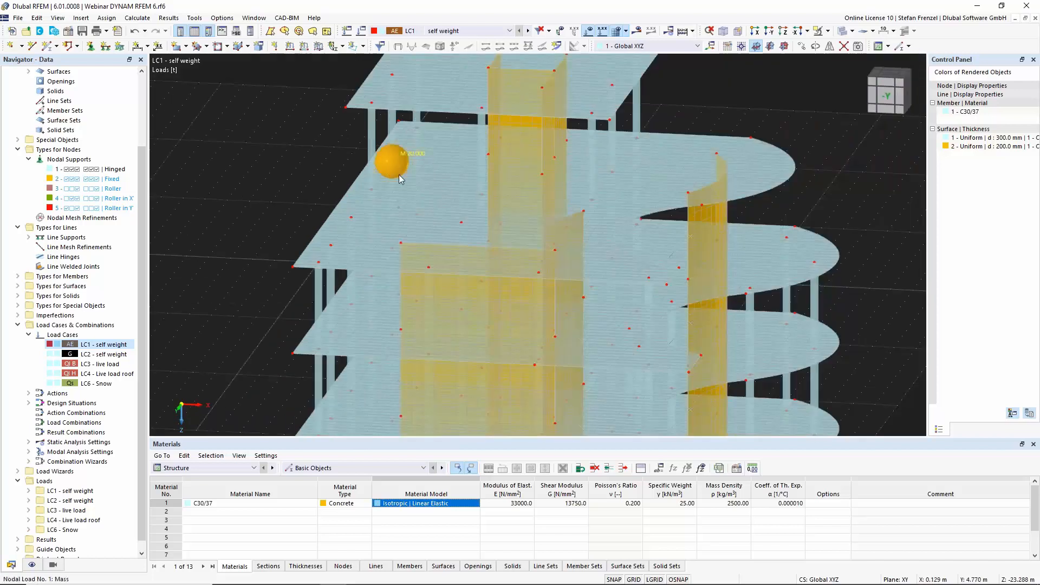
{"action": "mouse_move", "coordinate": [395, 173]}
{"action": "key", "text": "Delete"}
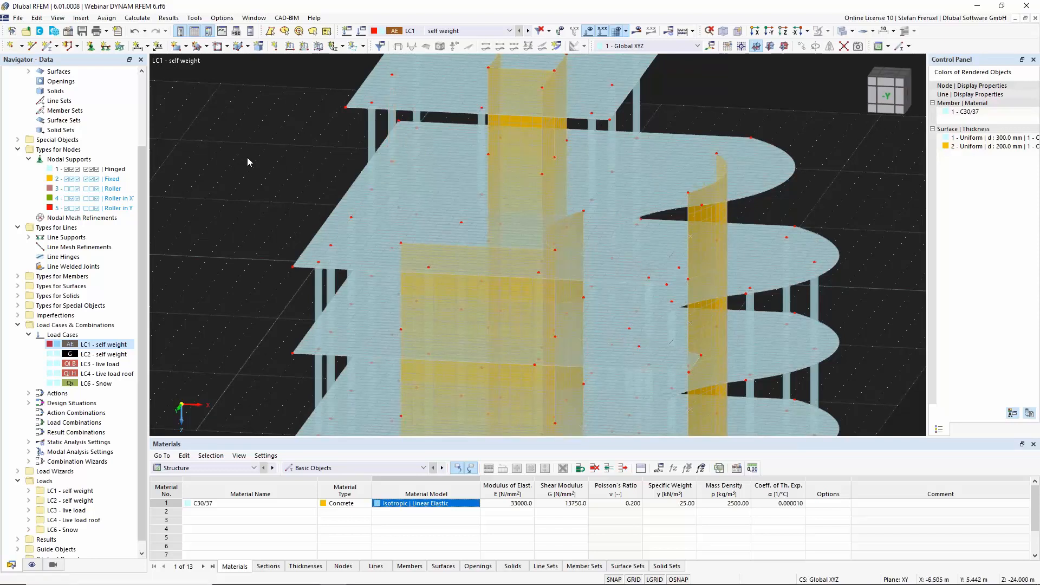
- Edit modal analysis settings MOS1 and set mass neglection back to No neglection
{"action": "scroll", "coordinate": [248, 157], "scroll_direction": "down", "scroll_amount": 5}
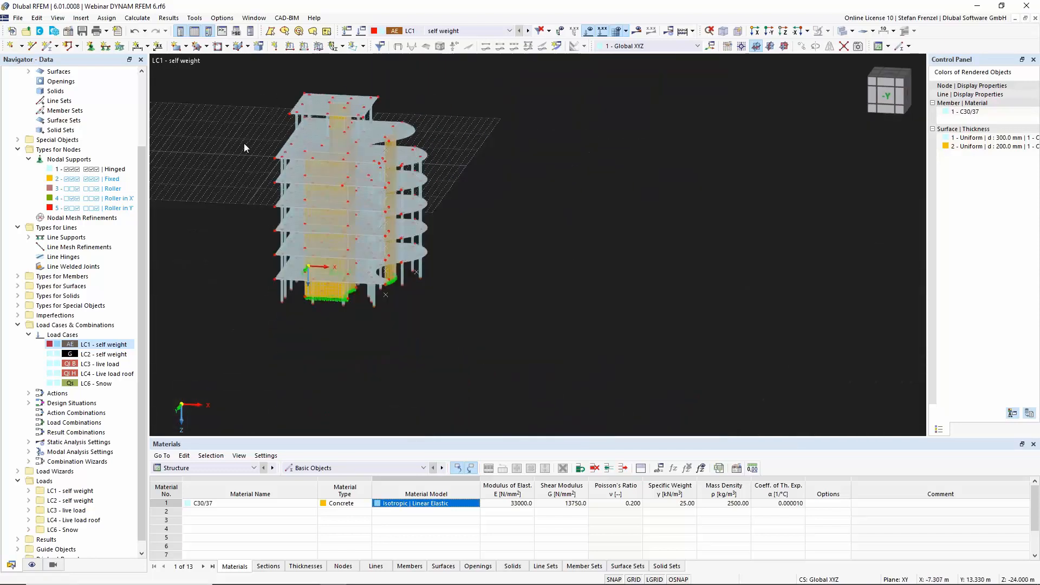
{"action": "scroll", "coordinate": [229, 142], "scroll_direction": "up", "scroll_amount": 2}
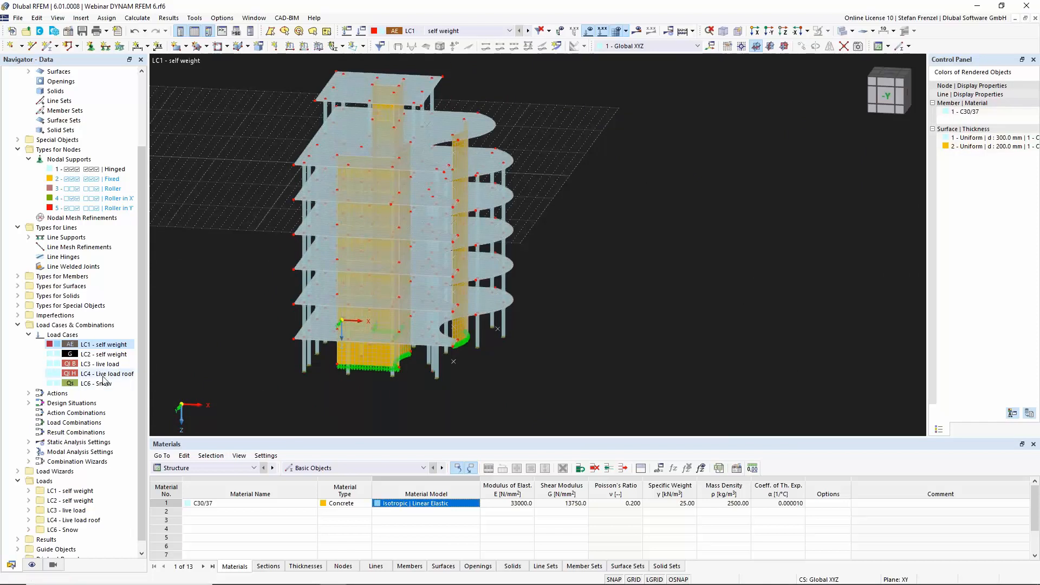
{"action": "left_click", "coordinate": [29, 452]}
{"action": "right_click", "coordinate": [77, 464]}
{"action": "left_click", "coordinate": [103, 315]}
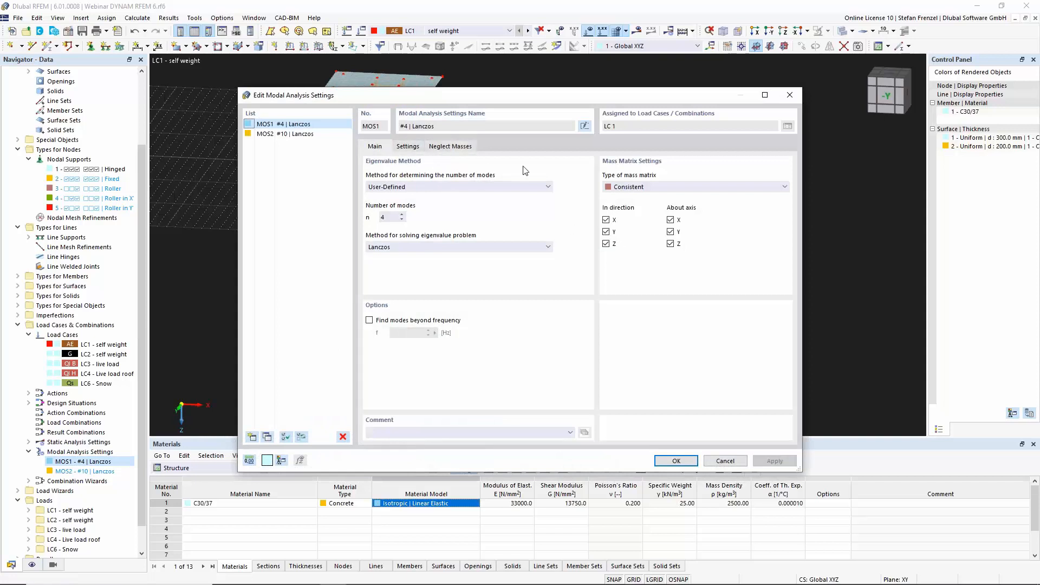
{"action": "left_click", "coordinate": [415, 148]}
{"action": "left_click", "coordinate": [606, 176]}
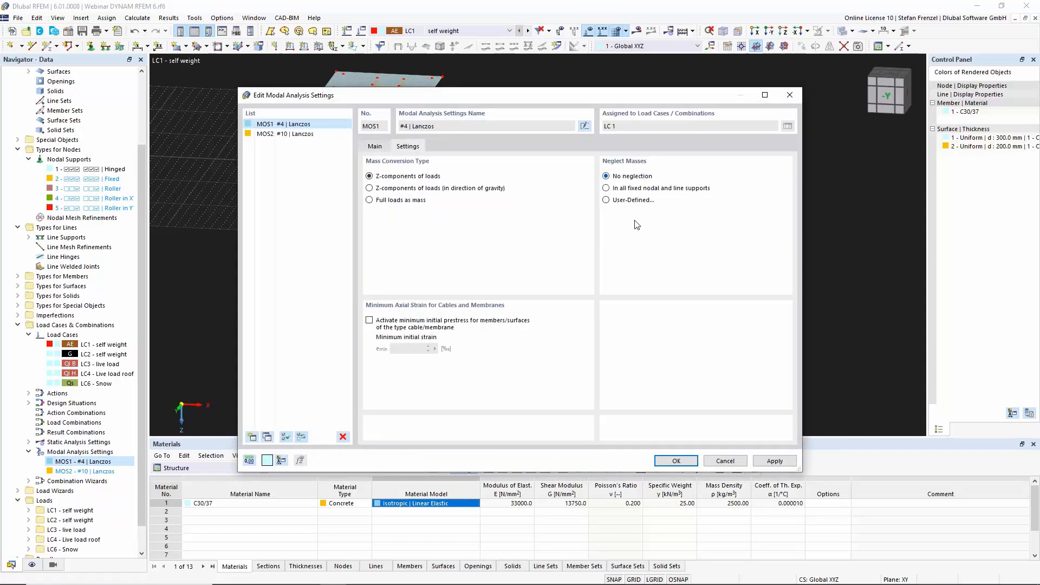
- Set the number of modes to 12 and the mass matrix type to Diagonal in the MOS1 settings
{"action": "left_click", "coordinate": [374, 146]}
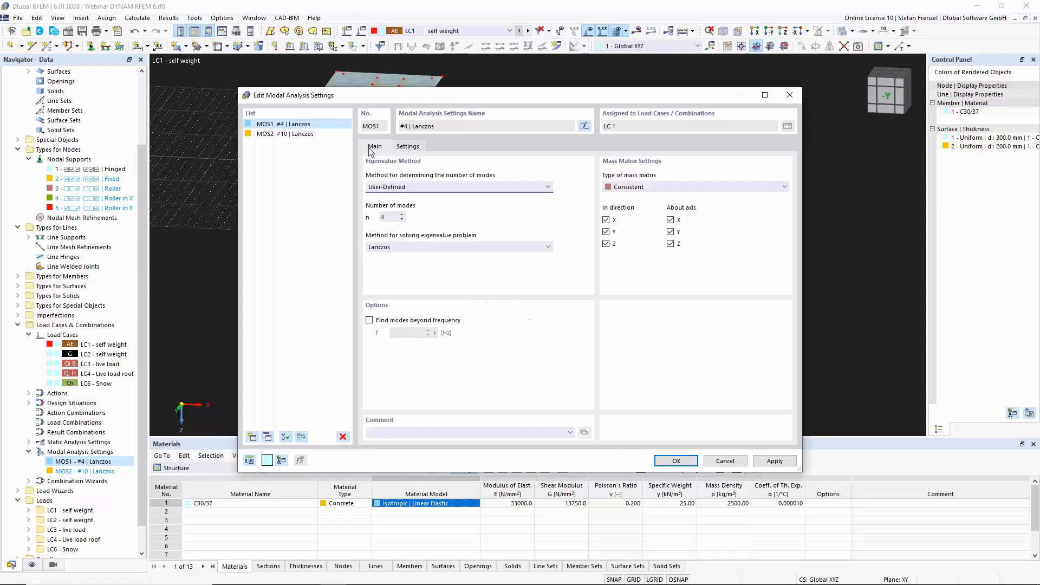
{"action": "left_click", "coordinate": [393, 216]}
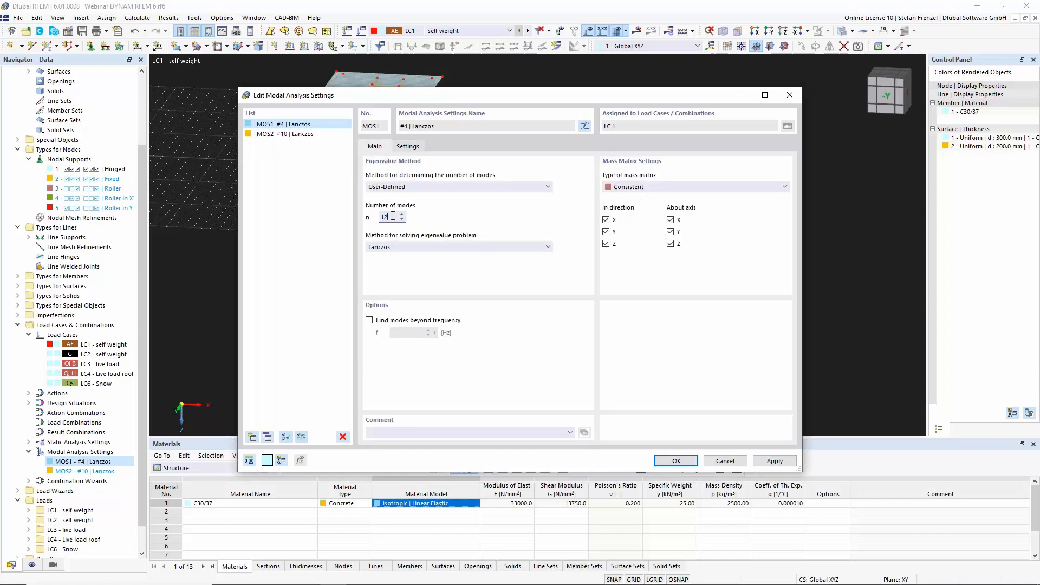
{"action": "type", "text": "12"}
{"action": "left_click", "coordinate": [657, 188]}
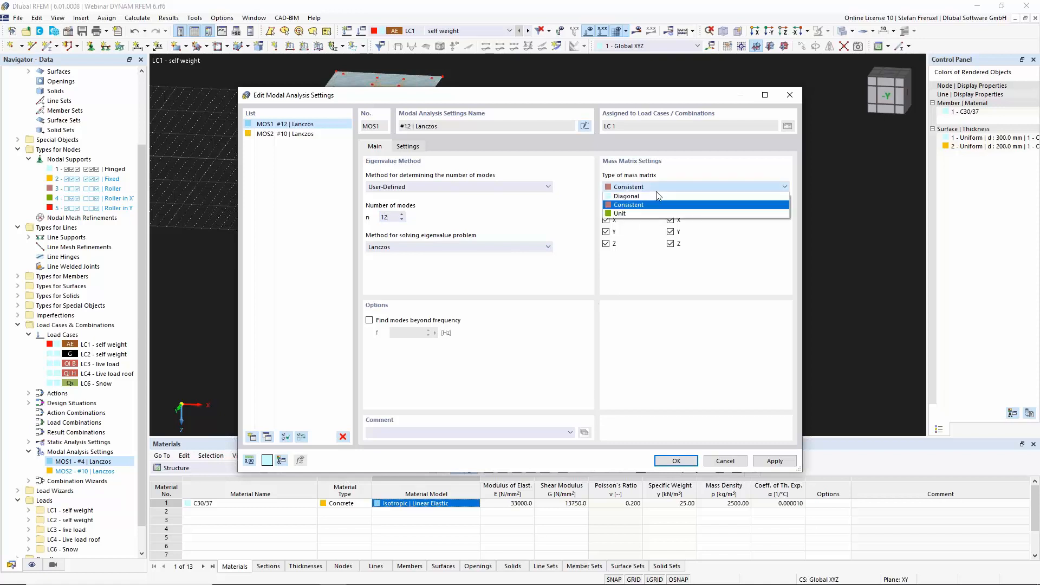
{"action": "left_click", "coordinate": [655, 197]}
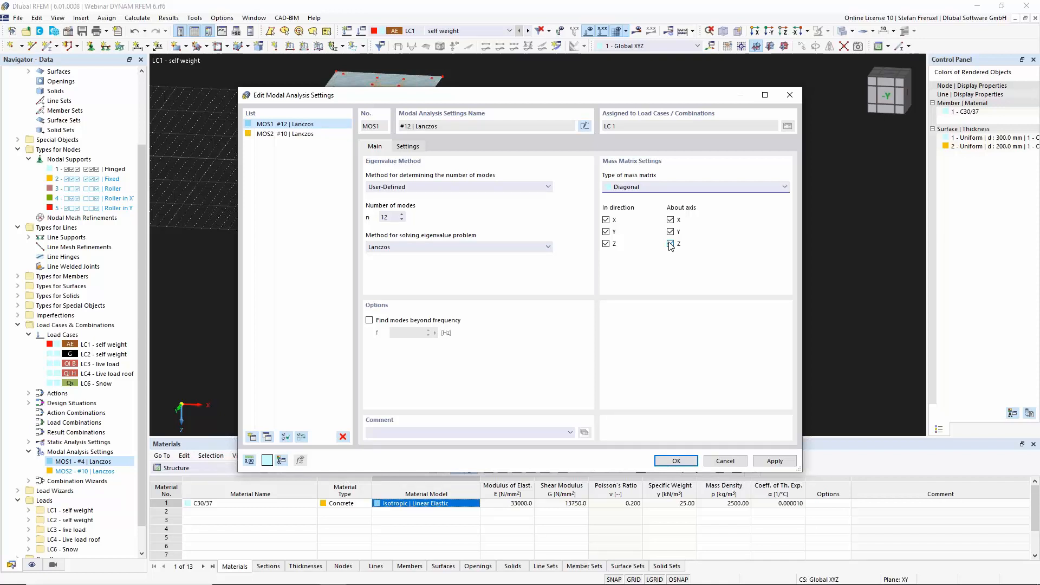
- Restrict the MOS1 mass matrix to masses in directions X and Y only, without Z or any rotational masses
{"action": "left_click", "coordinate": [670, 220]}
{"action": "left_click", "coordinate": [670, 244]}
{"action": "left_click", "coordinate": [606, 243]}
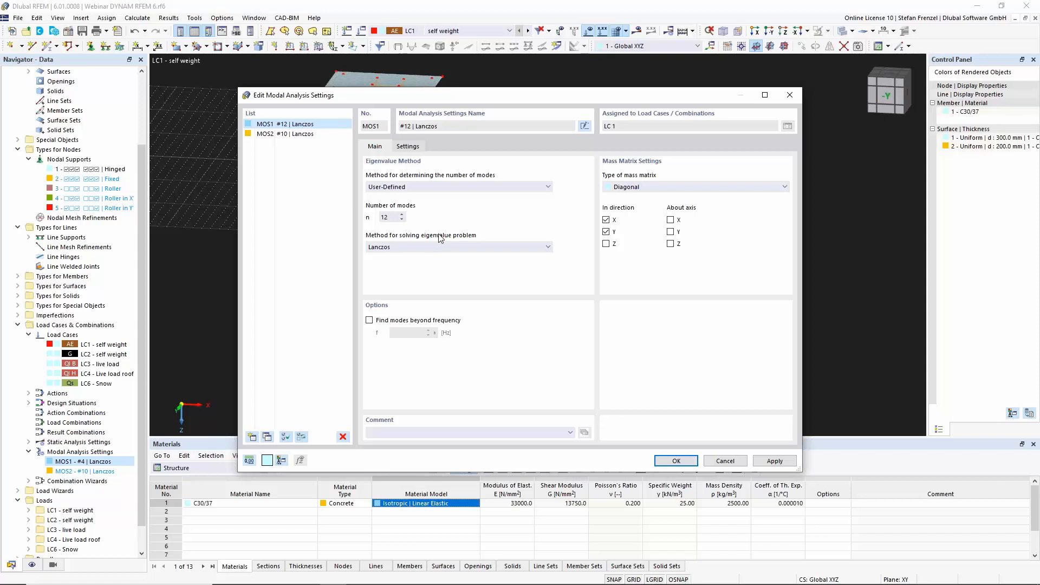
{"action": "left_click", "coordinate": [677, 462]}
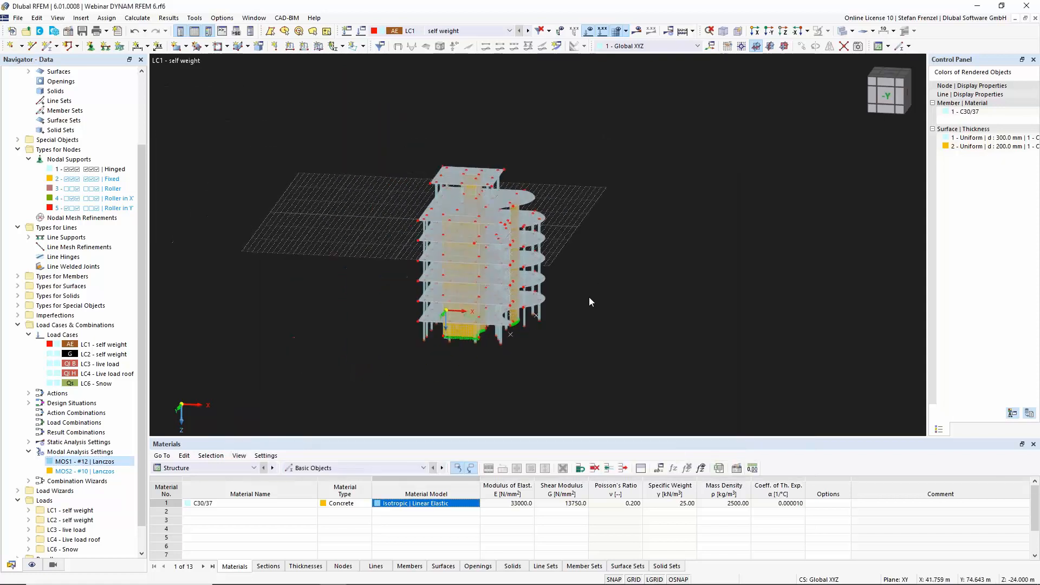
{"action": "scroll", "coordinate": [471, 298], "scroll_direction": "up", "scroll_amount": 2}
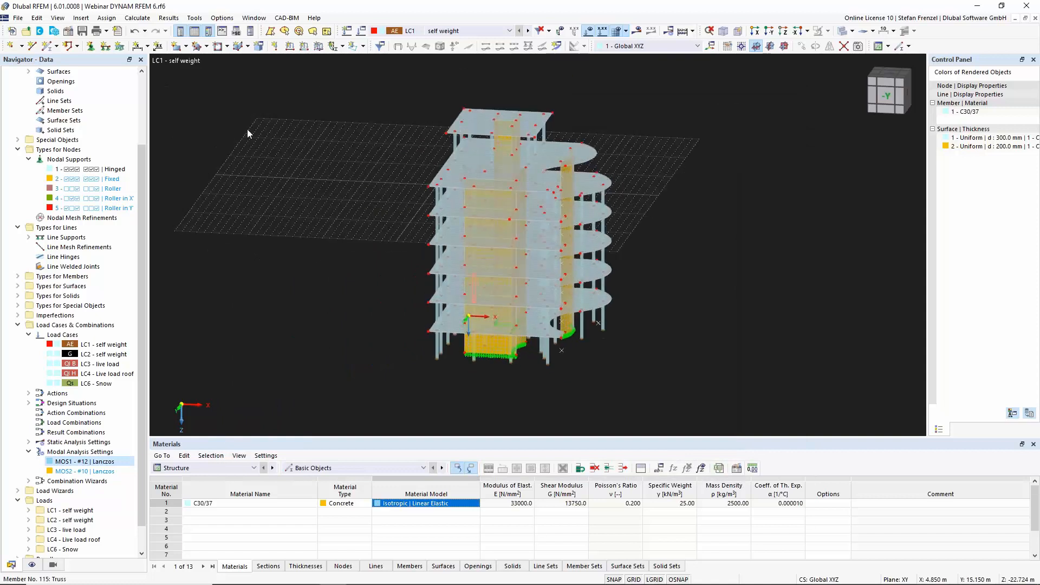
- Change load case LC1 self weight to Static Analysis with the action category Permanent, acknowledging the action deletion
{"action": "right_click", "coordinate": [89, 344]}
{"action": "left_click", "coordinate": [190, 346]}
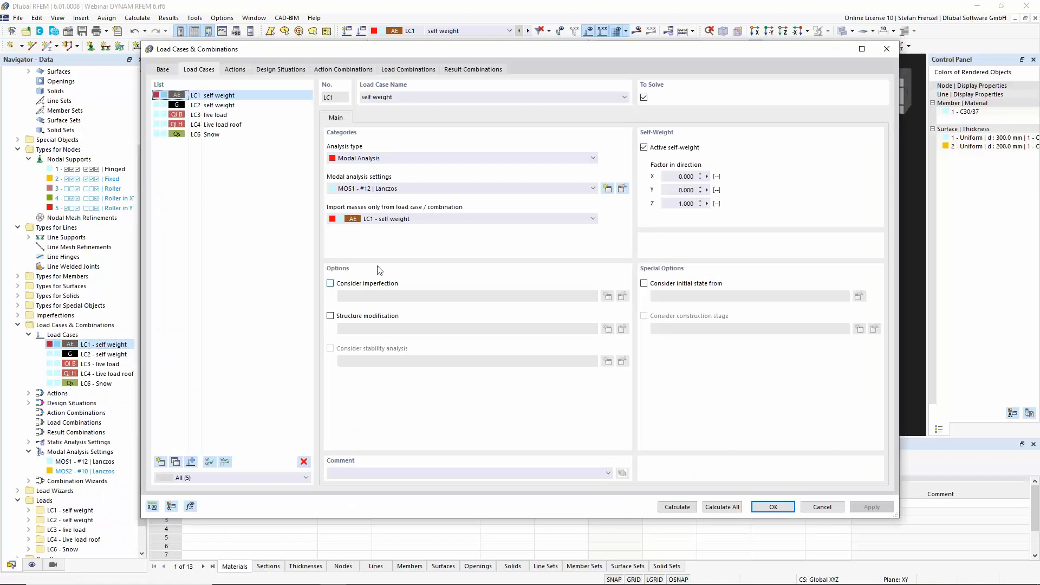
{"action": "left_click", "coordinate": [393, 157]}
{"action": "left_click", "coordinate": [392, 165]}
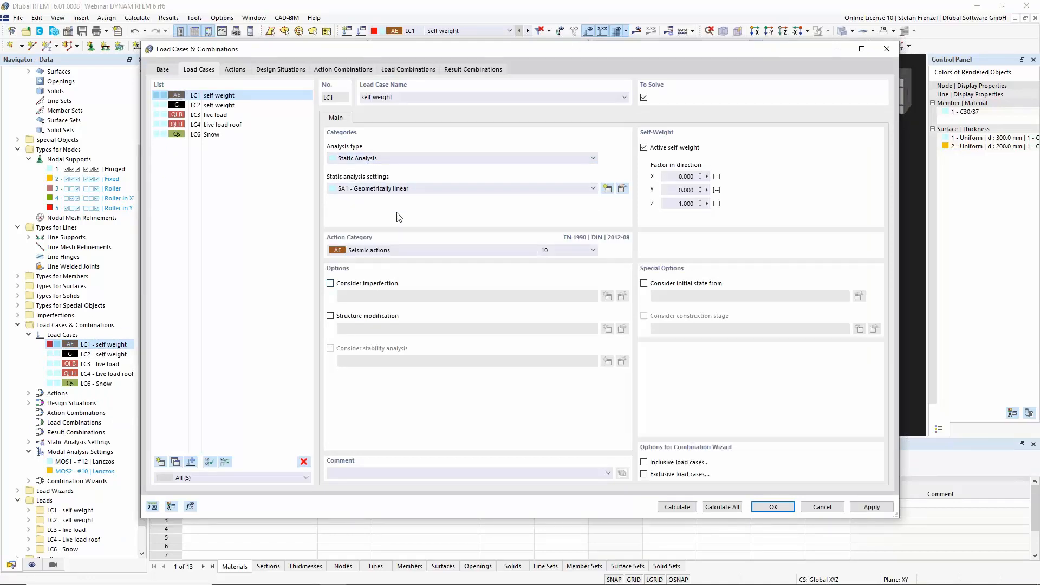
{"action": "left_click", "coordinate": [398, 250]}
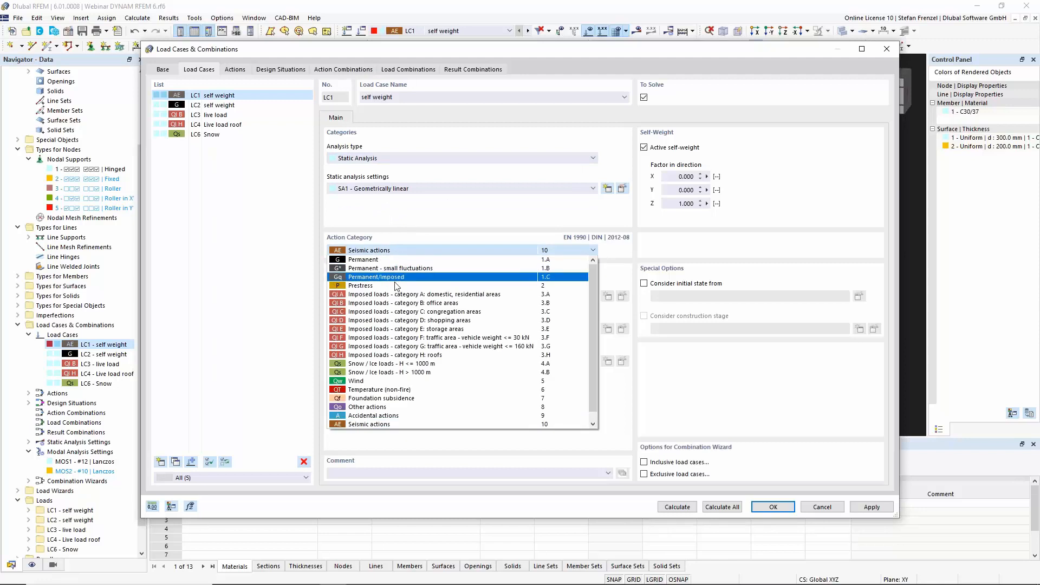
{"action": "left_click", "coordinate": [400, 260]}
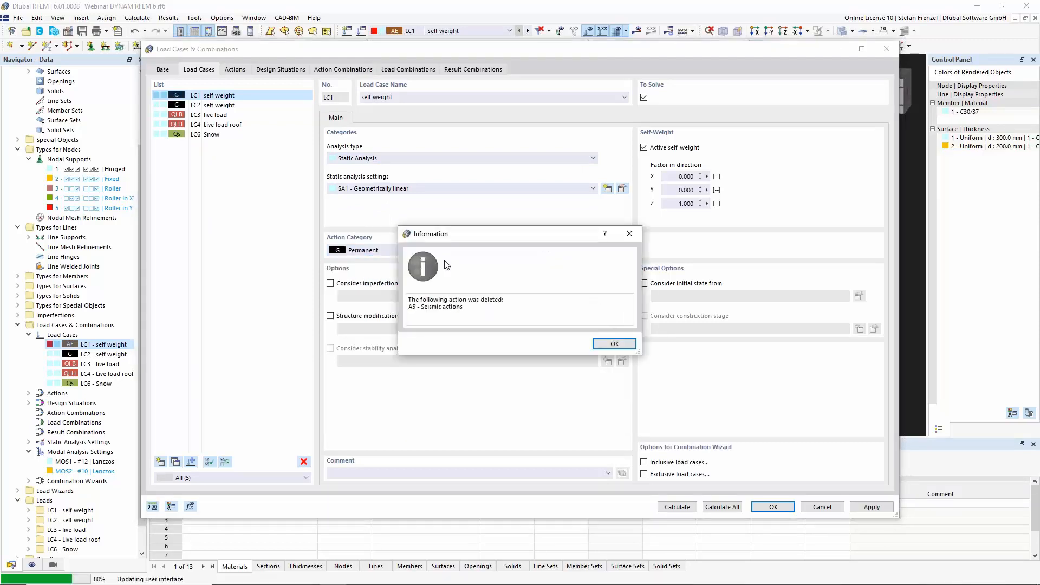
{"action": "left_click", "coordinate": [615, 344]}
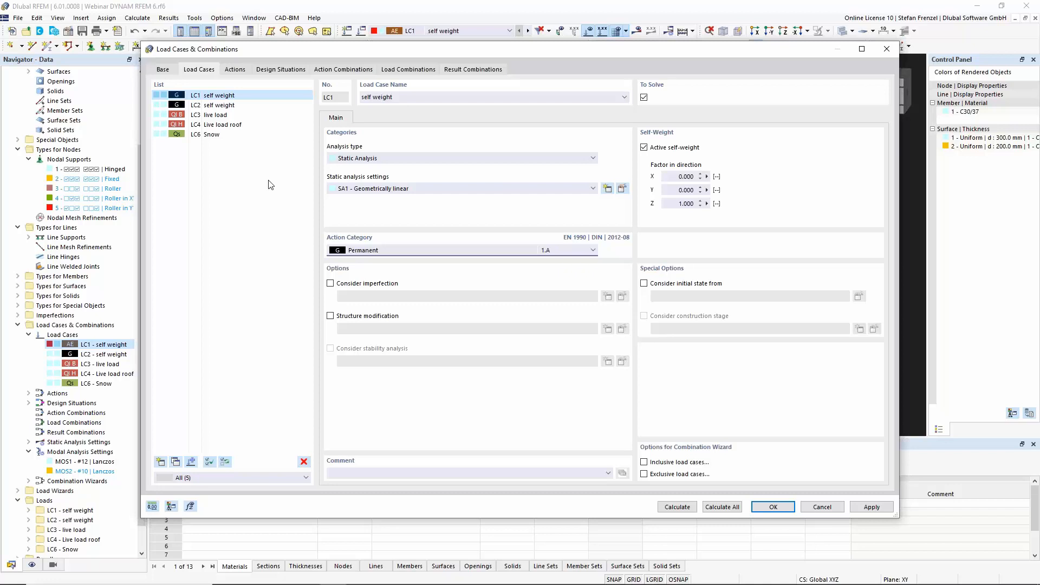
- Set the type of design situation DS1 to Seismic/Mass Combination - psi-E,i and review the generated action and load combinations
{"action": "left_click", "coordinate": [287, 71]}
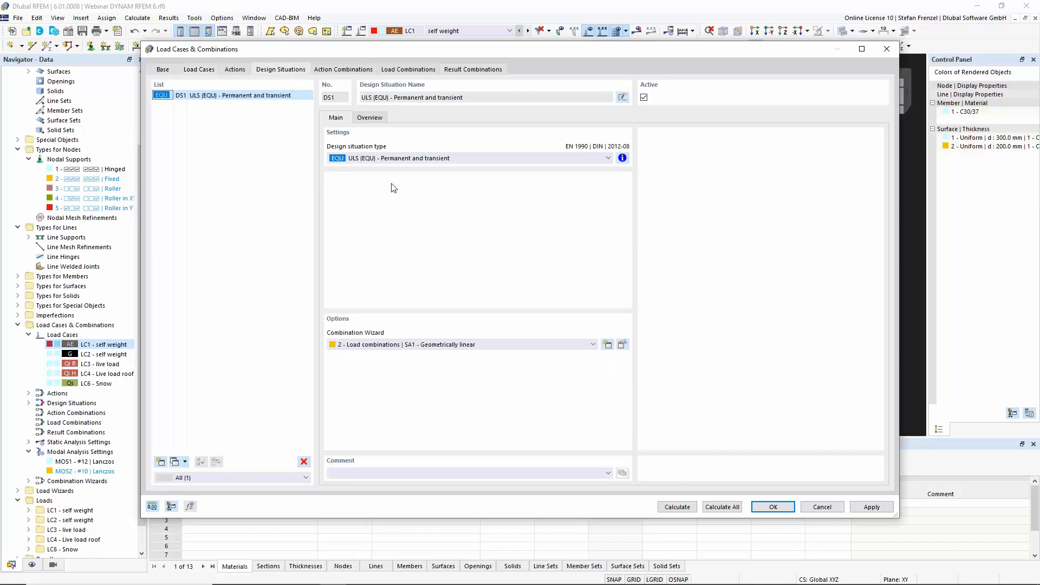
{"action": "left_click", "coordinate": [418, 162]}
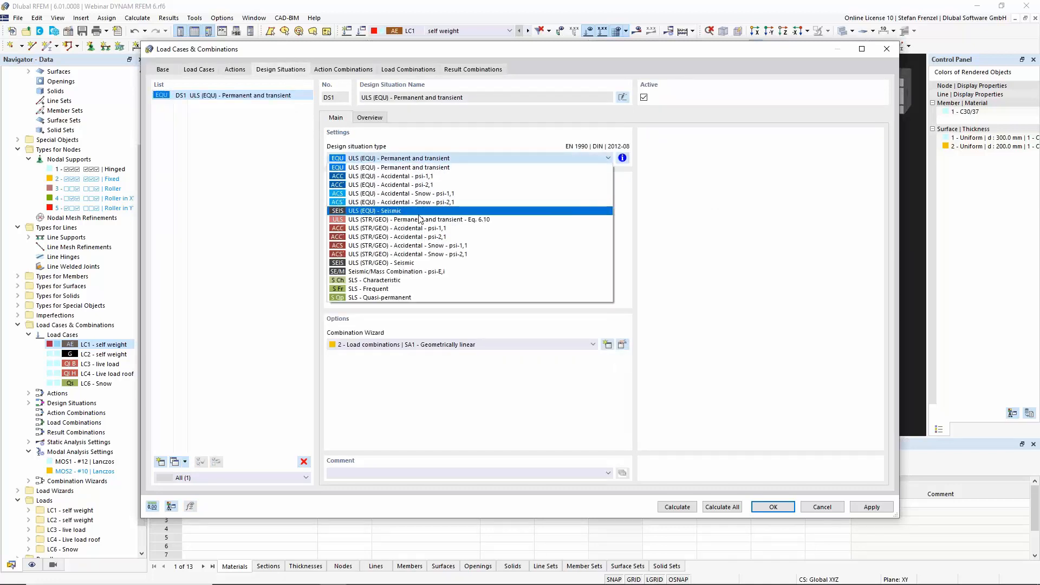
{"action": "left_click", "coordinate": [409, 272]}
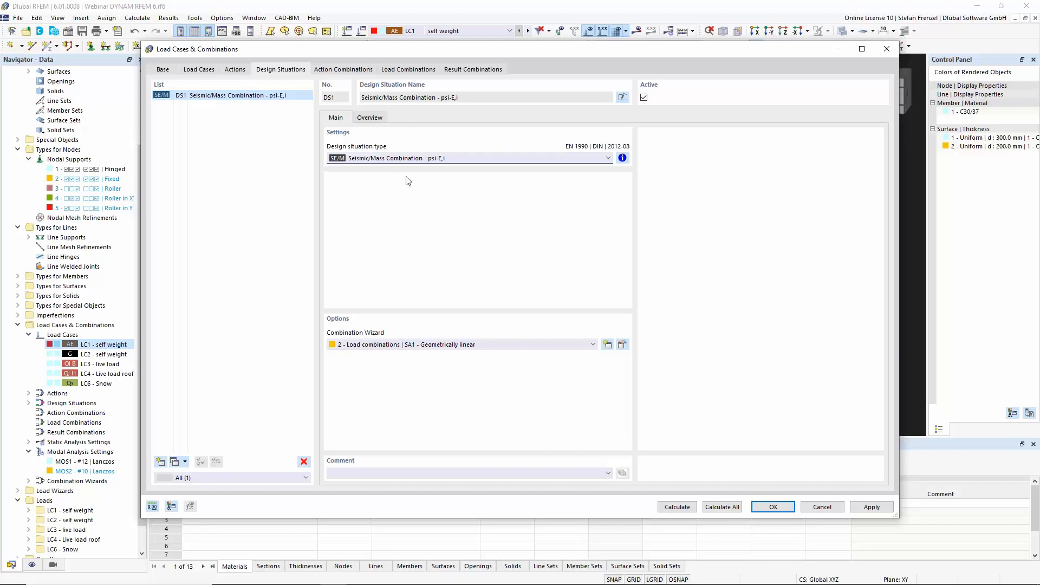
{"action": "left_click", "coordinate": [343, 71]}
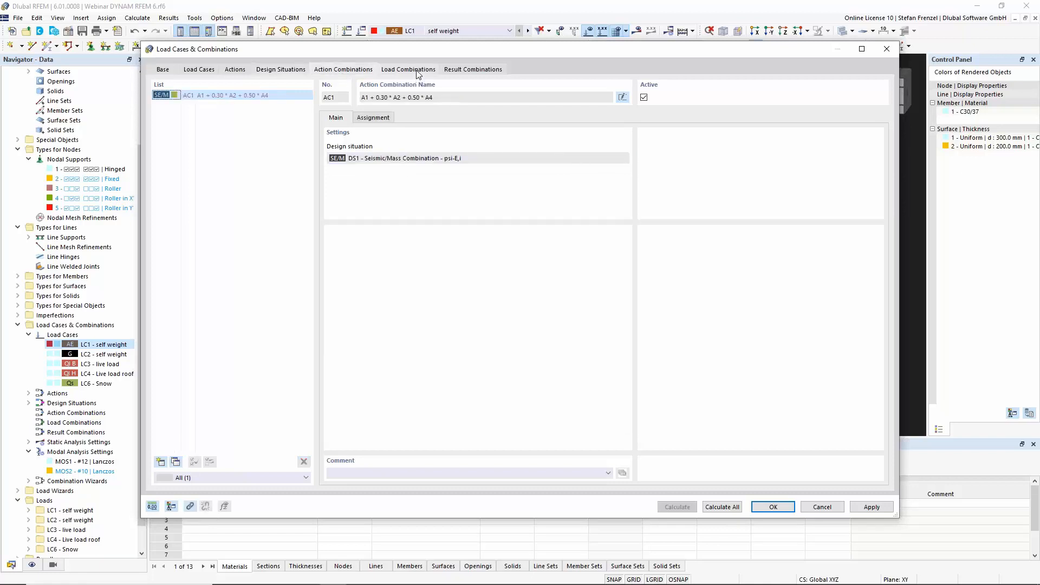
{"action": "left_click", "coordinate": [417, 71]}
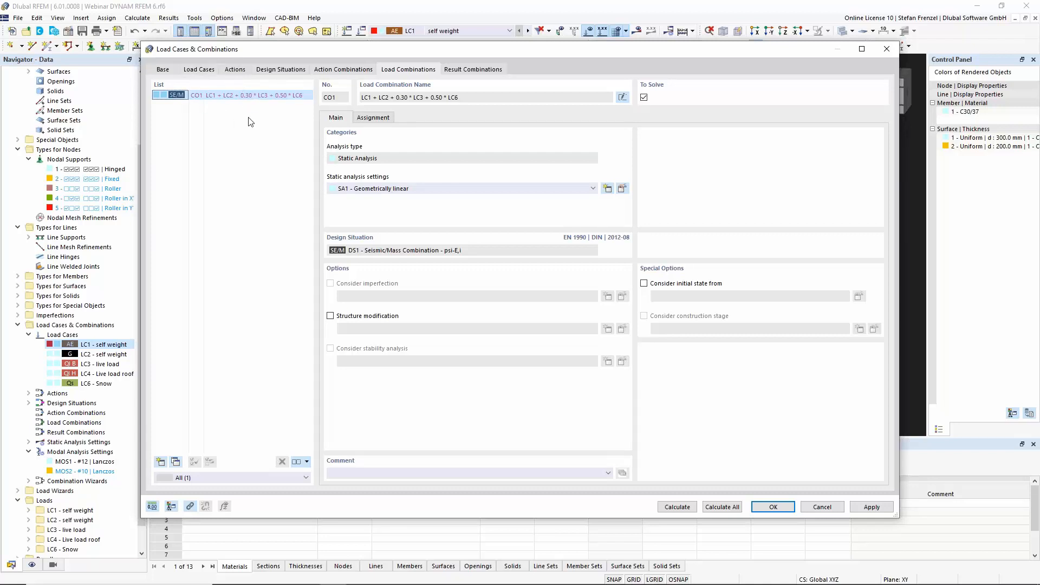
- Add a new load case of type Modal Analysis with settings MOS1, importing masses from load combination CO1
{"action": "left_click", "coordinate": [166, 71]}
{"action": "left_click", "coordinate": [196, 70]}
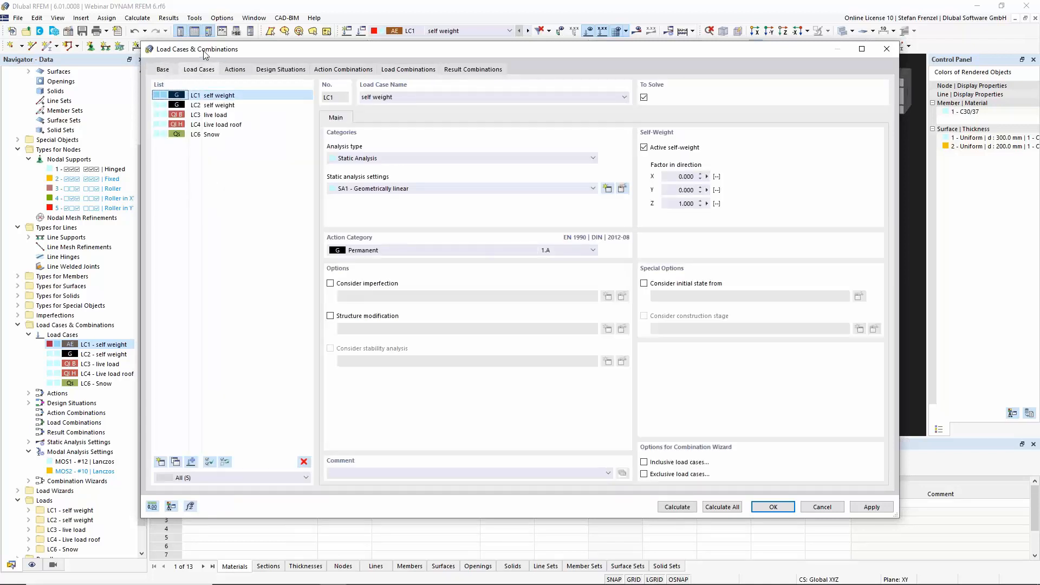
{"action": "left_click", "coordinate": [161, 463]}
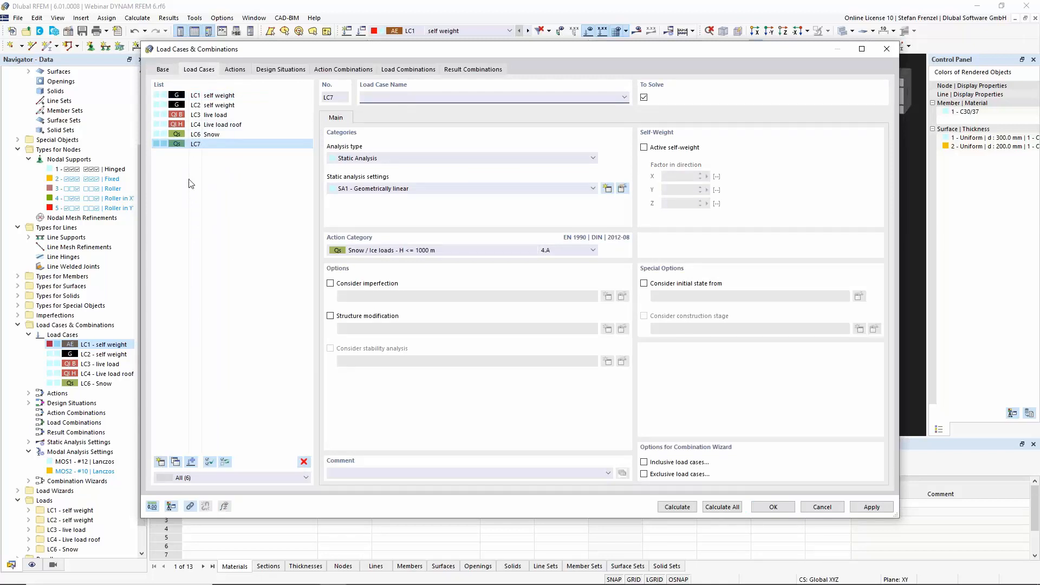
{"action": "left_click", "coordinate": [433, 158]}
{"action": "left_click", "coordinate": [432, 177]}
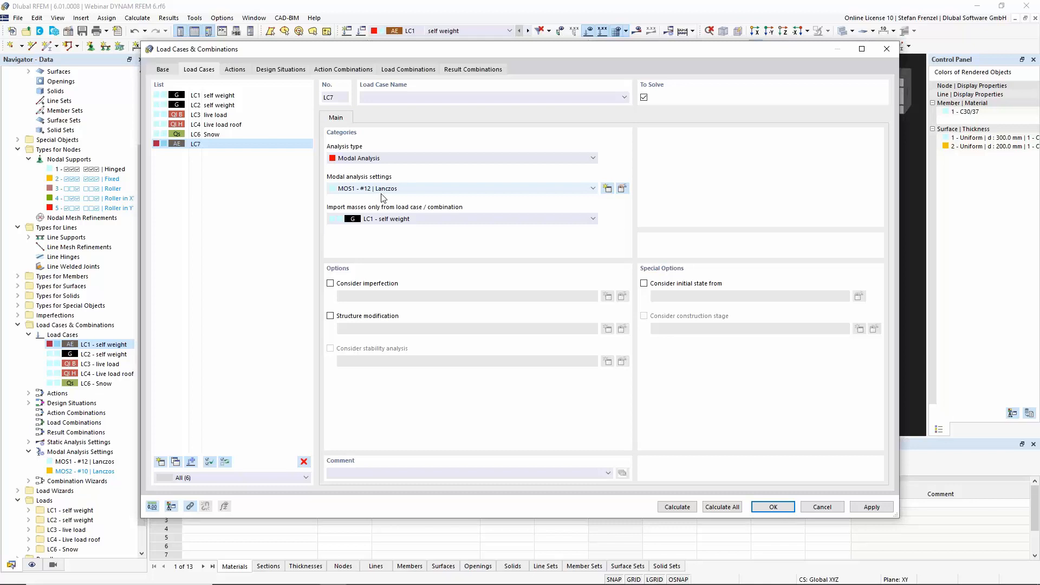
{"action": "left_click", "coordinate": [429, 219]}
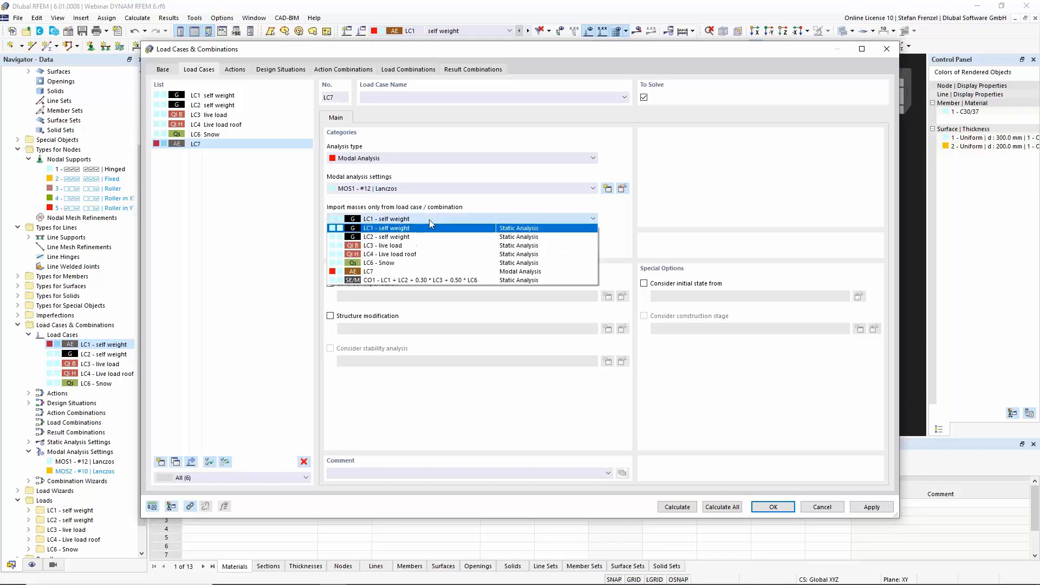
{"action": "left_click", "coordinate": [419, 283]}
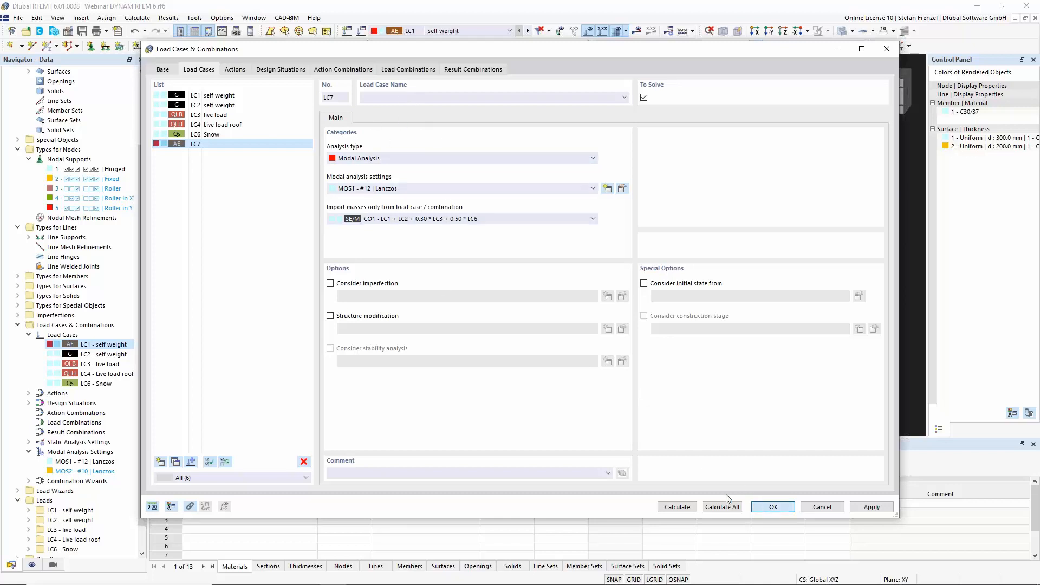
{"action": "key", "text": "Return"}
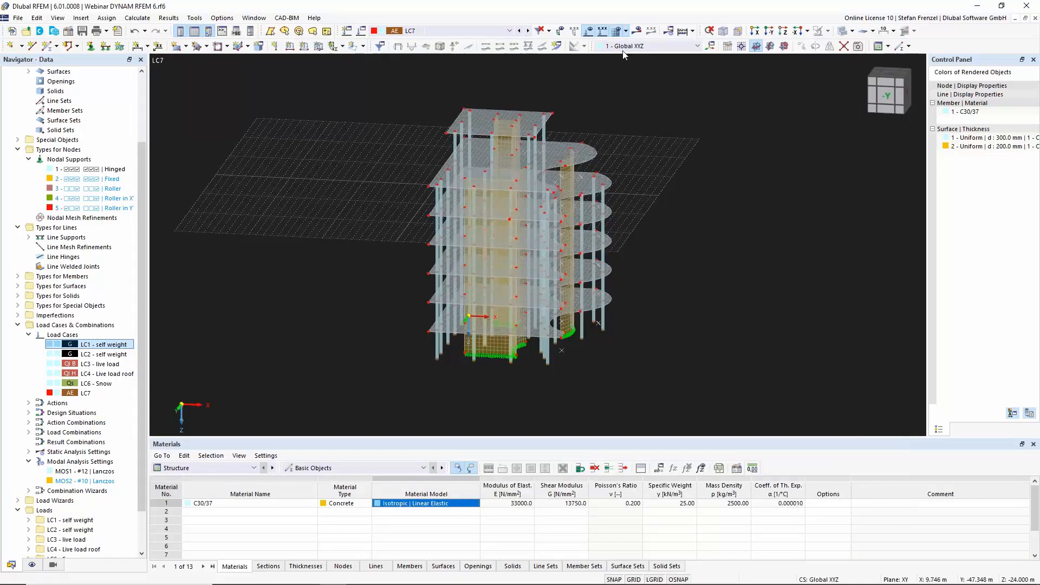
- Calculate the model and display the first mode shape instead of the masses on the building
{"action": "left_click", "coordinate": [683, 31]}
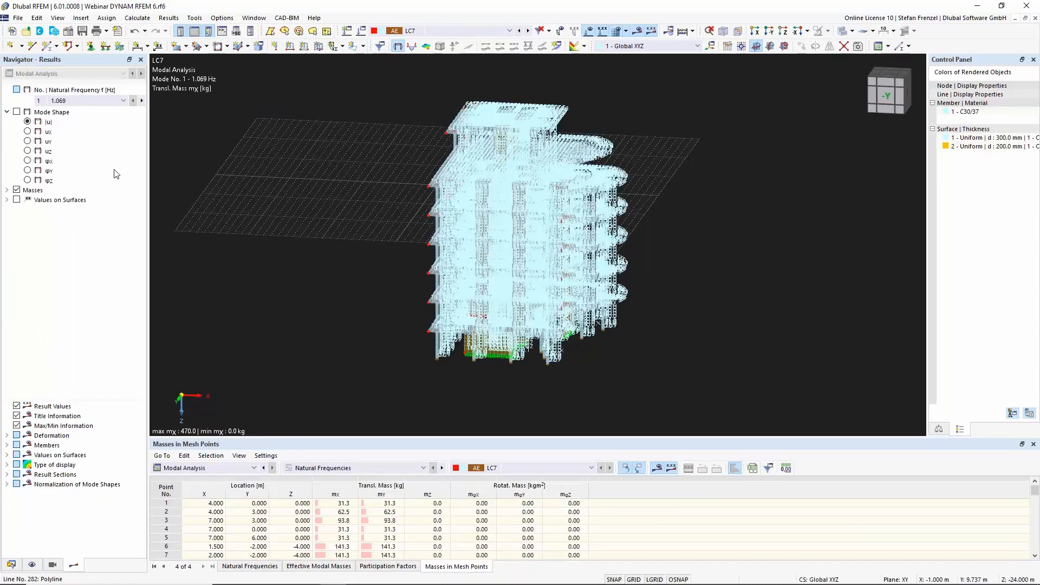
{"action": "left_click", "coordinate": [17, 190]}
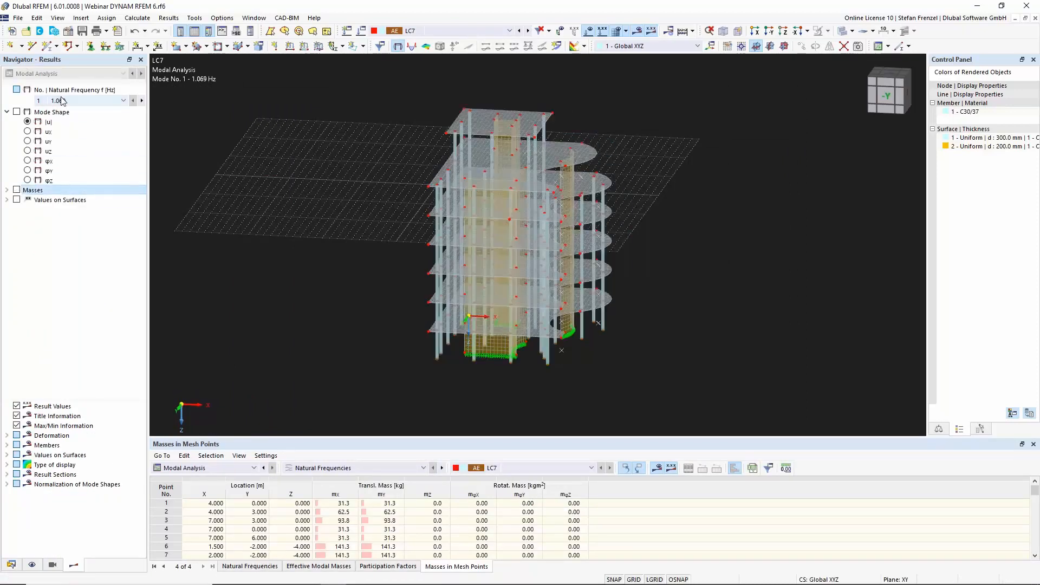
{"action": "left_click", "coordinate": [16, 112]}
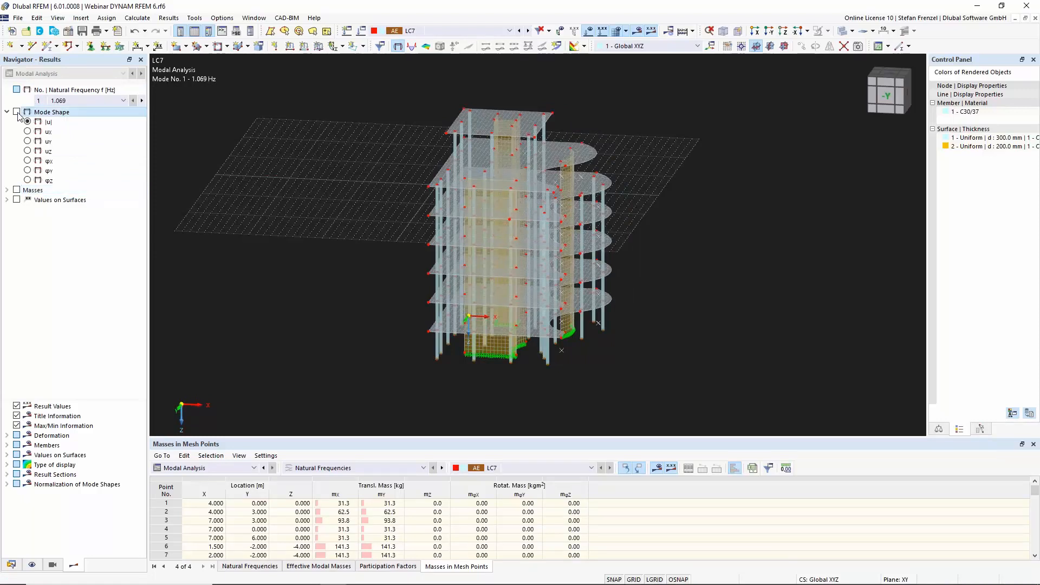
{"action": "scroll", "coordinate": [381, 162], "scroll_direction": "up", "scroll_amount": 2}
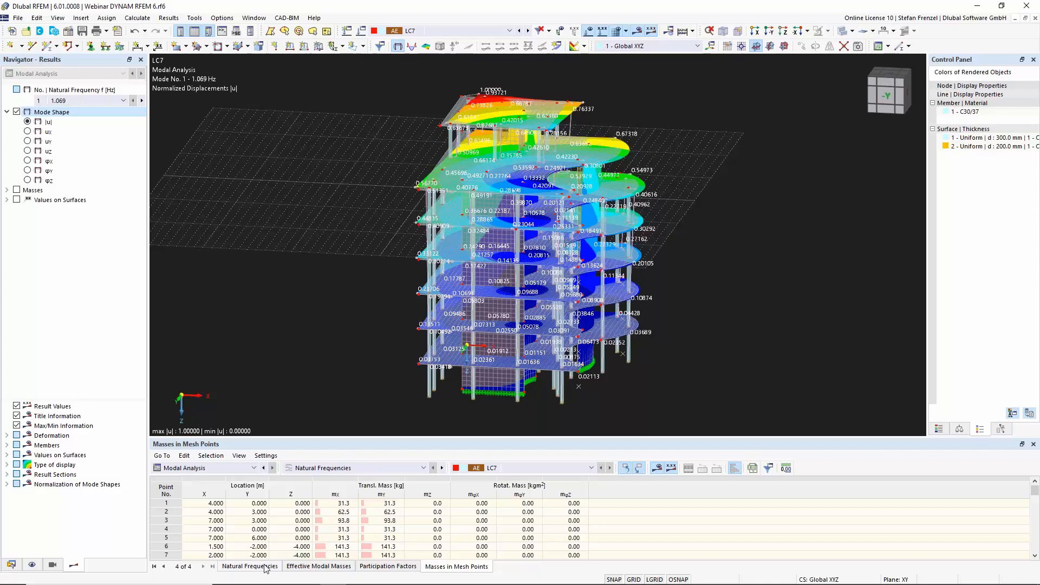
- Examine the effective modal masses of all modes, checking the summed translational mass factors in X and Y
{"action": "left_click", "coordinate": [312, 566]}
{"action": "left_click_drag", "start_coordinate": [408, 437], "coordinate": [402, 314]}
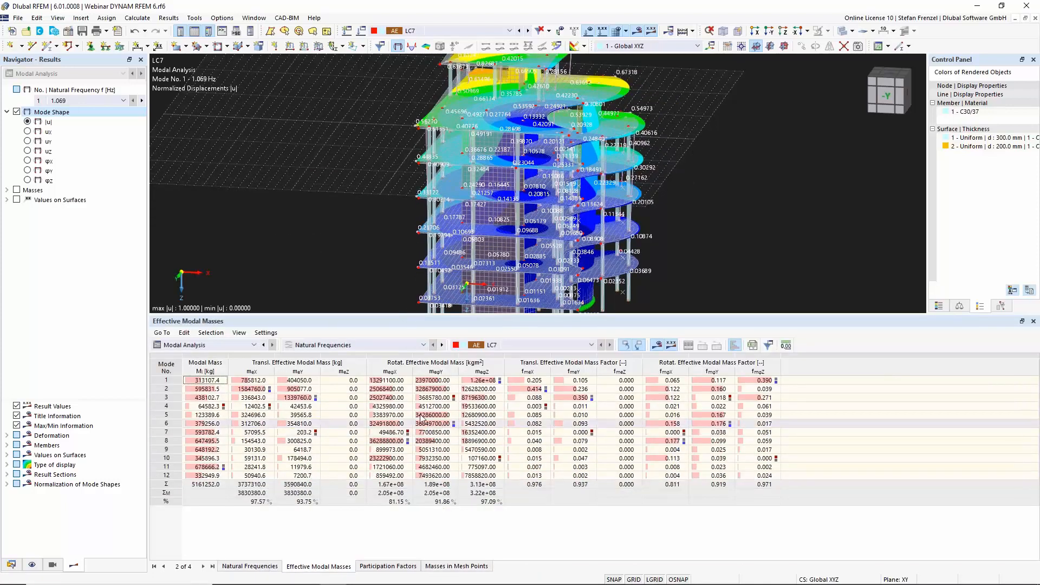
{"action": "left_click", "coordinate": [234, 349]}
{"action": "left_click", "coordinate": [233, 348]}
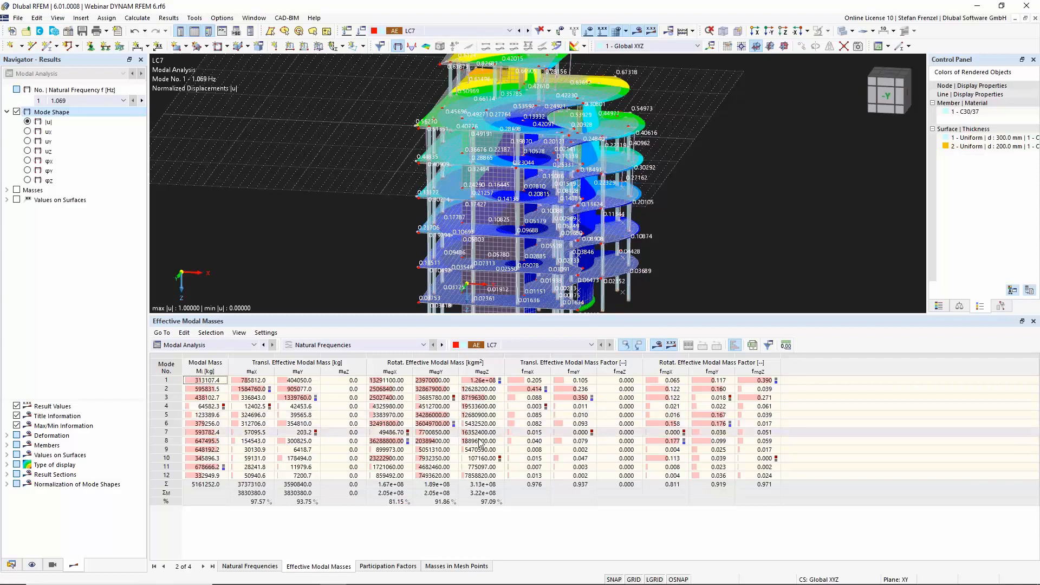
{"action": "left_click", "coordinate": [526, 485]}
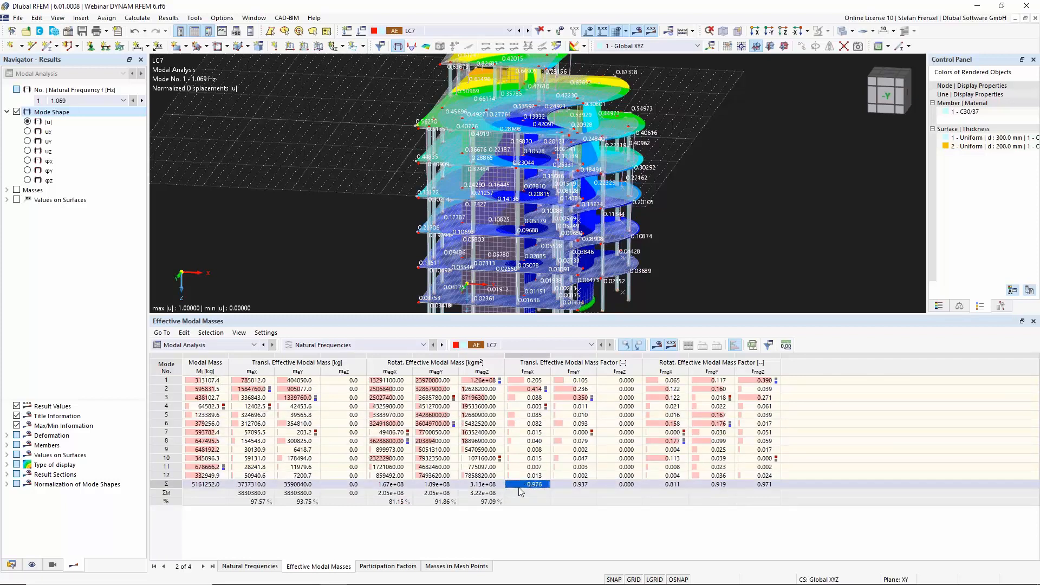
{"action": "left_click", "coordinate": [573, 485]}
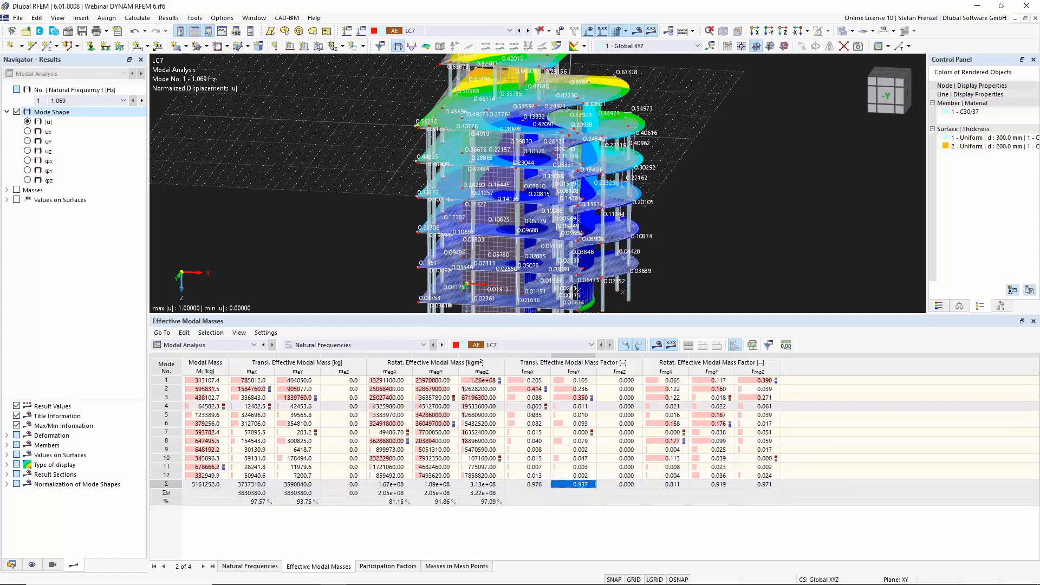
{"action": "left_click_drag", "start_coordinate": [518, 315], "coordinate": [520, 383]}
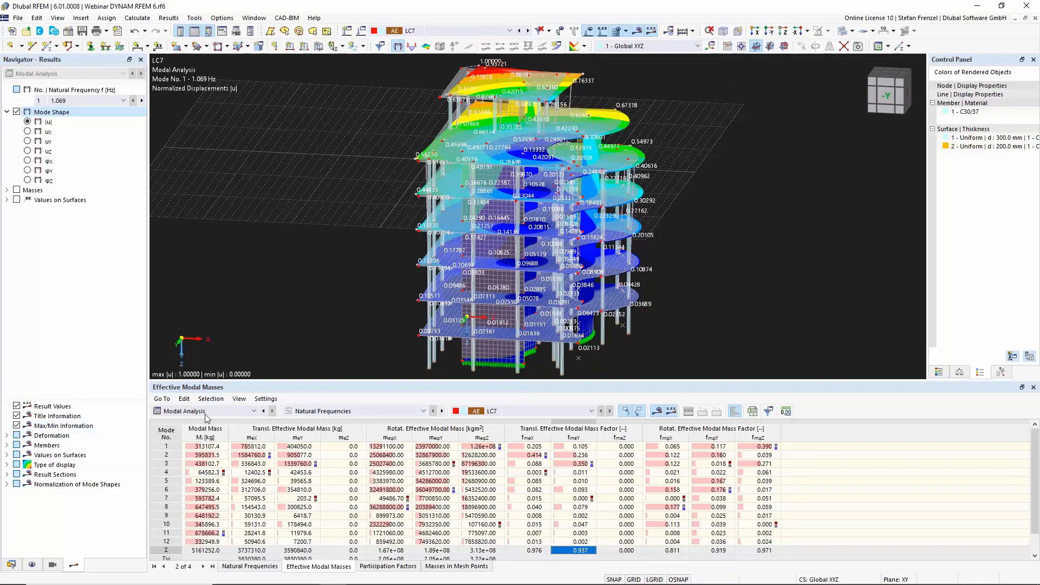
- Open the model's base data and review the activated dynamic analysis add-ons and the second group of standards
{"action": "left_click", "coordinate": [11, 565]}
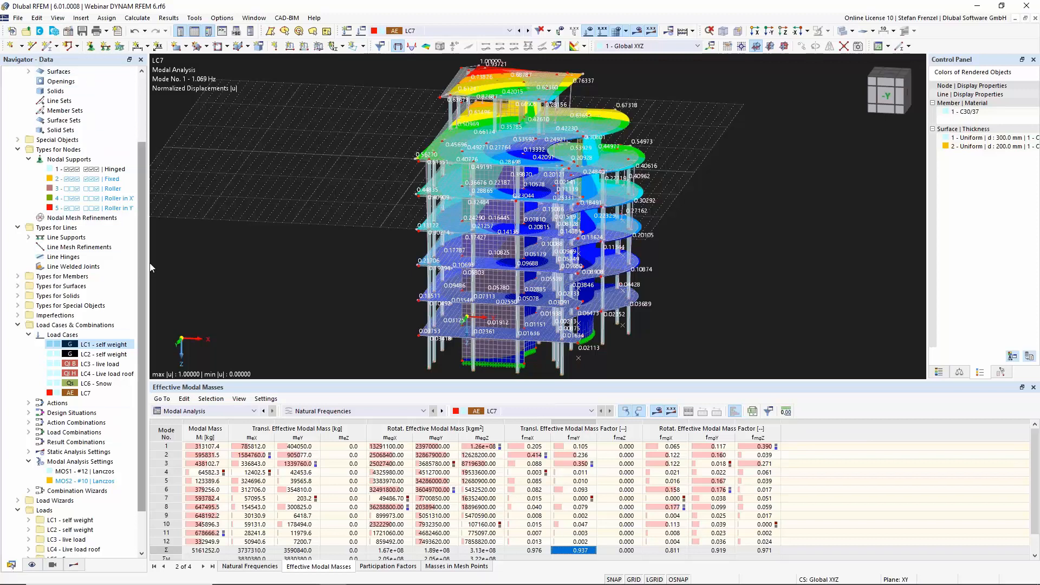
{"action": "scroll", "coordinate": [139, 239], "scroll_direction": "up", "scroll_amount": 3}
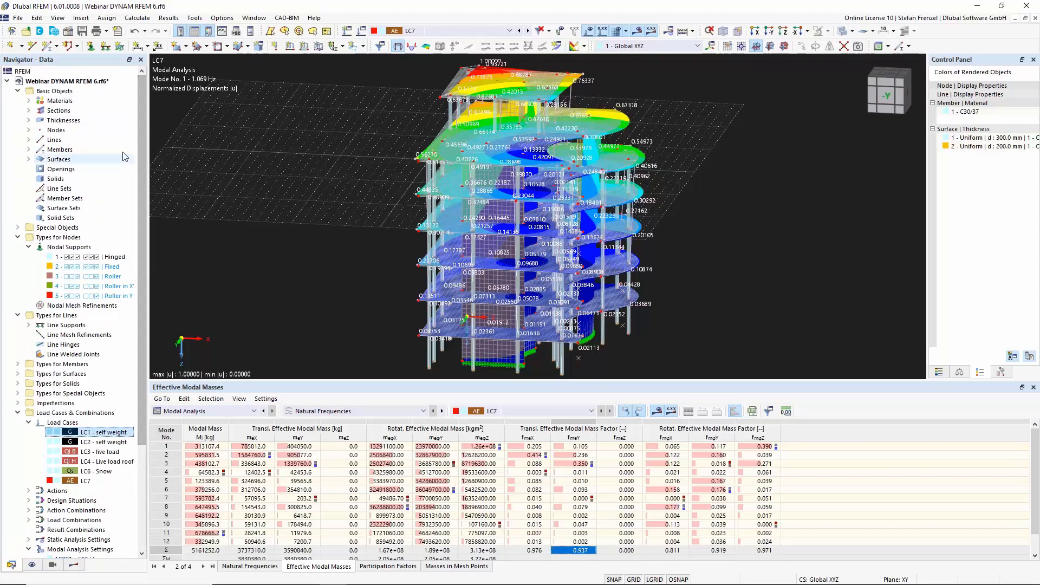
{"action": "right_click", "coordinate": [81, 81]}
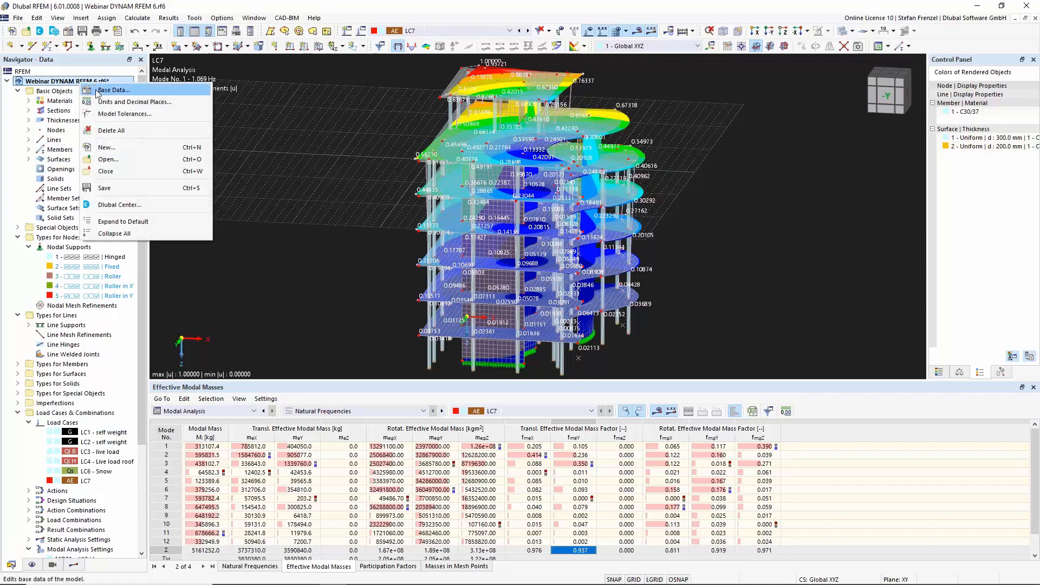
{"action": "left_click", "coordinate": [99, 91]}
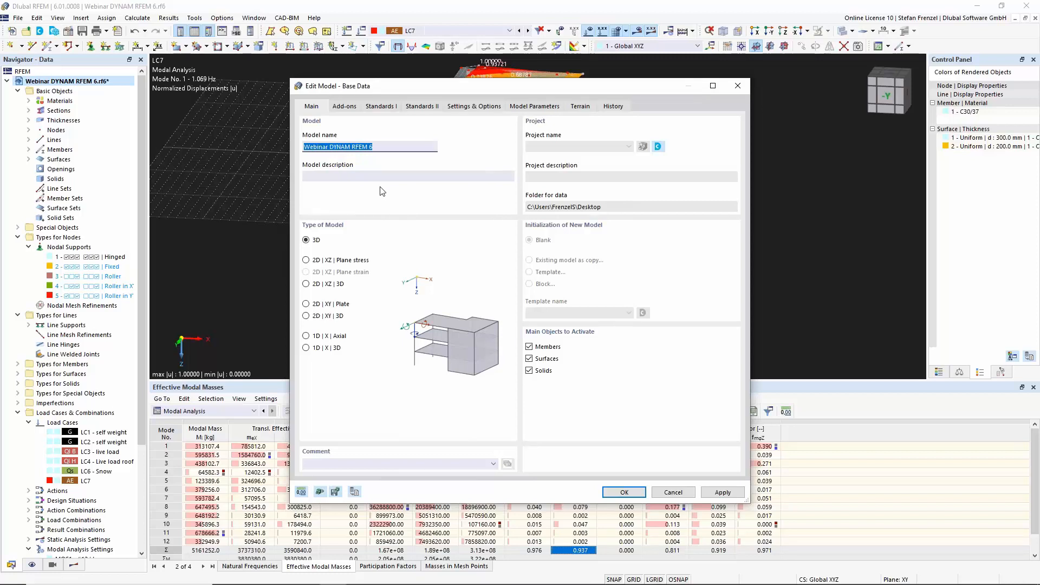
{"action": "left_click", "coordinate": [344, 107]}
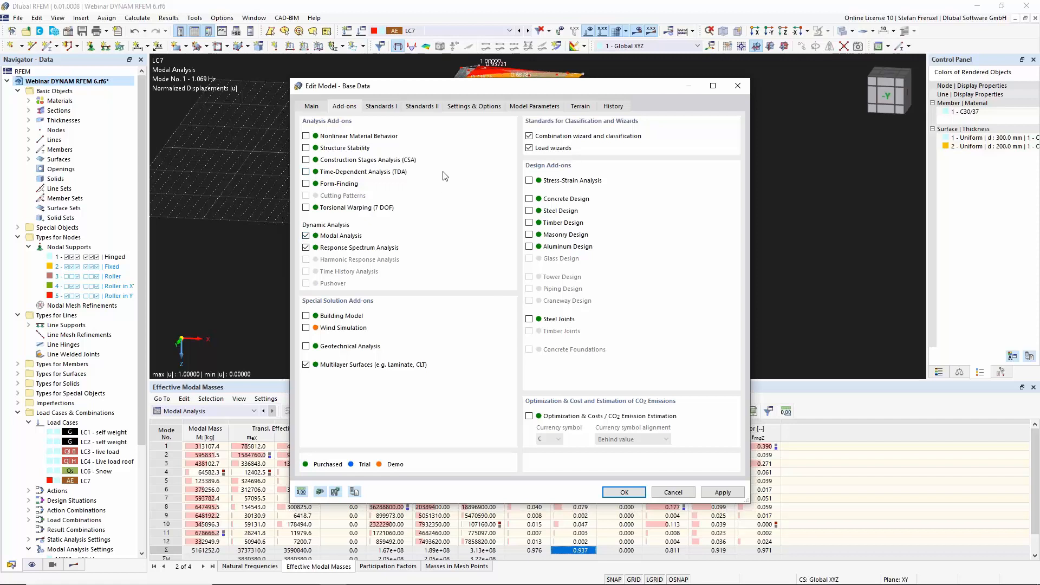
{"action": "left_click", "coordinate": [425, 106]}
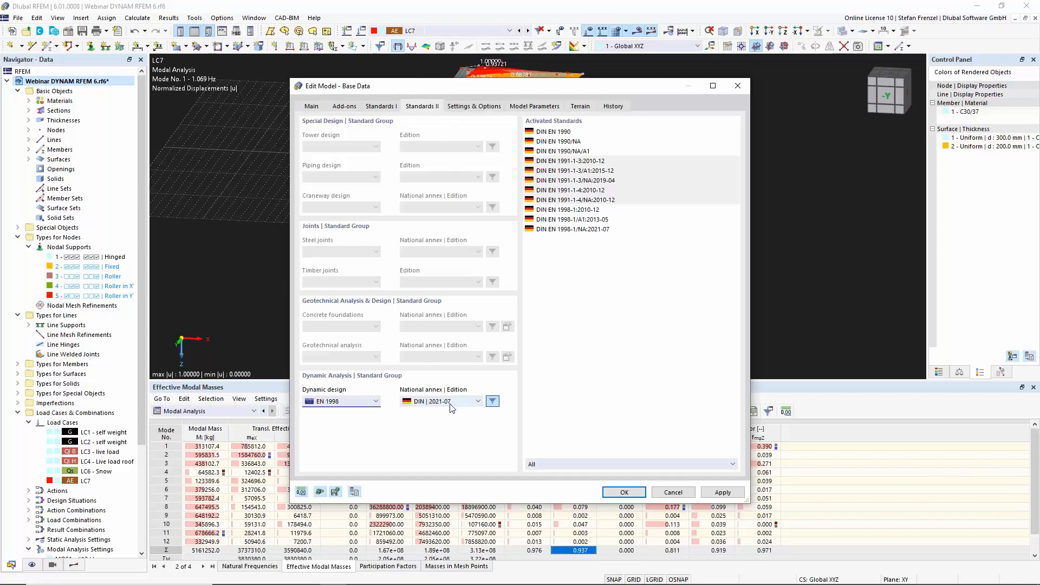
- Review the available dynamic design standards and the EN 1998 national annexes including older editions, then close the base data without applying changes
{"action": "left_click", "coordinate": [374, 406]}
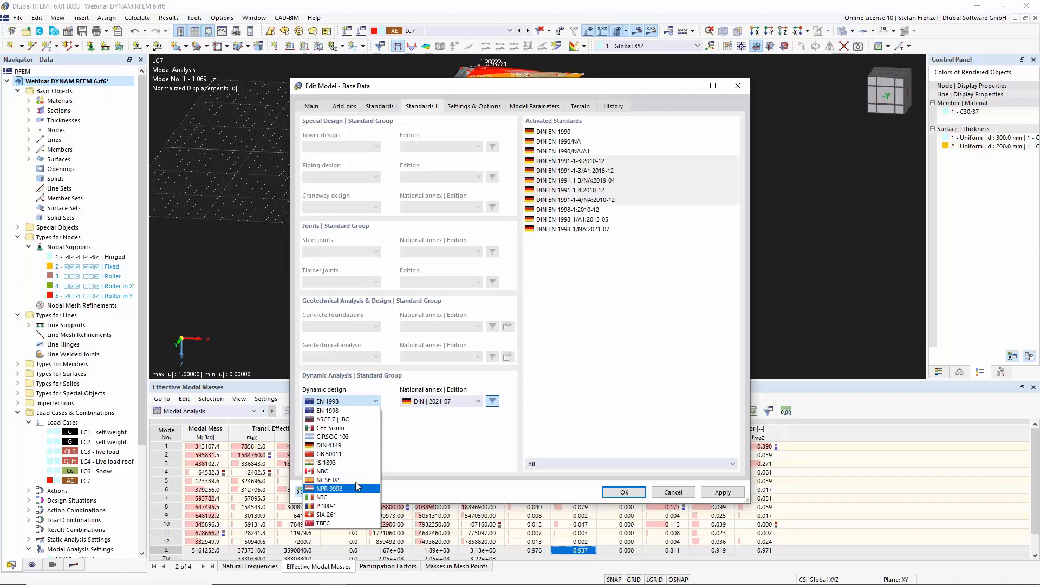
{"action": "left_click", "coordinate": [373, 406]}
{"action": "left_click", "coordinate": [458, 402]}
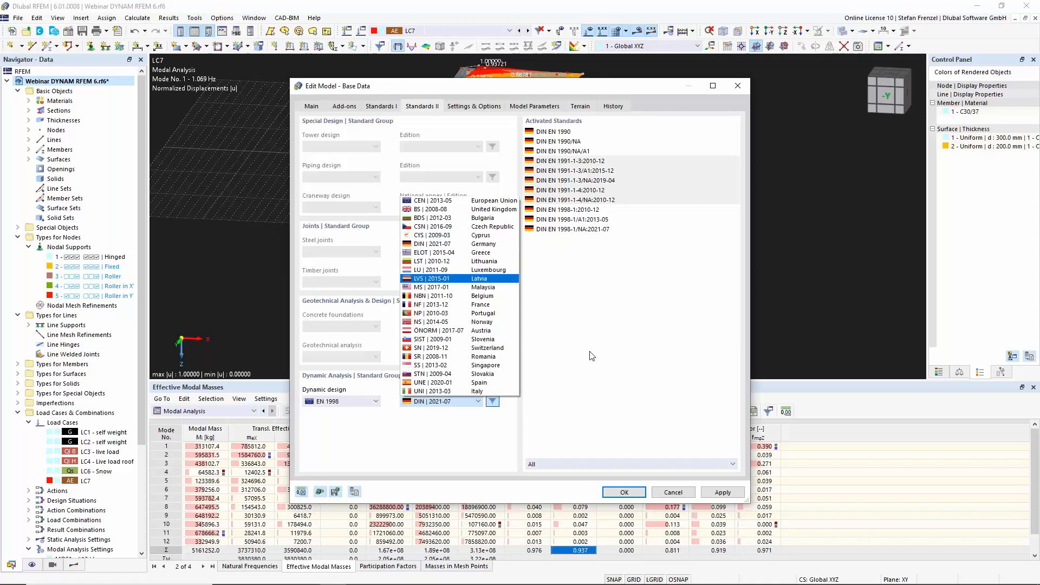
{"action": "left_click", "coordinate": [649, 380]}
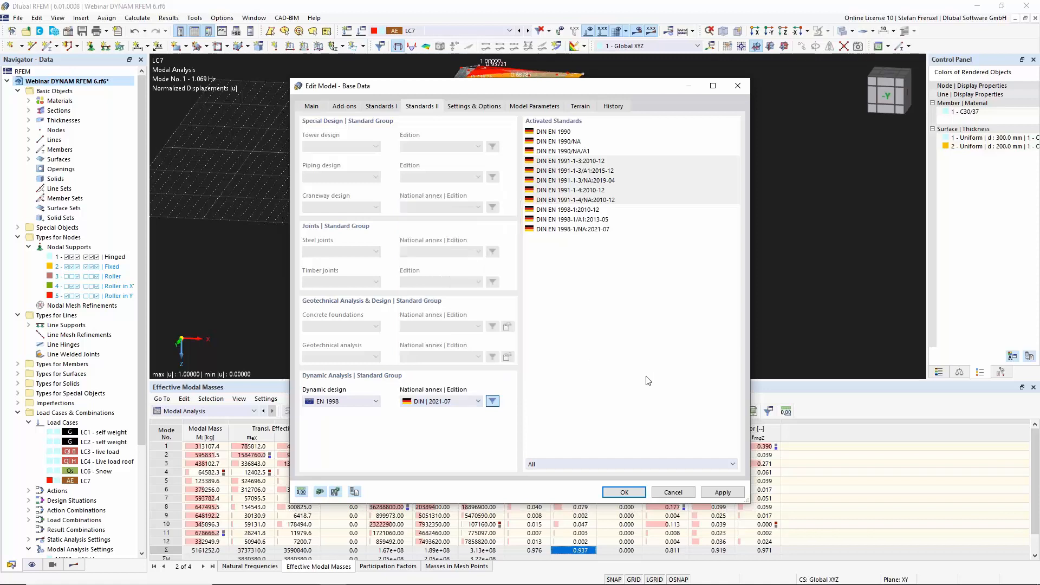
{"action": "left_click", "coordinate": [492, 401]}
{"action": "left_click", "coordinate": [478, 402]}
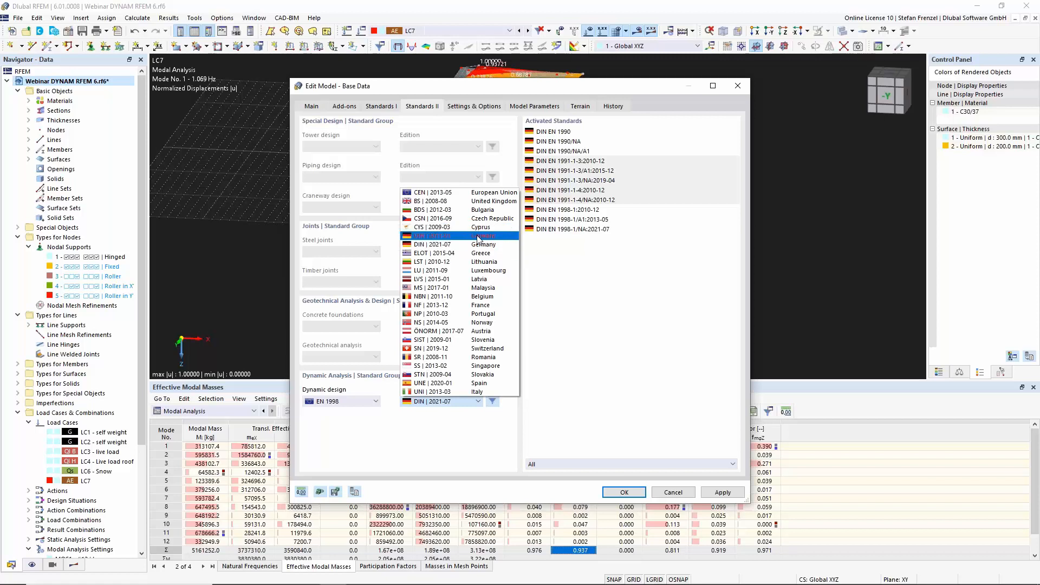
{"action": "left_click", "coordinate": [689, 492]}
{"action": "left_click", "coordinate": [674, 492]}
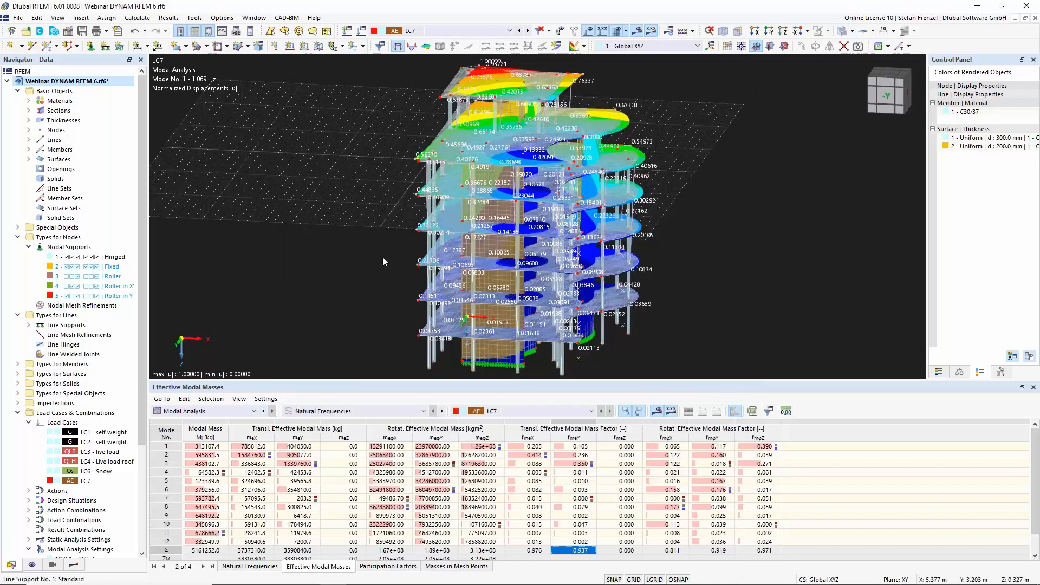
- Recheck the add-ons and the dynamic design standard in the model's base data and accept them as set
{"action": "right_click", "coordinate": [80, 82]}
{"action": "left_click", "coordinate": [112, 92]}
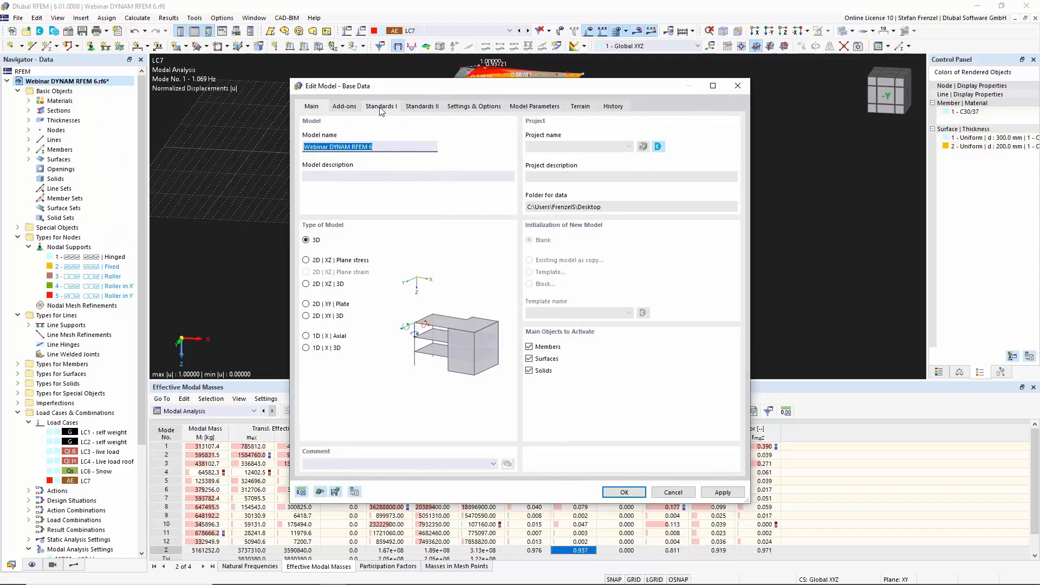
{"action": "left_click", "coordinate": [351, 107]}
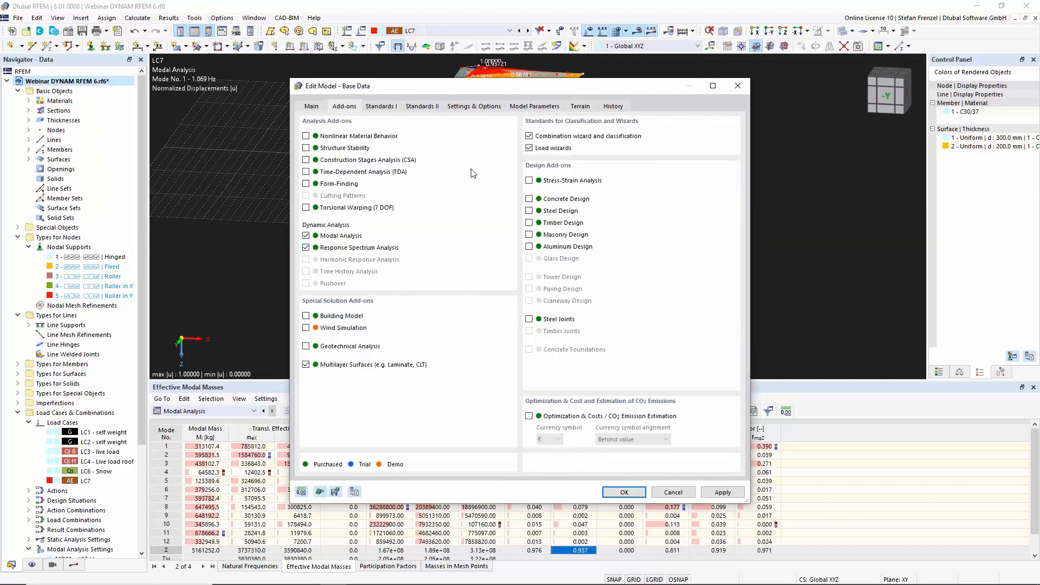
{"action": "left_click", "coordinate": [413, 106]}
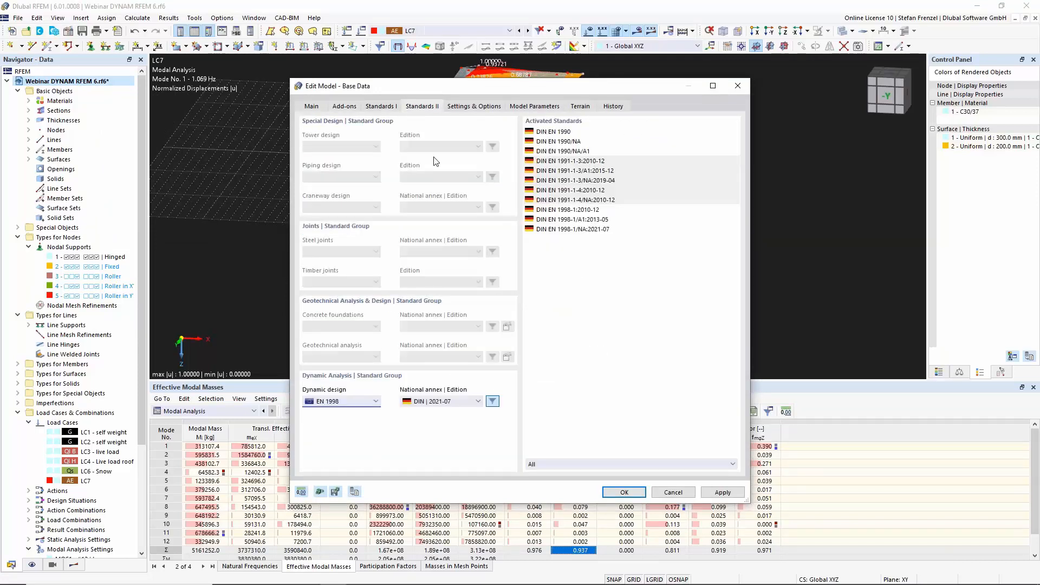
{"action": "left_click", "coordinate": [624, 492]}
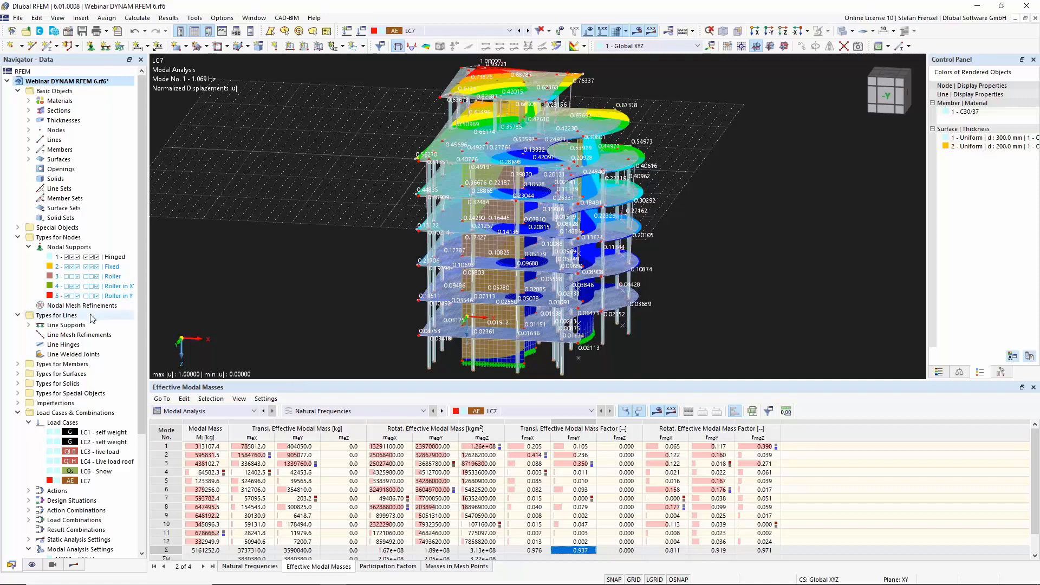
- Show the dynamic load types available in the model's data tree
{"action": "scroll", "coordinate": [86, 327], "scroll_direction": "down", "scroll_amount": 2}
{"action": "scroll", "coordinate": [86, 327], "scroll_direction": "down", "scroll_amount": 3}
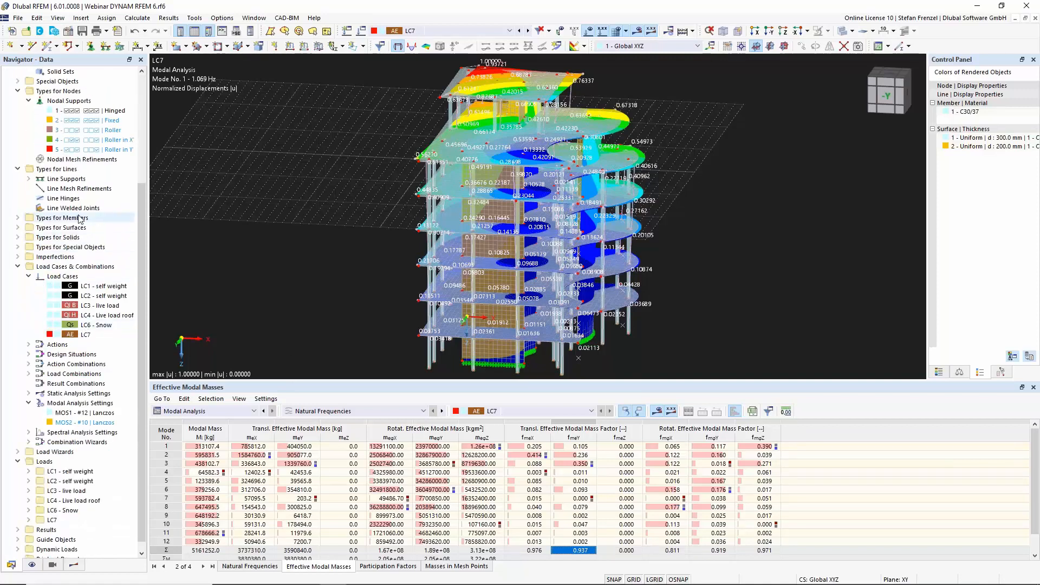
{"action": "scroll", "coordinate": [97, 328], "scroll_direction": "down", "scroll_amount": 1}
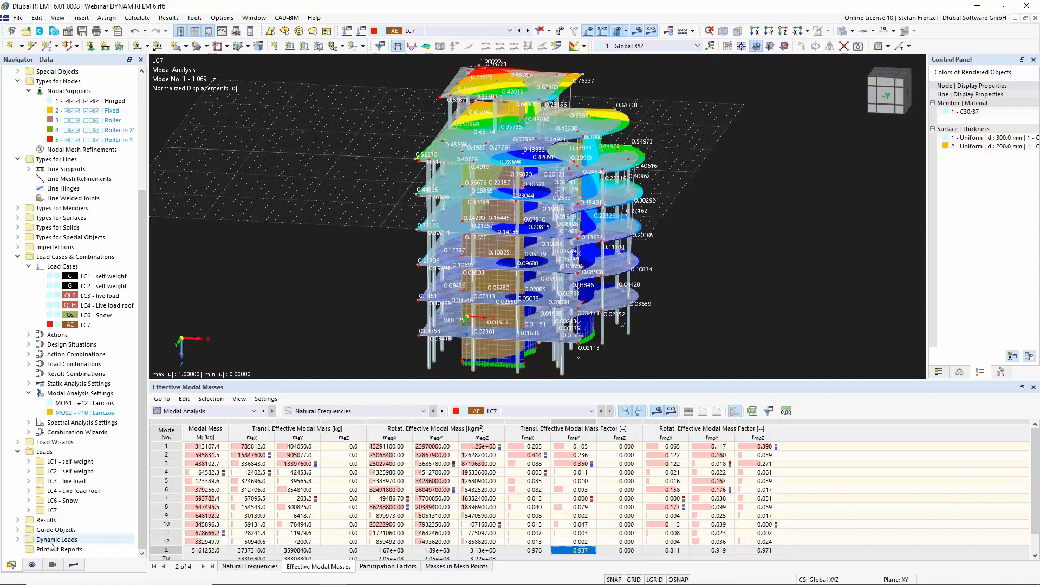
{"action": "left_click", "coordinate": [18, 541]}
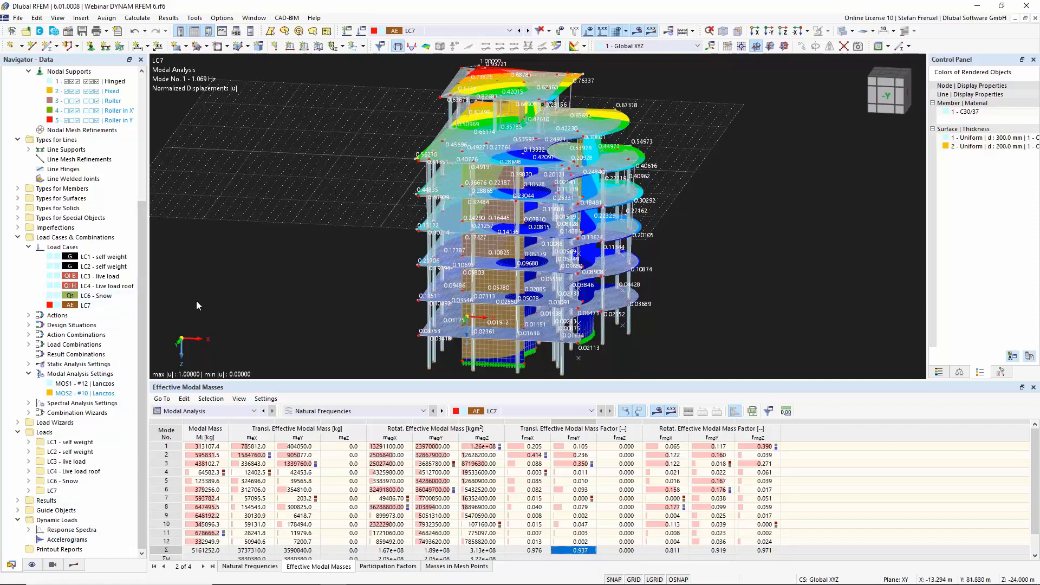
- Add a new load case of type Response Spectrum Analysis importing the modal analysis from LC7, and open its spectral analysis settings SPS1
{"action": "right_click", "coordinate": [70, 252]}
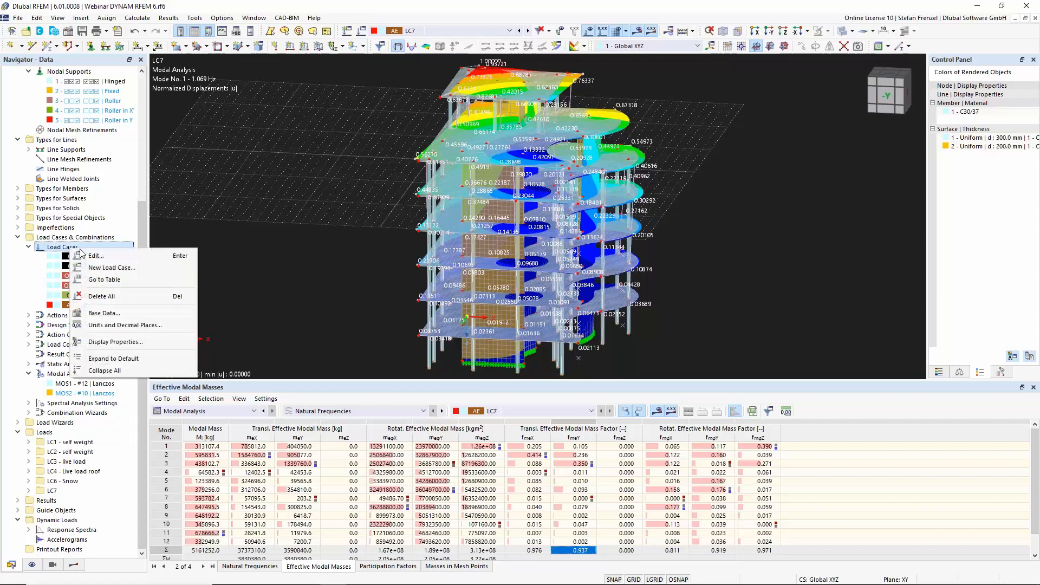
{"action": "left_click", "coordinate": [106, 256]}
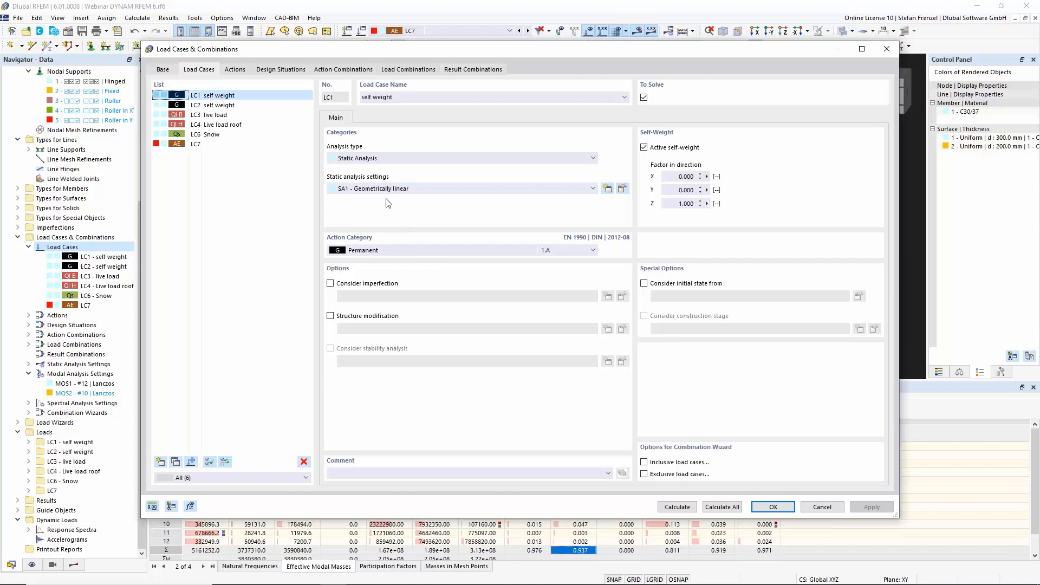
{"action": "left_click", "coordinate": [161, 462]}
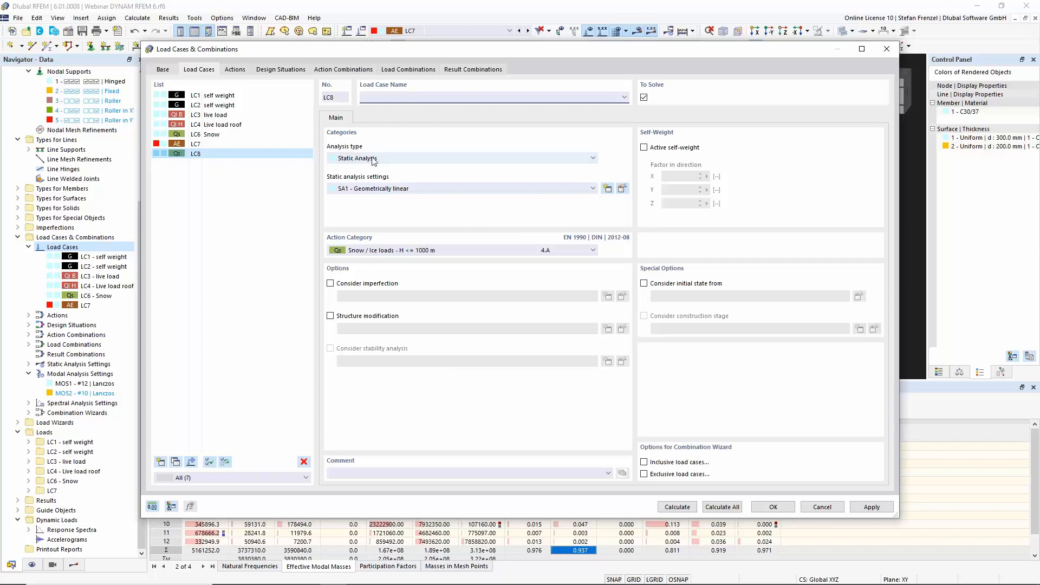
{"action": "left_click", "coordinate": [424, 158]}
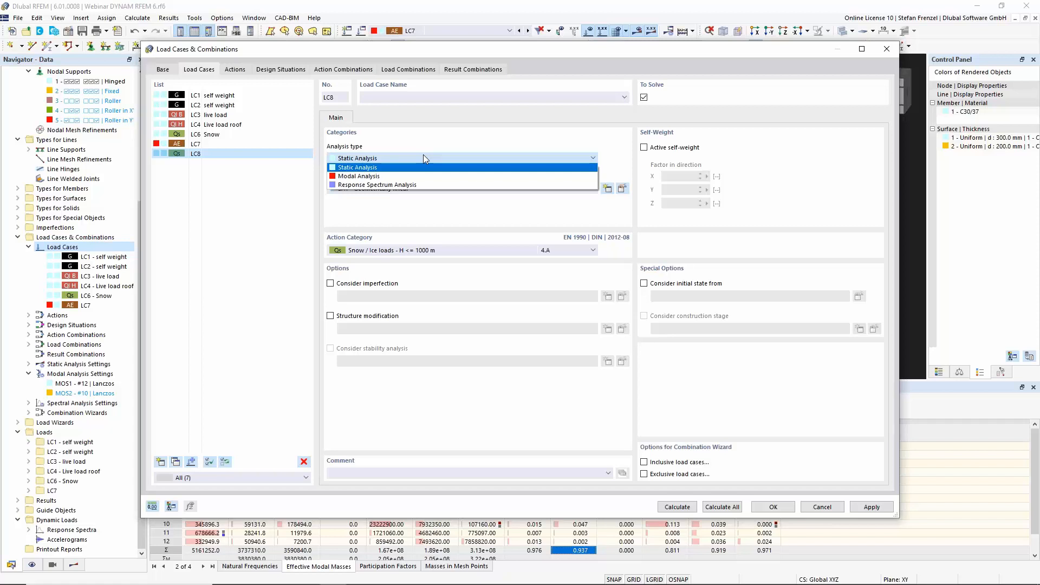
{"action": "left_click", "coordinate": [417, 185]}
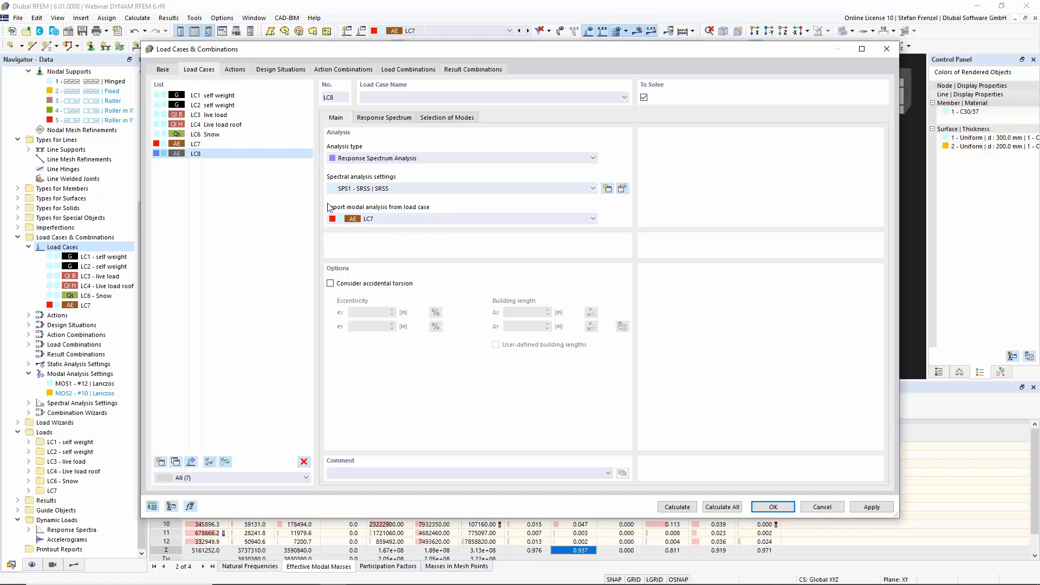
{"action": "left_click", "coordinate": [422, 217]}
{"action": "left_click", "coordinate": [422, 217]}
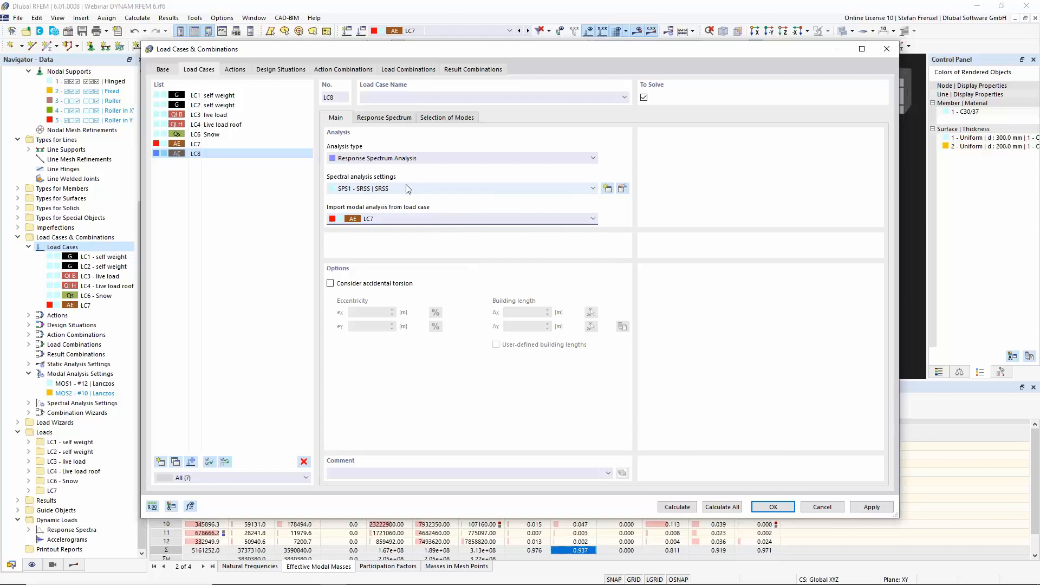
{"action": "left_click", "coordinate": [622, 190]}
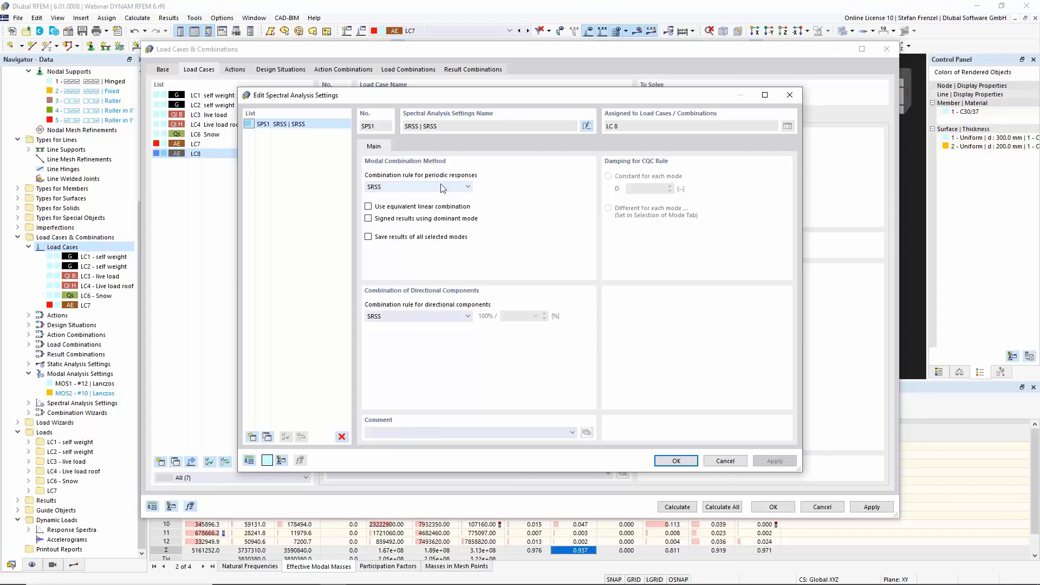
- Try the CQC combination rule for periodic responses and return the rule to SRSS
{"action": "left_click", "coordinate": [463, 187]}
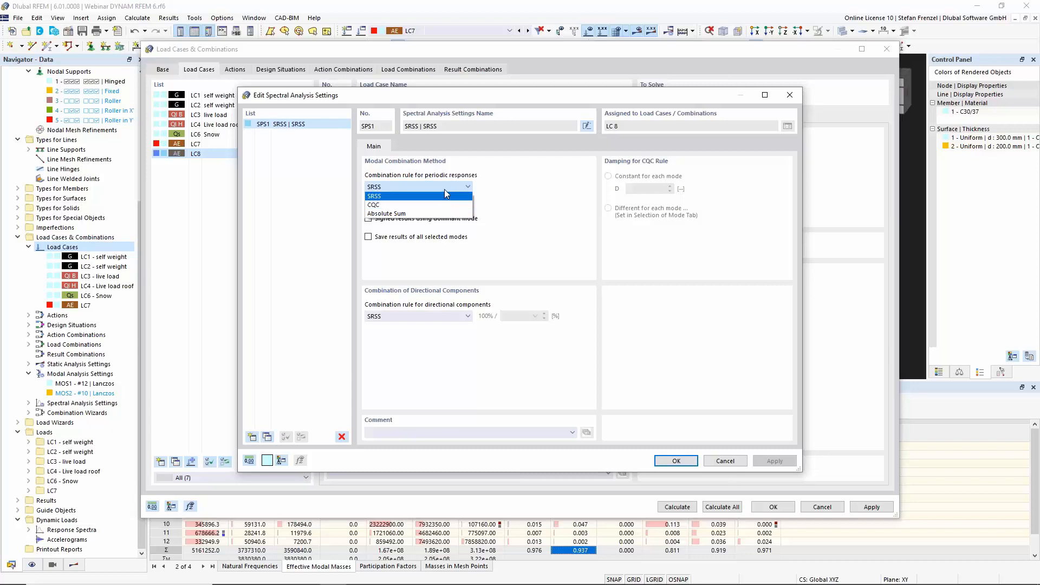
{"action": "left_click", "coordinate": [444, 197]}
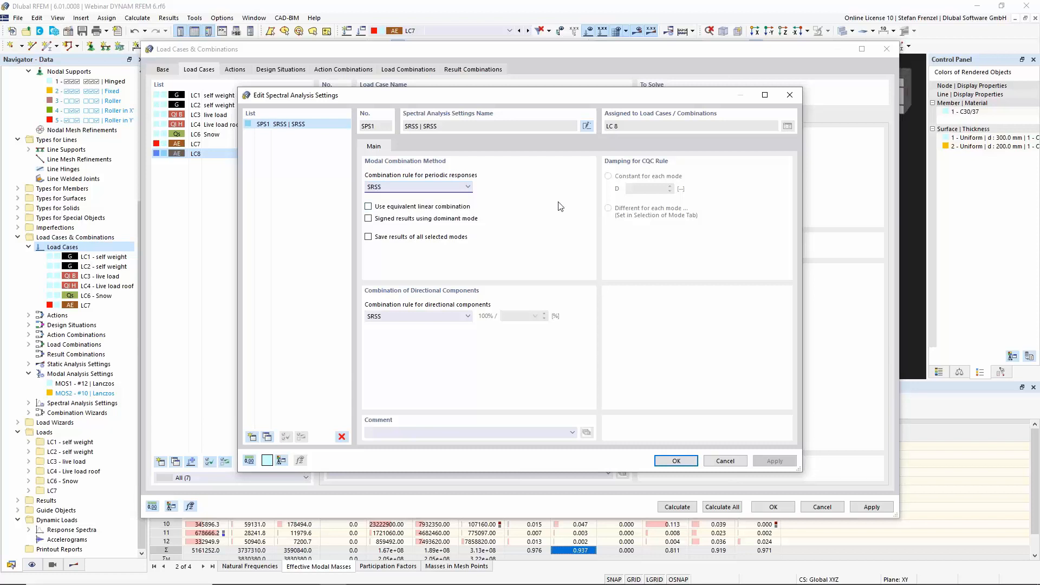
{"action": "left_click", "coordinate": [470, 186]}
{"action": "left_click", "coordinate": [433, 212]}
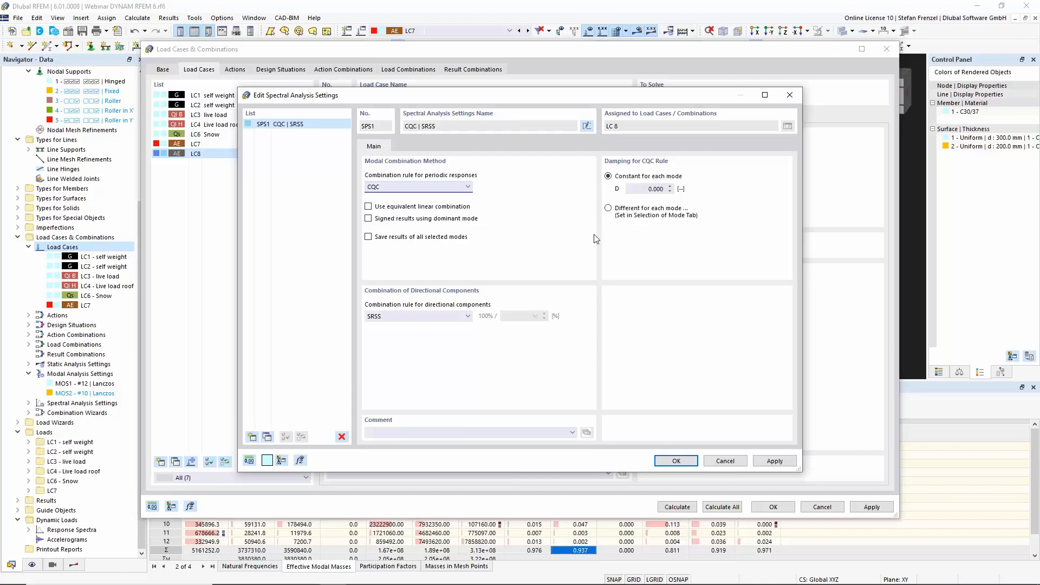
{"action": "left_click", "coordinate": [467, 188]}
{"action": "left_click", "coordinate": [398, 198]}
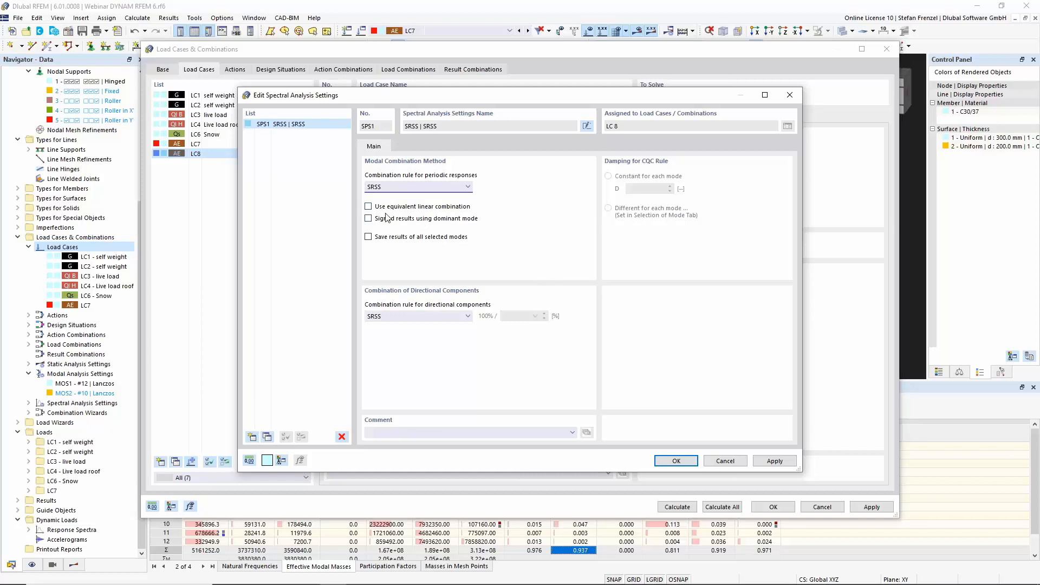
- Enable equivalent linear combination and saving of all selected modes' results in SPS1, and combine directional components by Scaled Sum at 30 %
{"action": "left_click", "coordinate": [369, 207]}
{"action": "left_click", "coordinate": [368, 238]}
{"action": "left_click", "coordinate": [459, 321]}
{"action": "left_click", "coordinate": [458, 330]}
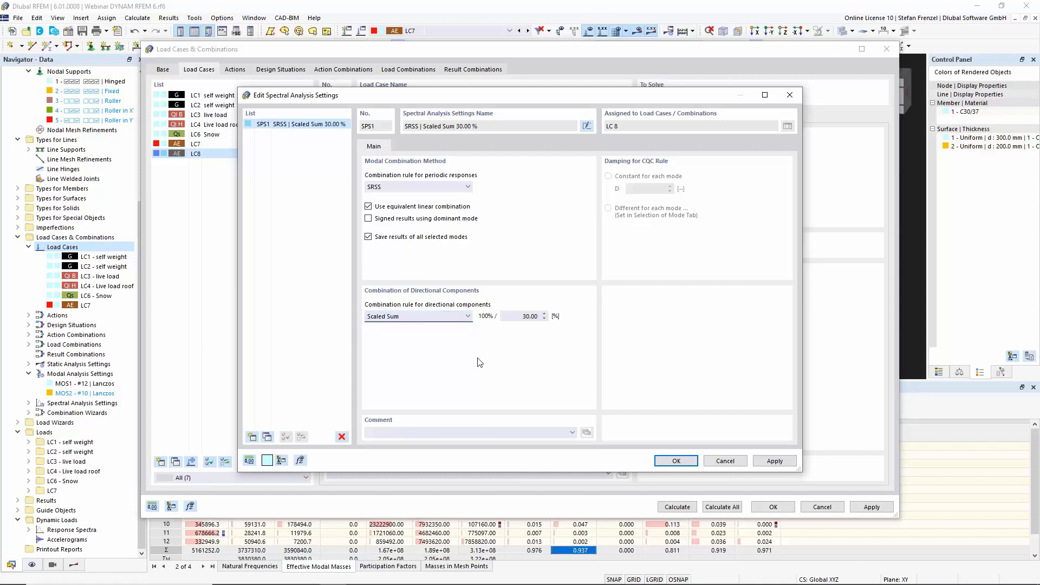
{"action": "double_click", "coordinate": [518, 318]}
{"action": "left_click", "coordinate": [670, 466]}
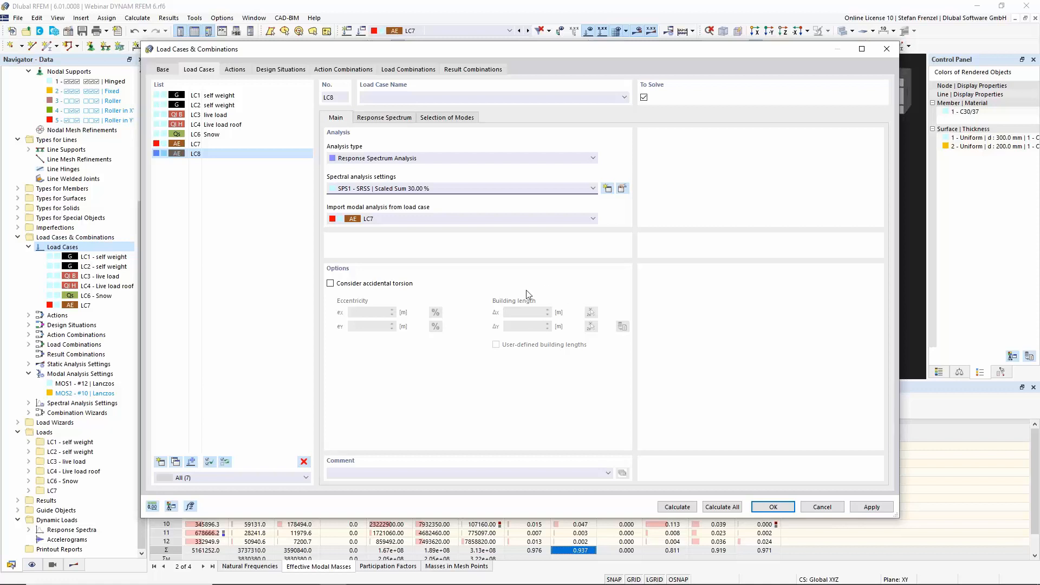
- Try the accidental torsion option in LC8 and leave it off, then assign response spectrum RS1 to the X and Y directions
{"action": "left_click", "coordinate": [350, 283]}
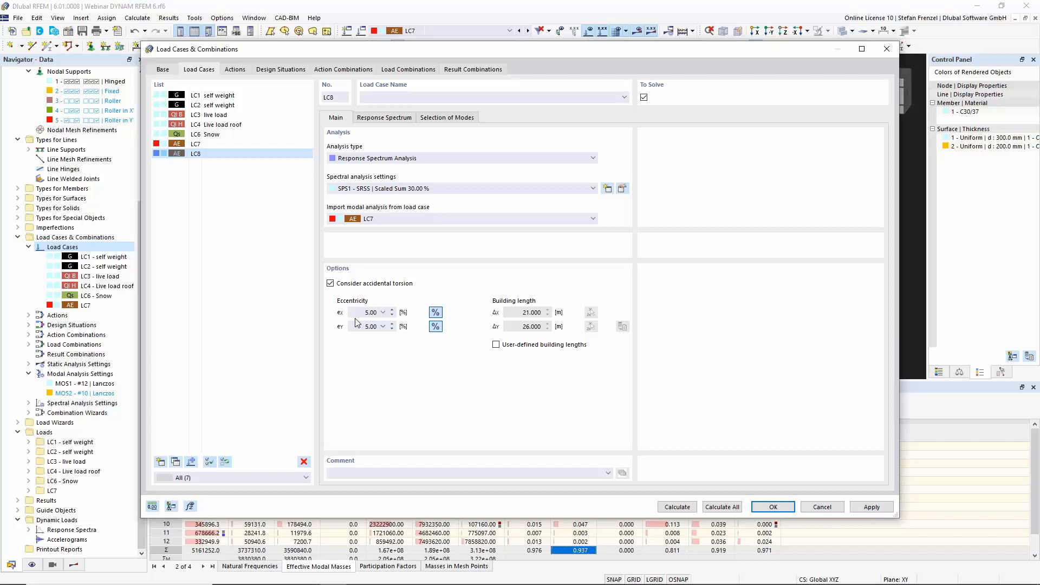
{"action": "left_click", "coordinate": [360, 284]}
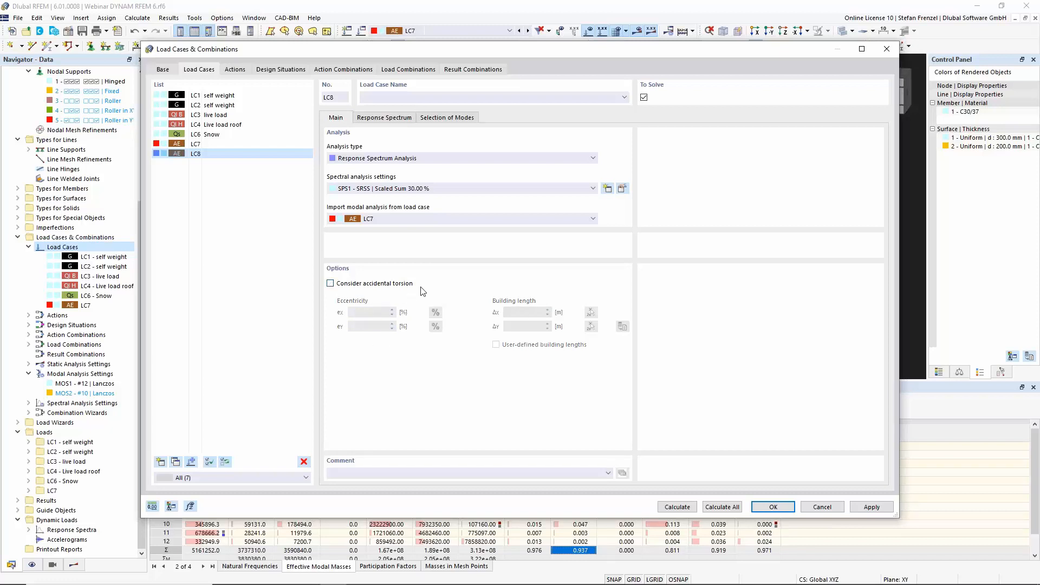
{"action": "left_click", "coordinate": [388, 119]}
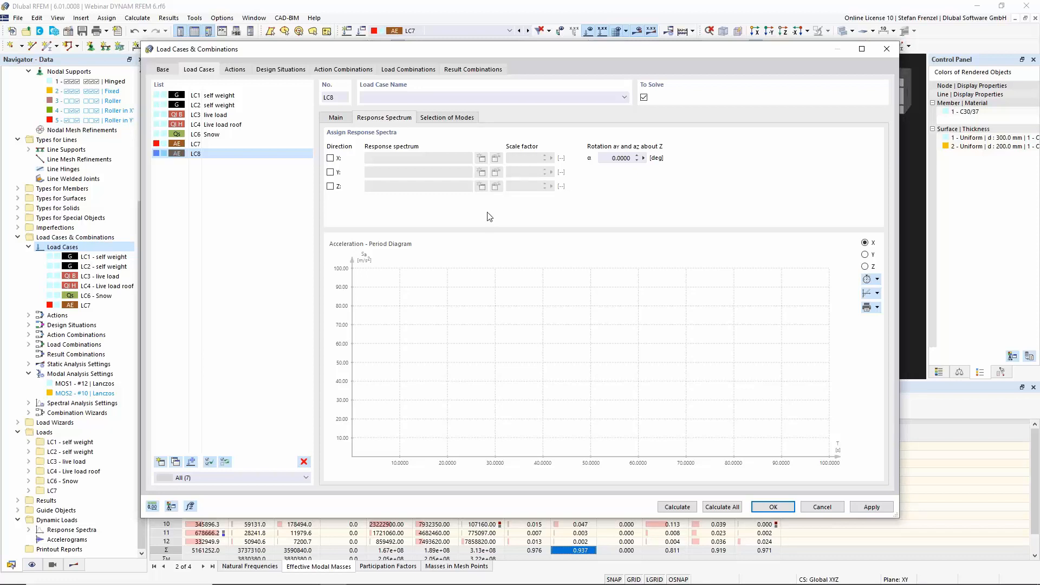
{"action": "left_click", "coordinate": [331, 159]}
{"action": "left_click", "coordinate": [330, 172]}
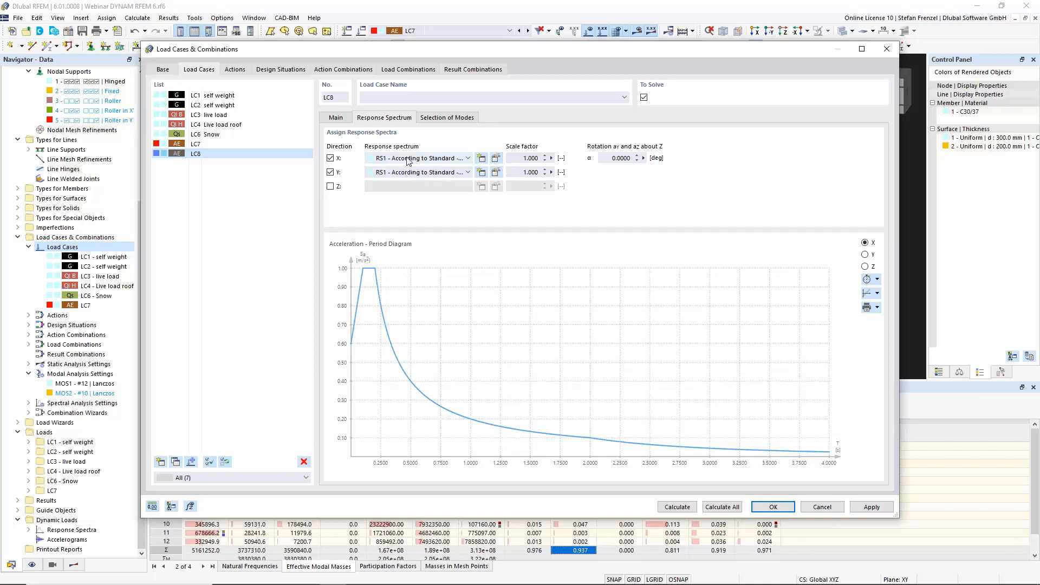
- Open response spectrum RS1 for editing and try the definition type Generate from Accelerogram
{"action": "left_click", "coordinate": [495, 158]}
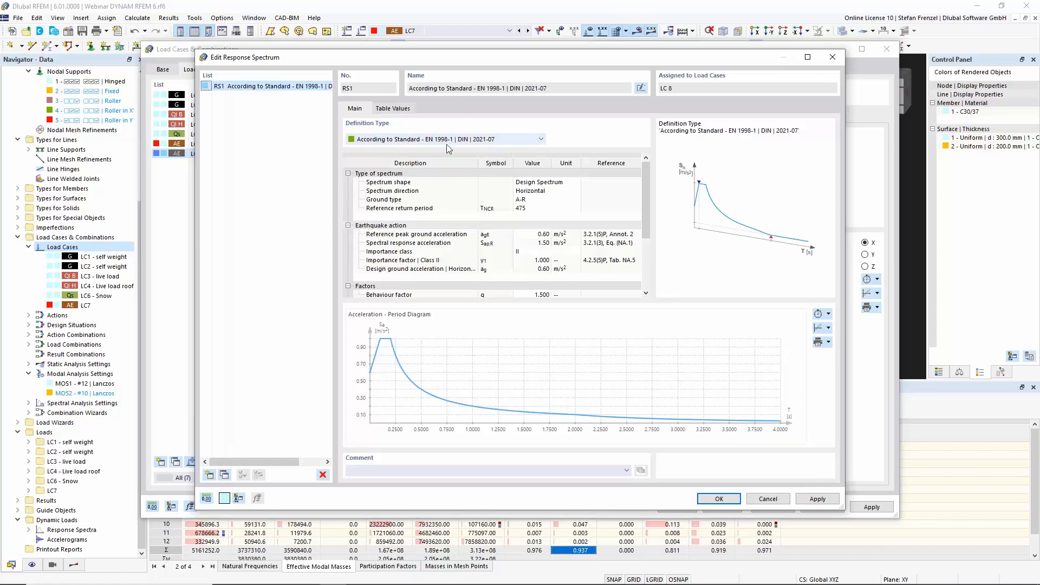
{"action": "left_click", "coordinate": [542, 140]}
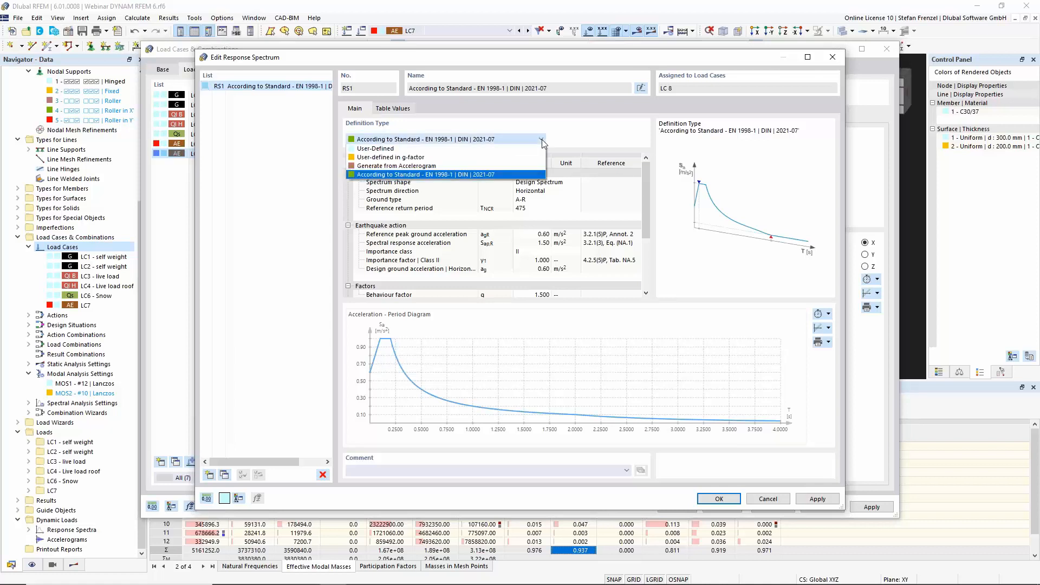
{"action": "left_click", "coordinate": [511, 167]}
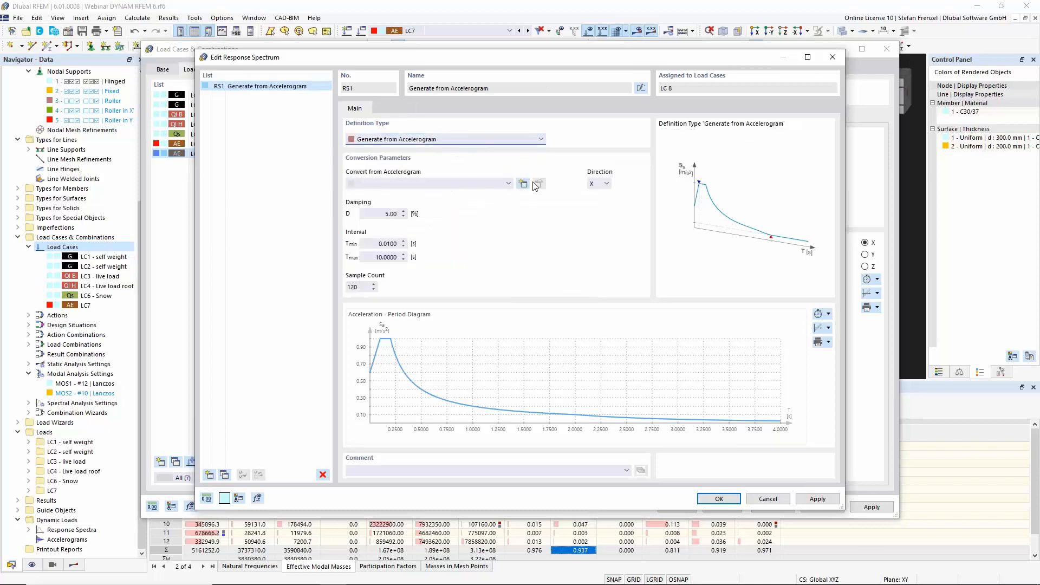
- Start a new accelerogram for RS1 with the definition type From Library and open the accelerogram library
{"action": "left_click", "coordinate": [522, 184]}
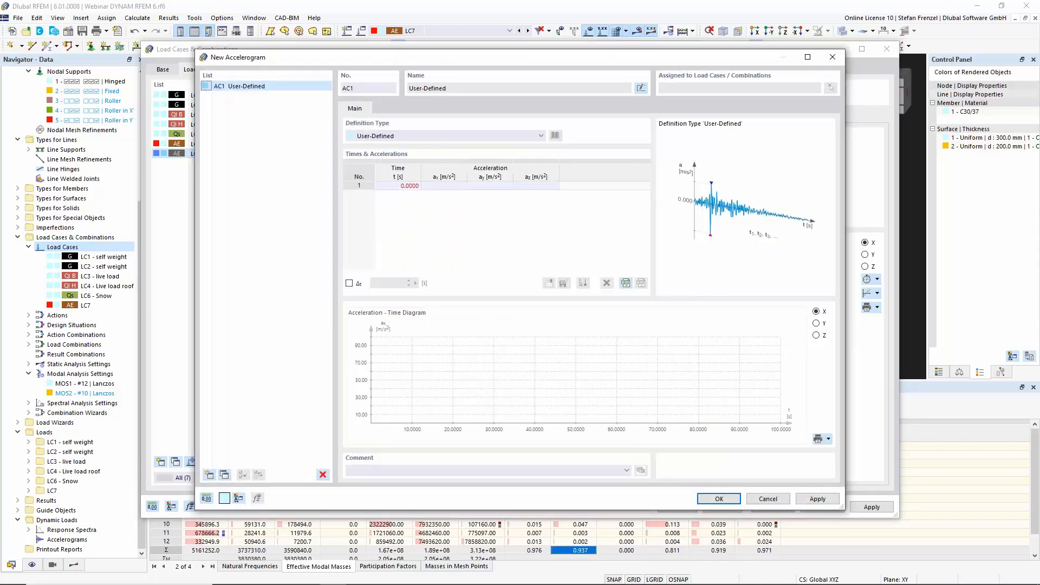
{"action": "left_click", "coordinate": [541, 136]}
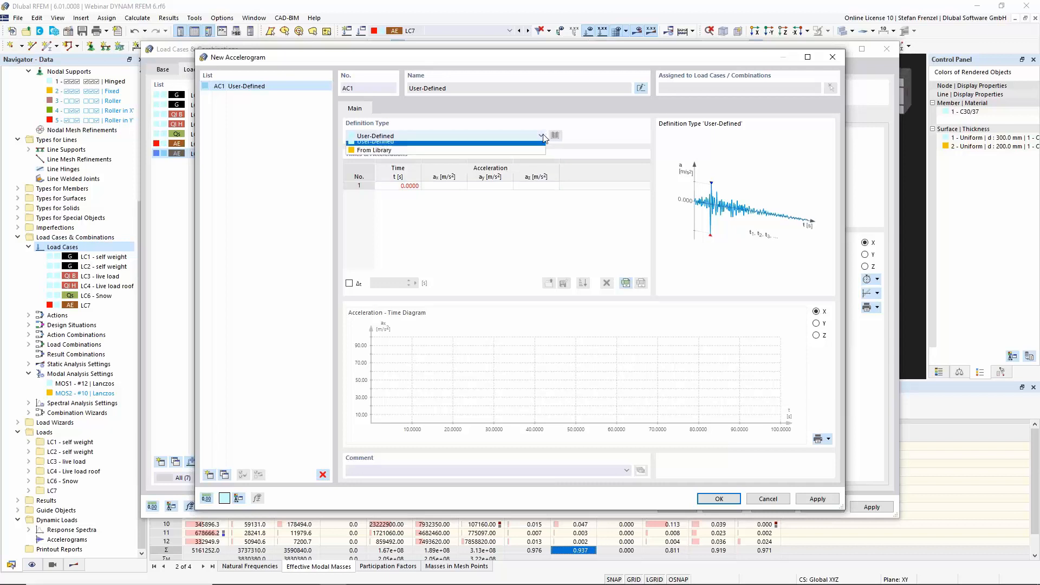
{"action": "left_click", "coordinate": [515, 151]}
{"action": "left_click", "coordinate": [555, 136]}
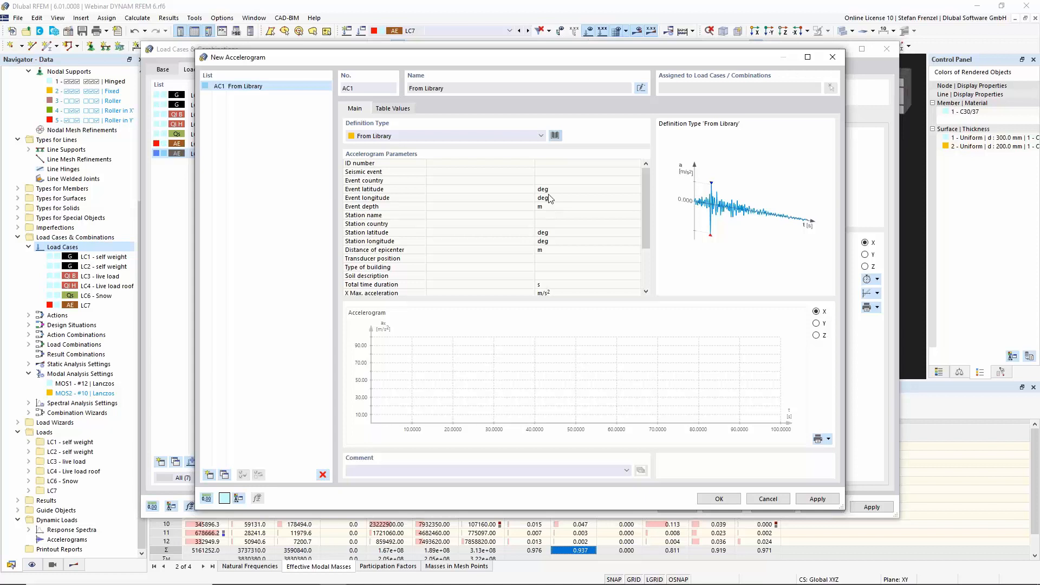
{"action": "left_click", "coordinate": [556, 136]}
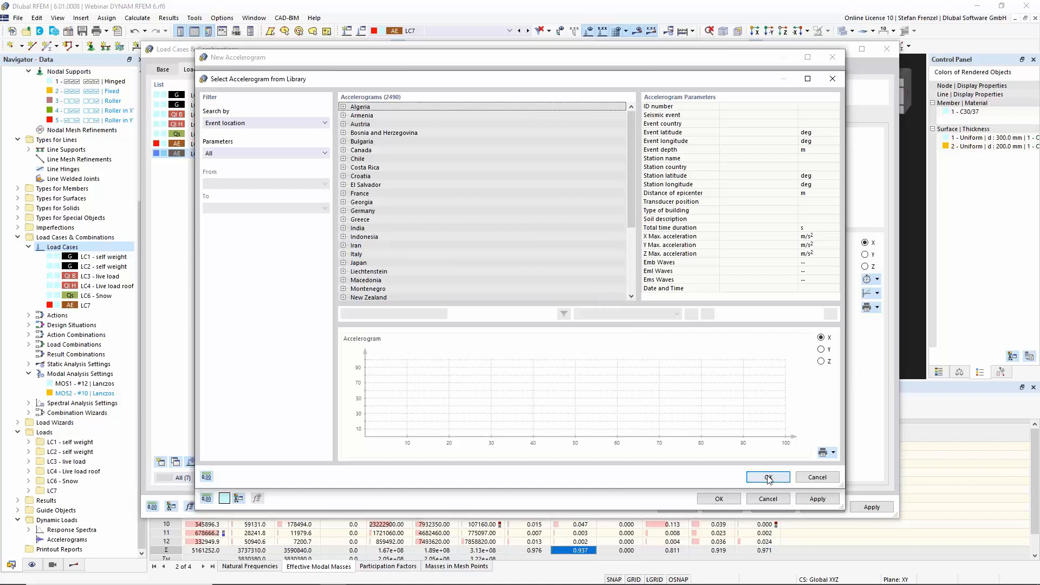
- Preview Georgia's first library record, the Racha aftershock of 10 May 1991 at station Ambrolauri, and leave the library without adopting it
{"action": "left_click", "coordinate": [390, 200]}
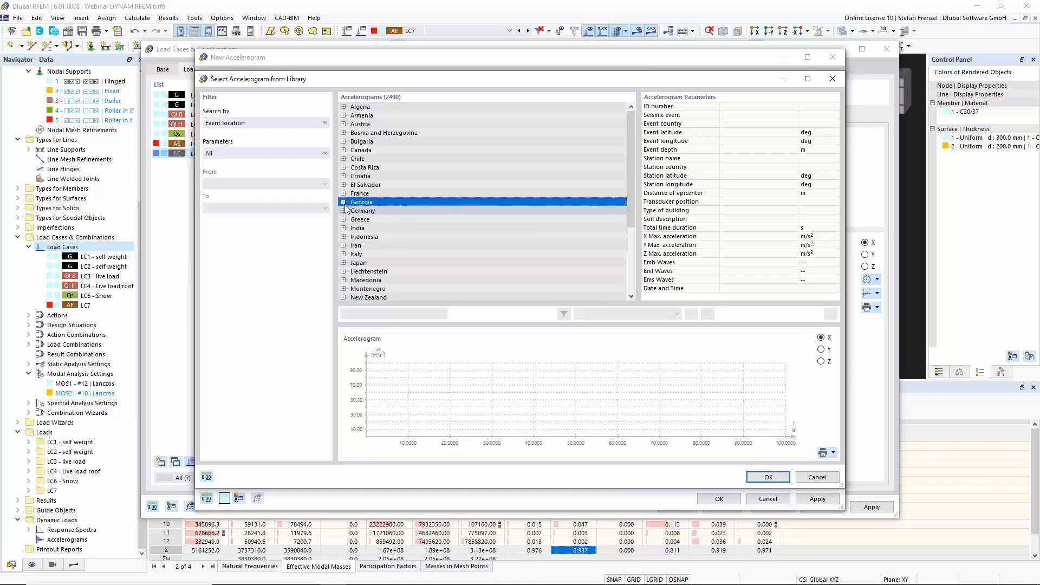
{"action": "left_click", "coordinate": [343, 202]}
{"action": "left_click", "coordinate": [373, 212]}
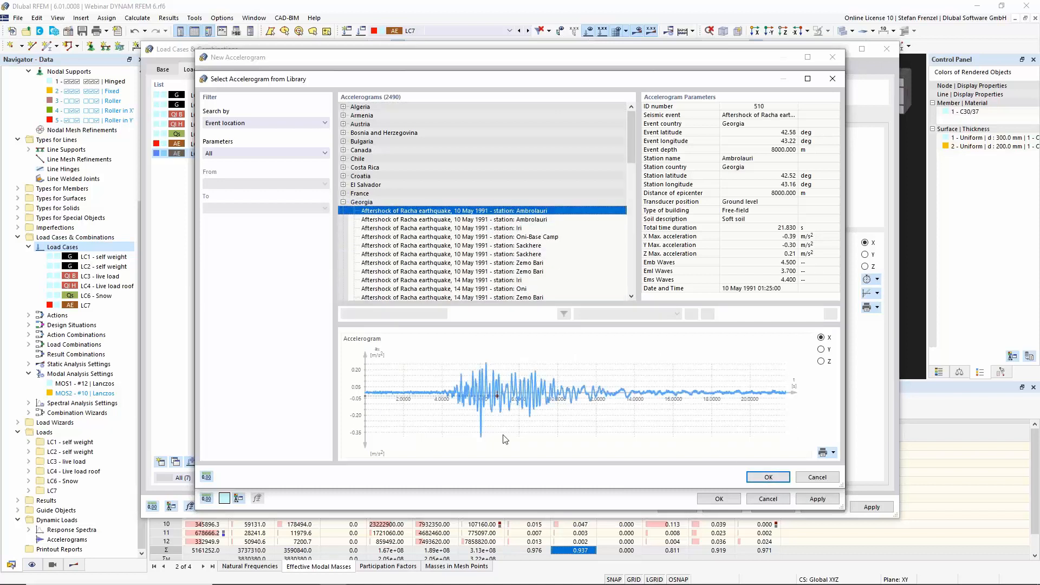
{"action": "left_click", "coordinate": [815, 478]}
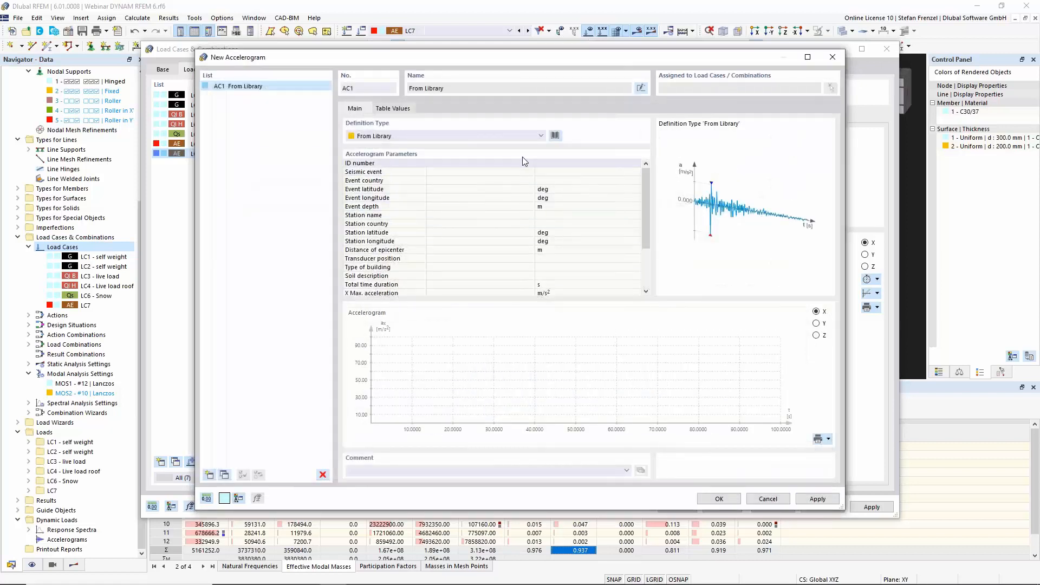
- Discard the new accelerogram and return RS1's definition type to According to Standard - EN 1998-1 | DIN | 2021-07
{"action": "left_click", "coordinate": [515, 136]}
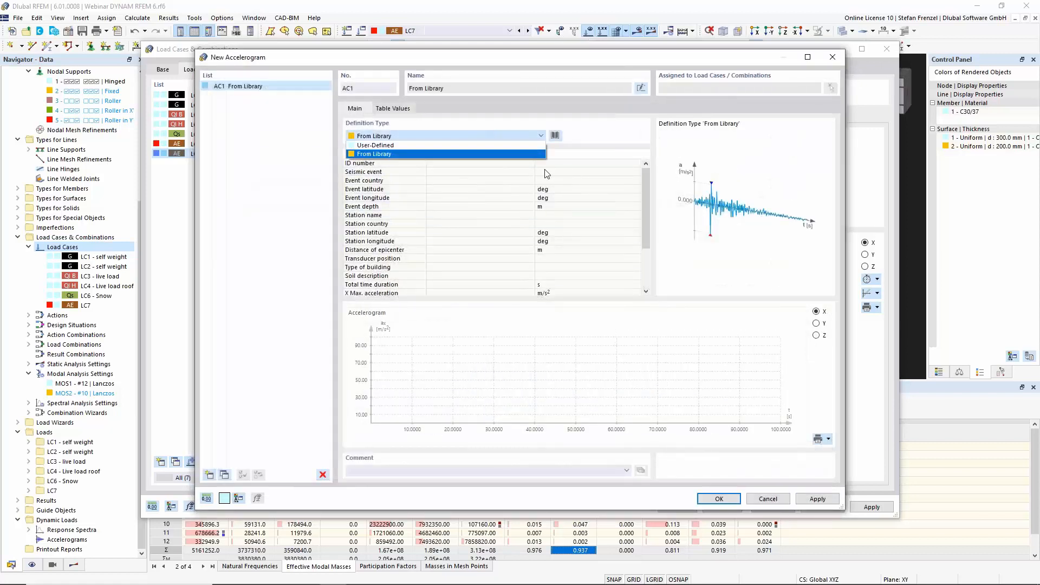
{"action": "left_click", "coordinate": [767, 502]}
{"action": "left_click", "coordinate": [767, 502]}
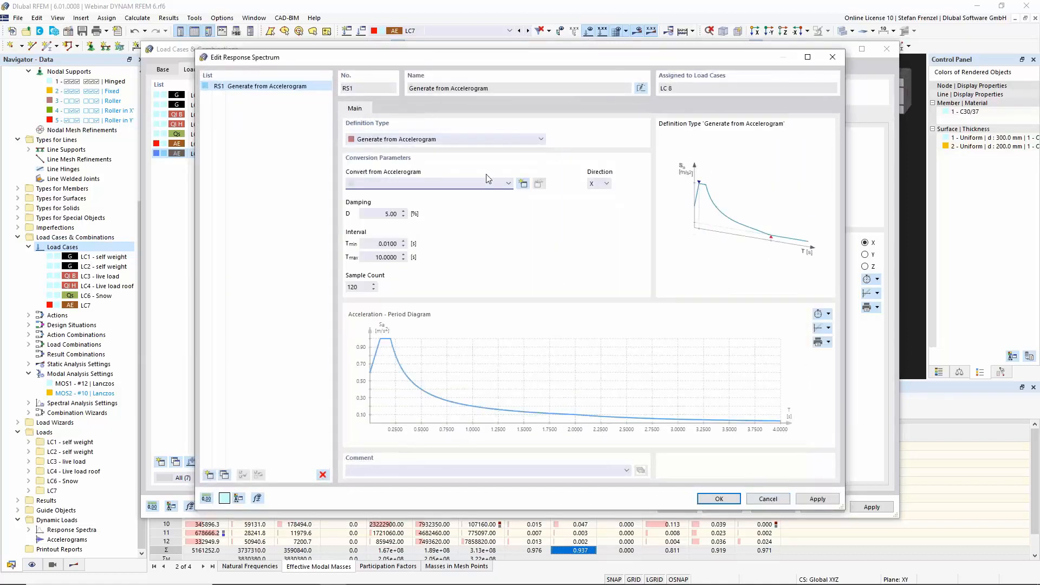
{"action": "left_click", "coordinate": [479, 140]}
{"action": "left_click", "coordinate": [481, 174]}
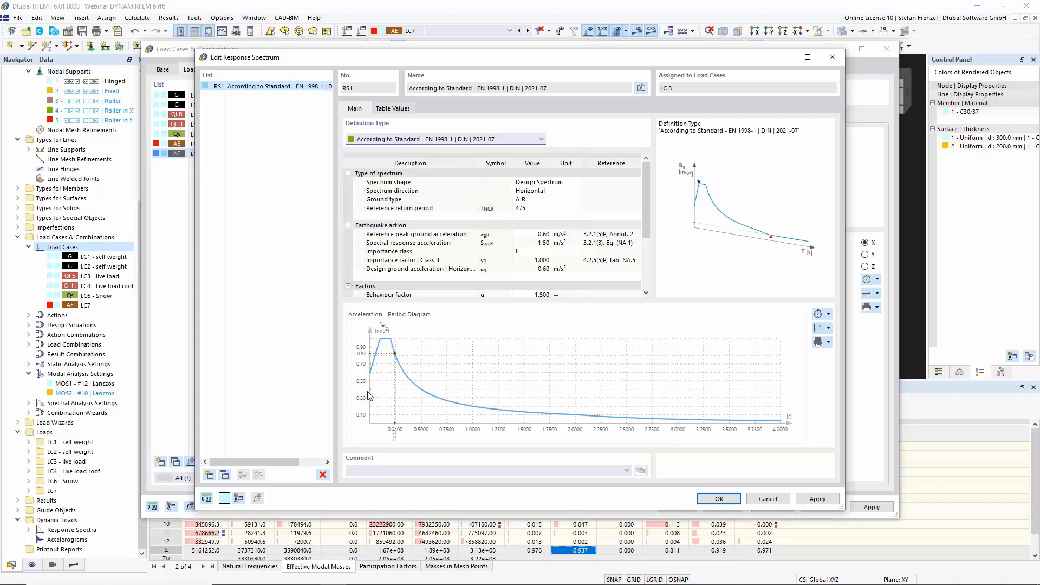
- Switch to Chrome, open dlubal.com in English, and close the unneeded news tabs
{"action": "mouse_move", "coordinate": [235, 582]}
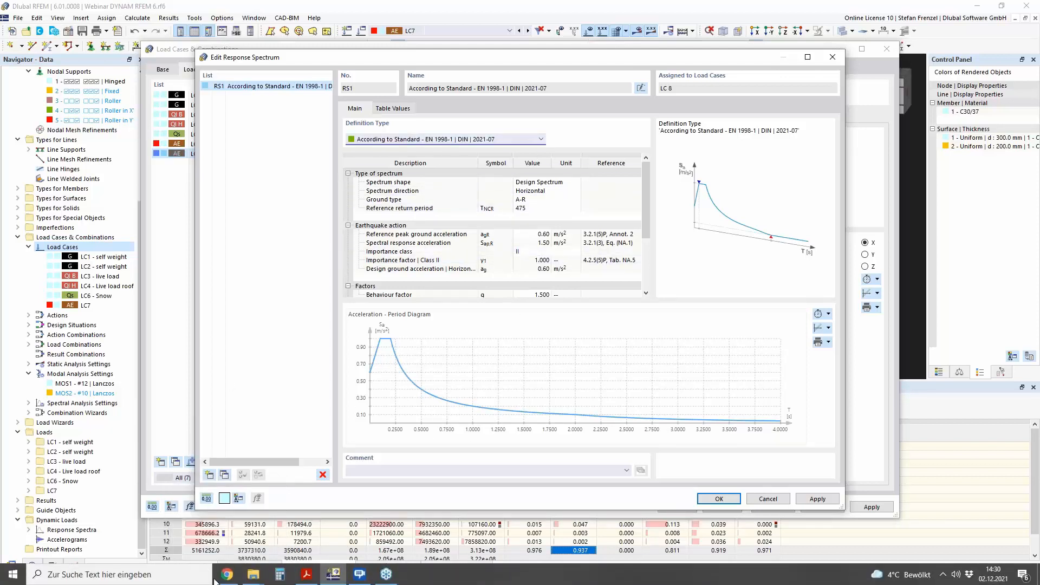
{"action": "left_click", "coordinate": [227, 574]}
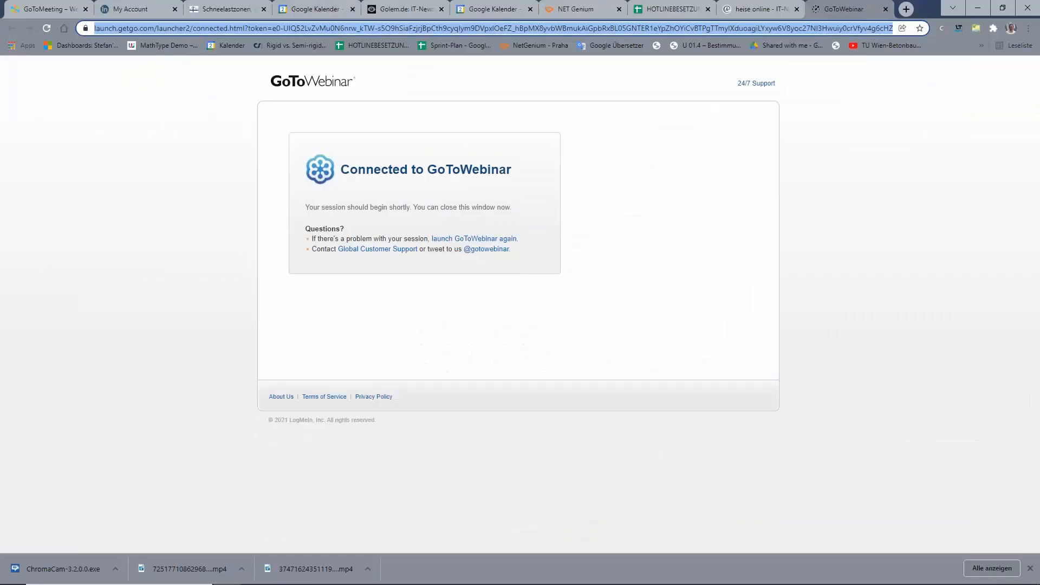
{"action": "type", "text": "dlub"}
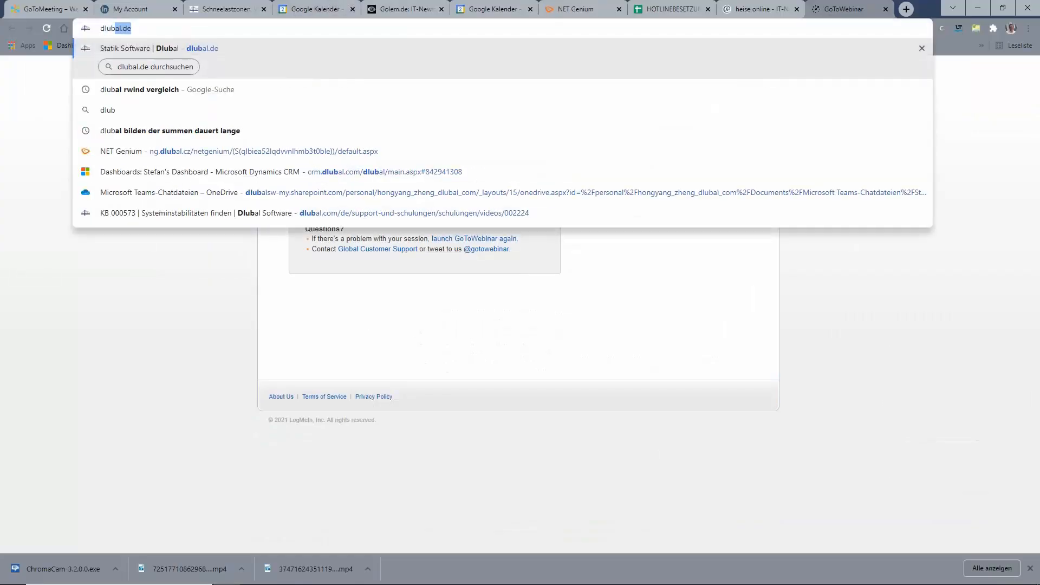
{"action": "type", "text": "al.com"}
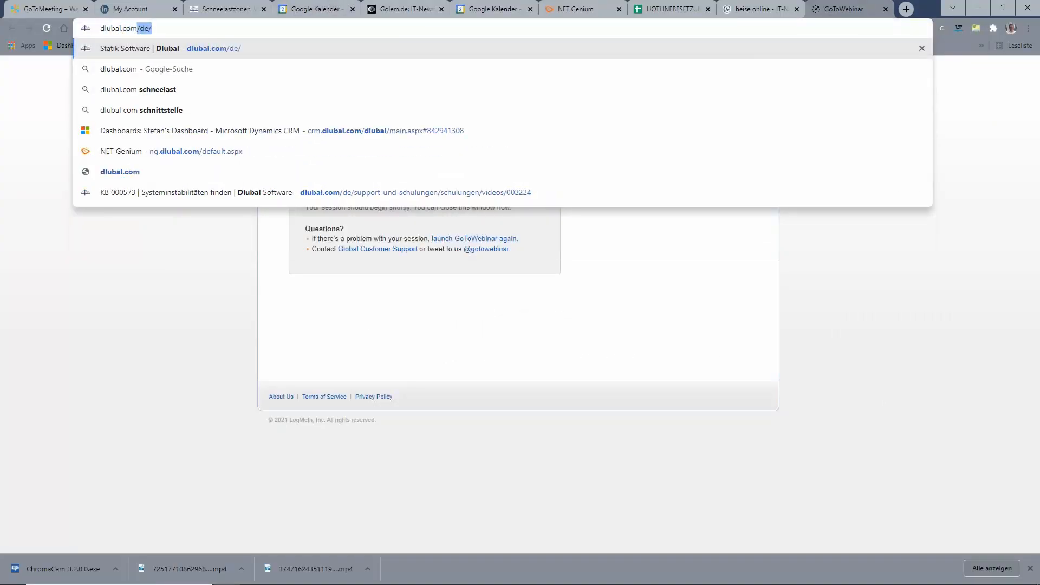
{"action": "key", "text": "Return"}
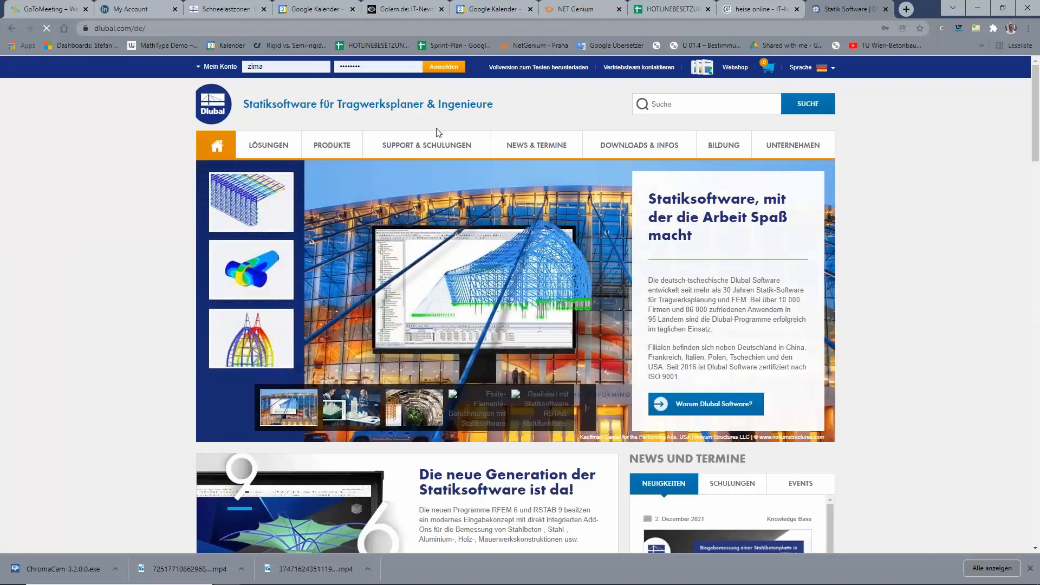
{"action": "left_click", "coordinate": [834, 69]}
{"action": "left_click", "coordinate": [807, 106]}
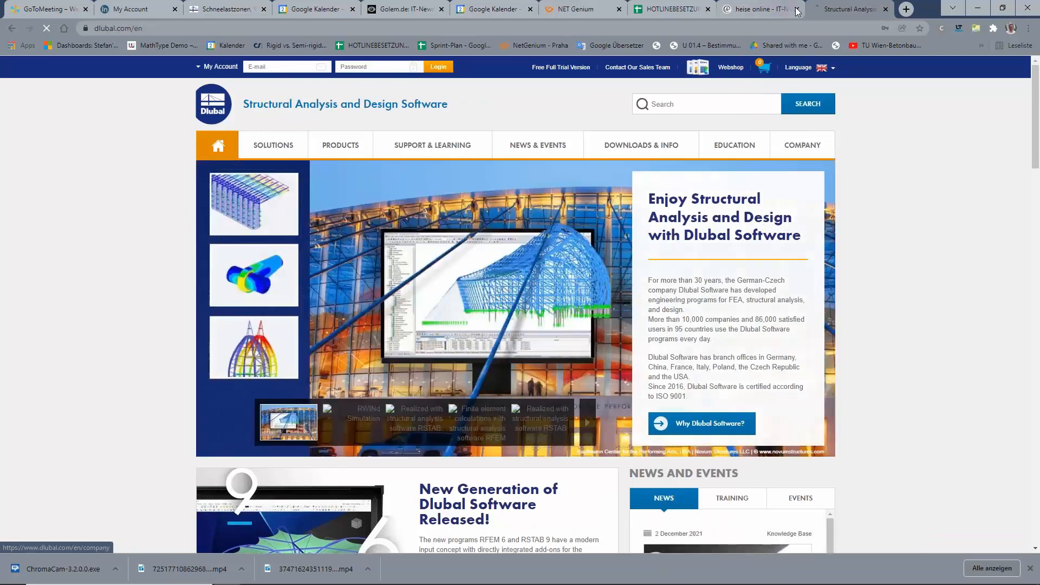
{"action": "left_click", "coordinate": [797, 9]}
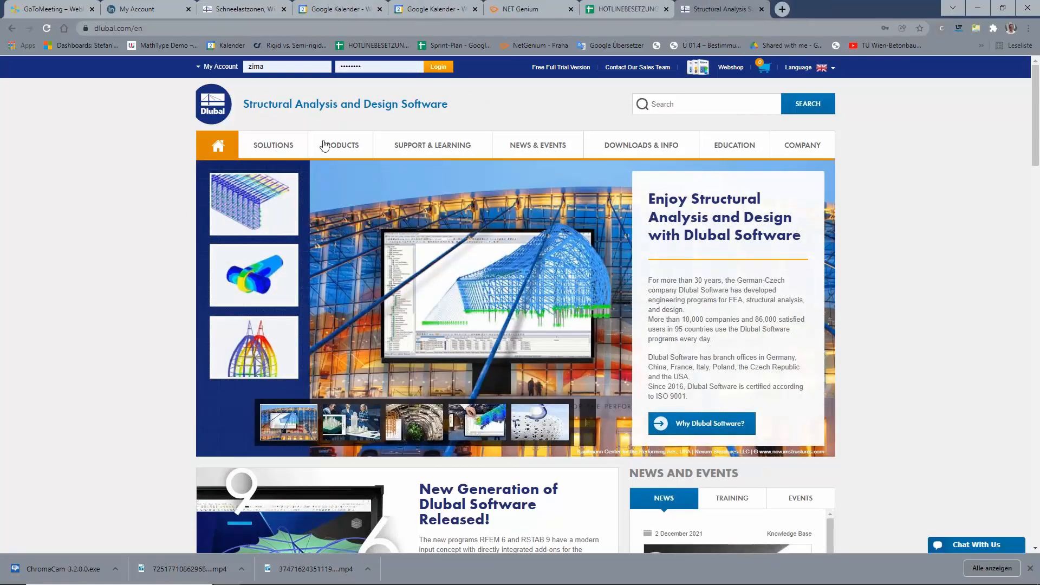
- Open the Snow Load, Wind Speed, and Seismic Load Maps service and display the seismic load map
{"action": "mouse_move", "coordinate": [398, 148]}
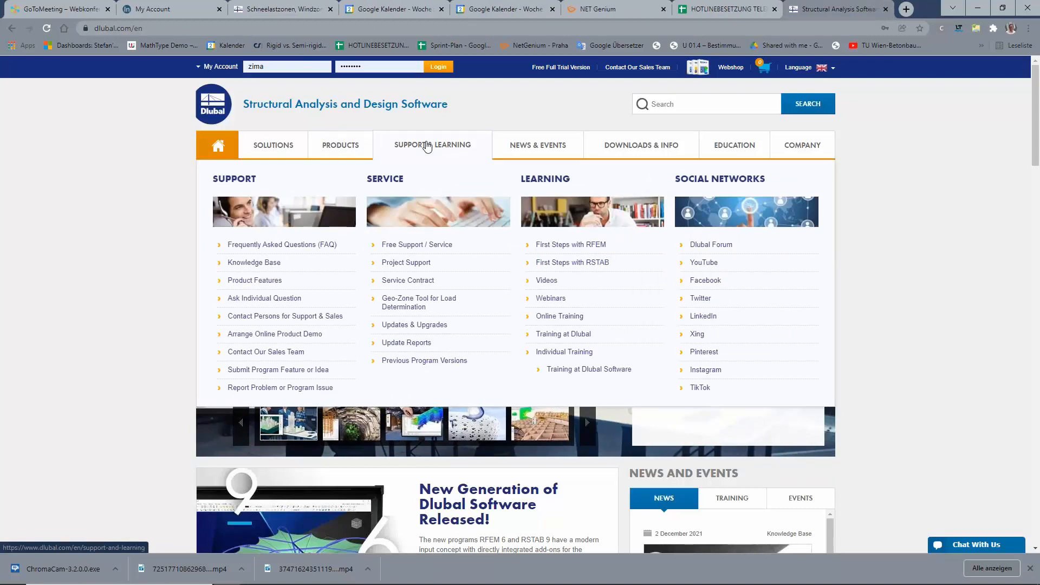
{"action": "mouse_move", "coordinate": [301, 145]}
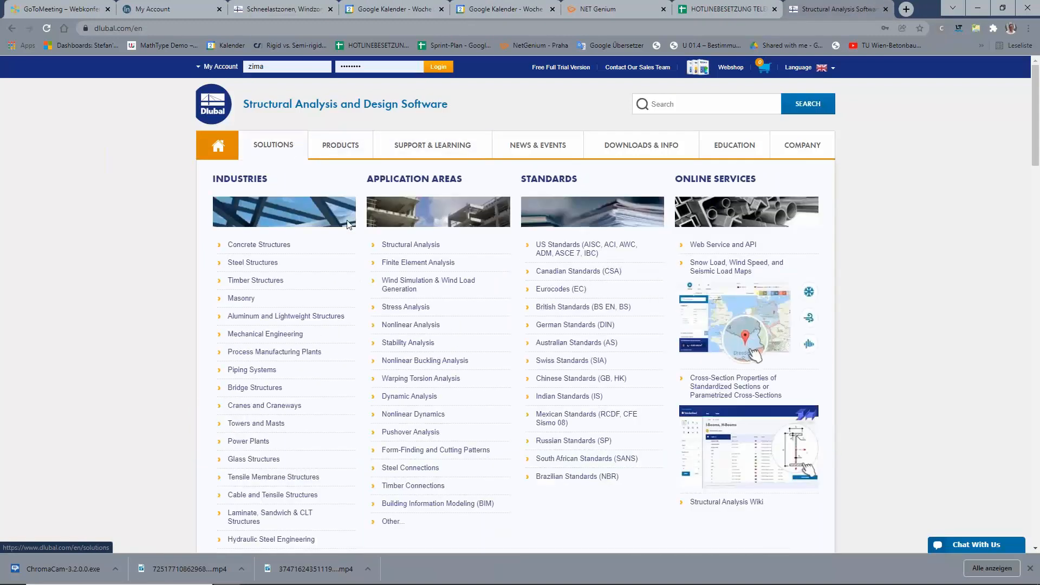
{"action": "left_click", "coordinate": [735, 268]}
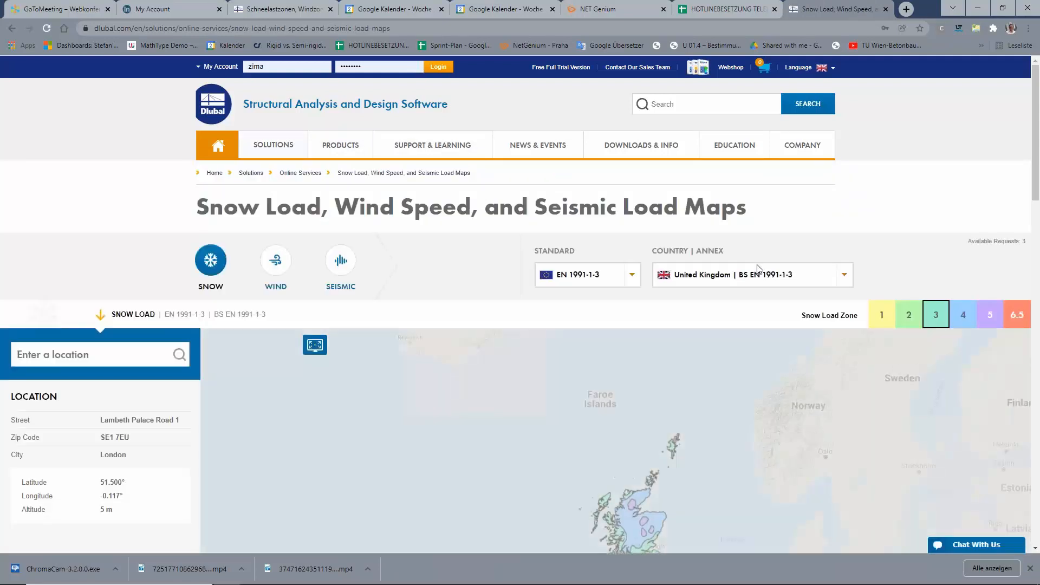
{"action": "scroll", "coordinate": [508, 237], "scroll_direction": "down", "scroll_amount": 3}
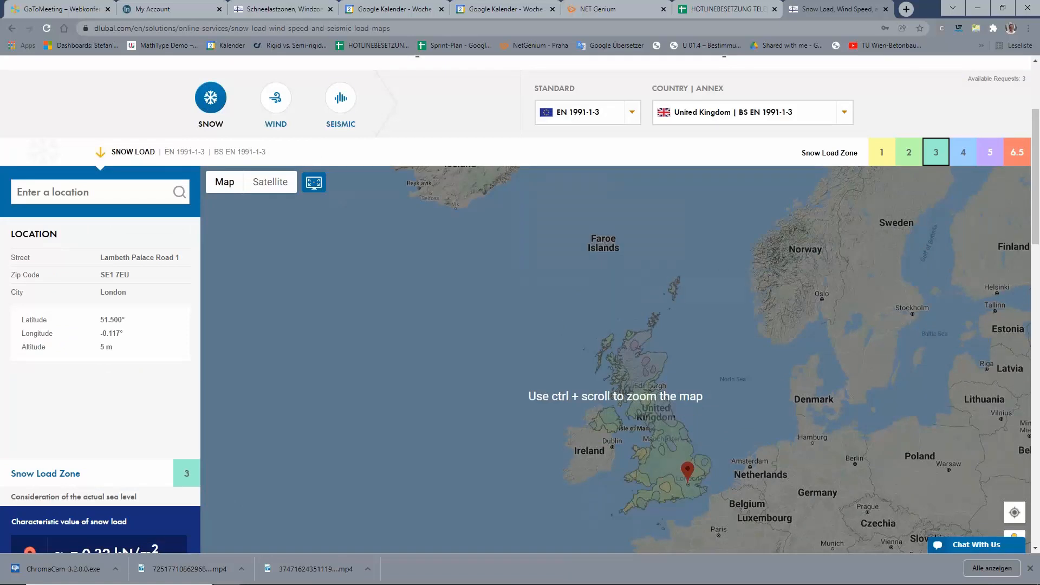
{"action": "left_click", "coordinate": [340, 98]}
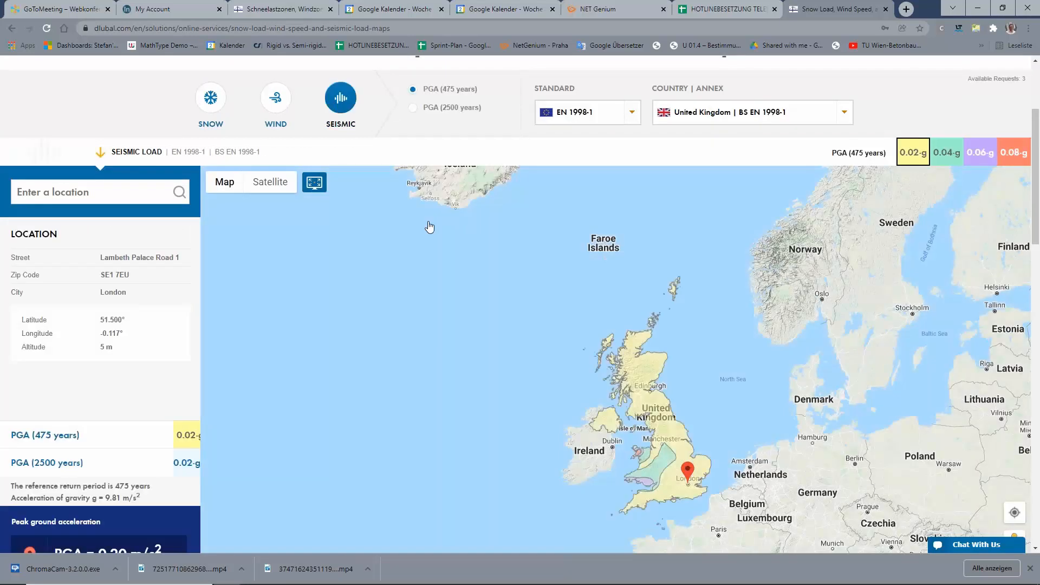
{"action": "scroll", "coordinate": [430, 230], "scroll_direction": "down", "scroll_amount": 2}
{"action": "scroll", "coordinate": [430, 233], "scroll_direction": "up", "scroll_amount": 3}
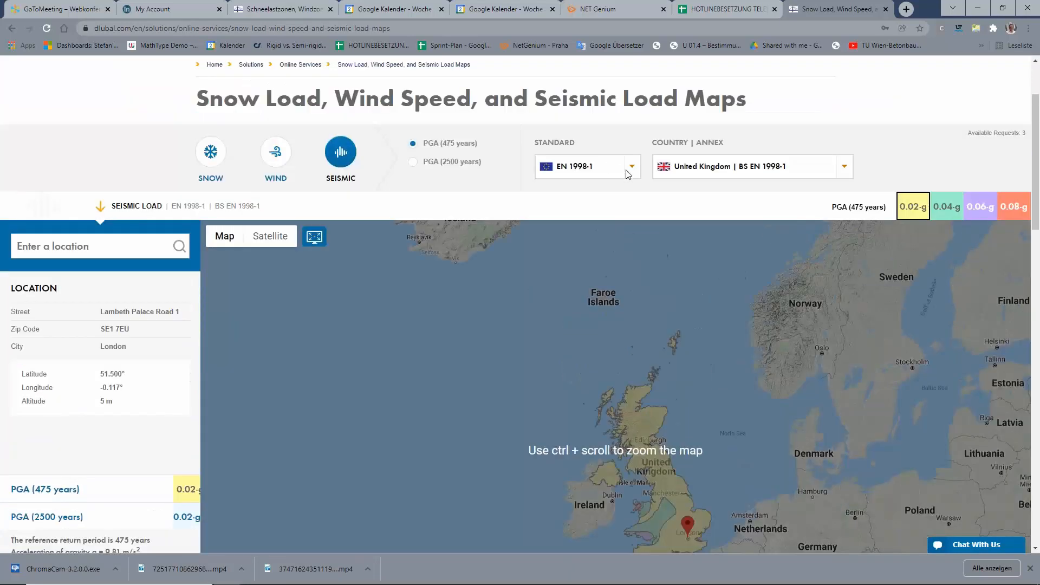
- Examine which countries and national annexes the seismic map offers for the standard EN 1998-1
{"action": "left_click", "coordinate": [728, 172]}
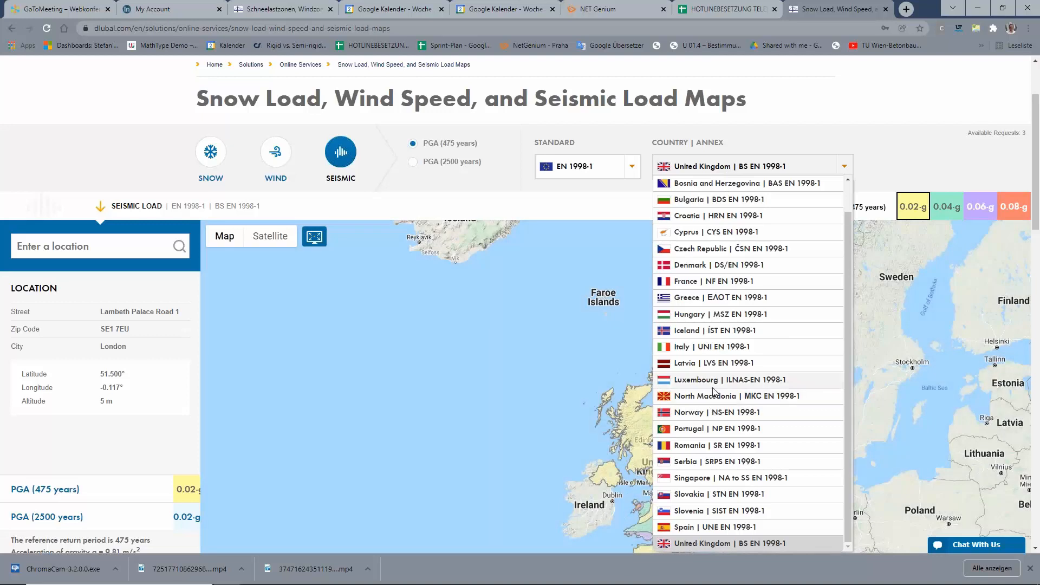
{"action": "scroll", "coordinate": [714, 390], "scroll_direction": "up", "scroll_amount": 1}
{"action": "scroll", "coordinate": [704, 392], "scroll_direction": "down", "scroll_amount": 1}
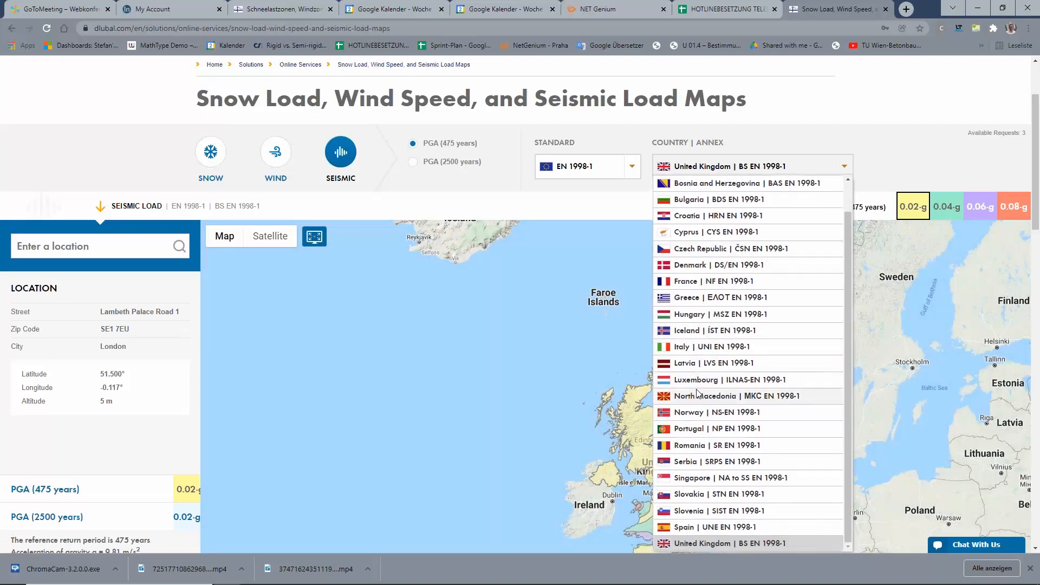
{"action": "left_click", "coordinate": [615, 172]}
{"action": "left_click", "coordinate": [615, 172]}
{"action": "left_click", "coordinate": [716, 168]}
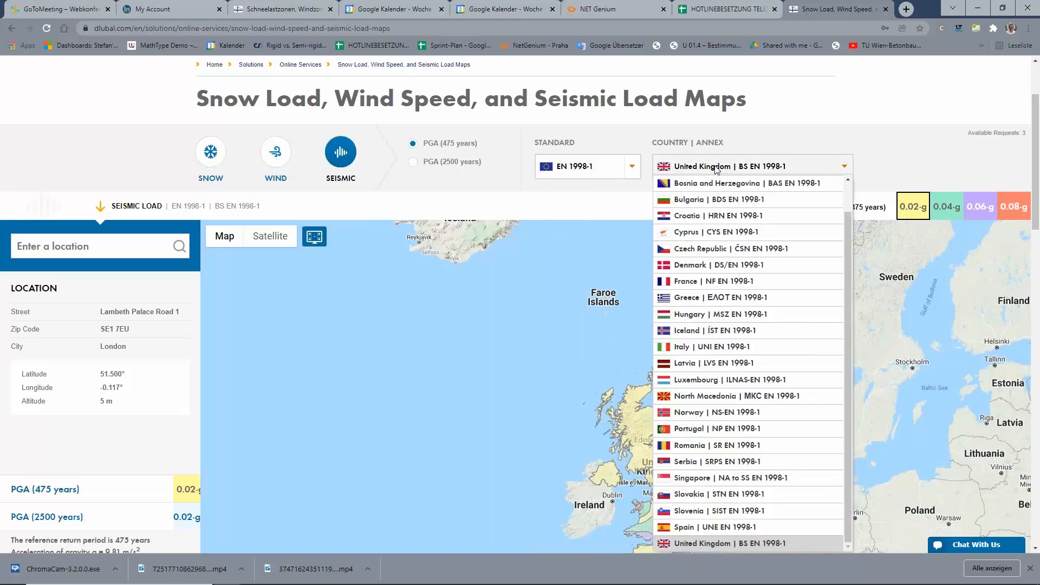
{"action": "left_click_drag", "start_coordinate": [848, 263], "coordinate": [864, 218]}
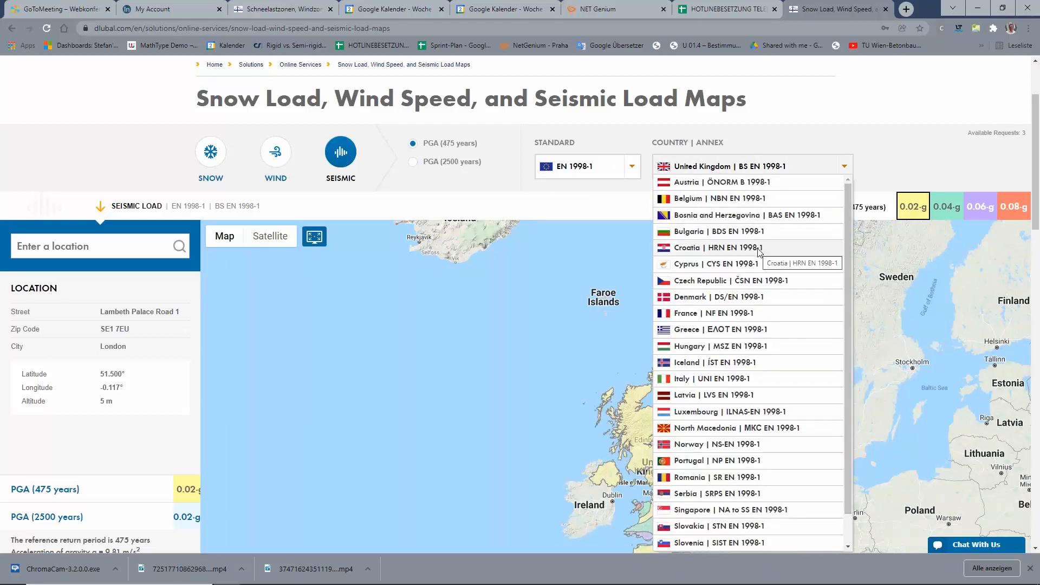
{"action": "scroll", "coordinate": [759, 251], "scroll_direction": "up", "scroll_amount": 2}
{"action": "scroll", "coordinate": [802, 379], "scroll_direction": "down", "scroll_amount": 1}
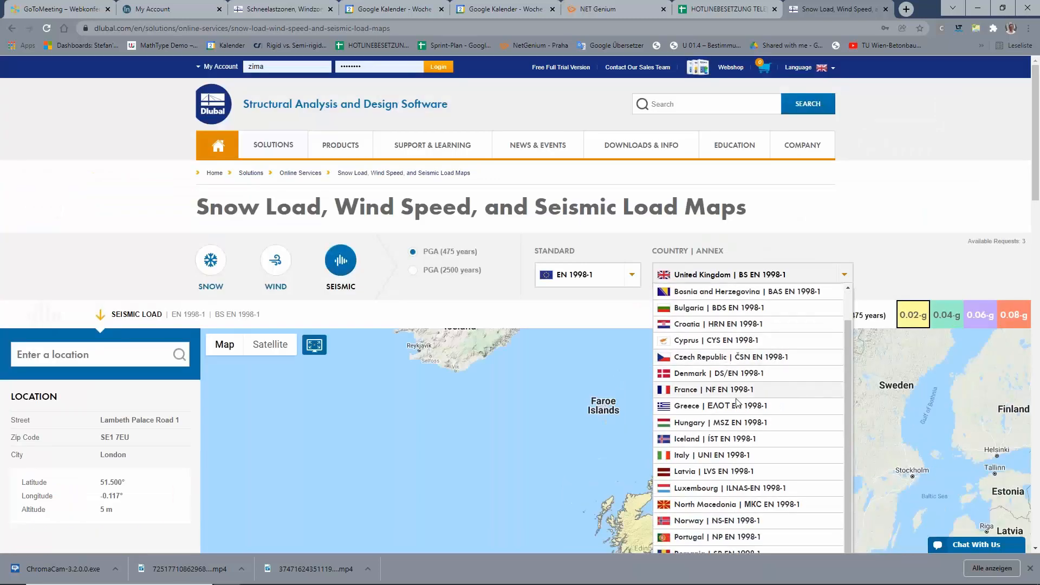
{"action": "scroll", "coordinate": [807, 379], "scroll_direction": "down", "scroll_amount": 8}
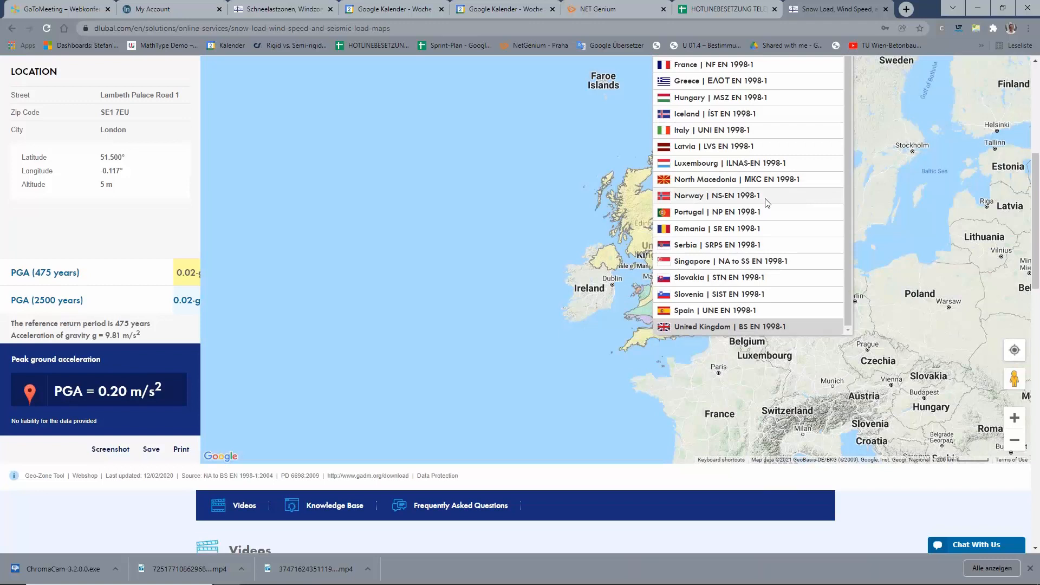
{"action": "scroll", "coordinate": [769, 216], "scroll_direction": "up", "scroll_amount": 1}
{"action": "scroll", "coordinate": [877, 217], "scroll_direction": "up", "scroll_amount": 3}
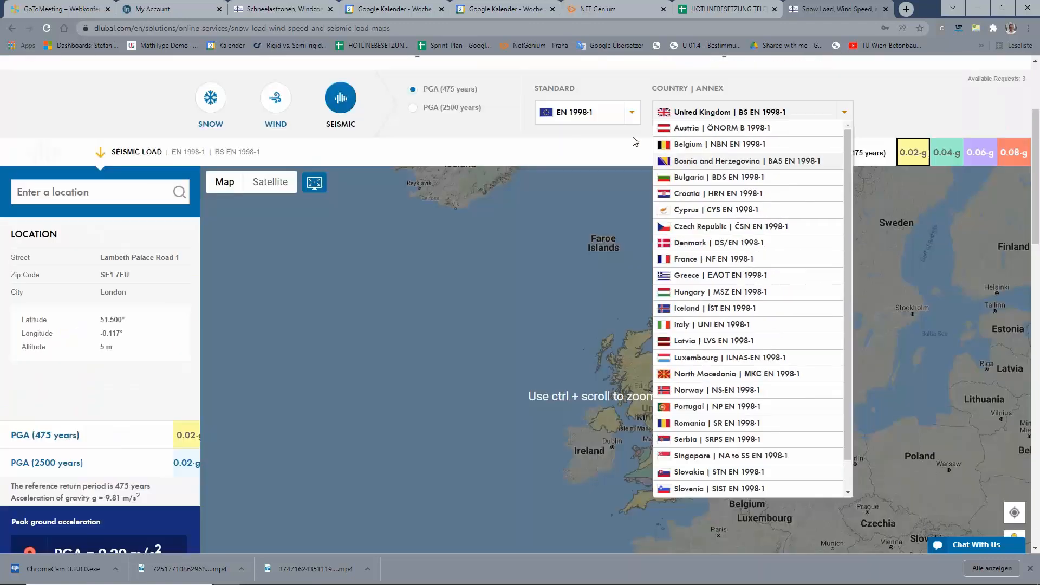
- Browse the available seismic standards and display the German seismic zone map according to DIN 4149
{"action": "left_click", "coordinate": [632, 113]}
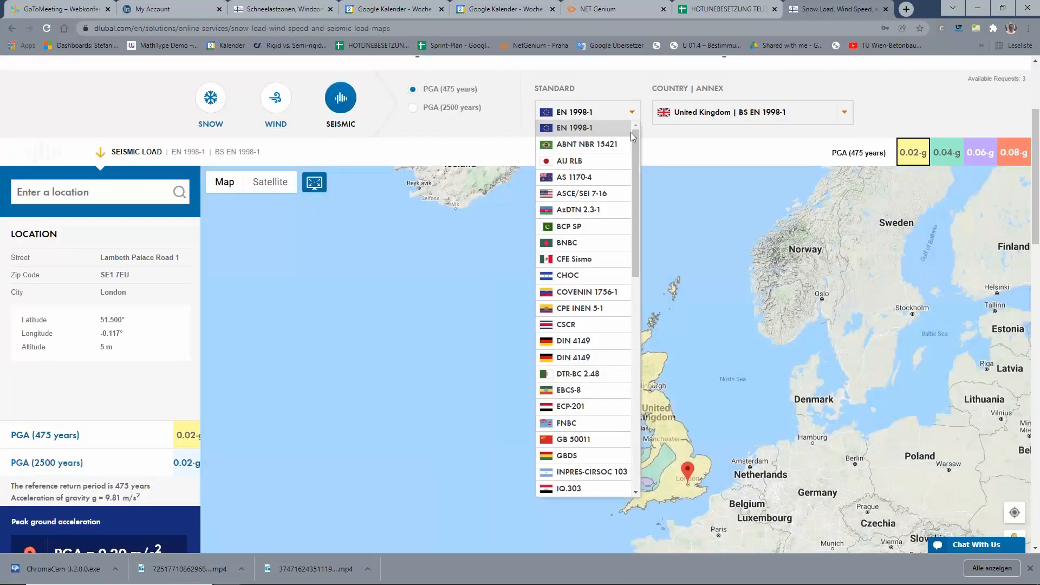
{"action": "mouse_move", "coordinate": [636, 172]}
{"action": "left_mouse_down"}
{"action": "mouse_move", "coordinate": [644, 340]}
{"action": "mouse_move", "coordinate": [629, 177]}
{"action": "left_mouse_up"}
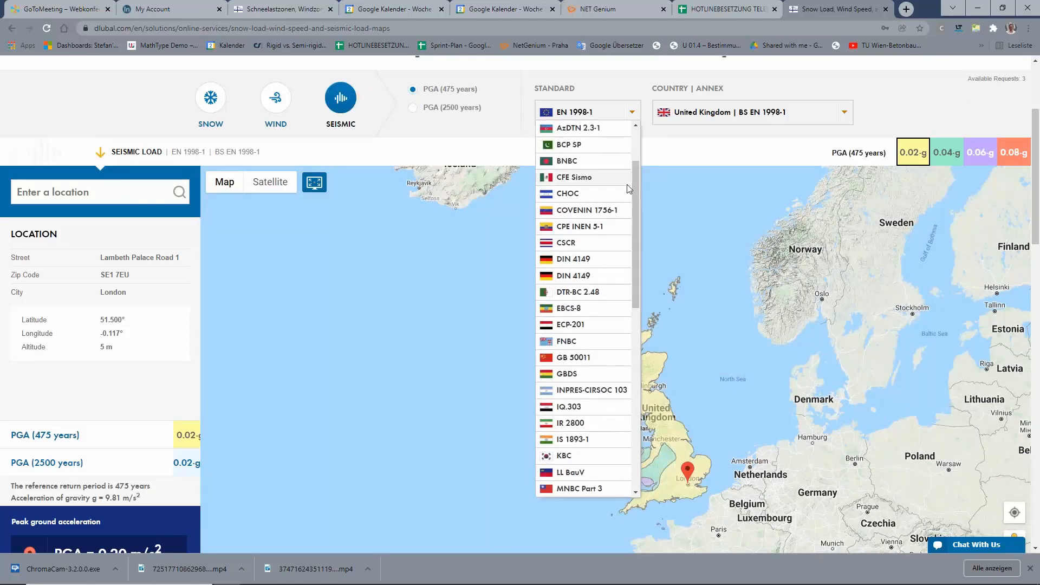
{"action": "left_click", "coordinate": [585, 260]}
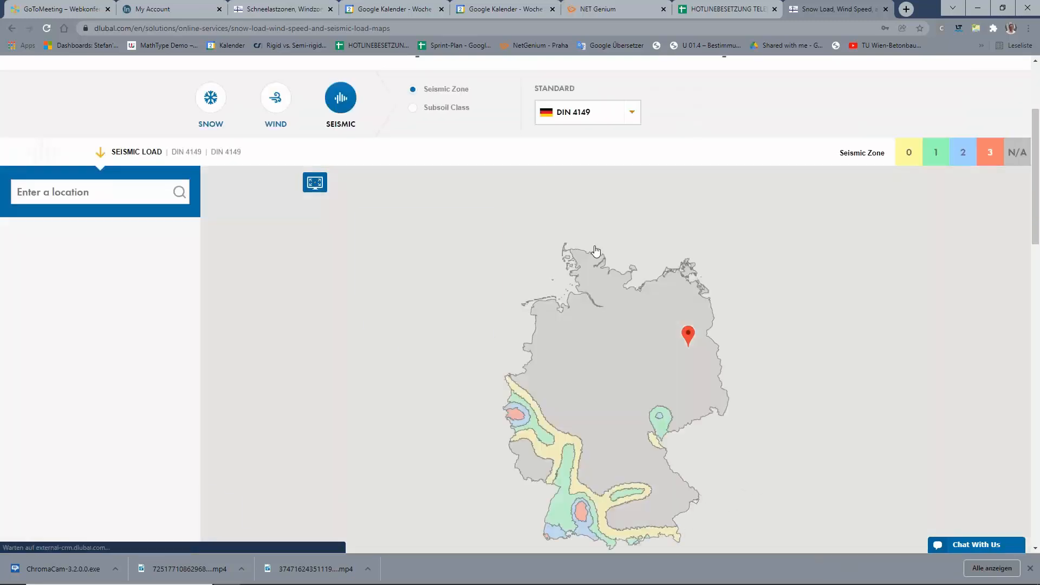
- Display the EN 1998-1 seismic map for Germany with annex DIN EN 1998-1 and read the reference peak ground acceleration for Berlin
{"action": "left_click", "coordinate": [622, 118]}
{"action": "left_click", "coordinate": [574, 373]}
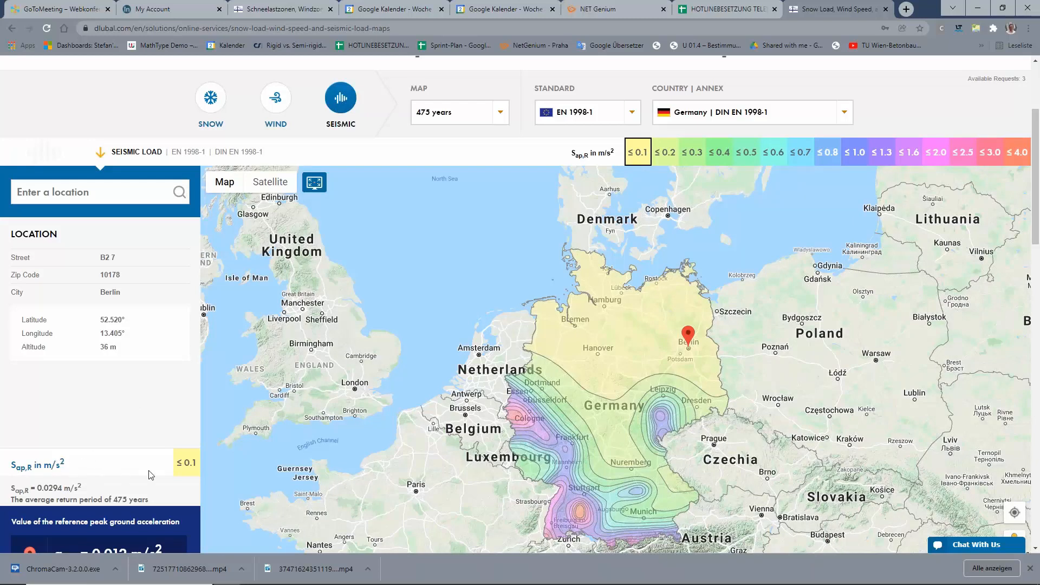
{"action": "scroll", "coordinate": [80, 348], "scroll_direction": "down", "scroll_amount": 3}
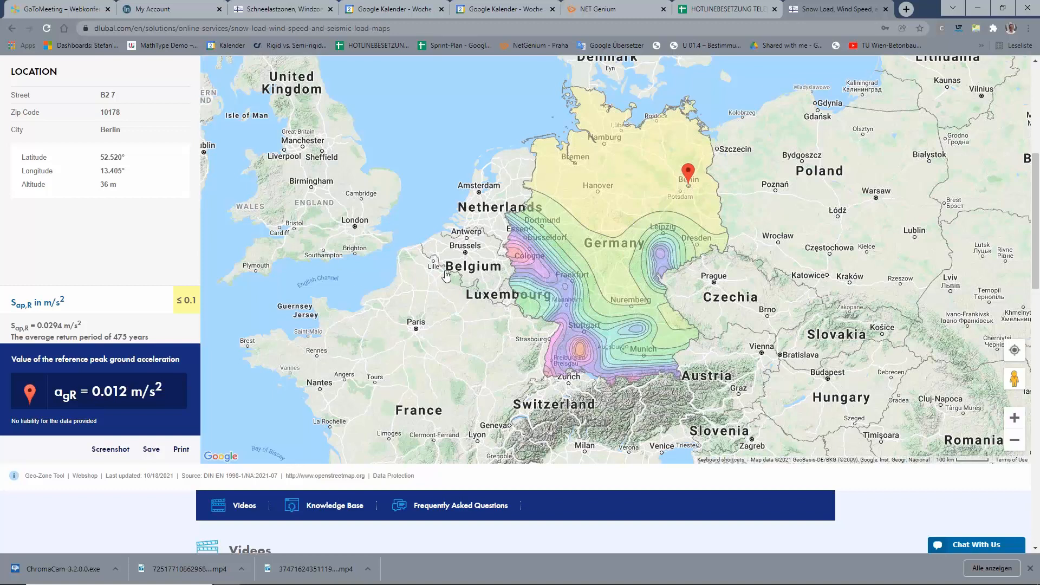
{"action": "scroll", "coordinate": [261, 208], "scroll_direction": "up", "scroll_amount": 2}
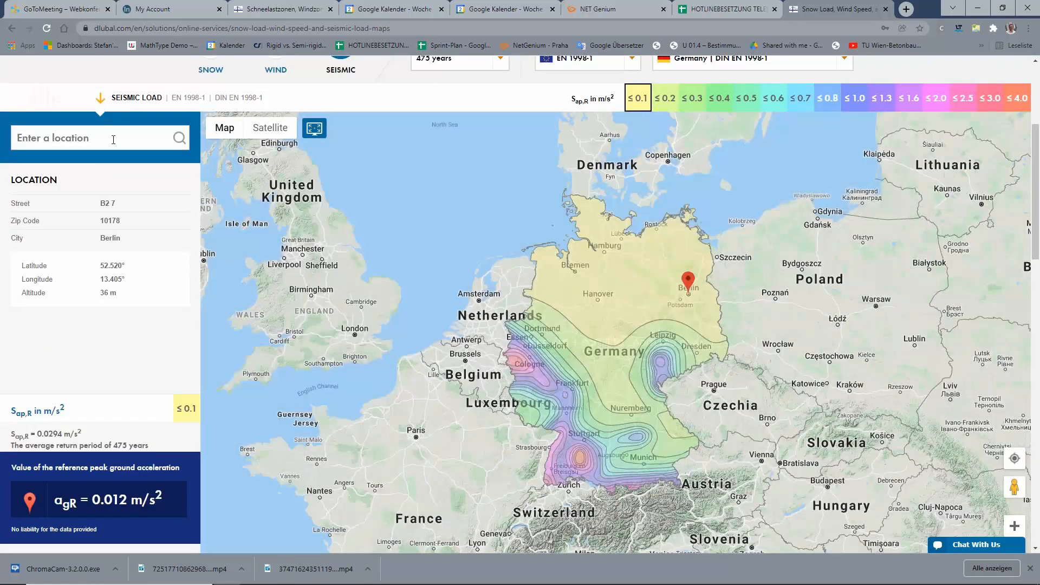
{"action": "left_click", "coordinate": [113, 140]}
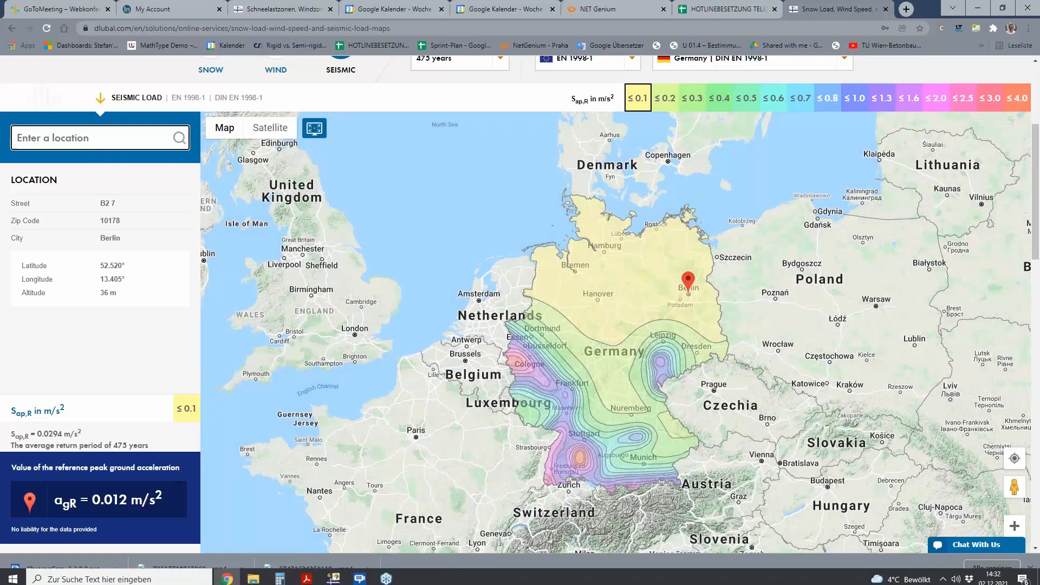
- Switch back to RFEM, set the ground type of response spectrum RS1 to C-T, and confirm the spectrum
{"action": "left_click", "coordinate": [334, 575]}
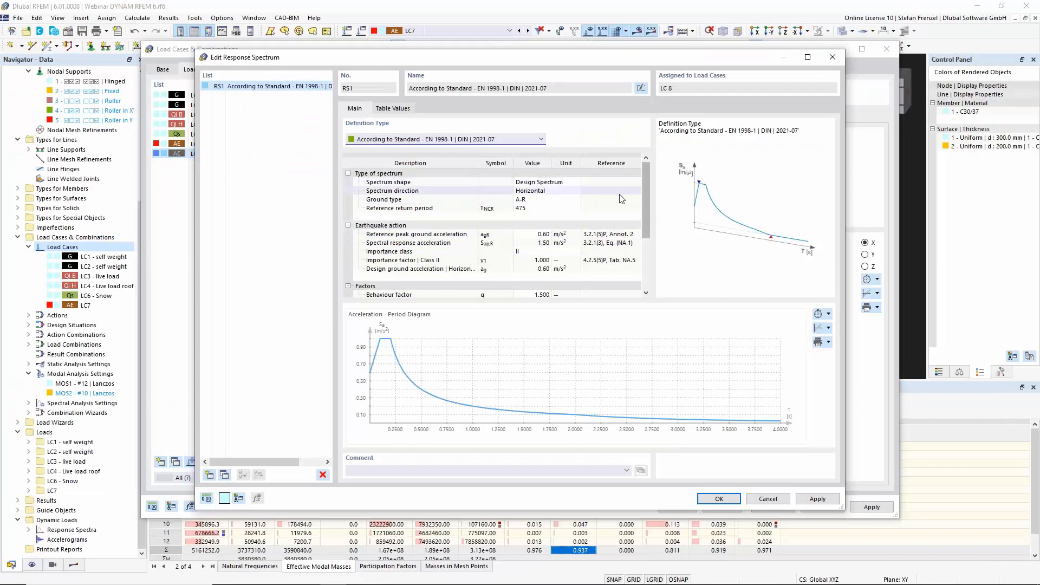
{"action": "left_click_drag", "start_coordinate": [645, 198], "coordinate": [651, 245]}
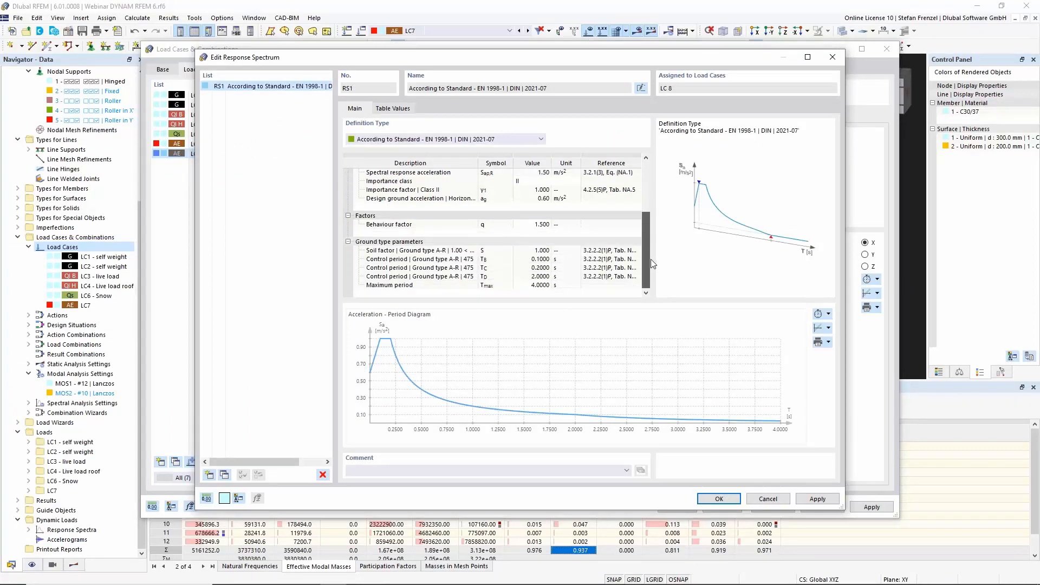
{"action": "scroll", "coordinate": [558, 210], "scroll_direction": "up", "scroll_amount": 3}
{"action": "left_click", "coordinate": [554, 200]}
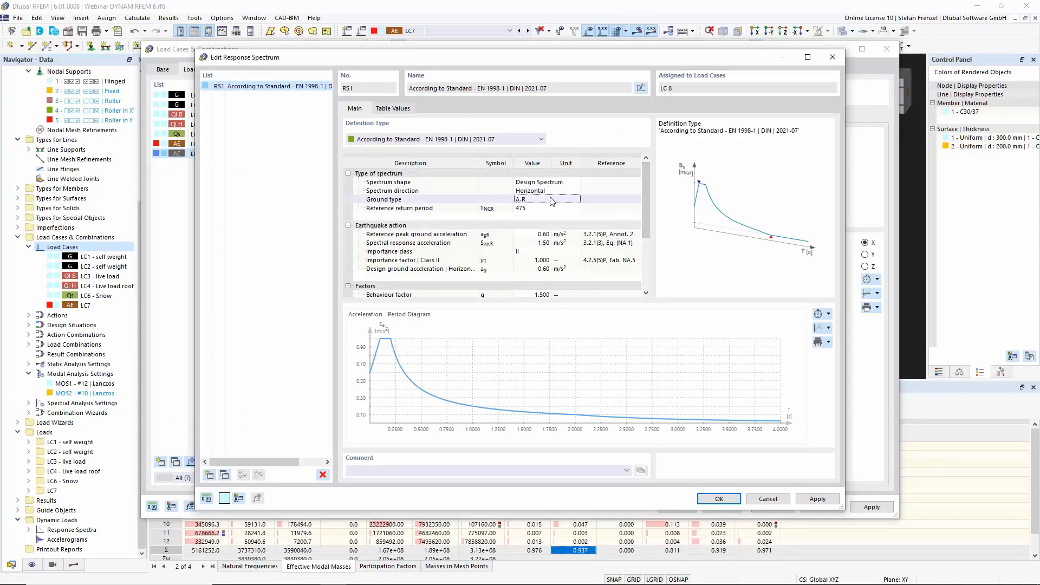
{"action": "left_click", "coordinate": [576, 199]}
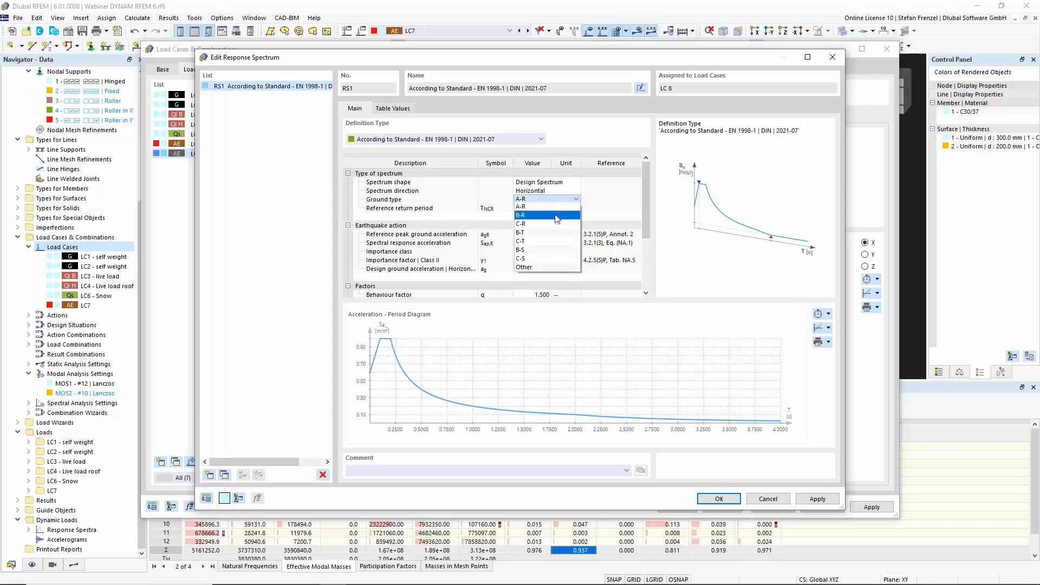
{"action": "left_click", "coordinate": [549, 241]}
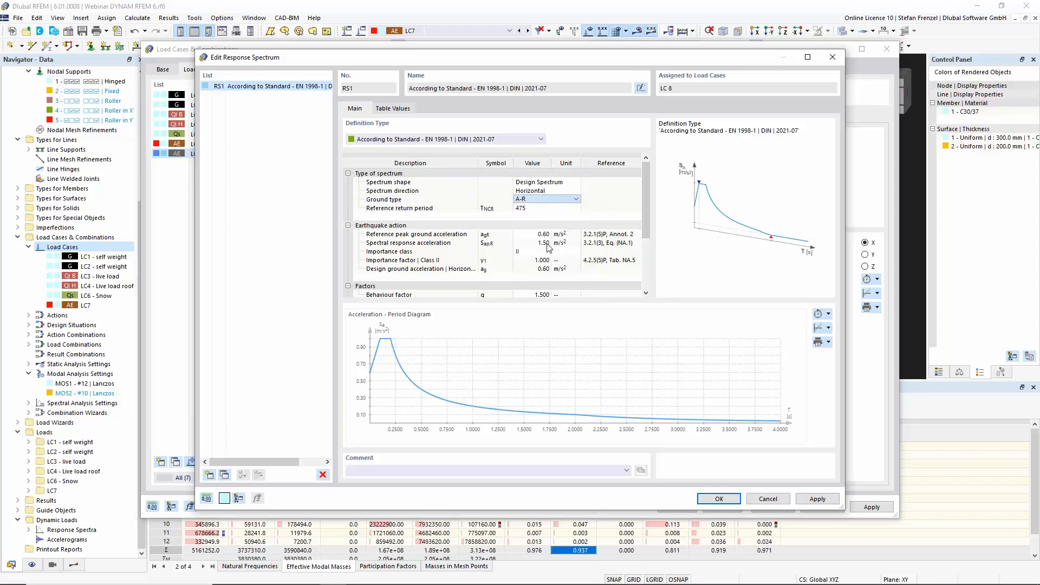
{"action": "left_click", "coordinate": [537, 235]}
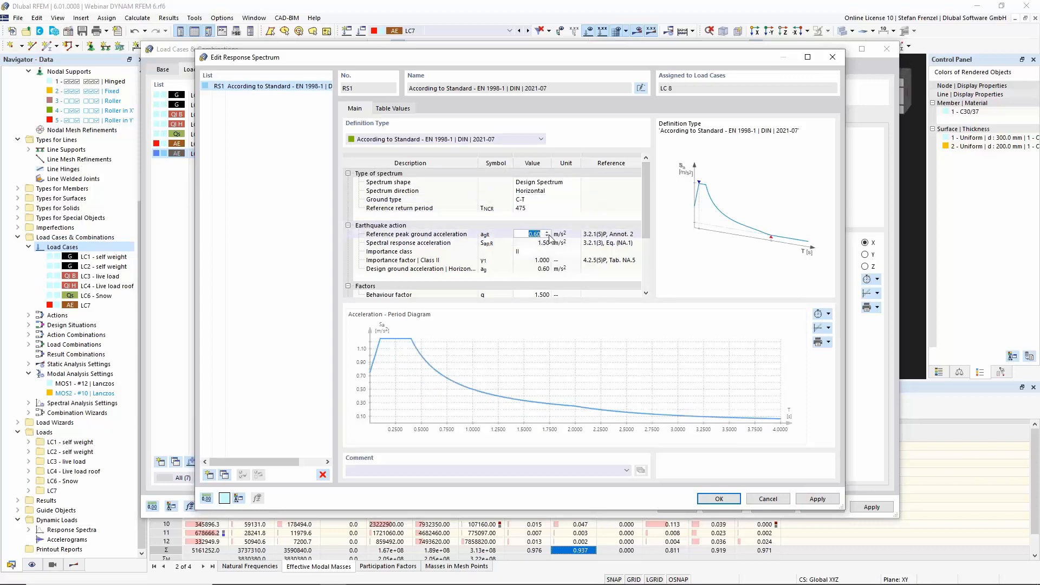
{"action": "left_click", "coordinate": [533, 244]}
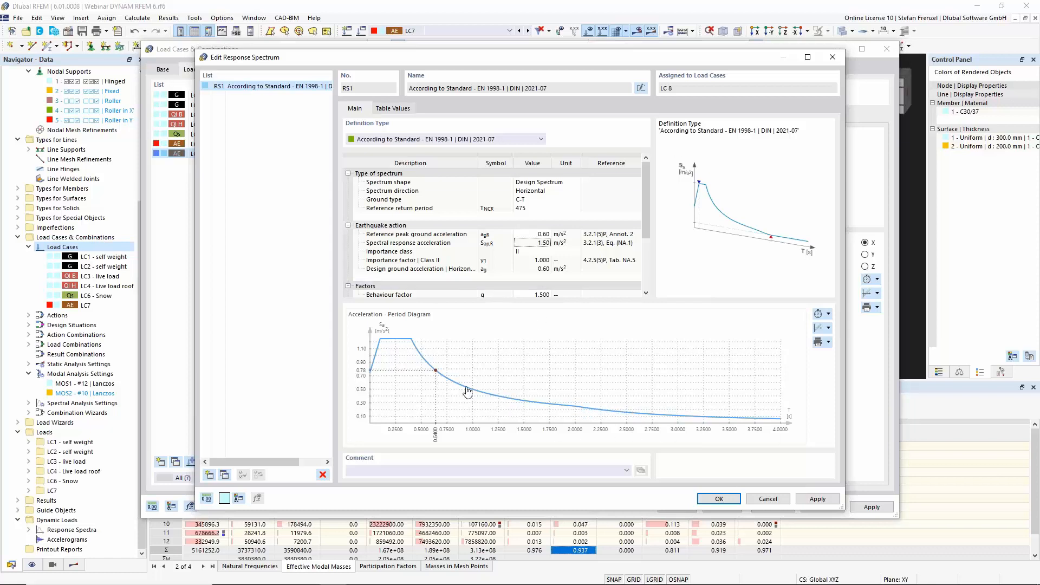
{"action": "left_click", "coordinate": [716, 497]}
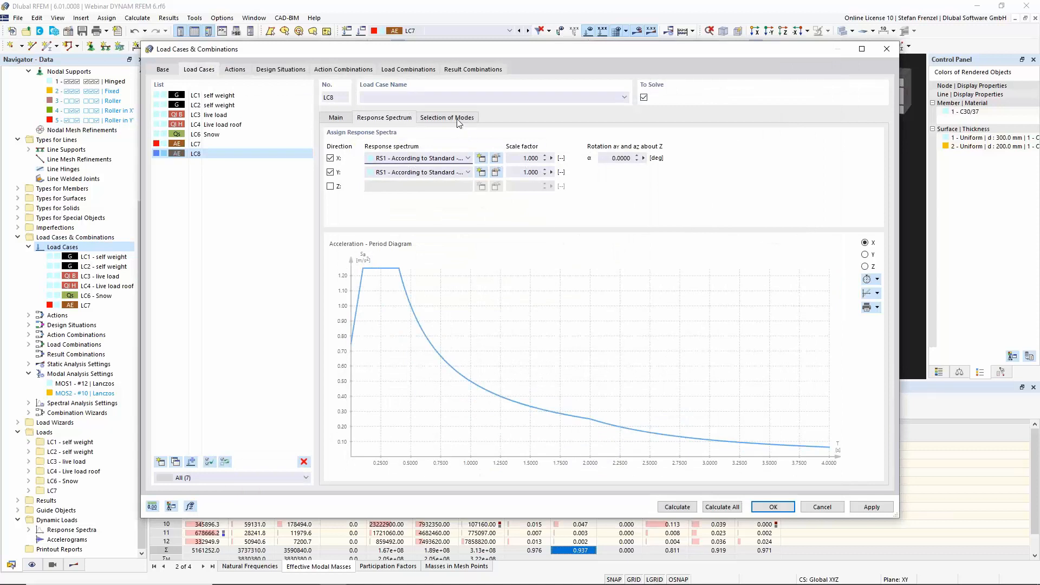
- Exclude LC8's modes with effective modal mass factors below 0.04 and calculate all load cases
{"action": "left_click", "coordinate": [459, 119]}
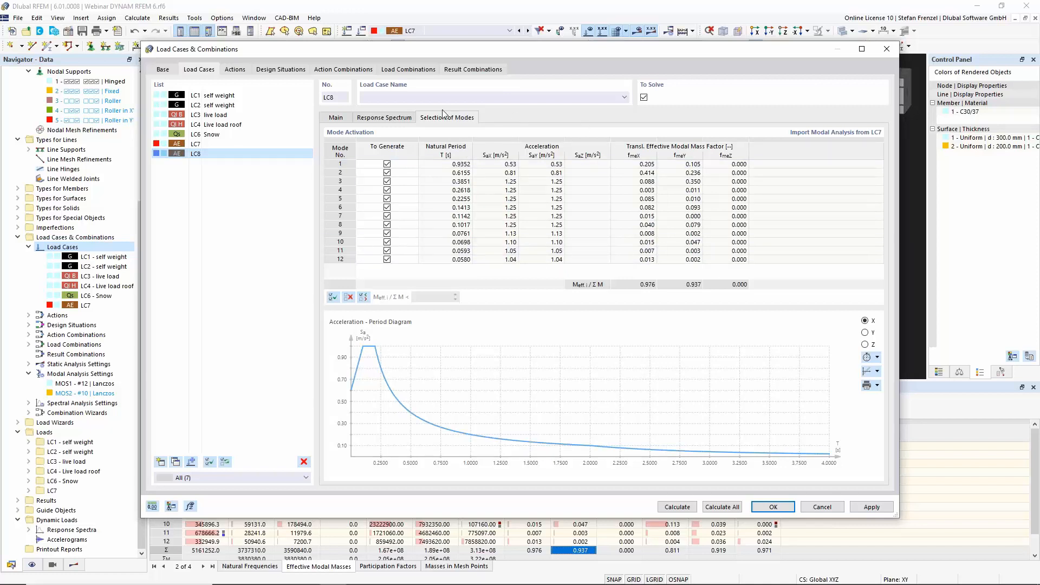
{"action": "left_click", "coordinate": [362, 297]}
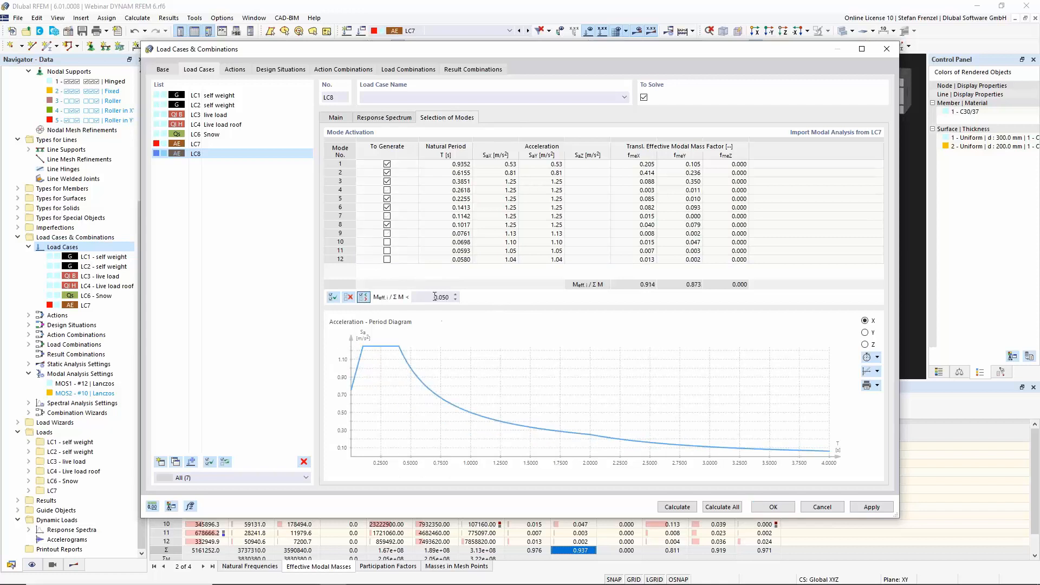
{"action": "left_click", "coordinate": [420, 296]}
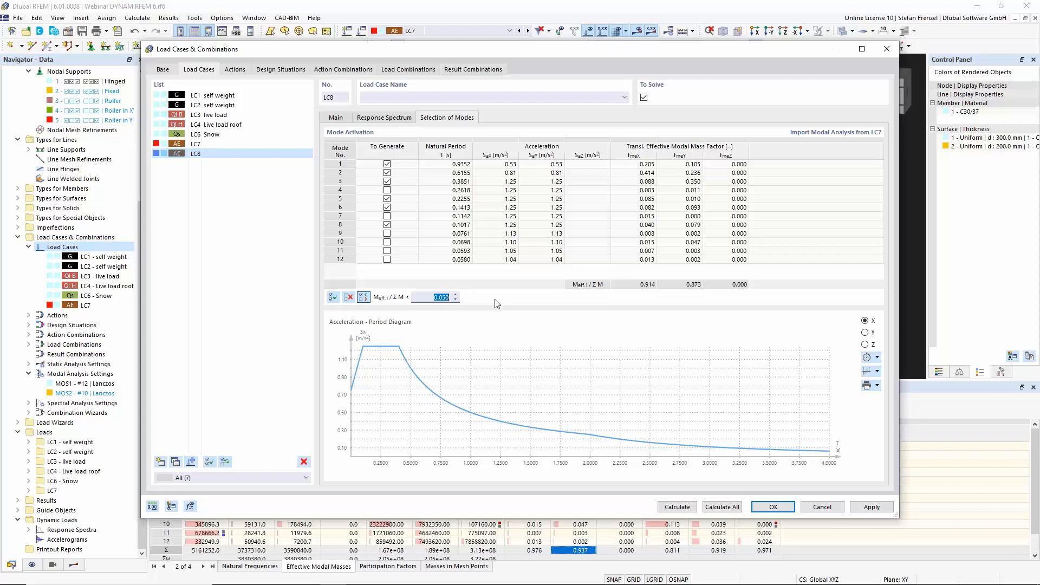
{"action": "type", "text": "0,04"}
{"action": "left_click", "coordinate": [684, 279]}
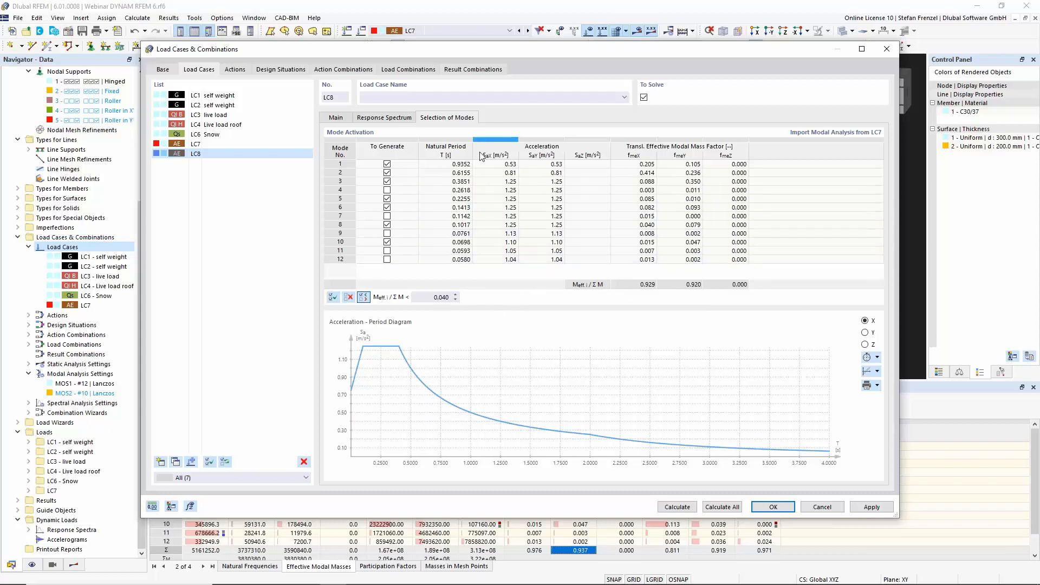
{"action": "left_click", "coordinate": [341, 118]}
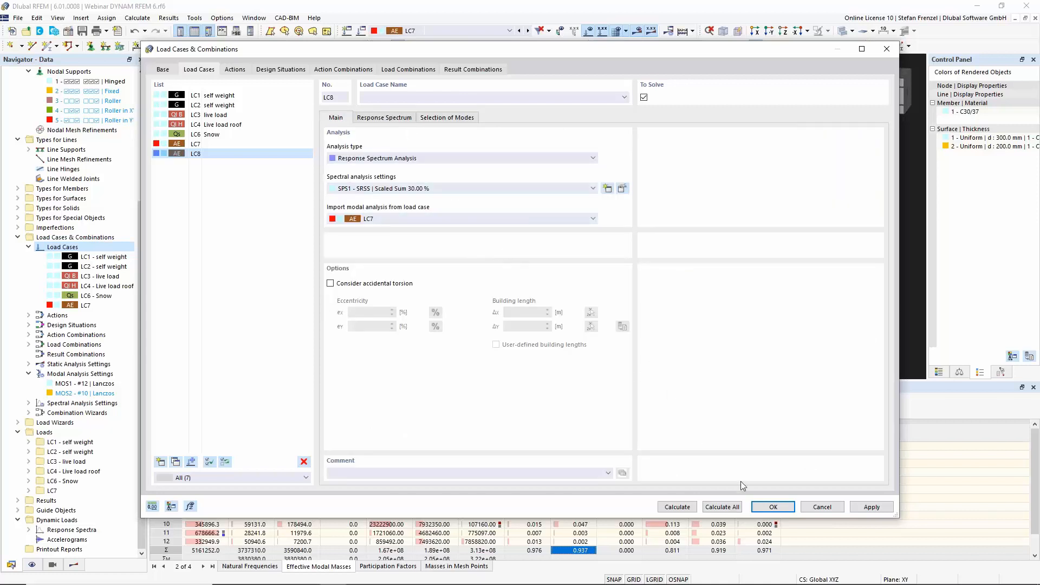
{"action": "left_click", "coordinate": [727, 508]}
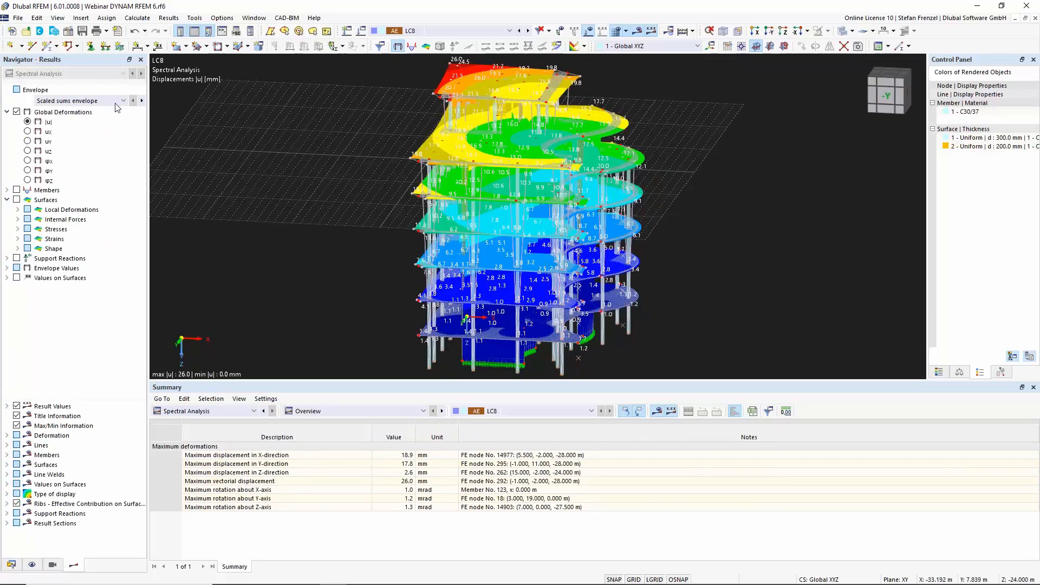
- Display LC8's global deformations for direction X and for X, Mode Shape 1, and examine the deformed building from another angle
{"action": "left_click", "coordinate": [84, 101]}
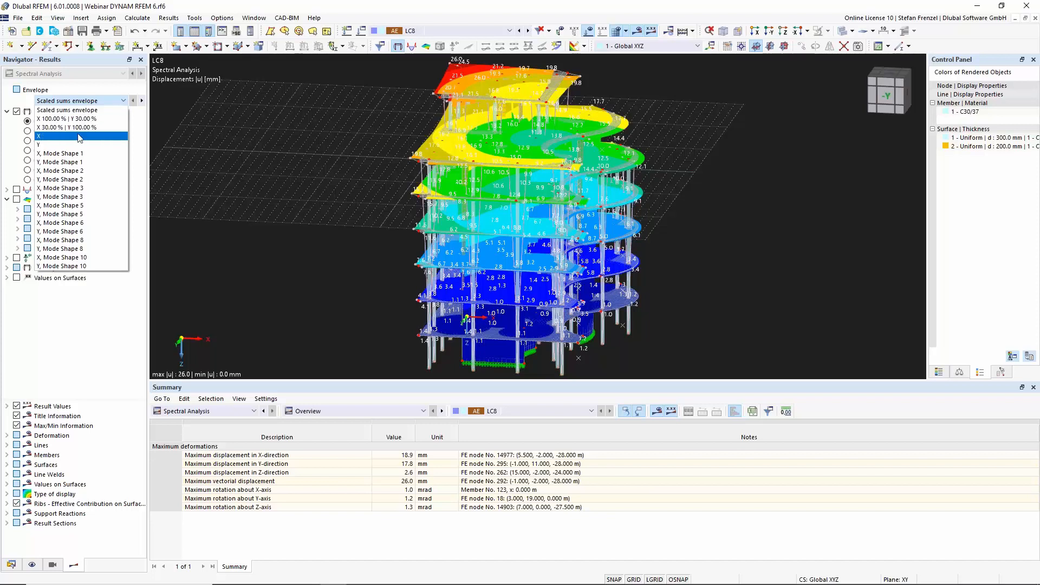
{"action": "key", "text": "Escape"}
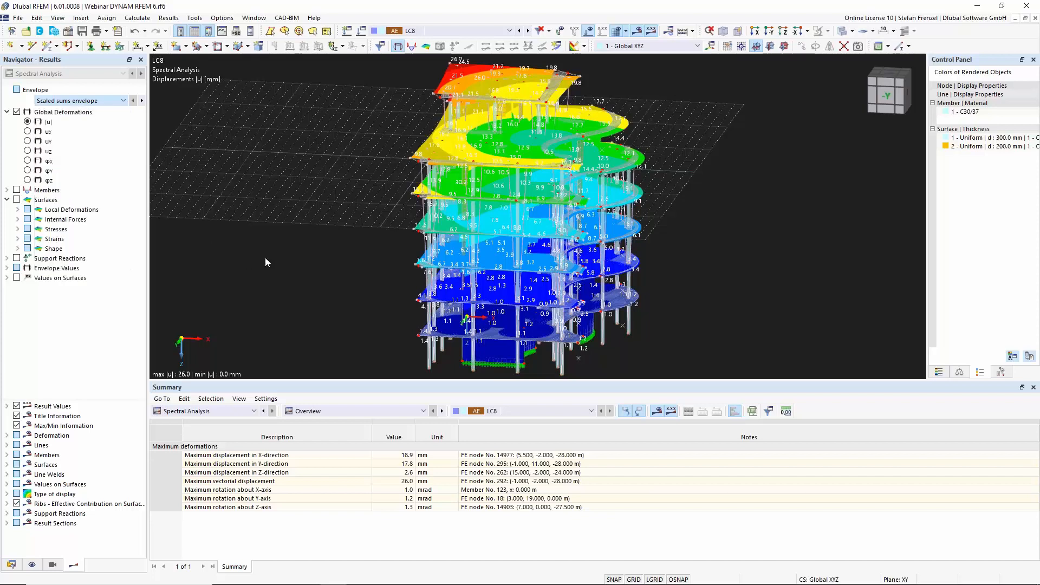
{"action": "left_click", "coordinate": [116, 101]}
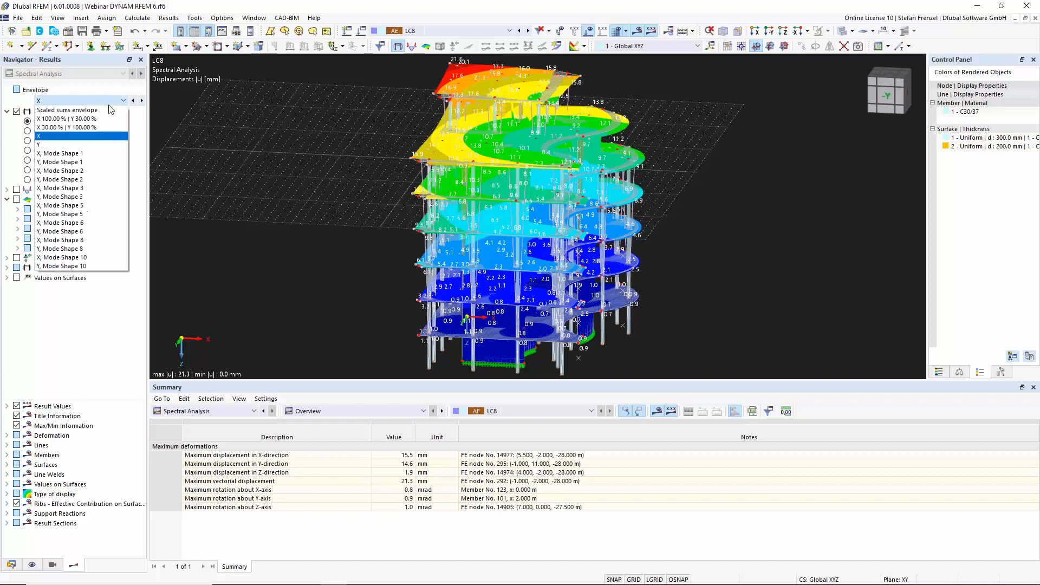
{"action": "left_click", "coordinate": [103, 155]}
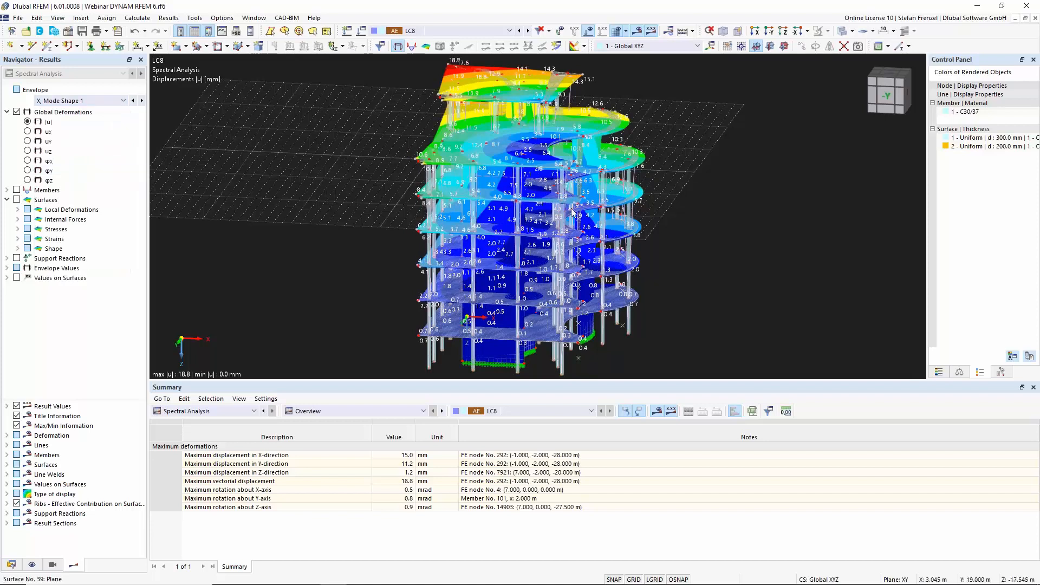
{"action": "middle_click_drag", "start_coordinate": [719, 186], "coordinate": [496, 199], "text": "ctrl"}
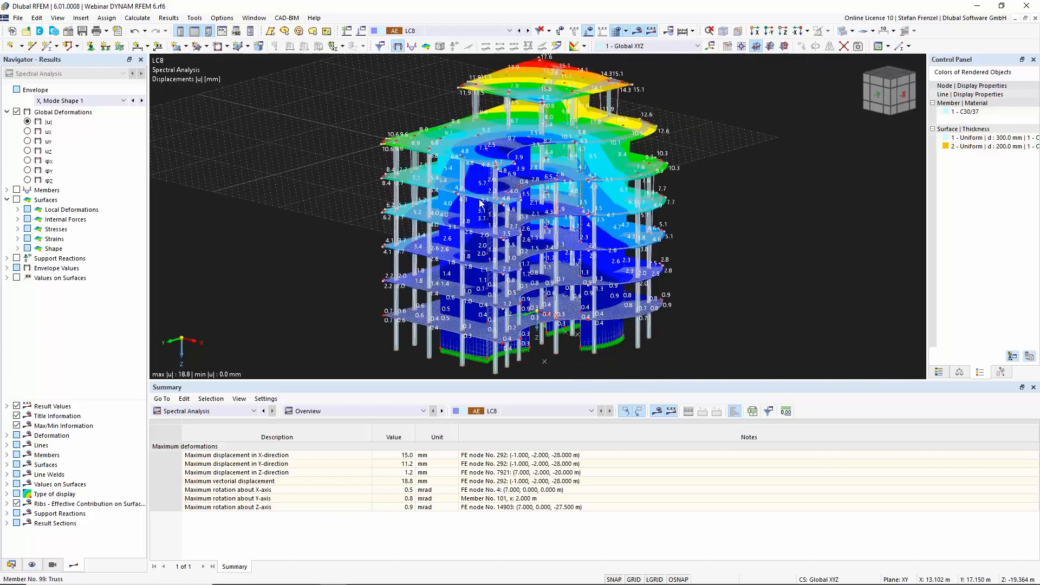
{"action": "scroll", "coordinate": [540, 184], "scroll_direction": "down", "scroll_amount": 3}
{"action": "scroll", "coordinate": [540, 185], "scroll_direction": "up", "scroll_amount": 3}
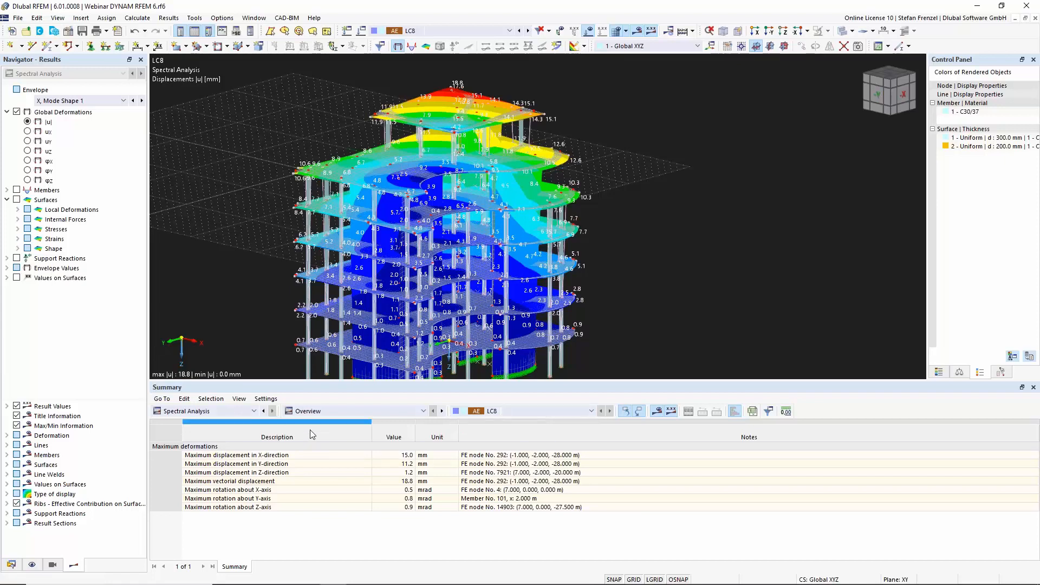
- Review the global deformations in the Results by Surface table and return the displayed result to the scaled sums envelope
{"action": "left_click", "coordinate": [327, 413]}
{"action": "left_click", "coordinate": [332, 457]}
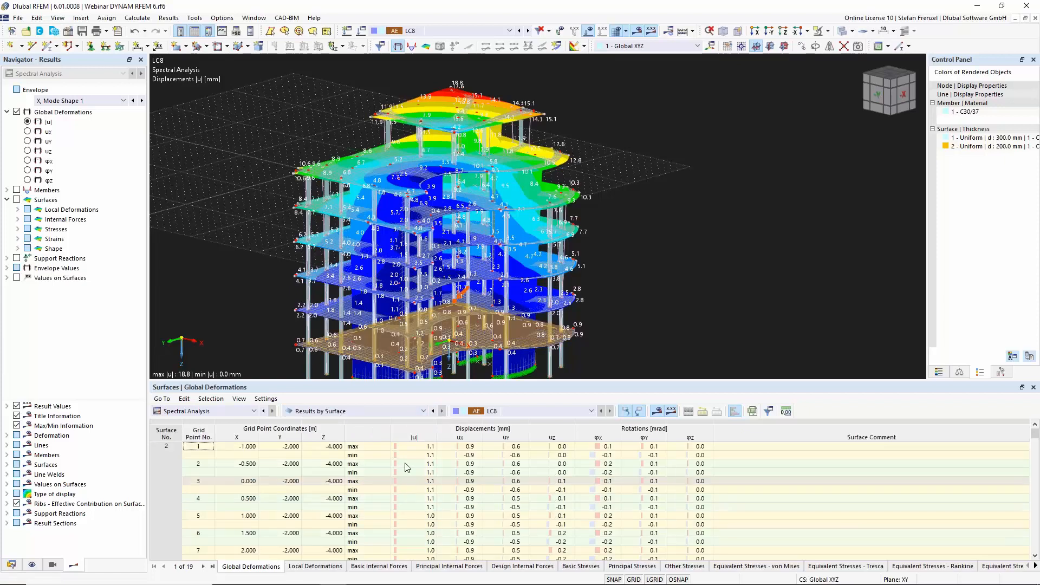
{"action": "scroll", "coordinate": [369, 492], "scroll_direction": "down", "scroll_amount": 4}
{"action": "scroll", "coordinate": [368, 492], "scroll_direction": "up", "scroll_amount": 6}
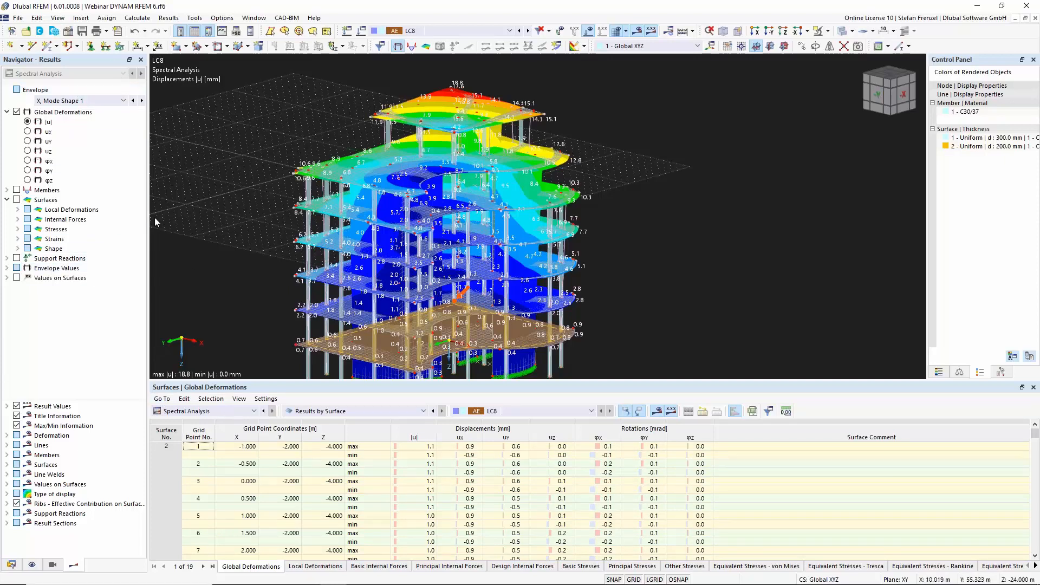
{"action": "scroll", "coordinate": [271, 221], "scroll_direction": "down", "scroll_amount": 3}
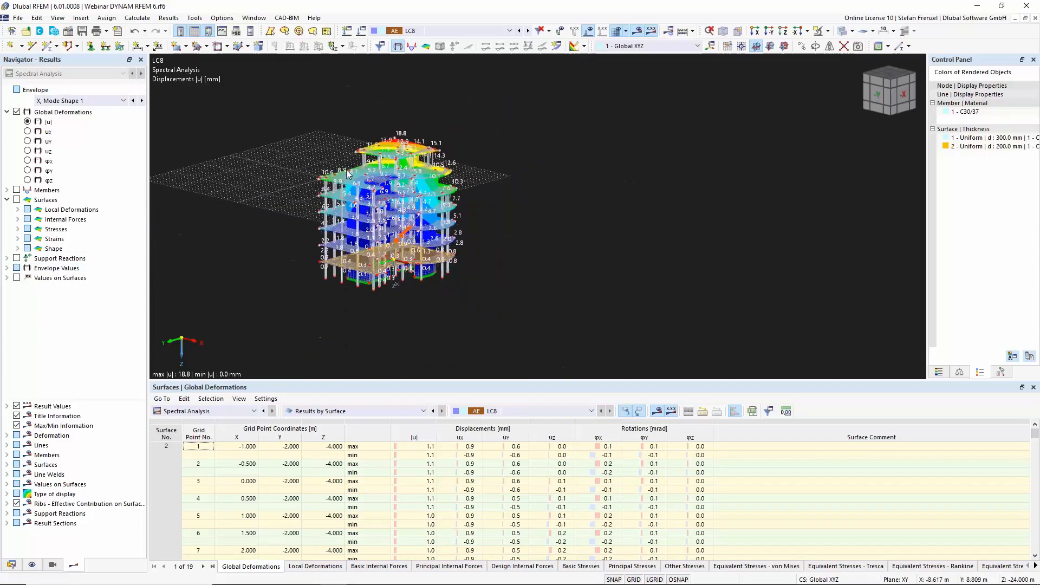
{"action": "scroll", "coordinate": [301, 190], "scroll_direction": "up", "scroll_amount": 3}
{"action": "scroll", "coordinate": [301, 190], "scroll_direction": "down", "scroll_amount": 2}
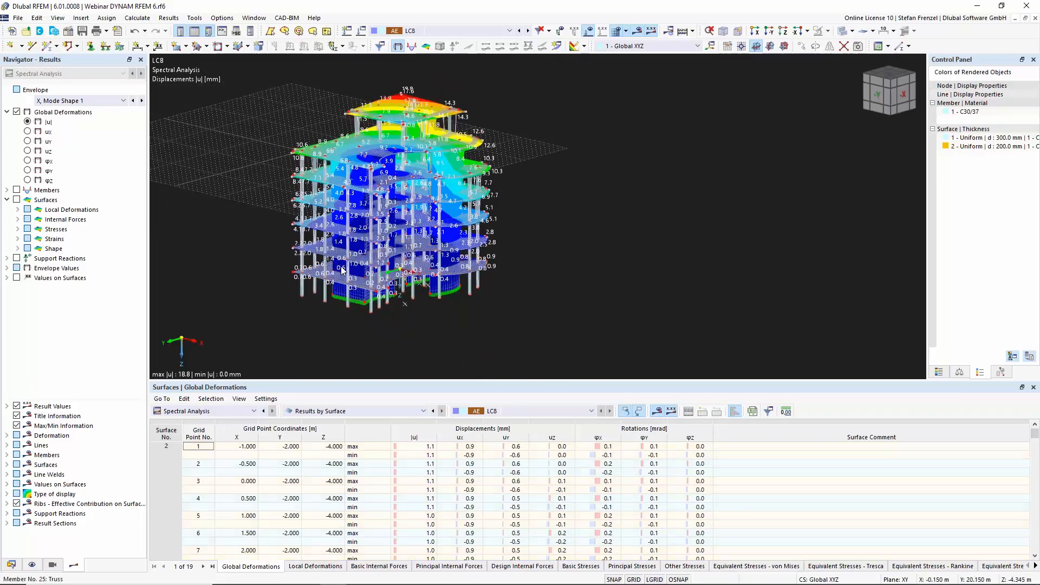
{"action": "left_click", "coordinate": [69, 102]}
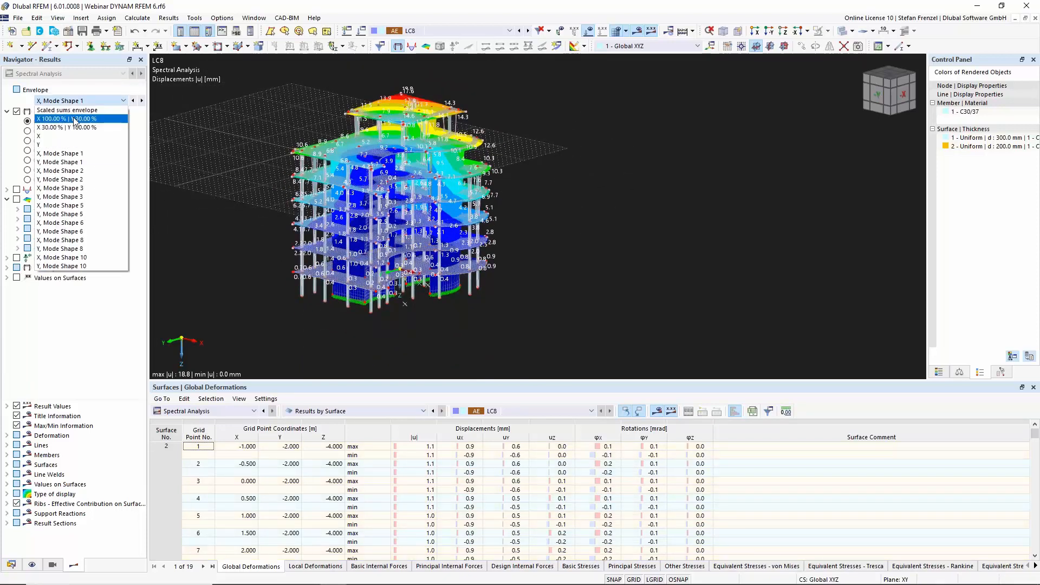
{"action": "left_click", "coordinate": [80, 115]}
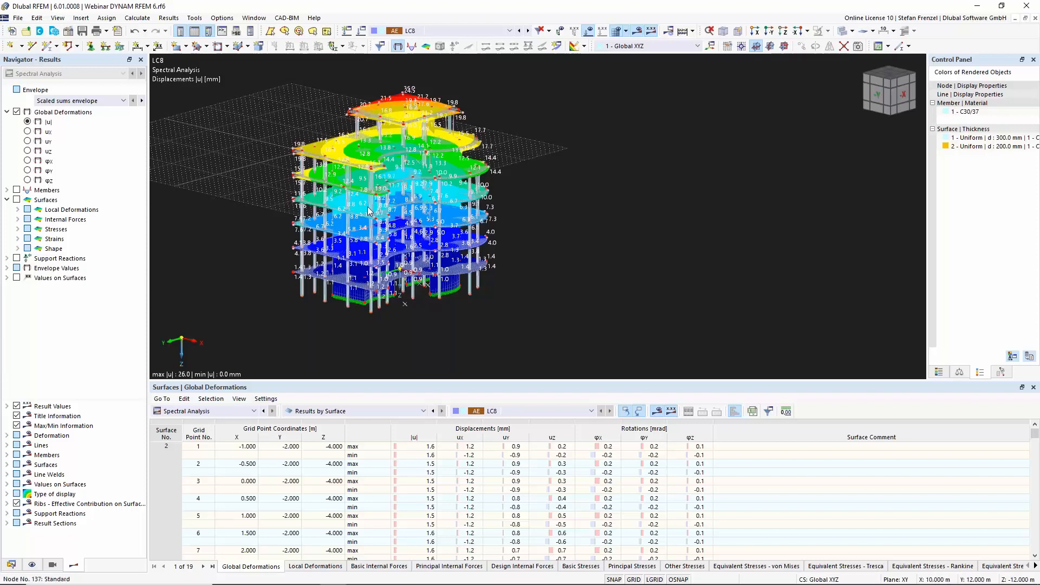
{"action": "left_click", "coordinate": [13, 566]}
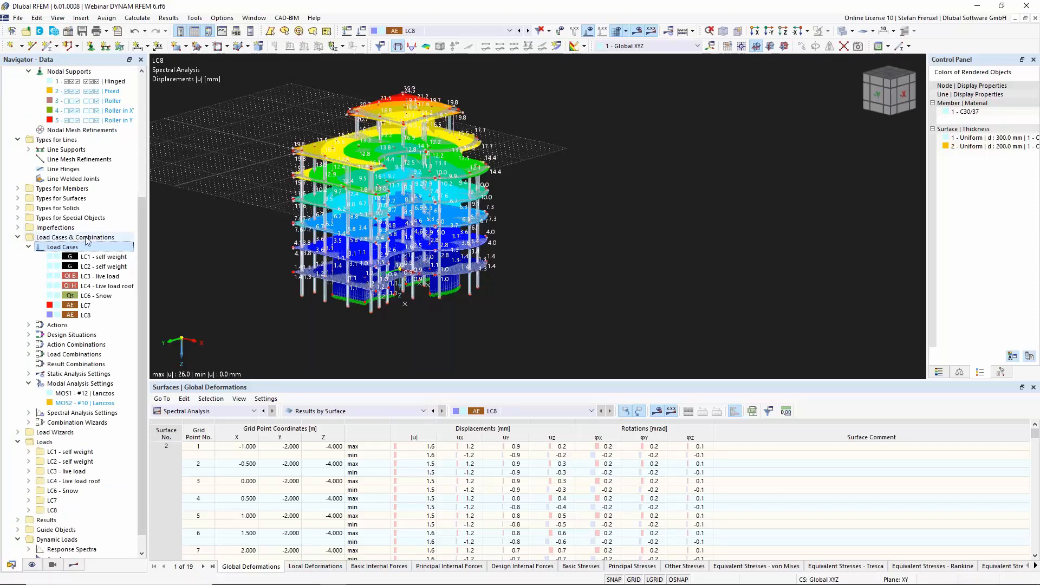
{"action": "right_click", "coordinate": [64, 250]}
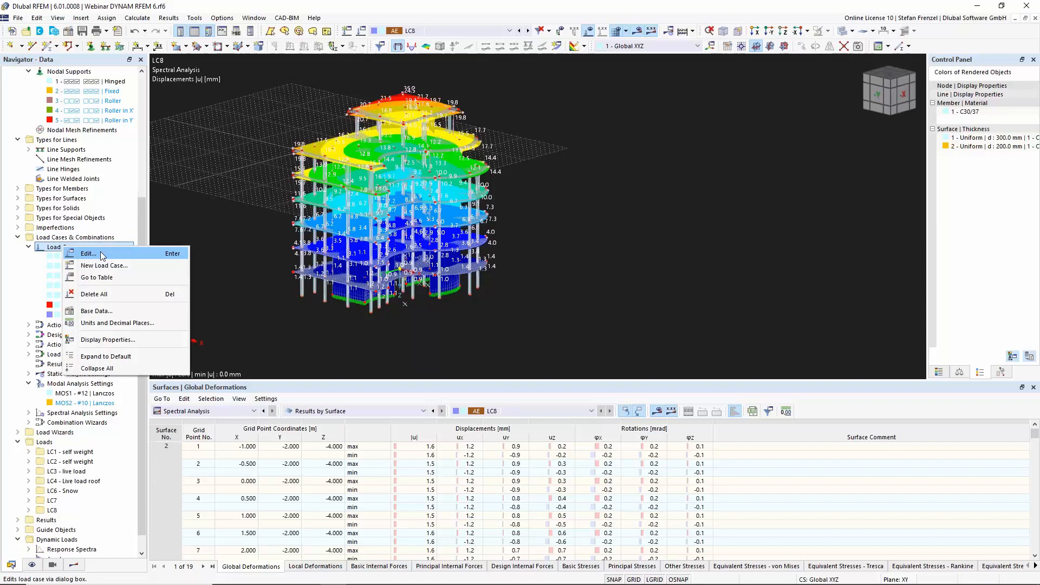
{"action": "left_click", "coordinate": [102, 255]}
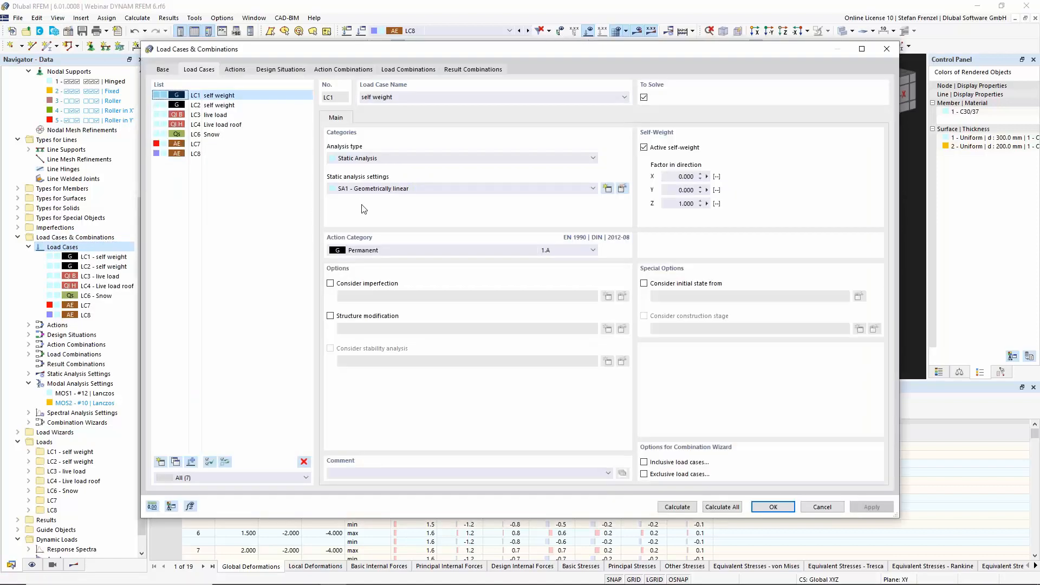
{"action": "left_click", "coordinate": [280, 73]}
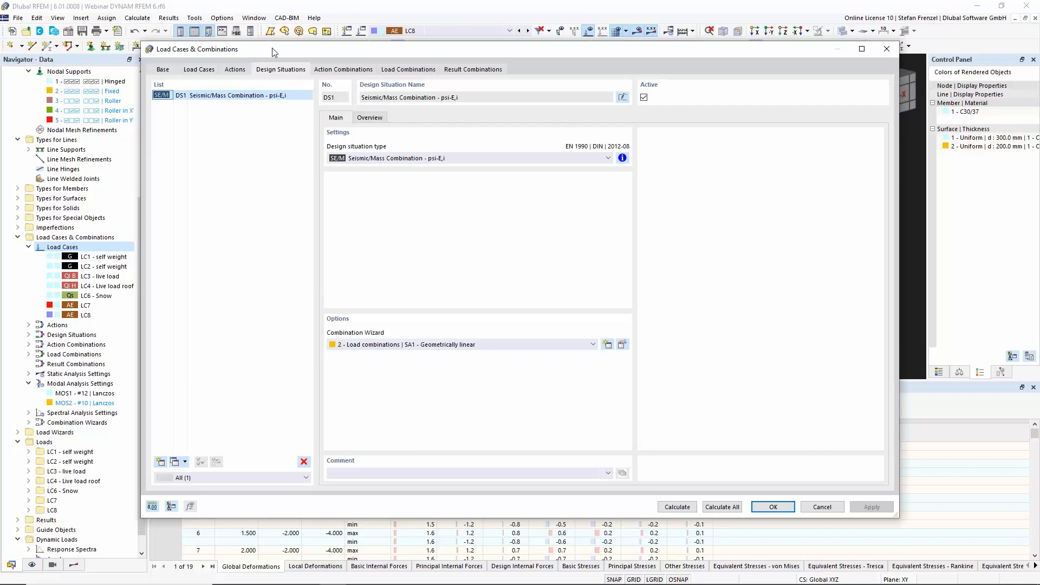
{"action": "left_click", "coordinate": [394, 159]}
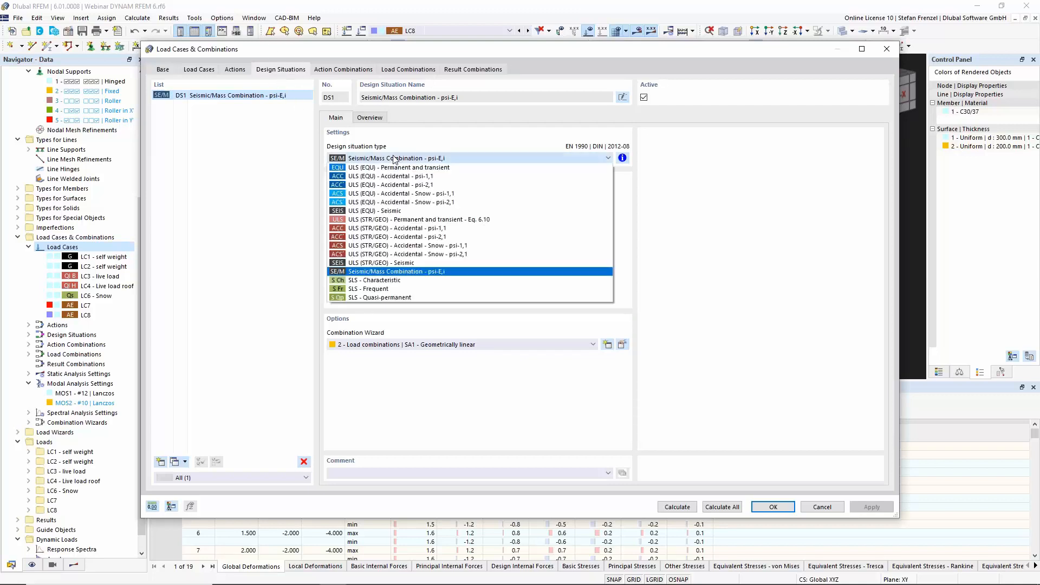
{"action": "left_click", "coordinate": [388, 211]}
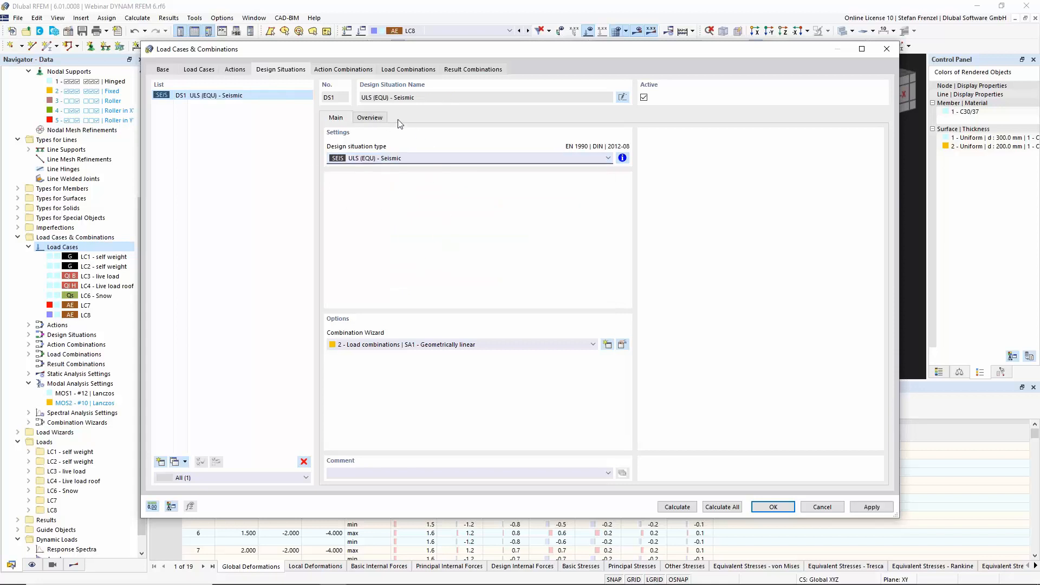
{"action": "left_click", "coordinate": [413, 345]}
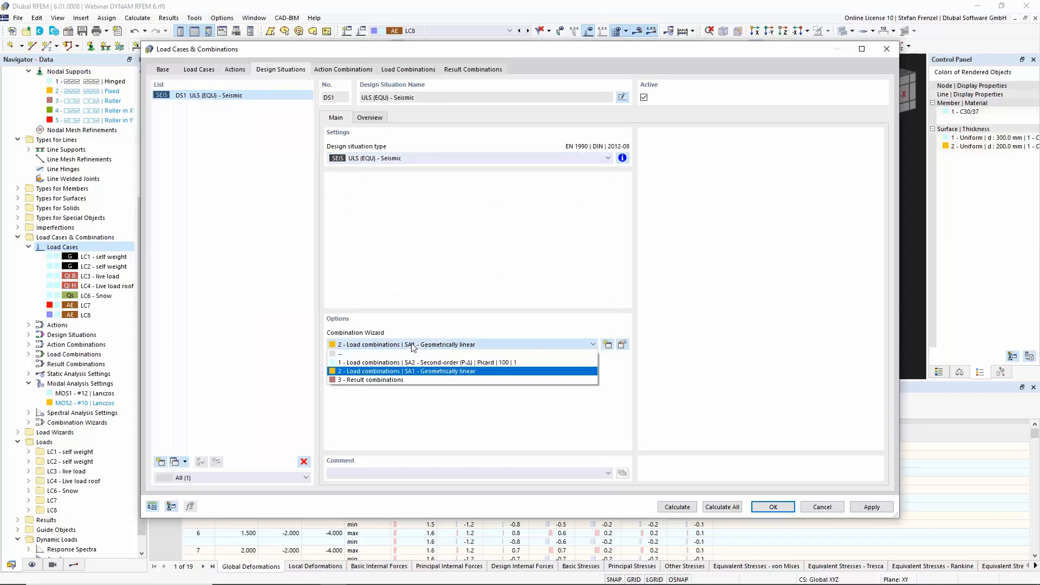
{"action": "left_click", "coordinate": [390, 380]}
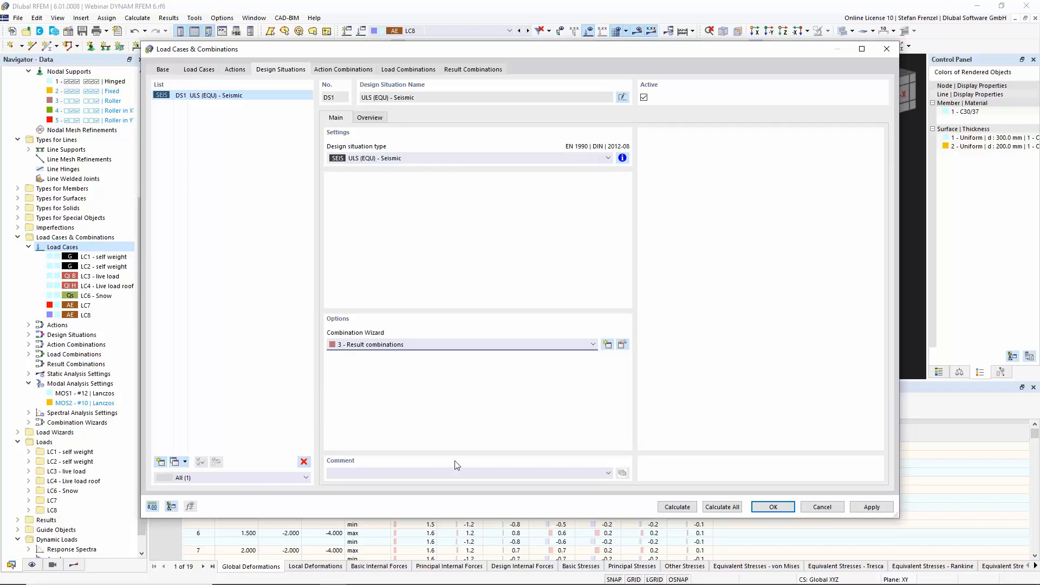
{"action": "left_click", "coordinate": [822, 506]}
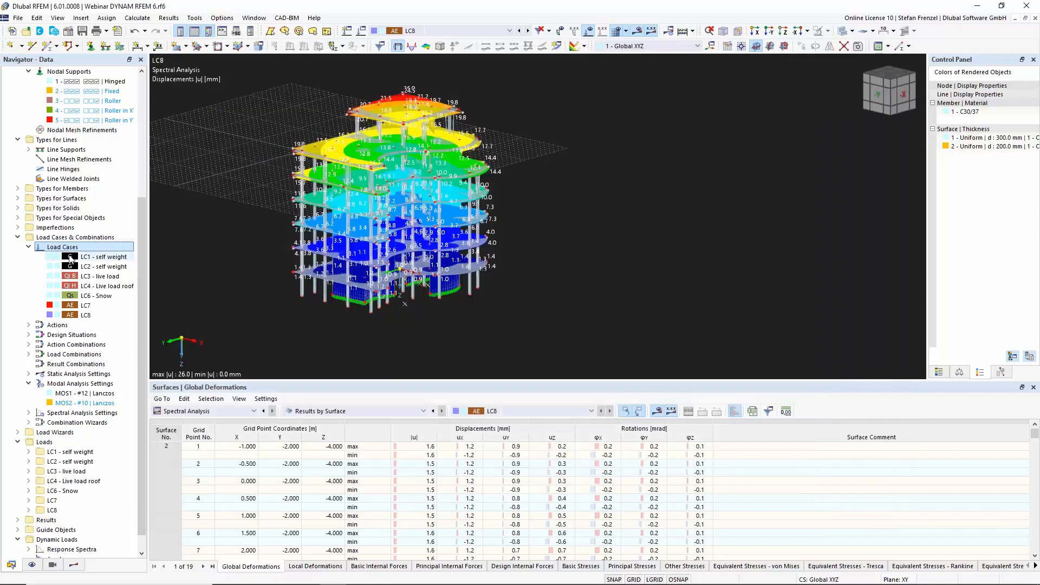
- Add a second design situation of type ULS (EQU) - Seismic and assign it the combination wizard 3 - Result combinations
{"action": "right_click", "coordinate": [68, 246]}
{"action": "left_click", "coordinate": [88, 253]}
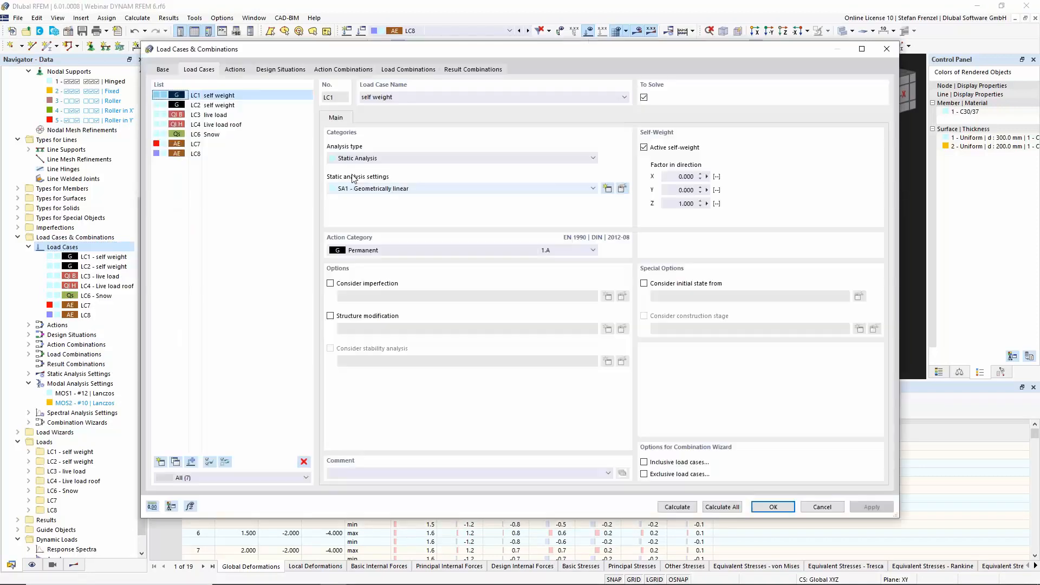
{"action": "left_click", "coordinate": [281, 69]}
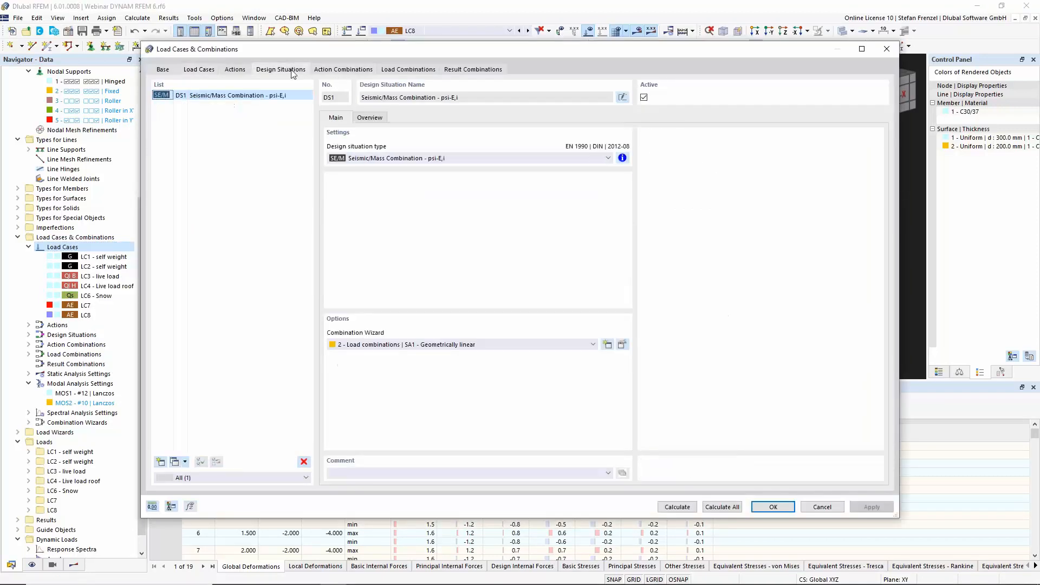
{"action": "left_click", "coordinate": [161, 462]}
{"action": "left_click", "coordinate": [388, 158]}
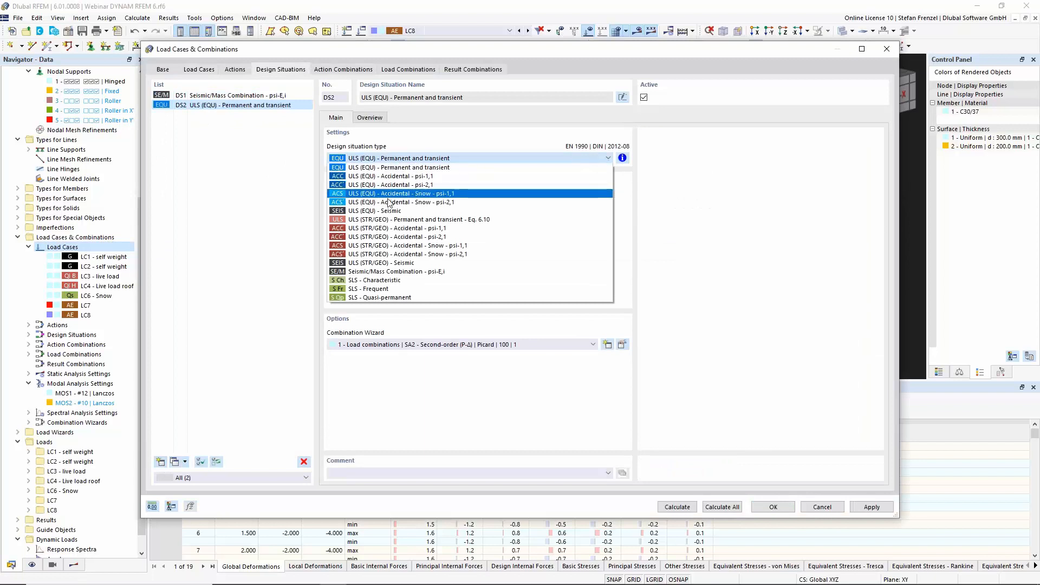
{"action": "left_click", "coordinate": [385, 211]}
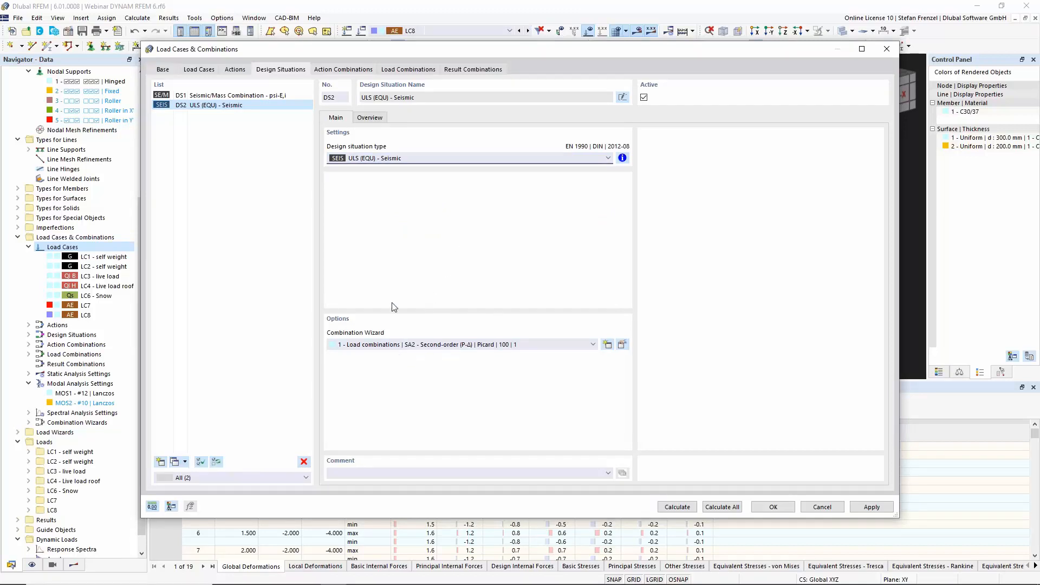
{"action": "left_click", "coordinate": [407, 346]}
{"action": "left_click", "coordinate": [382, 379]}
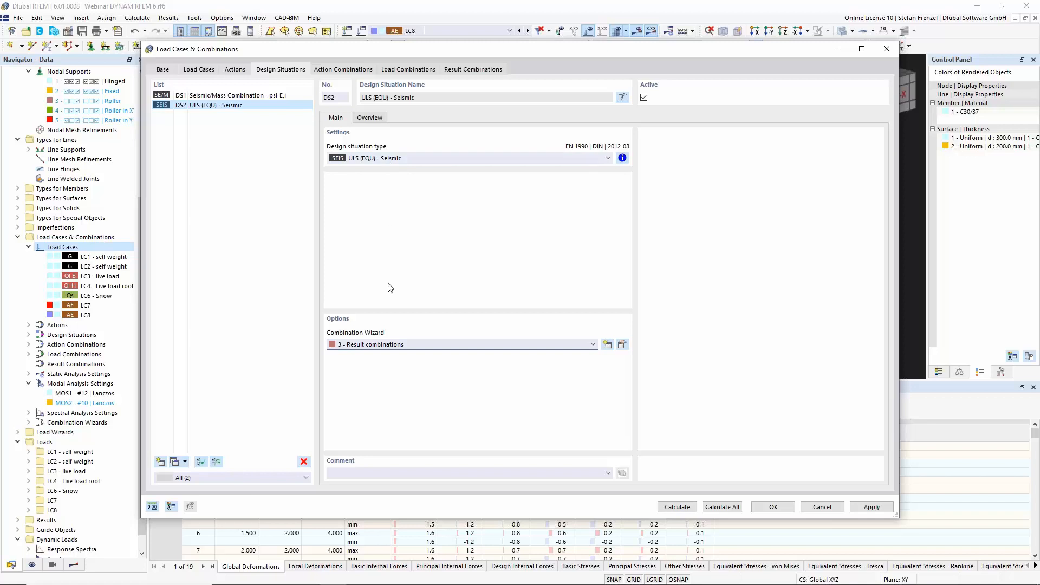
- Generate the combinations for the new seismic design situation and review the load cases assigned to result combination RC1
{"action": "left_click", "coordinate": [346, 71]}
{"action": "left_click", "coordinate": [394, 71]}
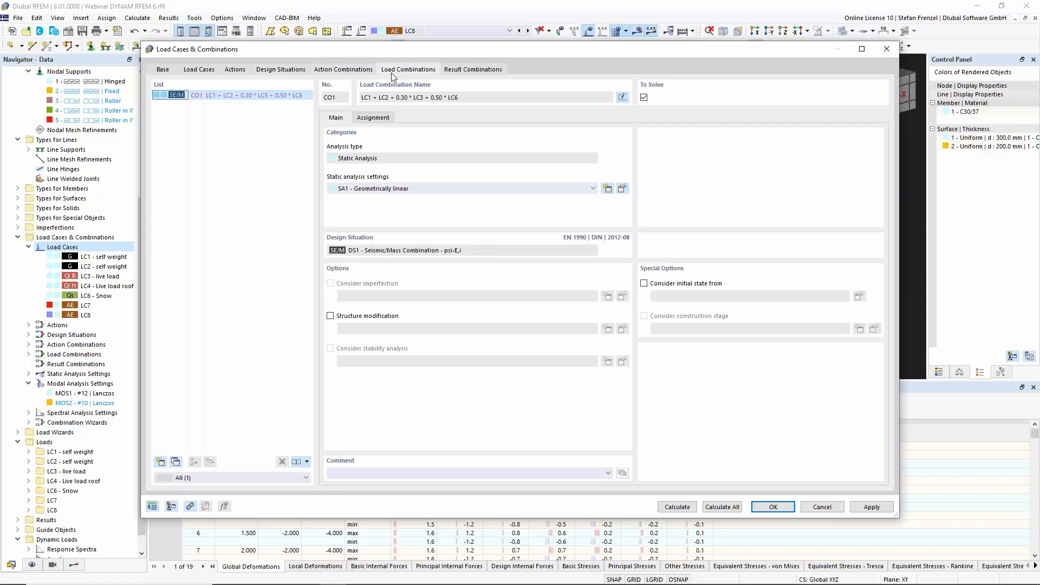
{"action": "left_click", "coordinate": [464, 71]}
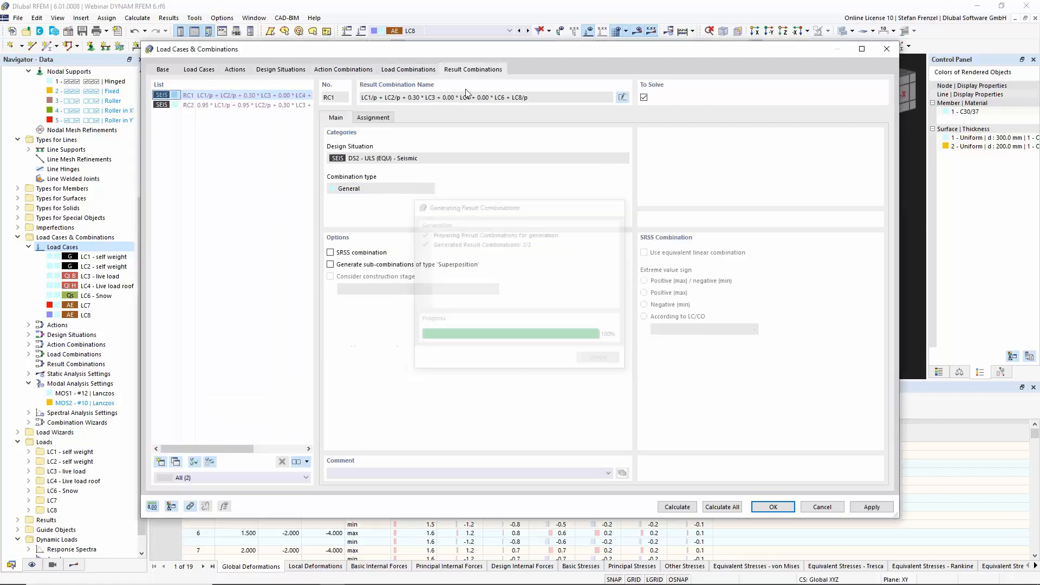
{"action": "left_click", "coordinate": [385, 117]}
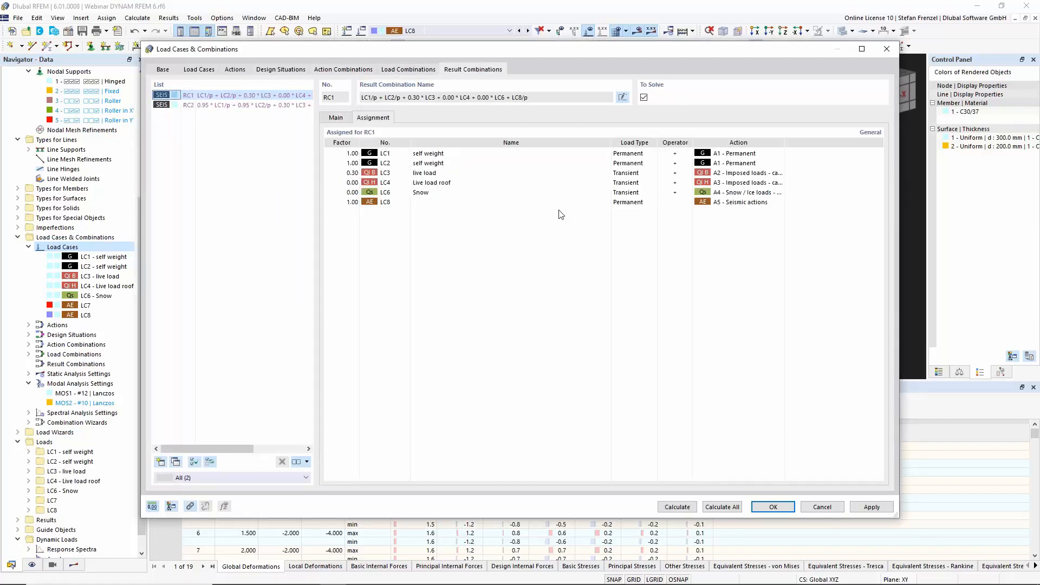
{"action": "left_click", "coordinate": [458, 204]}
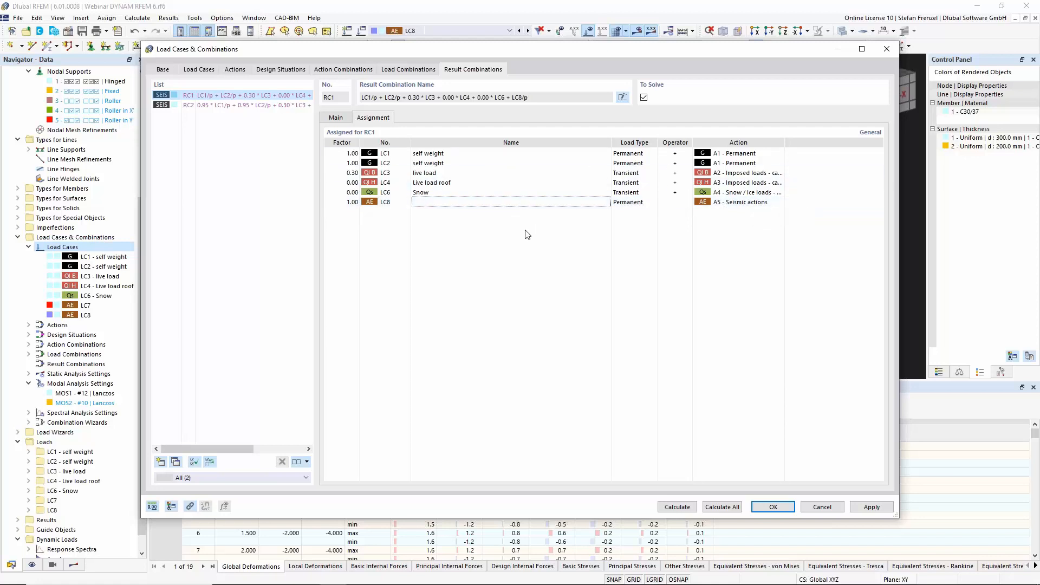
- Enable sub-results for result combinations, set LC8's sub-result in RC1 to Scaled sums envelope, and confirm with deletion of the affected results
{"action": "left_click", "coordinate": [170, 71]}
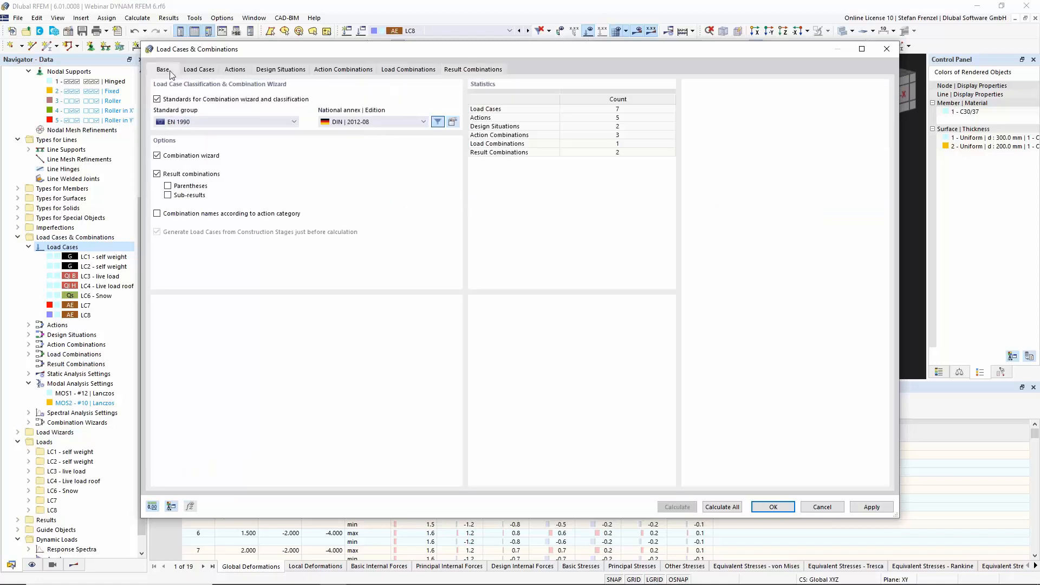
{"action": "left_click", "coordinate": [168, 195]}
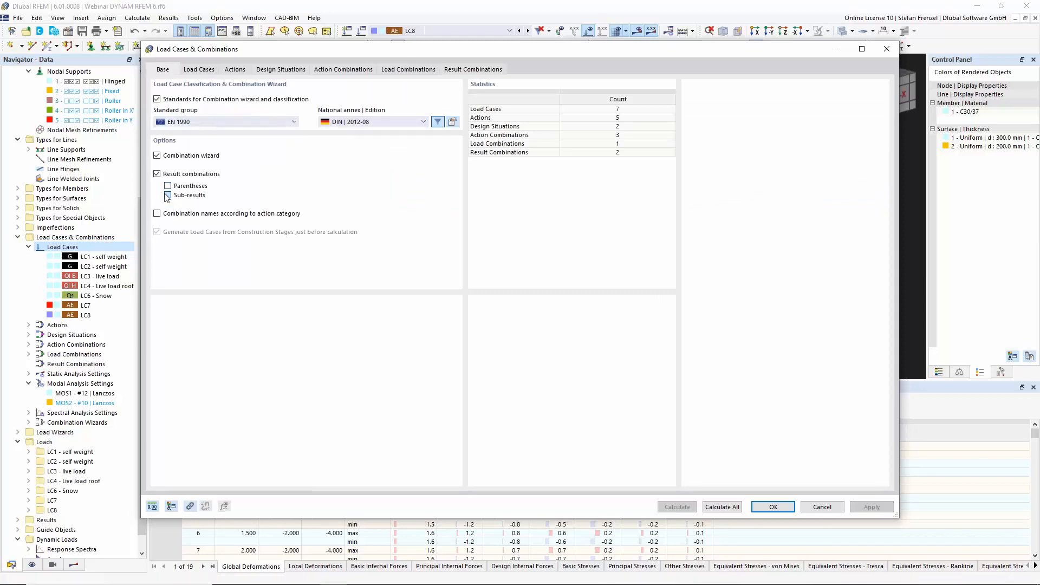
{"action": "left_click", "coordinate": [473, 69]}
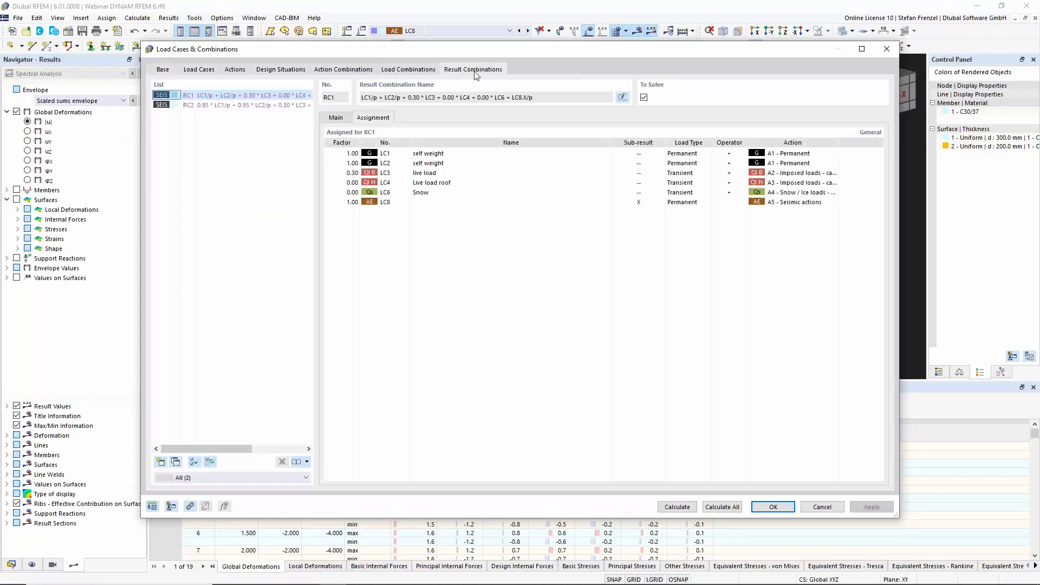
{"action": "left_click", "coordinate": [638, 202]}
{"action": "left_click", "coordinate": [661, 201]}
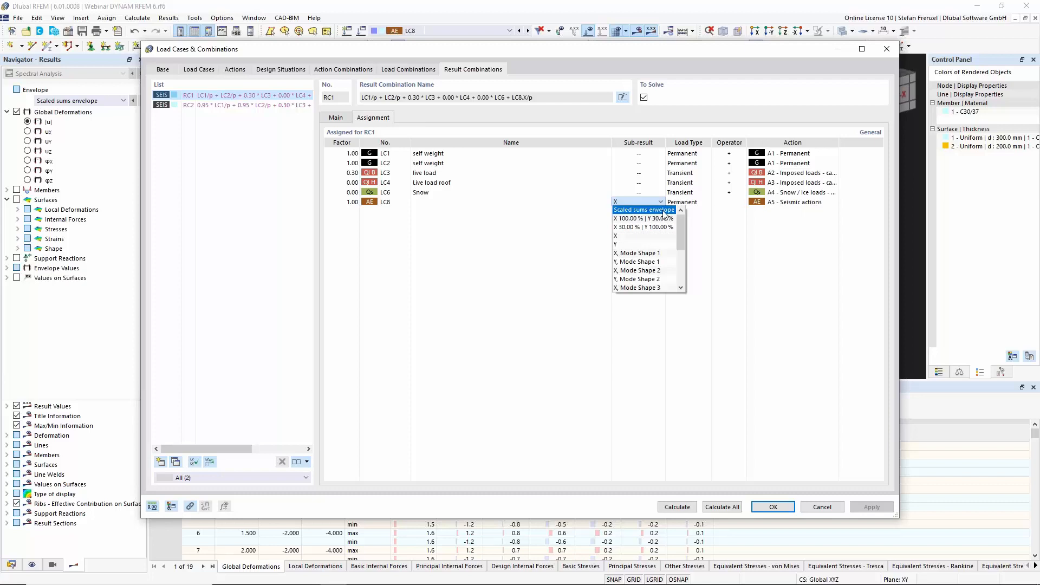
{"action": "left_click", "coordinate": [660, 211]}
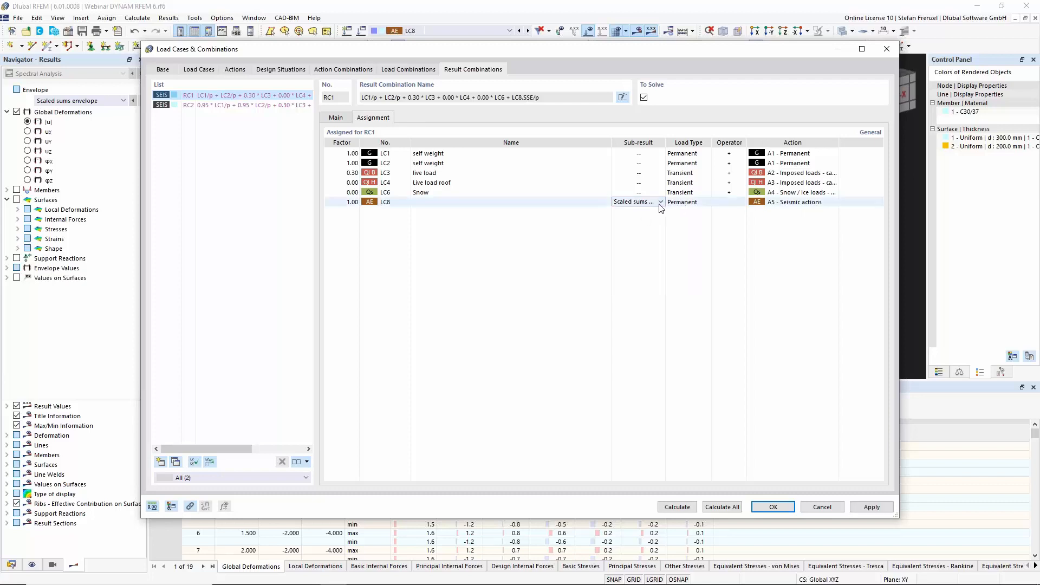
{"action": "left_click", "coordinate": [661, 202]}
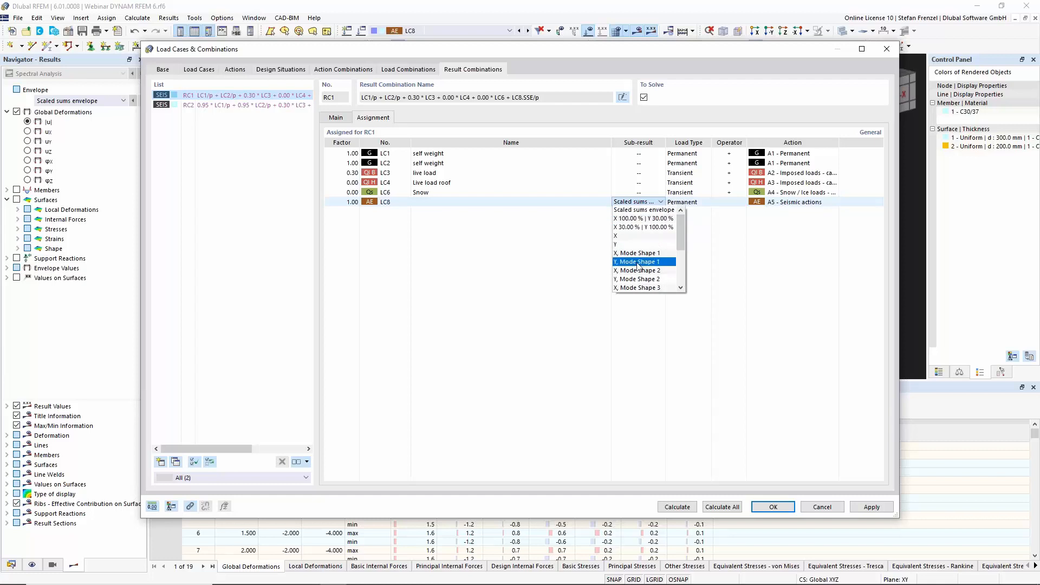
{"action": "left_click", "coordinate": [512, 250]}
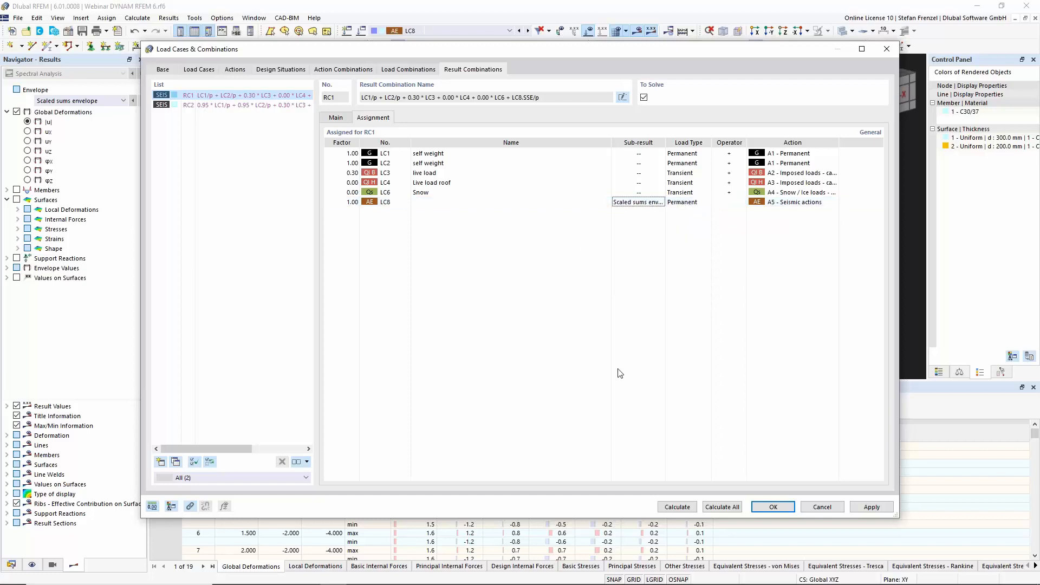
{"action": "left_click", "coordinate": [772, 504]}
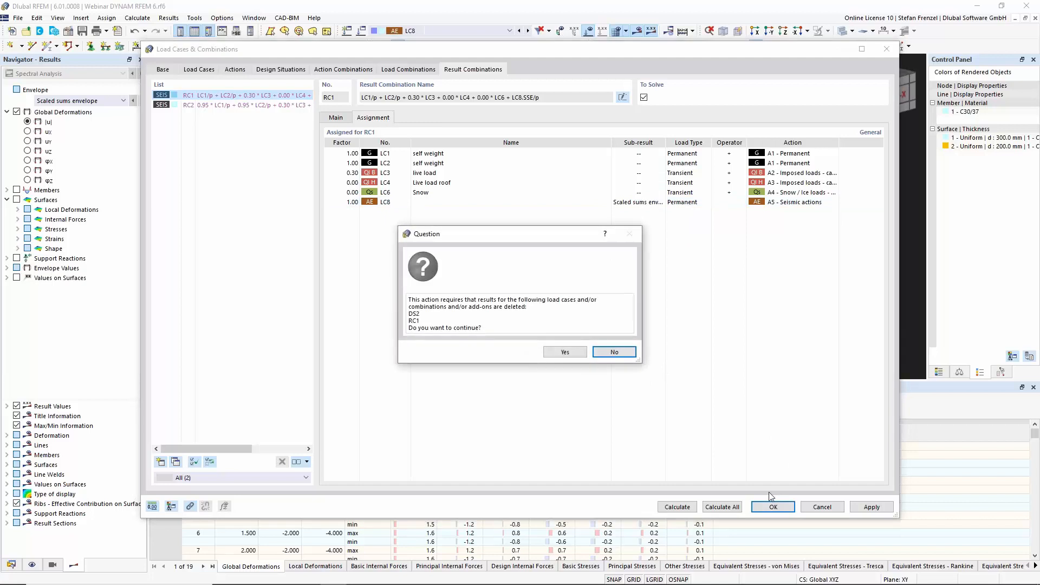
{"action": "left_click", "coordinate": [563, 352]}
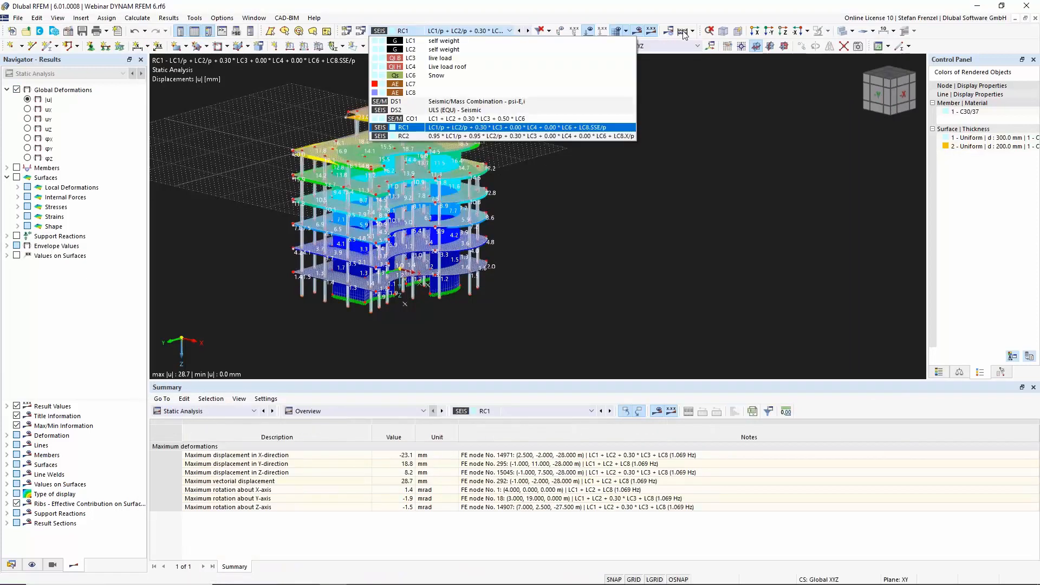
- Examine the global deformations of result combination RC1 on the building from another angle
{"action": "left_click", "coordinate": [683, 31]}
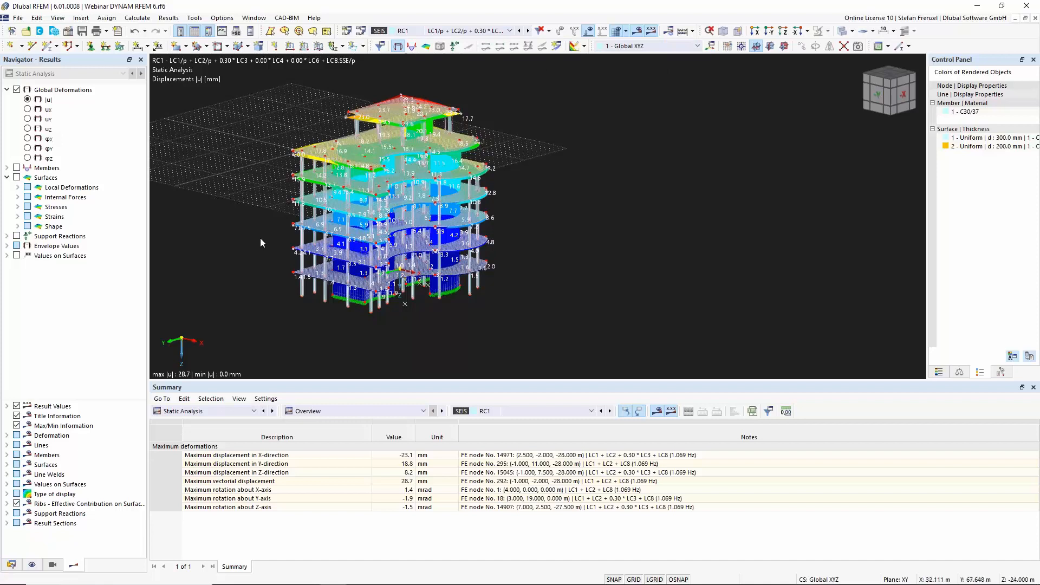
{"action": "middle_click_drag", "start_coordinate": [362, 245], "coordinate": [292, 199], "text": "ctrl"}
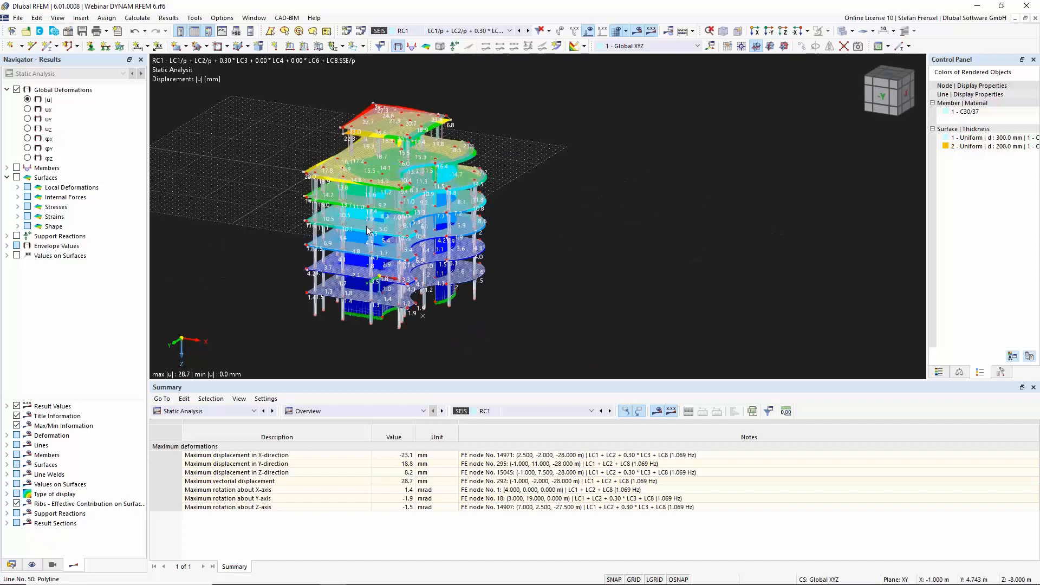
- Activate the Concrete Design add-on in the model's base data
{"action": "left_click", "coordinate": [19, 566]}
{"action": "scroll", "coordinate": [63, 244], "scroll_direction": "up", "scroll_amount": 6}
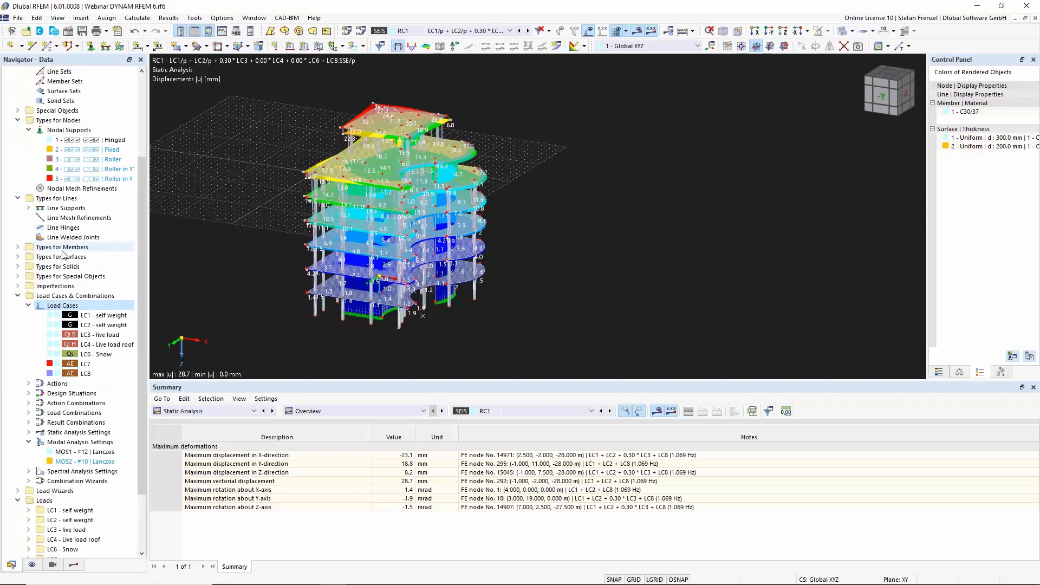
{"action": "right_click", "coordinate": [67, 90]}
{"action": "left_click", "coordinate": [278, 131]}
{"action": "double_click", "coordinate": [311, 145]}
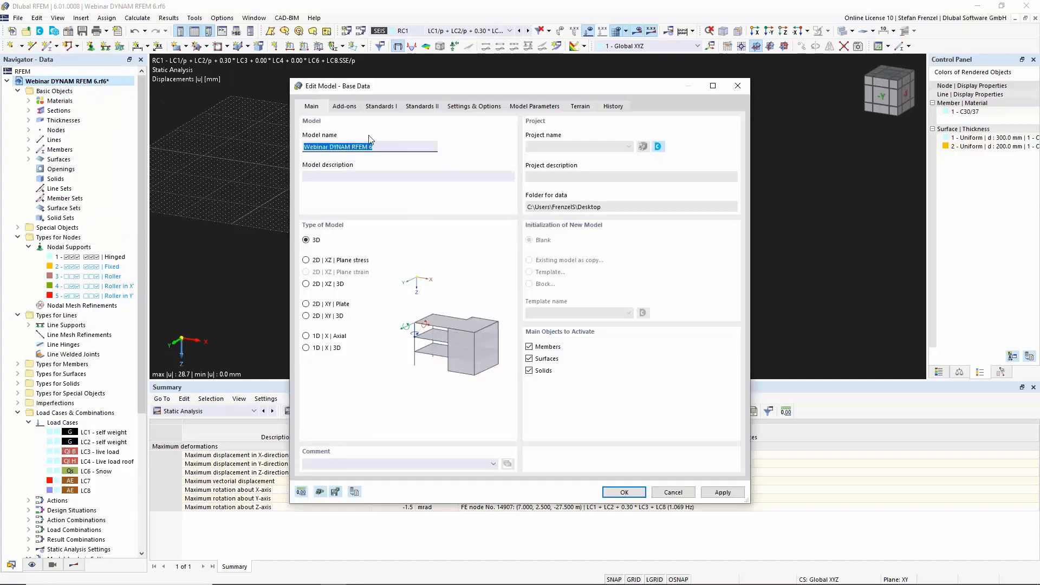
{"action": "left_click", "coordinate": [389, 107]}
{"action": "left_click", "coordinate": [345, 107]}
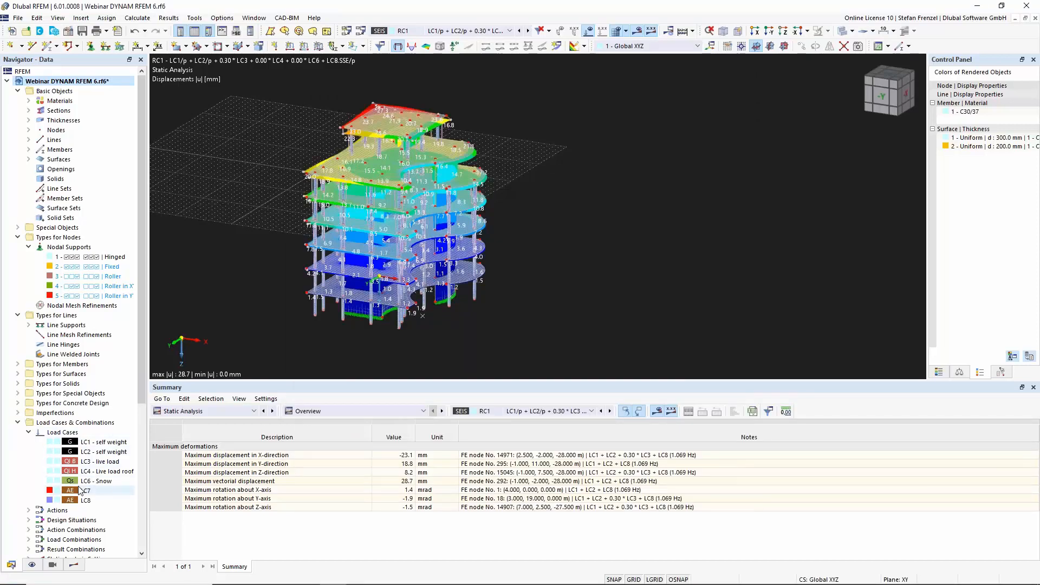
- Examine design situation DS2 and the settings for load cases, action combinations, load combinations and combination standards, leaving everything as defined
{"action": "scroll", "coordinate": [51, 432], "scroll_direction": "down", "scroll_amount": 4}
{"action": "left_click", "coordinate": [28, 403]}
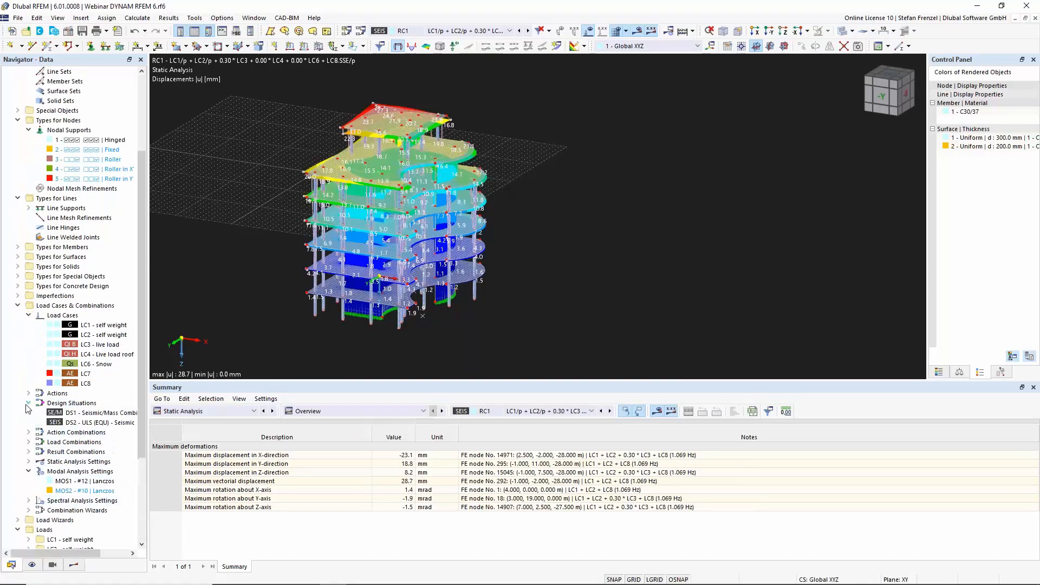
{"action": "double_click", "coordinate": [106, 423]}
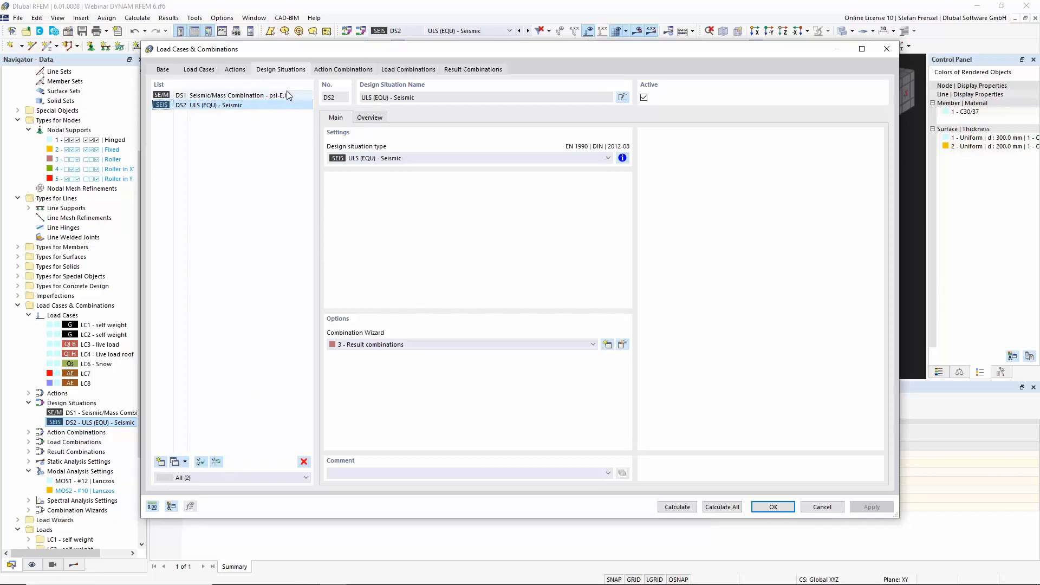
{"action": "left_click", "coordinate": [342, 70]}
{"action": "left_click", "coordinate": [257, 71]}
{"action": "left_click", "coordinate": [413, 71]}
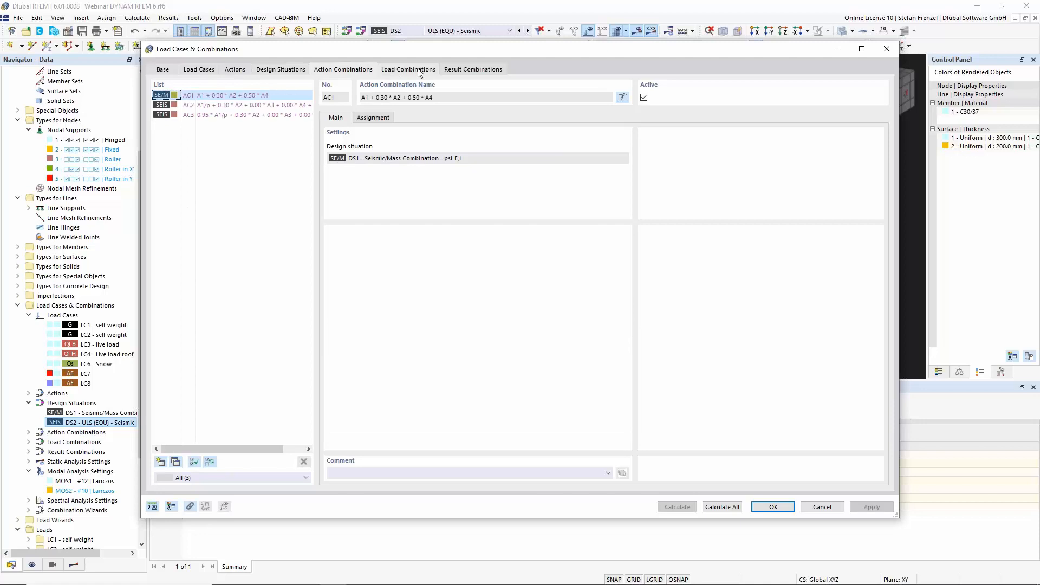
{"action": "left_click", "coordinate": [197, 72]}
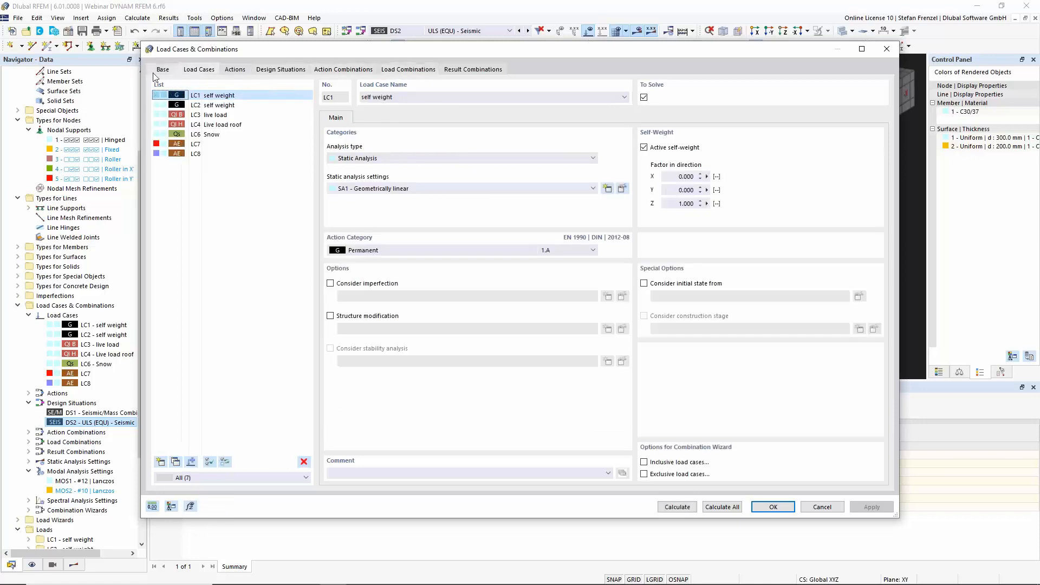
{"action": "left_click", "coordinate": [154, 74]}
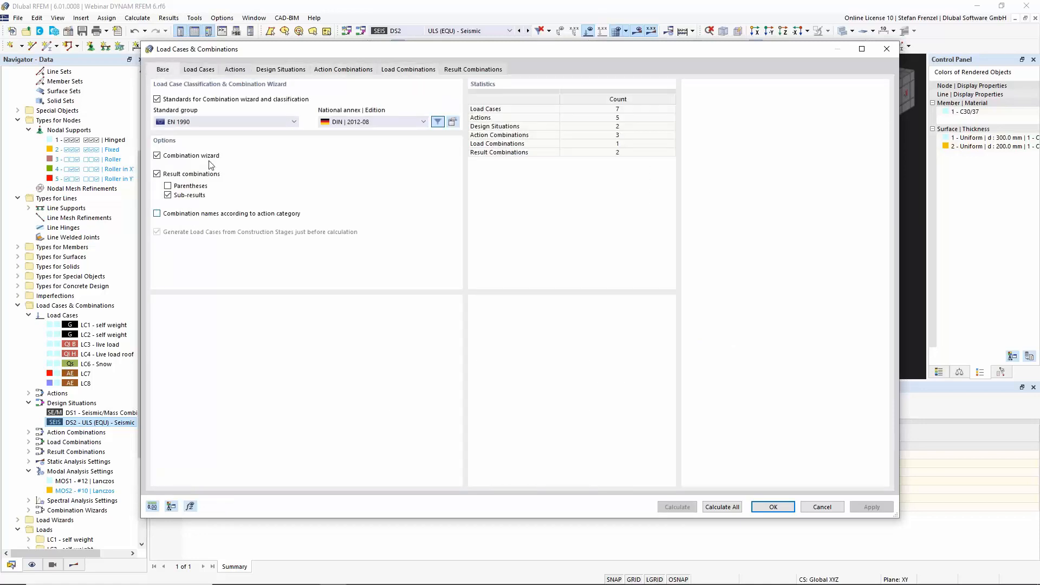
{"action": "left_click", "coordinate": [296, 71]}
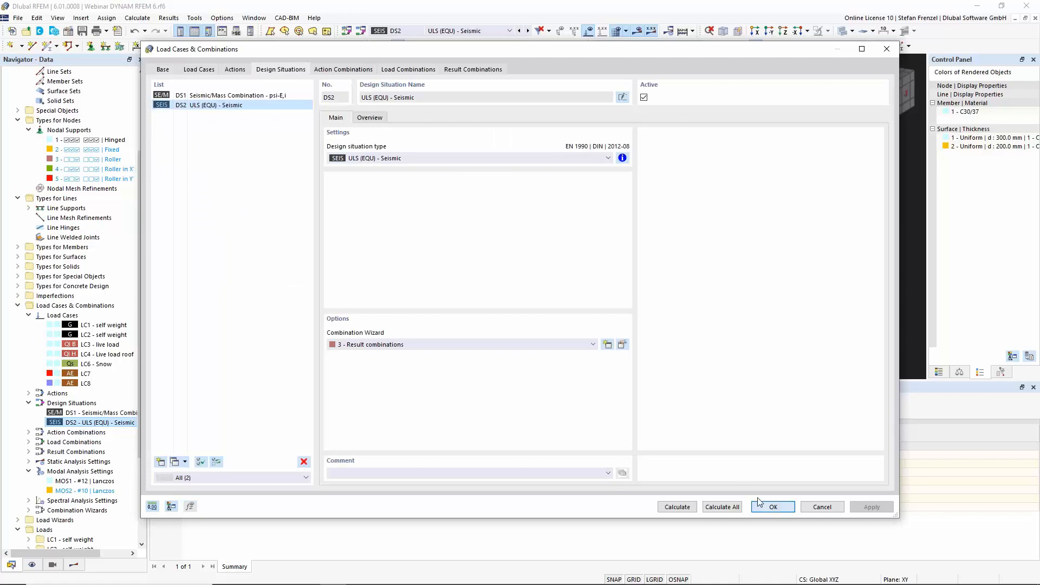
{"action": "key", "text": "Escape"}
- Activate the Concrete Design add-on in the model's base data
{"action": "scroll", "coordinate": [75, 216], "scroll_direction": "up", "scroll_amount": 4}
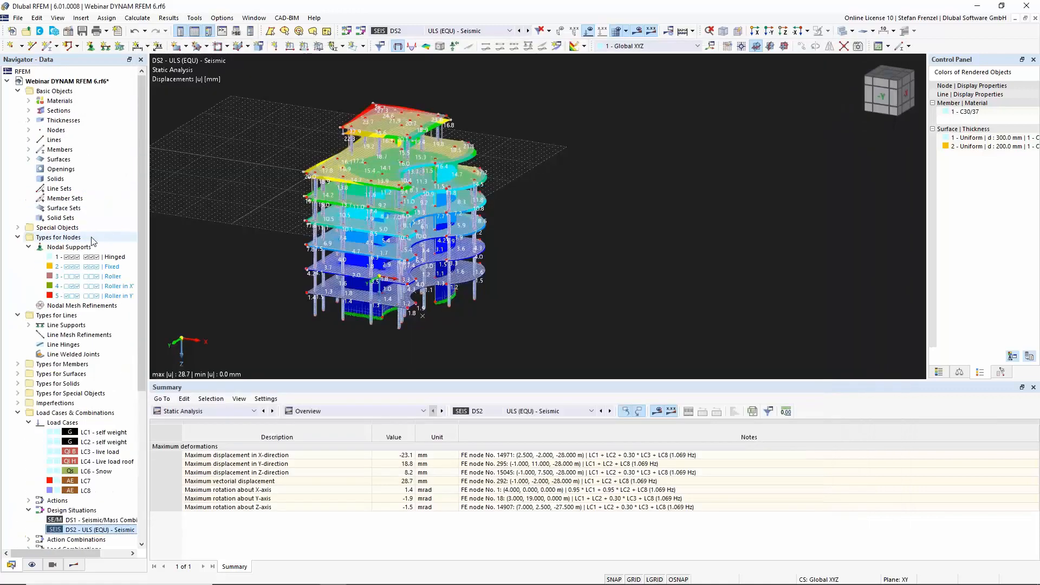
{"action": "right_click", "coordinate": [70, 81]}
{"action": "left_click", "coordinate": [100, 87]}
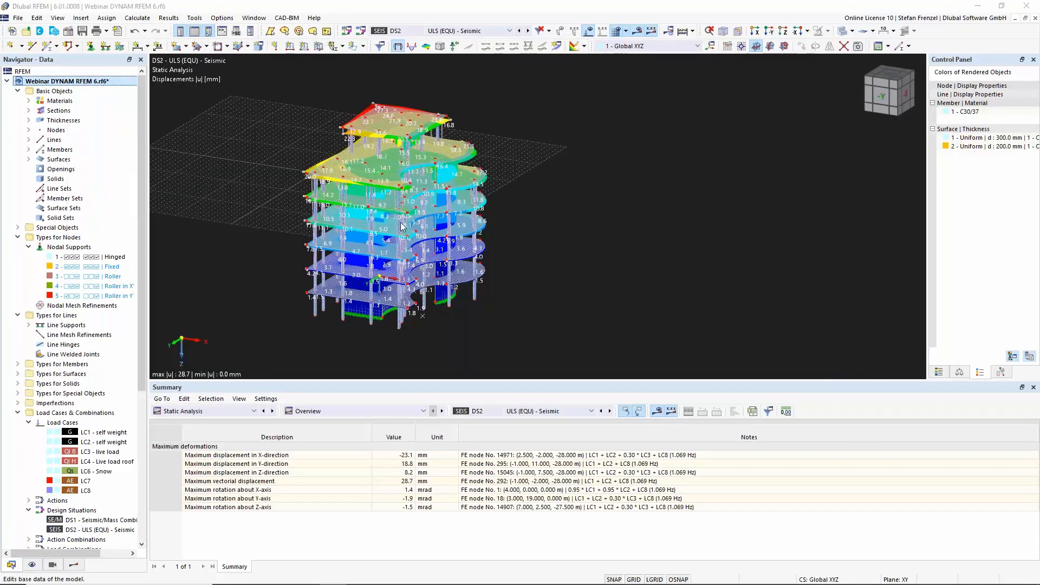
{"action": "left_click", "coordinate": [347, 107]}
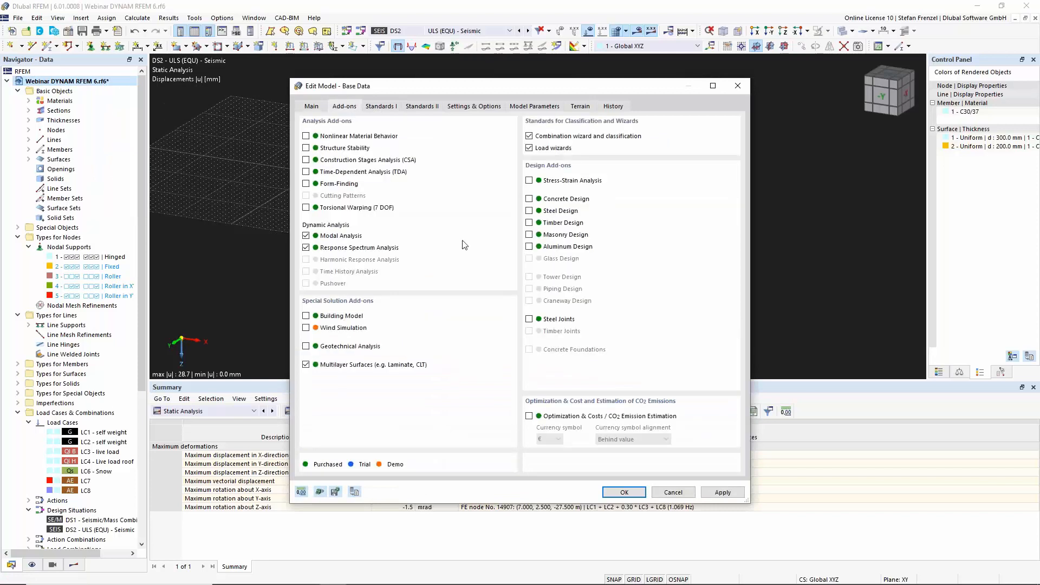
{"action": "left_click", "coordinate": [530, 199]}
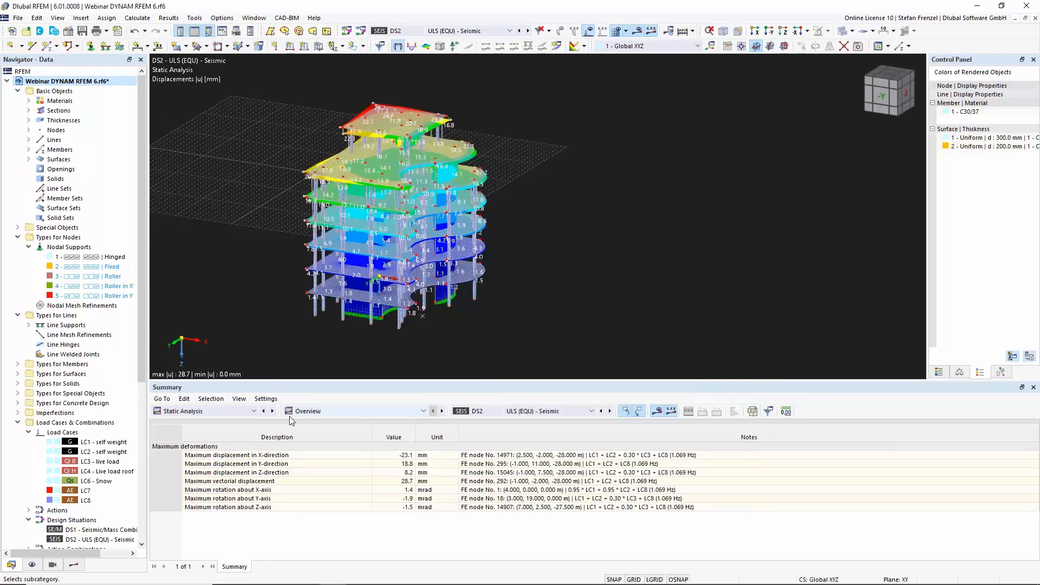
- Check the Concrete Design activation of seismic design situation DS2 and the available design situation types, then close without changes
{"action": "scroll", "coordinate": [50, 461], "scroll_direction": "down", "scroll_amount": 6}
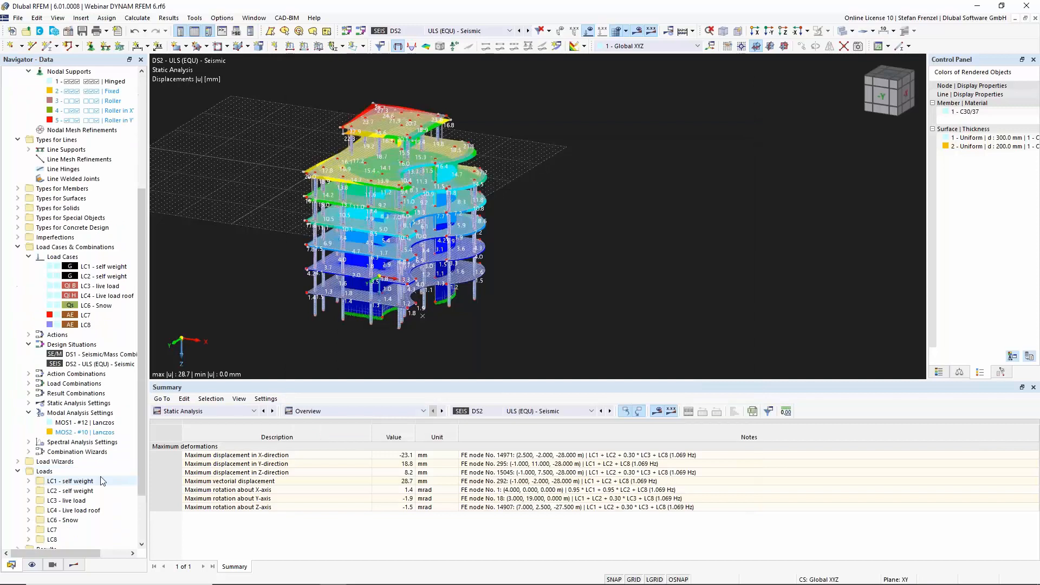
{"action": "right_click", "coordinate": [85, 364]}
{"action": "left_click", "coordinate": [87, 369]}
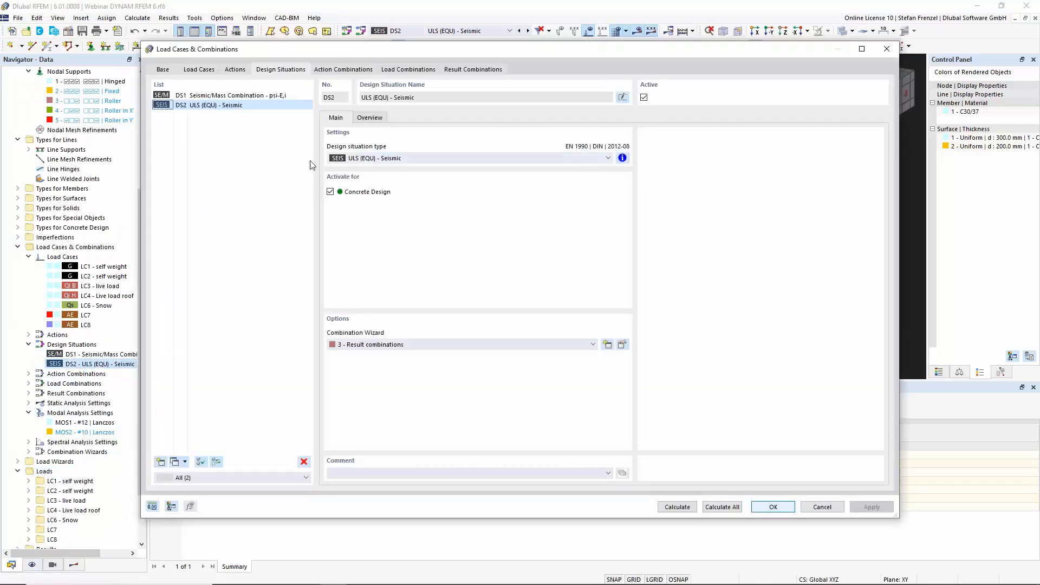
{"action": "left_click", "coordinate": [367, 162]}
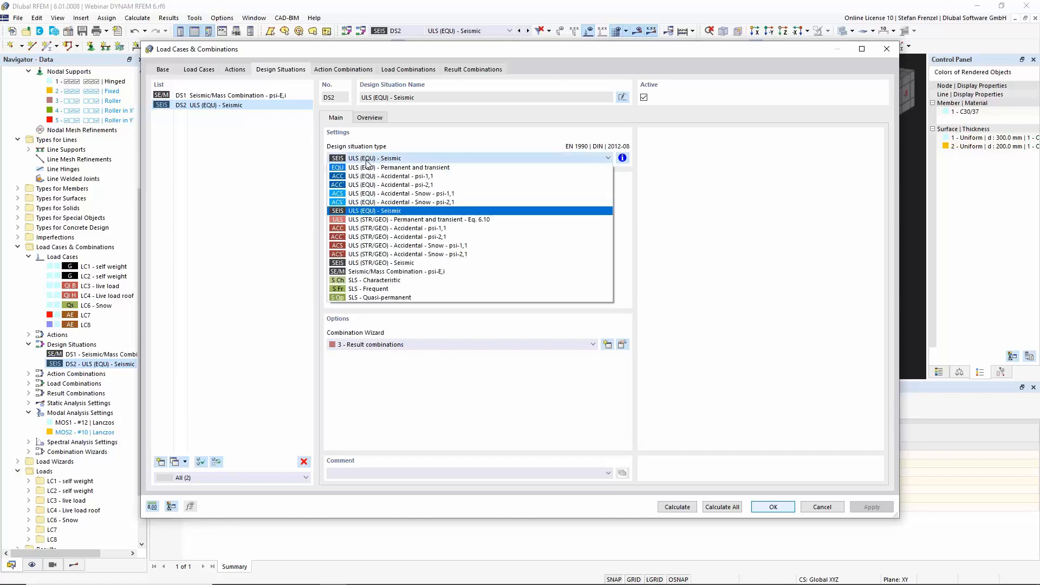
{"action": "left_click", "coordinate": [369, 161]}
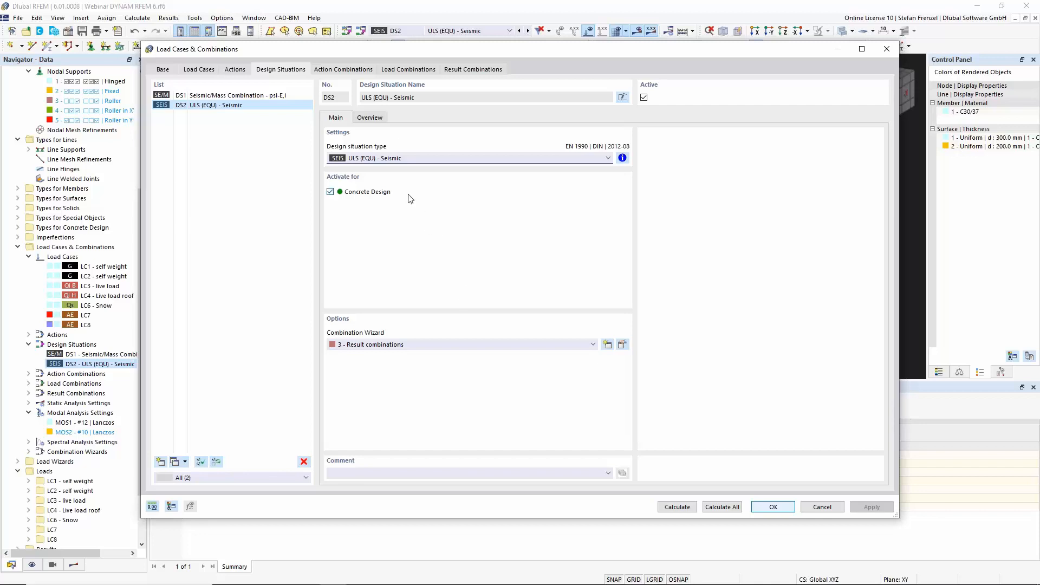
{"action": "left_click", "coordinate": [820, 506]}
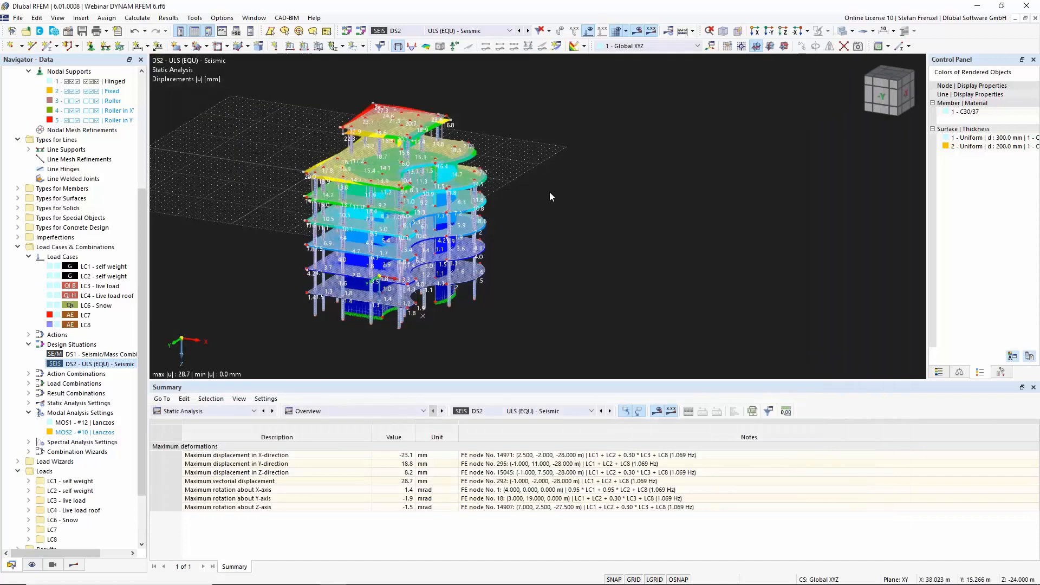
{"action": "scroll", "coordinate": [550, 192], "scroll_direction": "down", "scroll_amount": 2}
{"action": "scroll", "coordinate": [454, 256], "scroll_direction": "up", "scroll_amount": 3}
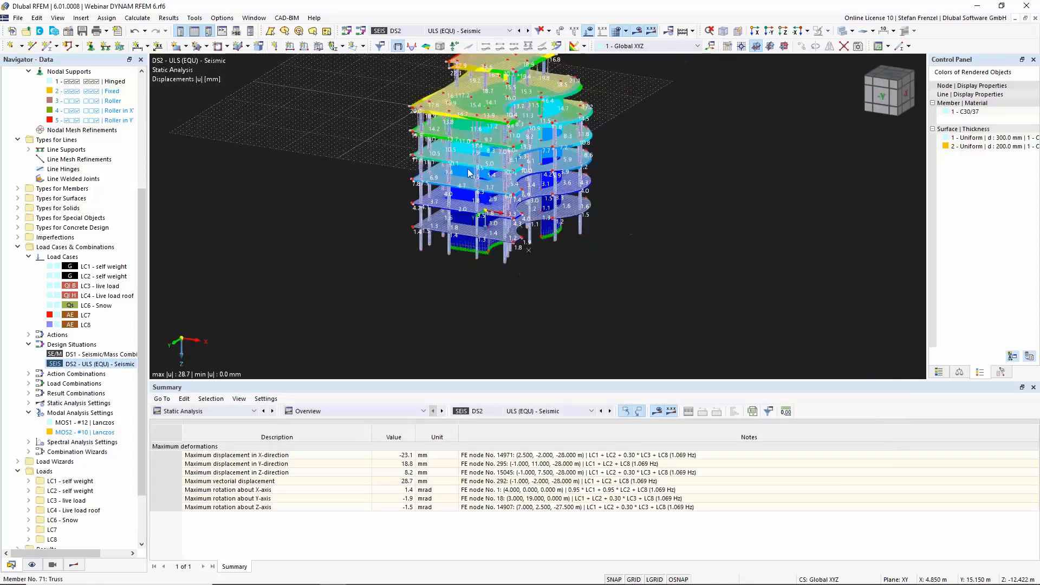
{"action": "scroll", "coordinate": [474, 259], "scroll_direction": "down", "scroll_amount": 3}
{"action": "scroll", "coordinate": [476, 118], "scroll_direction": "up", "scroll_amount": 2}
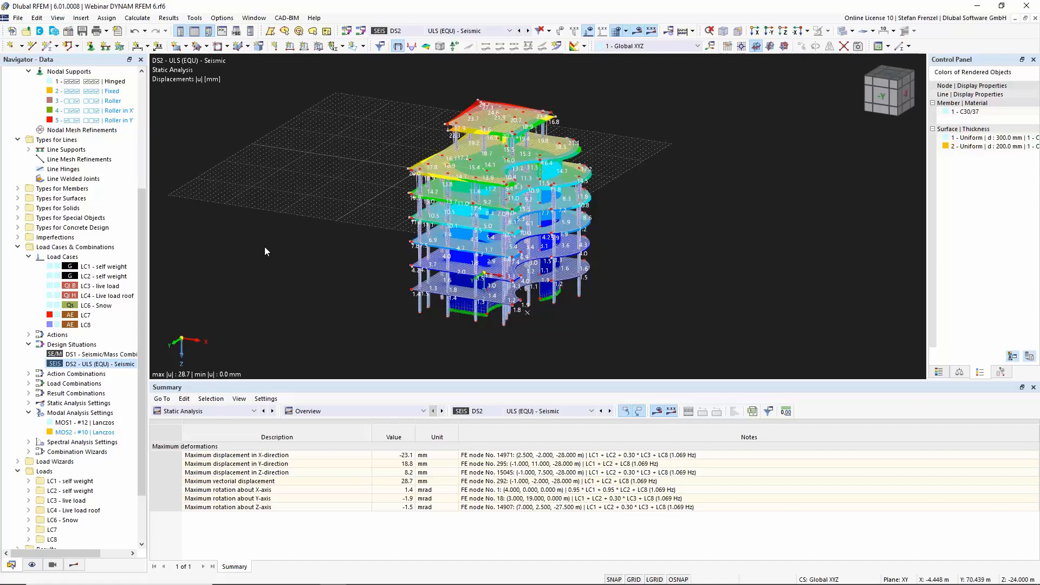
- Activate the Building Model add-on in the model's base data
{"action": "left_click_drag", "start_coordinate": [141, 258], "coordinate": [137, 148]}
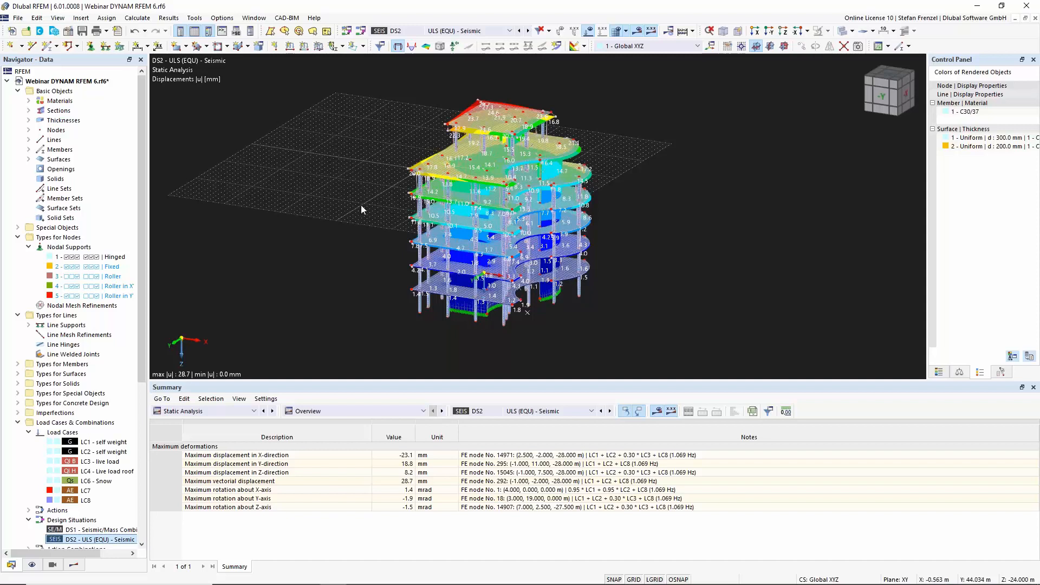
{"action": "right_click", "coordinate": [90, 82]}
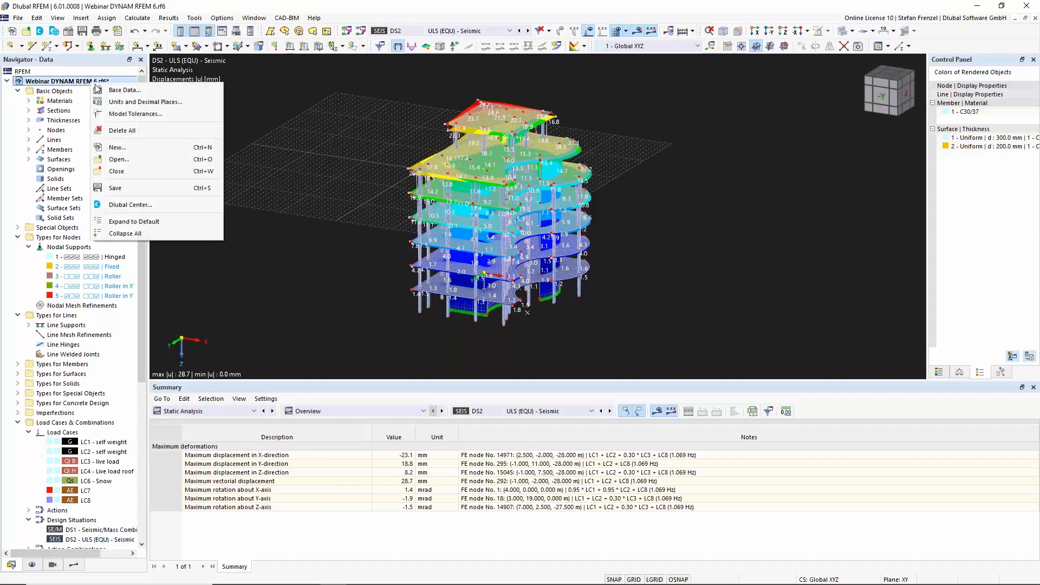
{"action": "left_click", "coordinate": [117, 91]}
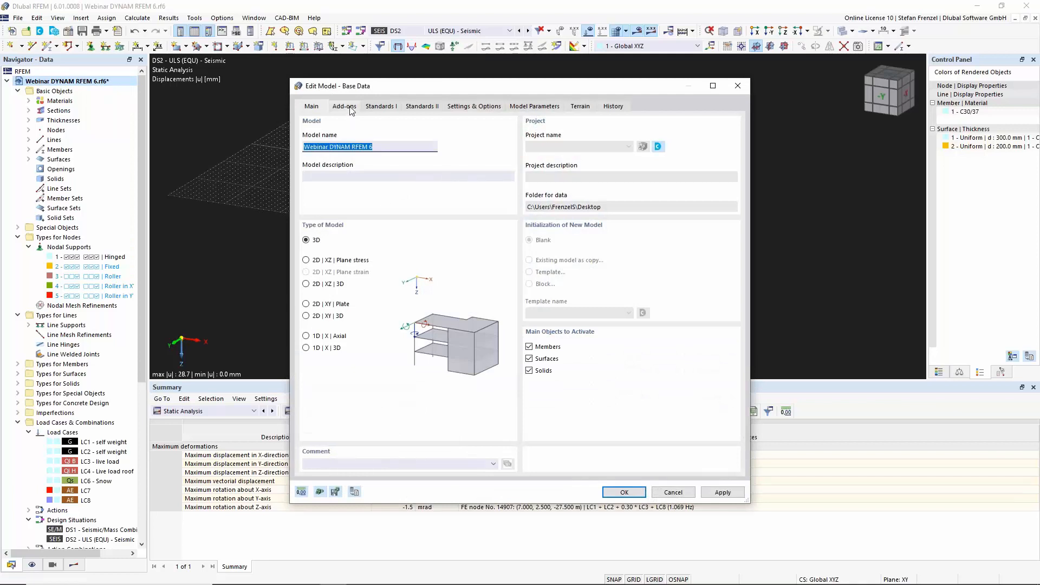
{"action": "left_click", "coordinate": [347, 106]}
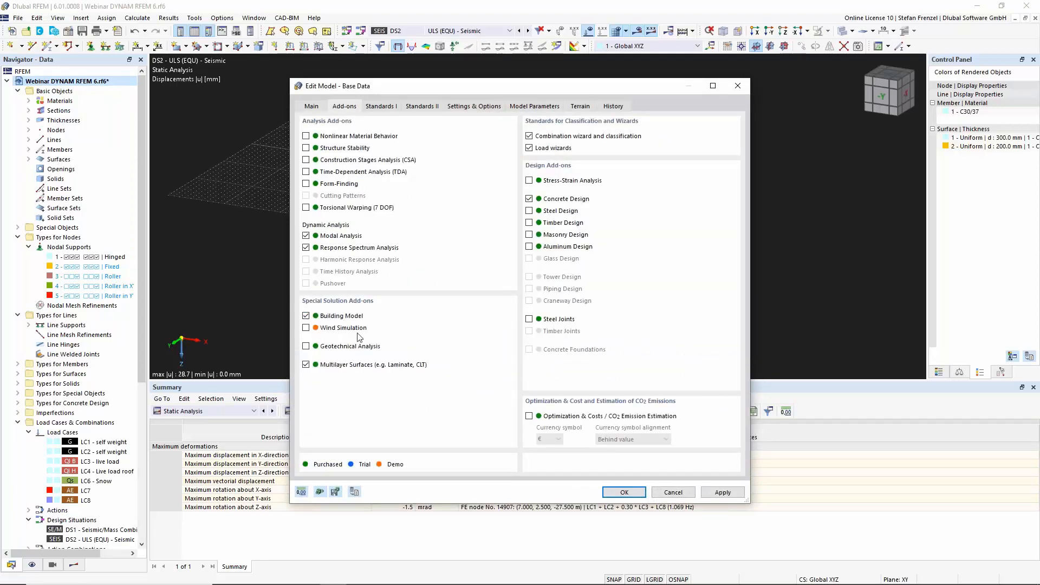
{"action": "left_click", "coordinate": [625, 492]}
- Create a new building story and set its top elevation to -4 m
{"action": "right_click_drag", "start_coordinate": [757, 239], "coordinate": [594, 307]}
{"action": "left_click", "coordinate": [540, 343]}
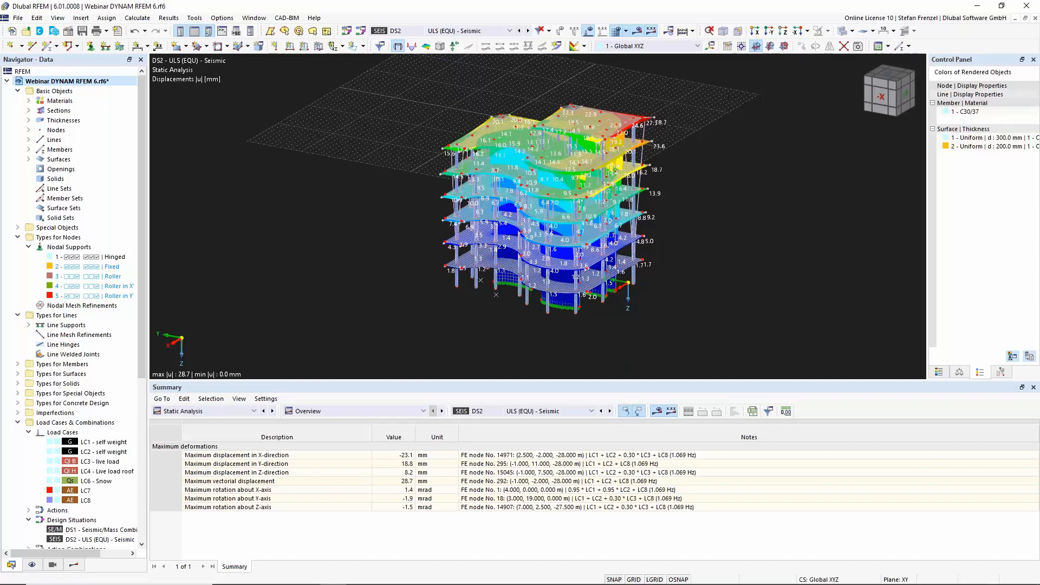
{"action": "left_click_drag", "start_coordinate": [138, 358], "coordinate": [130, 559]}
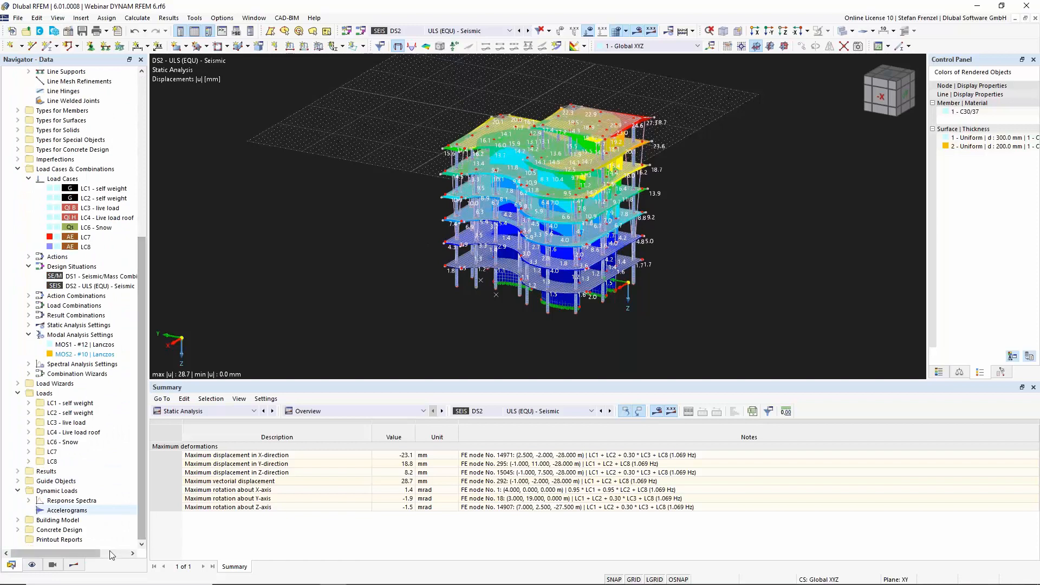
{"action": "left_click", "coordinate": [18, 521]}
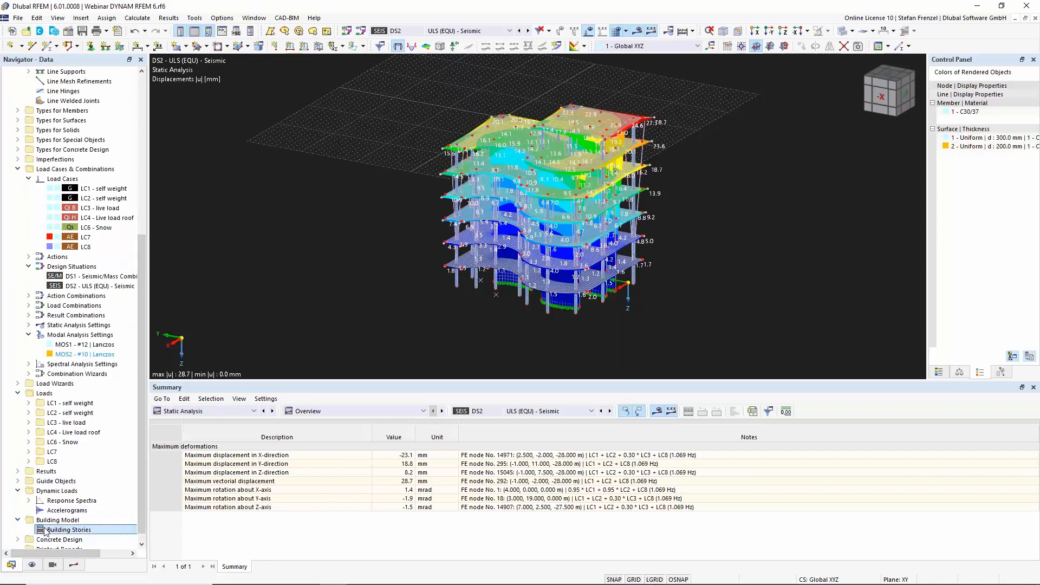
{"action": "right_click", "coordinate": [46, 529]}
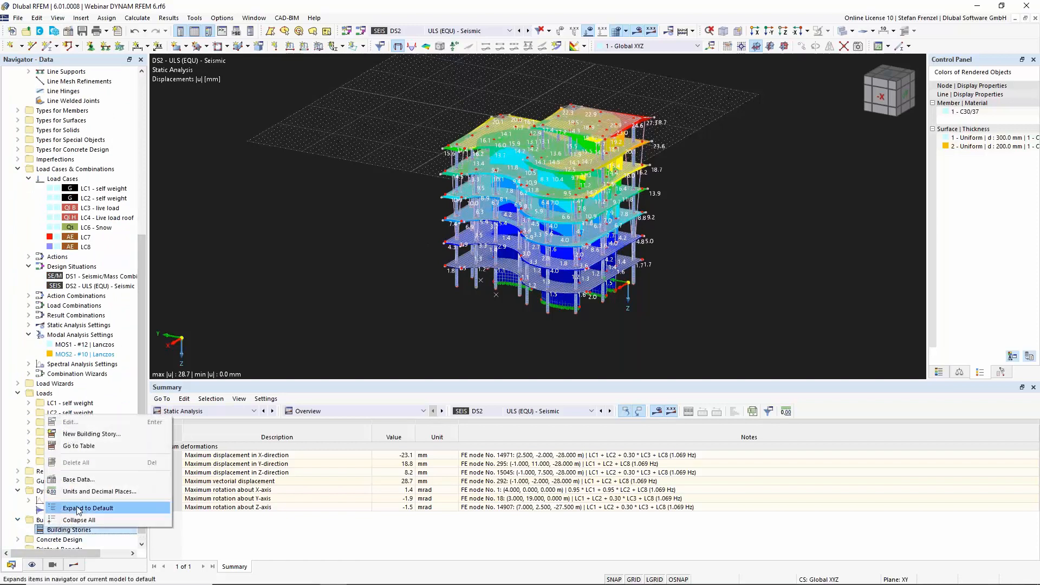
{"action": "left_click", "coordinate": [92, 434]}
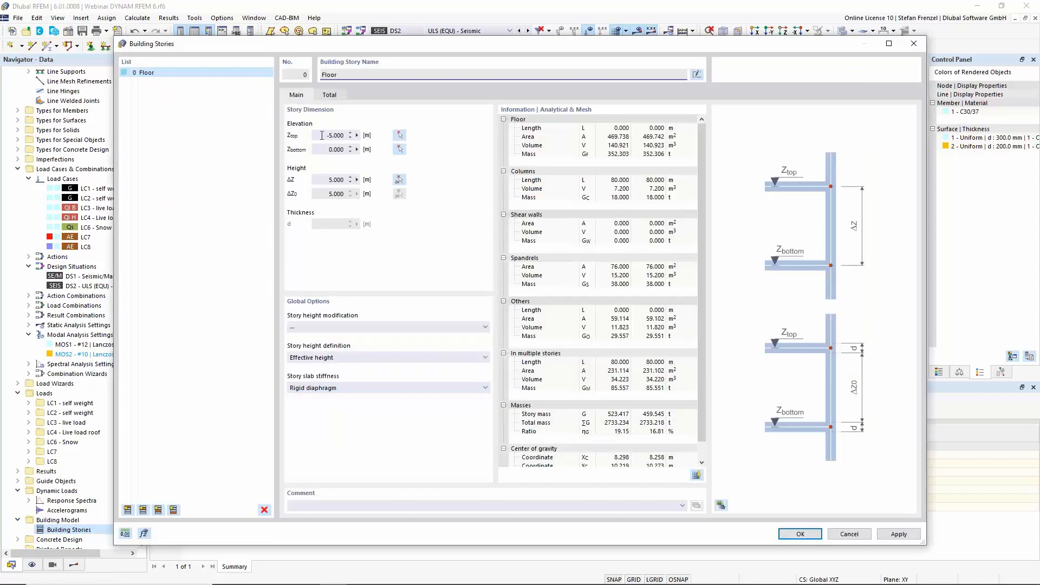
{"action": "left_click", "coordinate": [321, 135]}
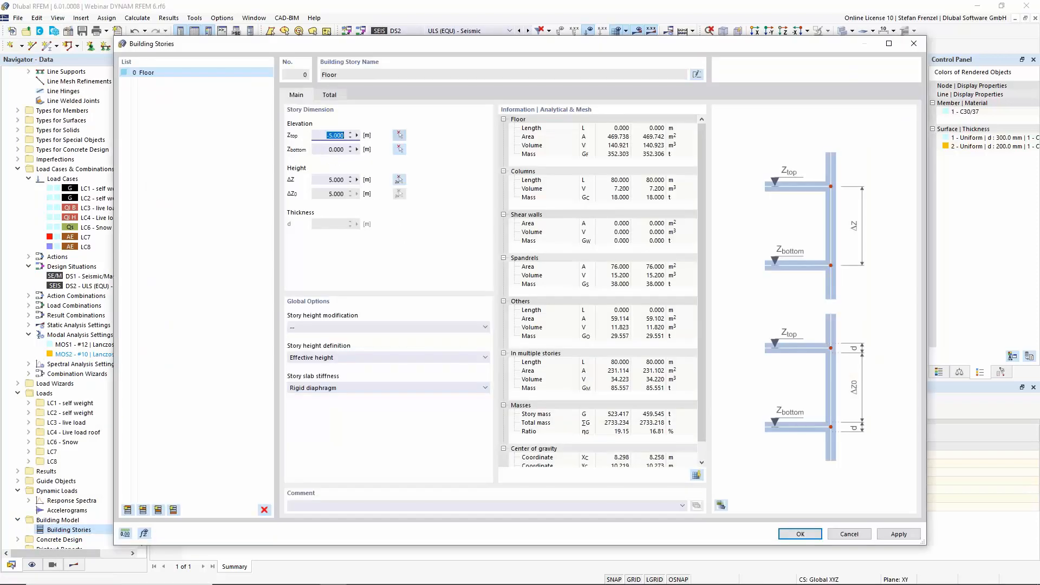
{"action": "type", "text": "-4"}
- Add six more building stories above the first, up to an elevation of -28 m
{"action": "left_click", "coordinate": [143, 510]}
{"action": "left_click", "coordinate": [142, 510]}
{"action": "left_click", "coordinate": [142, 510]}
{"action": "left_click", "coordinate": [142, 510]}
{"action": "left_click", "coordinate": [143, 510]}
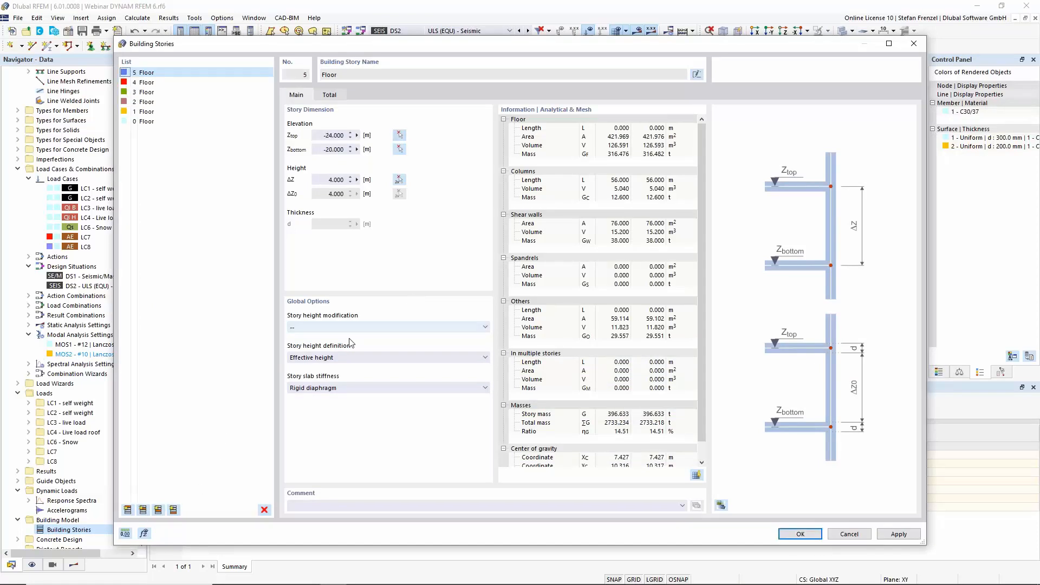
{"action": "left_click", "coordinate": [142, 510]}
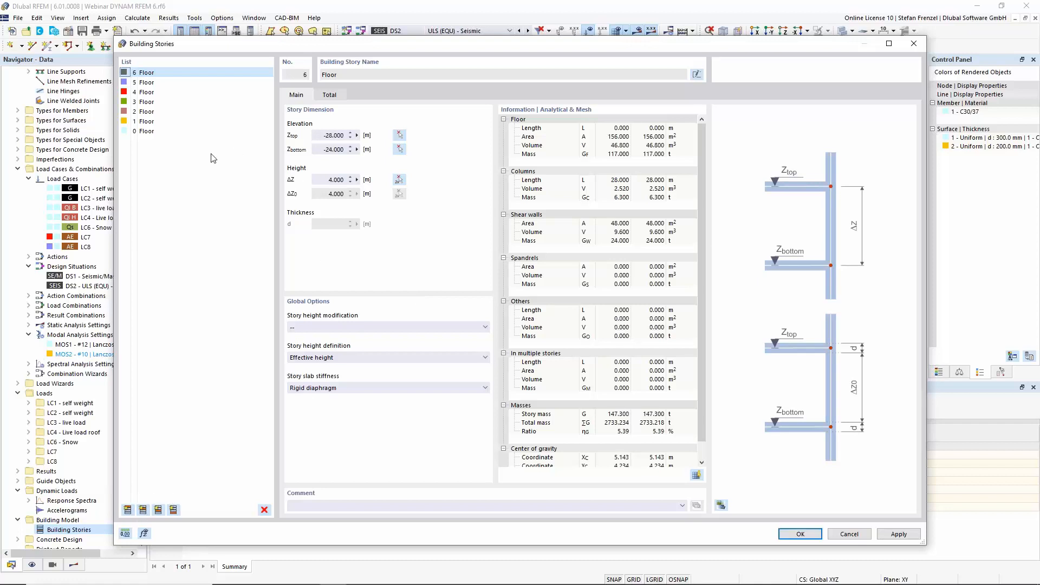
- Remove the rigid diaphragm slab stiffness from all seven building stories and confirm the story definitions
{"action": "left_click", "coordinate": [156, 131], "text": "shift"}
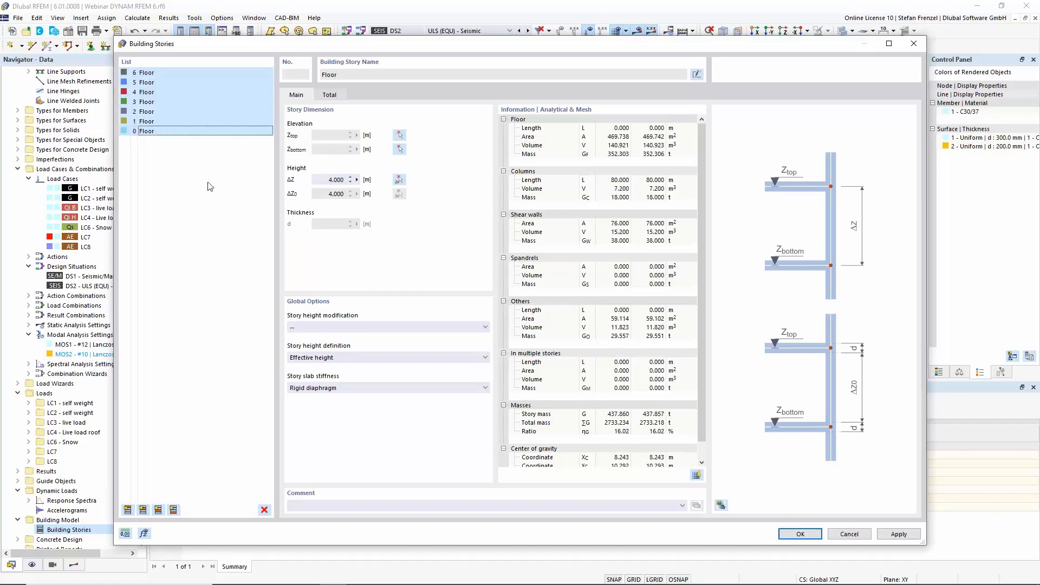
{"action": "left_click", "coordinate": [357, 388]}
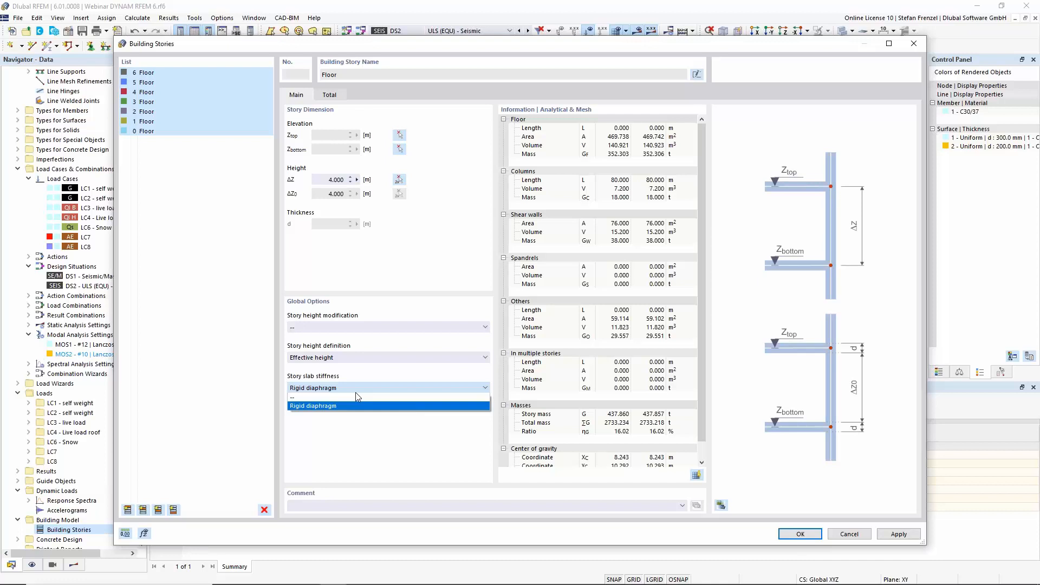
{"action": "left_click", "coordinate": [358, 398]}
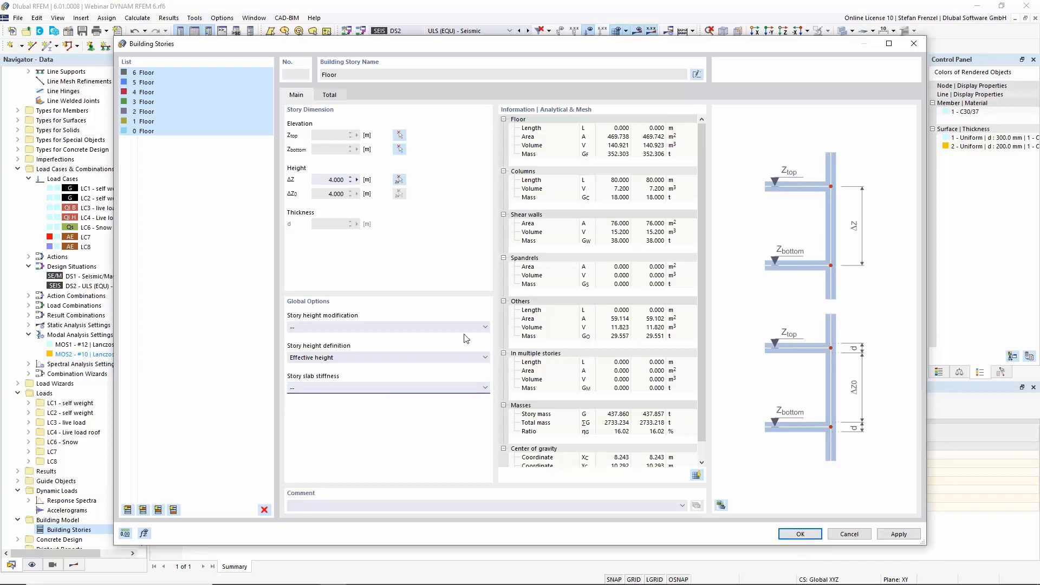
{"action": "left_click", "coordinate": [803, 535]}
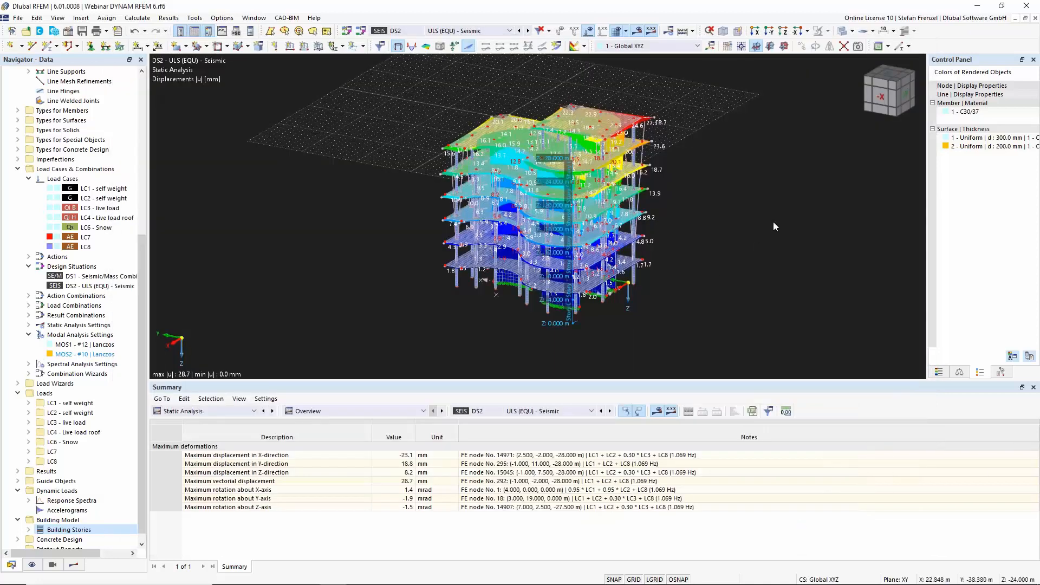
- Inspect the story levels along the building from the side and at an angle, and bring up the result display options
{"action": "middle_click_drag", "start_coordinate": [808, 247], "coordinate": [616, 221], "text": "ctrl"}
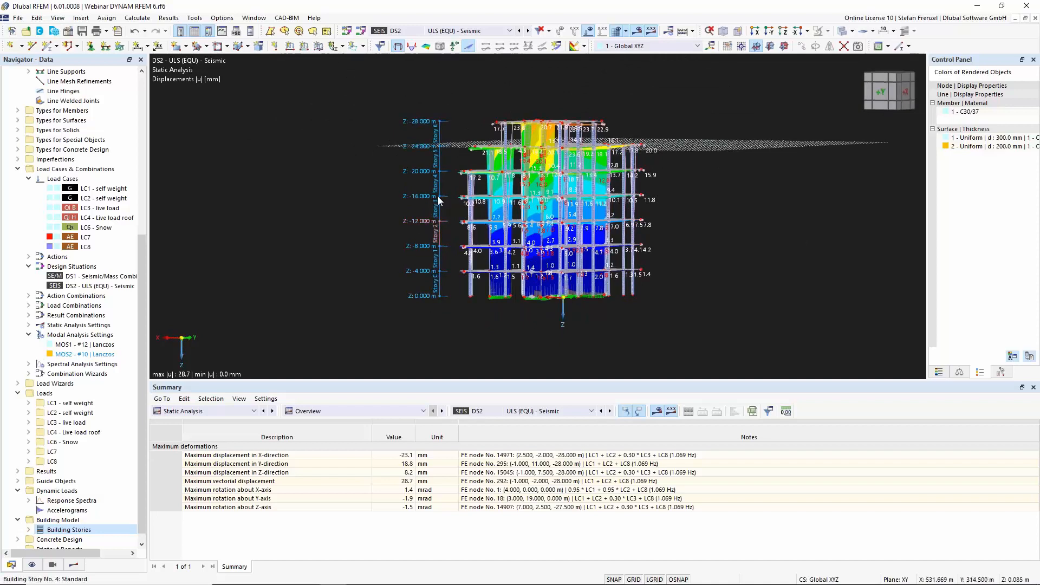
{"action": "scroll", "coordinate": [439, 200], "scroll_direction": "up", "scroll_amount": 2}
{"action": "middle_click_drag", "start_coordinate": [339, 126], "coordinate": [332, 146], "text": "ctrl"}
{"action": "left_click", "coordinate": [74, 565]}
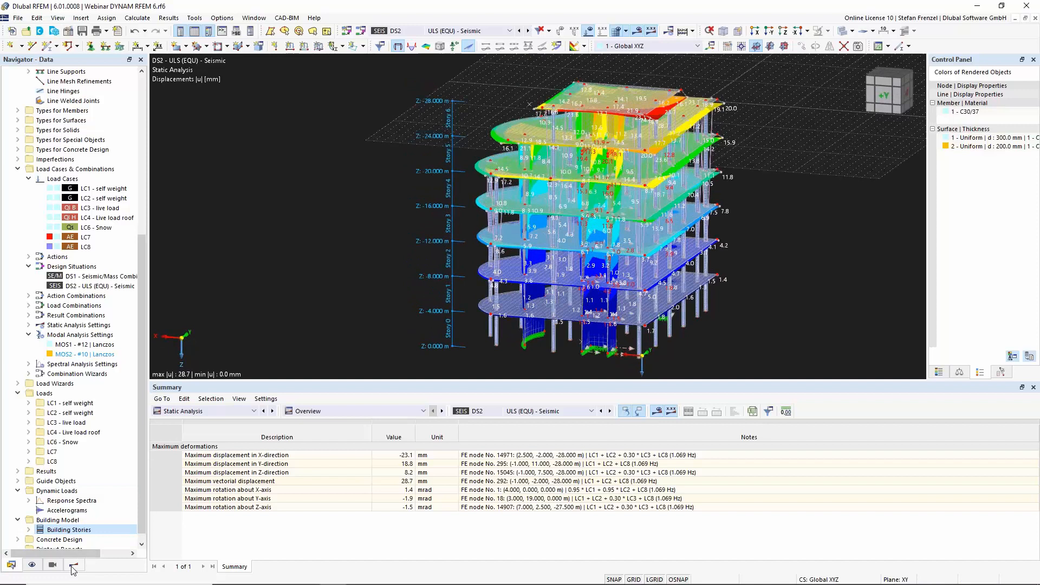
- Switch the displayed results to load case LC8 and list its spectral analysis results by stories
{"action": "left_click", "coordinate": [213, 411]}
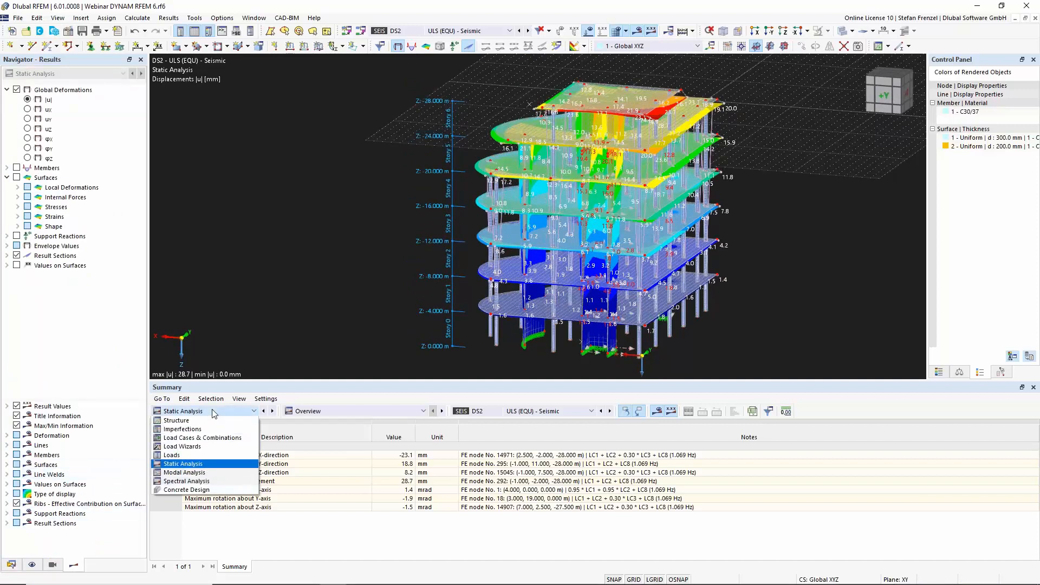
{"action": "left_click", "coordinate": [212, 412]}
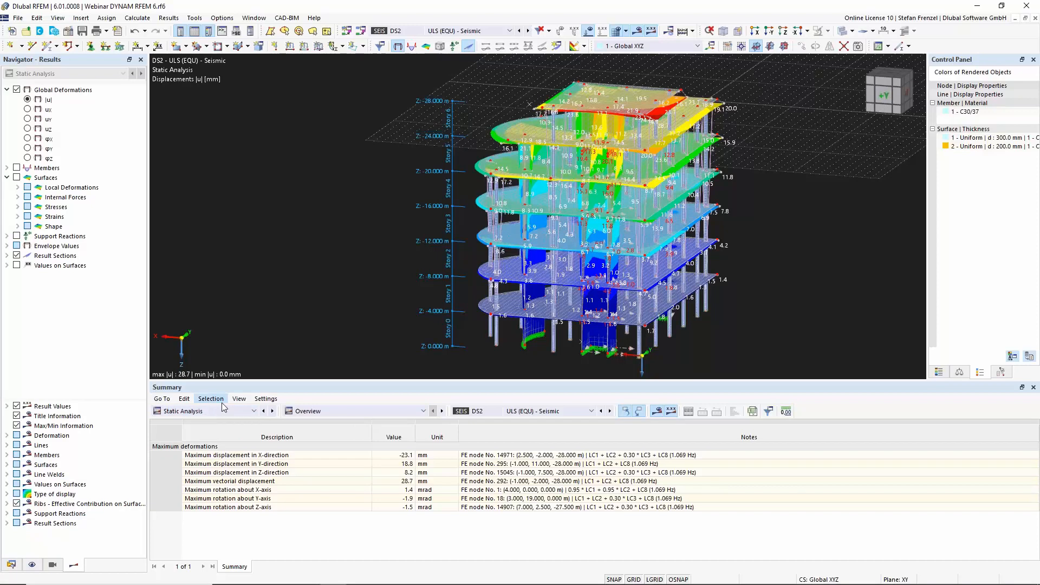
{"action": "left_click", "coordinate": [444, 29]}
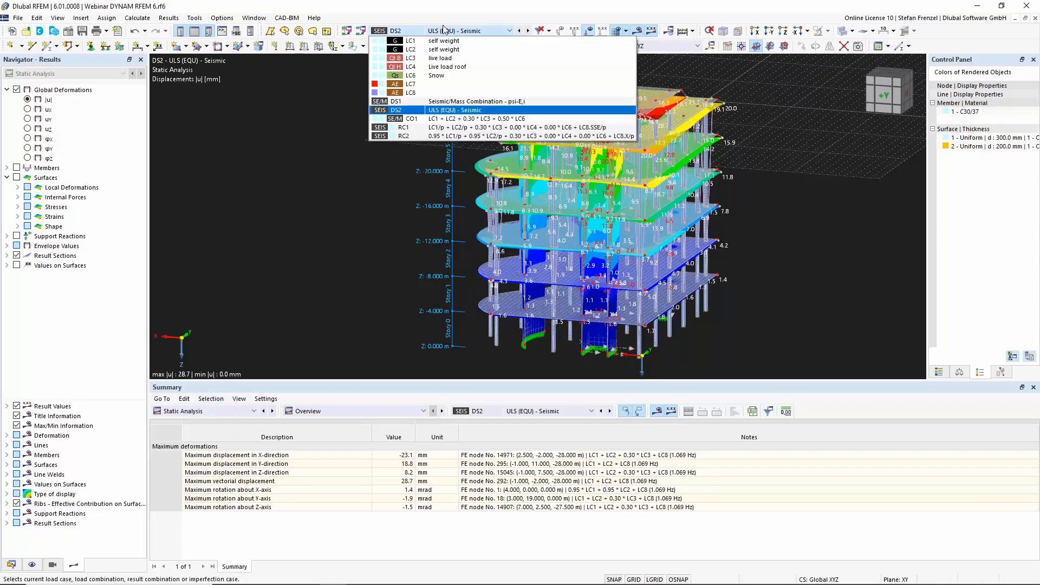
{"action": "left_click", "coordinate": [430, 94]}
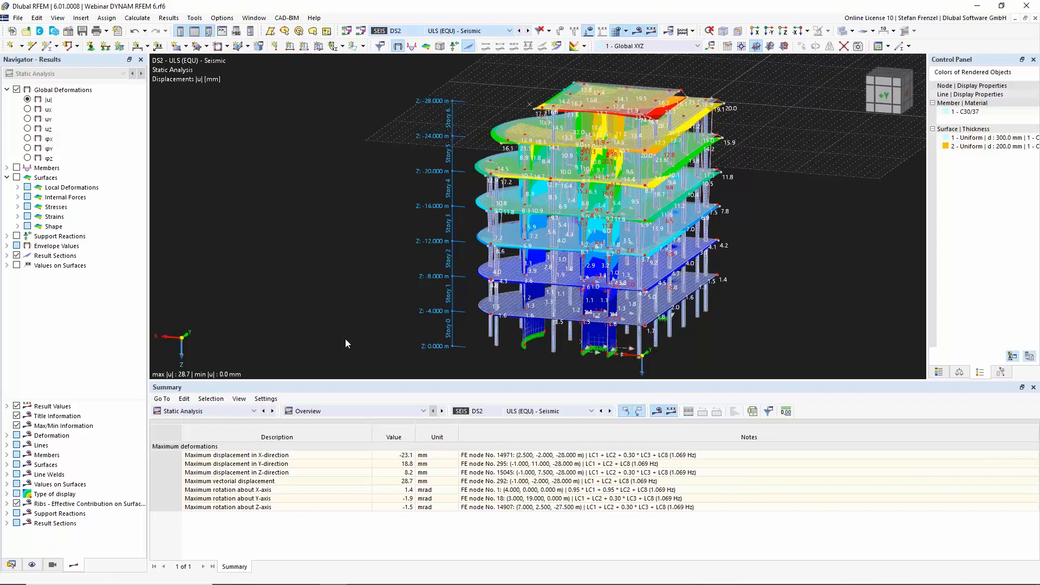
{"action": "left_click", "coordinate": [254, 411]}
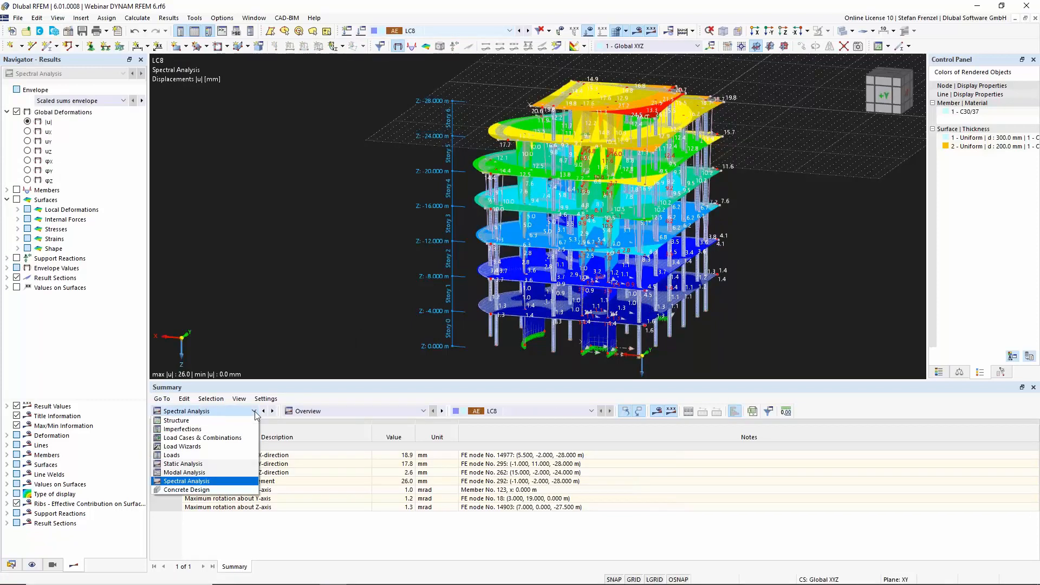
{"action": "left_click", "coordinate": [254, 413]}
{"action": "left_click", "coordinate": [329, 412]}
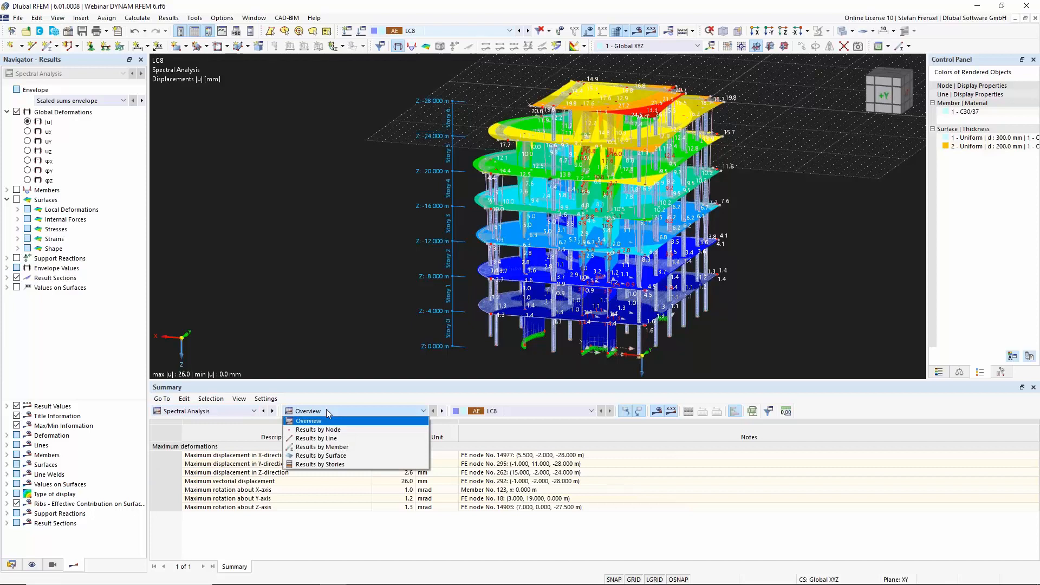
{"action": "left_click", "coordinate": [348, 465]}
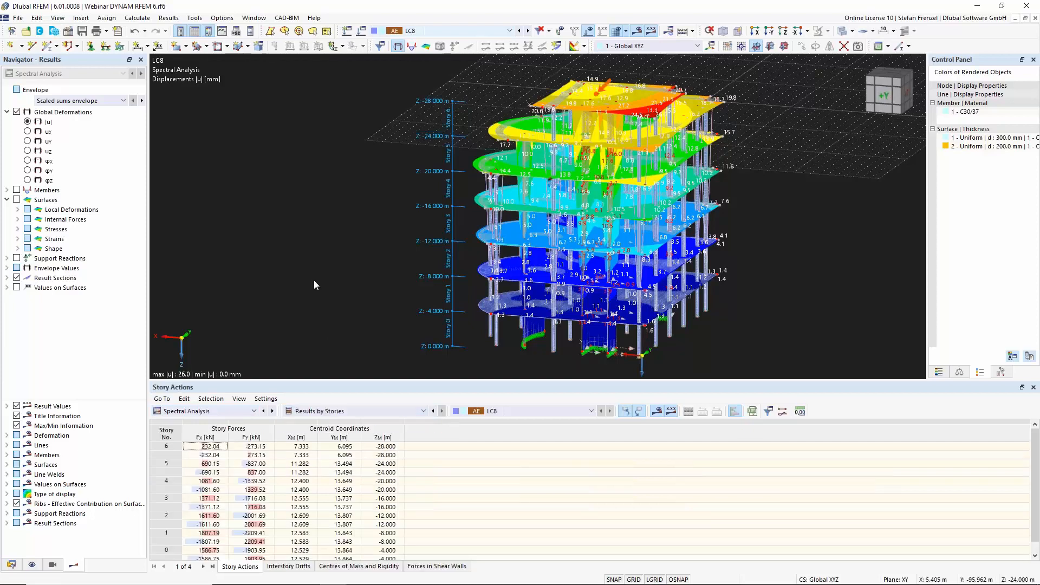
- Review the LC8 story actions, the interstory drifts, and the centres of mass and rigidity of each story
{"action": "scroll", "coordinate": [294, 238], "scroll_direction": "down", "scroll_amount": 2}
{"action": "scroll", "coordinate": [595, 192], "scroll_direction": "up", "scroll_amount": 1}
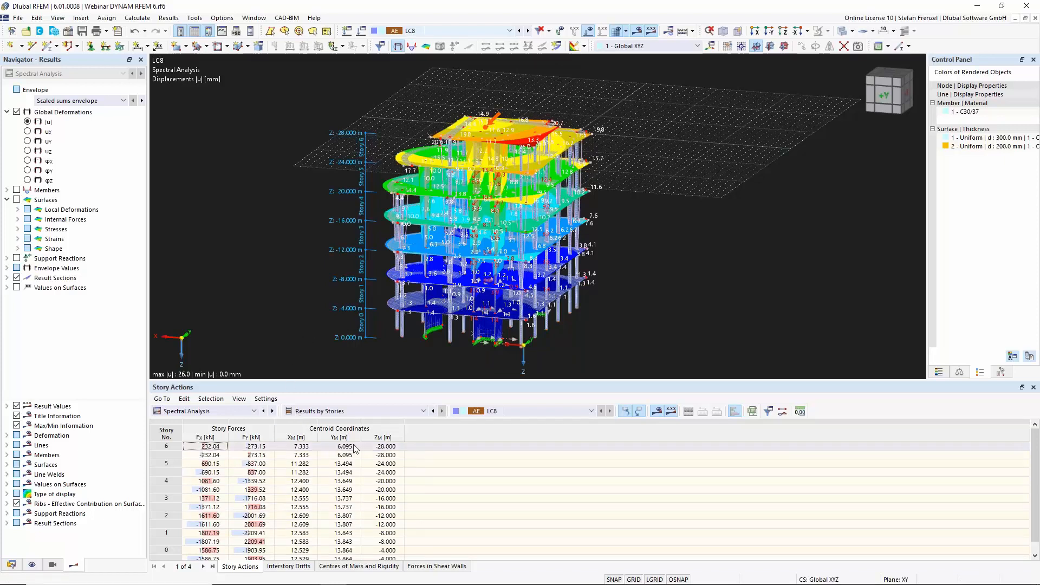
{"action": "left_click", "coordinate": [288, 567]}
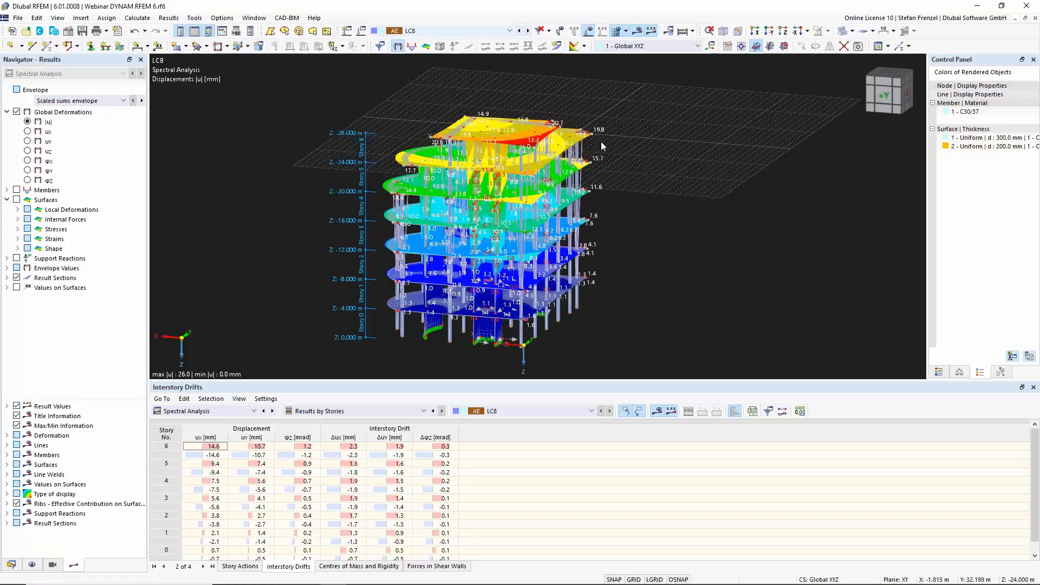
{"action": "left_click", "coordinate": [337, 567]}
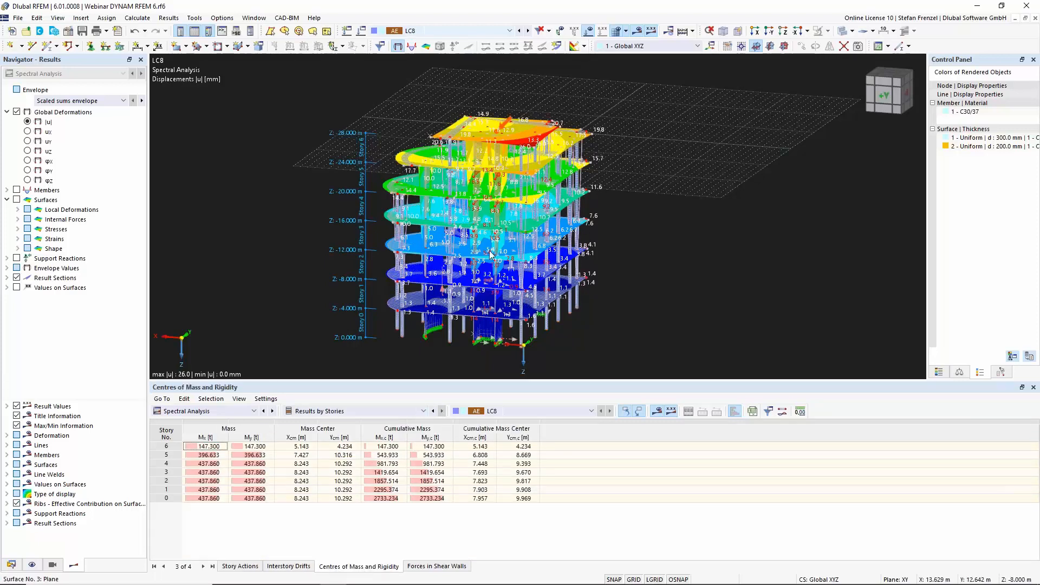
{"action": "middle_click_drag", "start_coordinate": [640, 223], "coordinate": [579, 176], "text": "ctrl"}
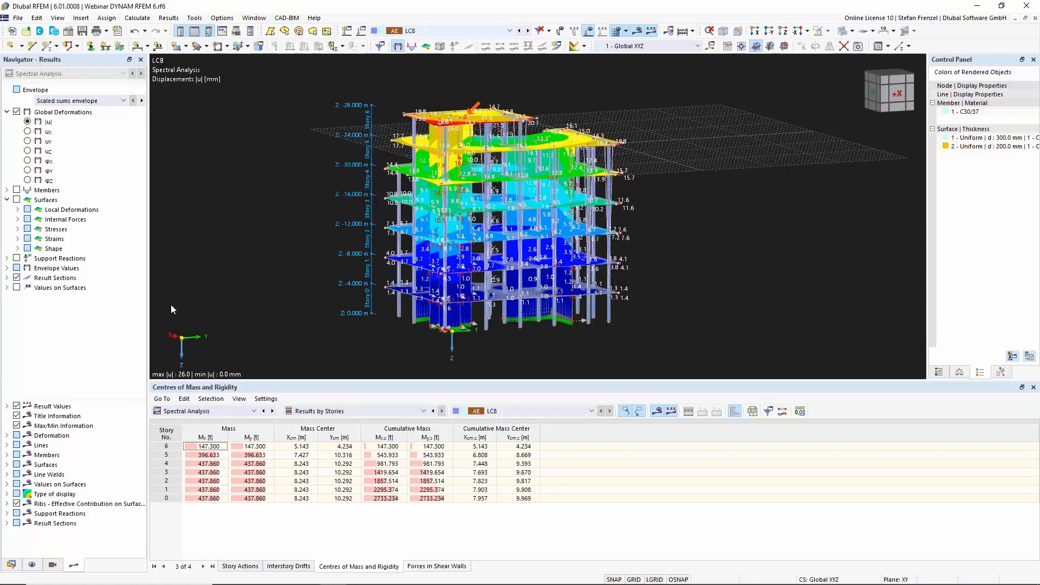
- Examine the forces in the shear walls for each story against the building model
{"action": "left_click", "coordinate": [43, 277]}
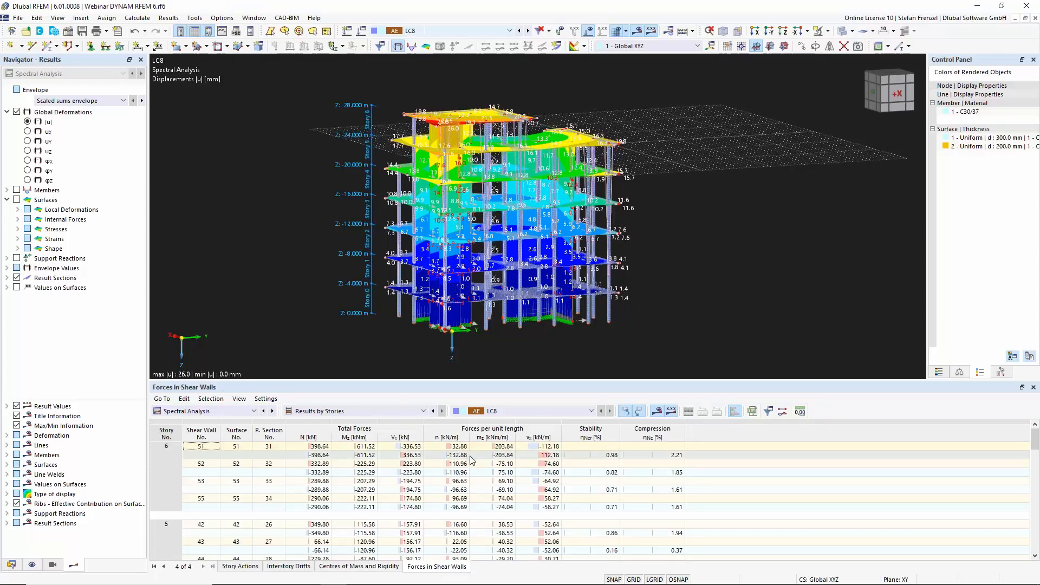
{"action": "middle_click_drag", "start_coordinate": [301, 244], "coordinate": [333, 301], "text": "ctrl"}
{"action": "middle_click_drag", "start_coordinate": [756, 193], "coordinate": [793, 213], "text": "ctrl"}
{"action": "middle_click_drag", "start_coordinate": [724, 222], "coordinate": [546, 208], "text": "ctrl"}
{"action": "right_click", "coordinate": [545, 208]}
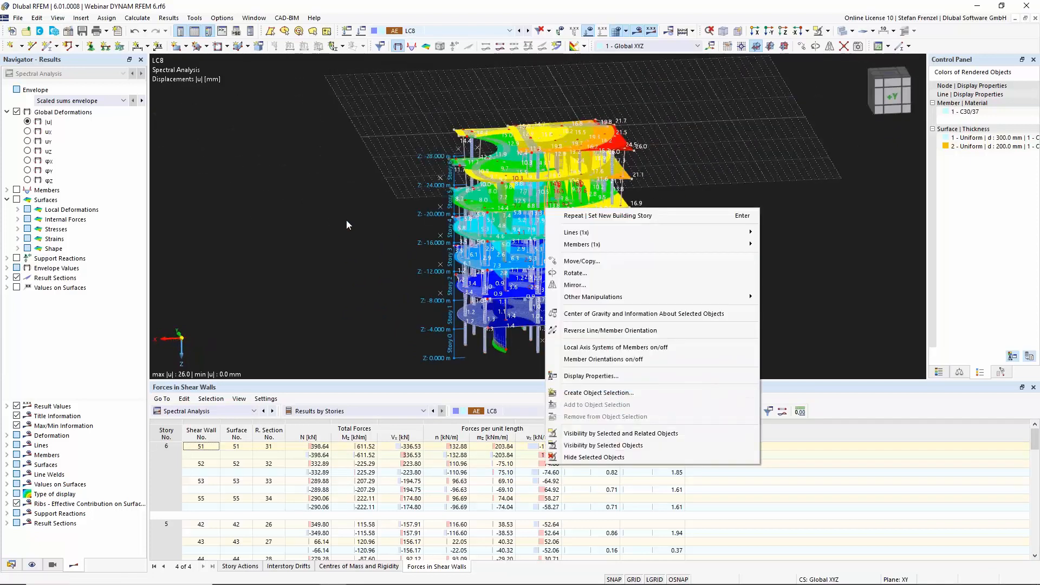
{"action": "left_click", "coordinate": [44, 323]}
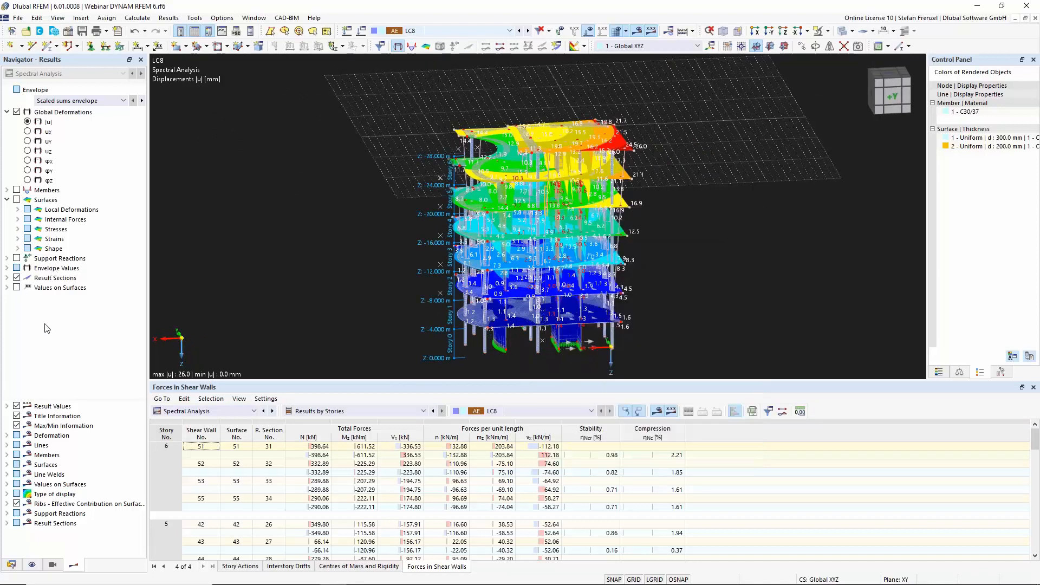
- Expand the result sections and look through the shear wall entries of all stories
{"action": "left_click", "coordinate": [7, 278]}
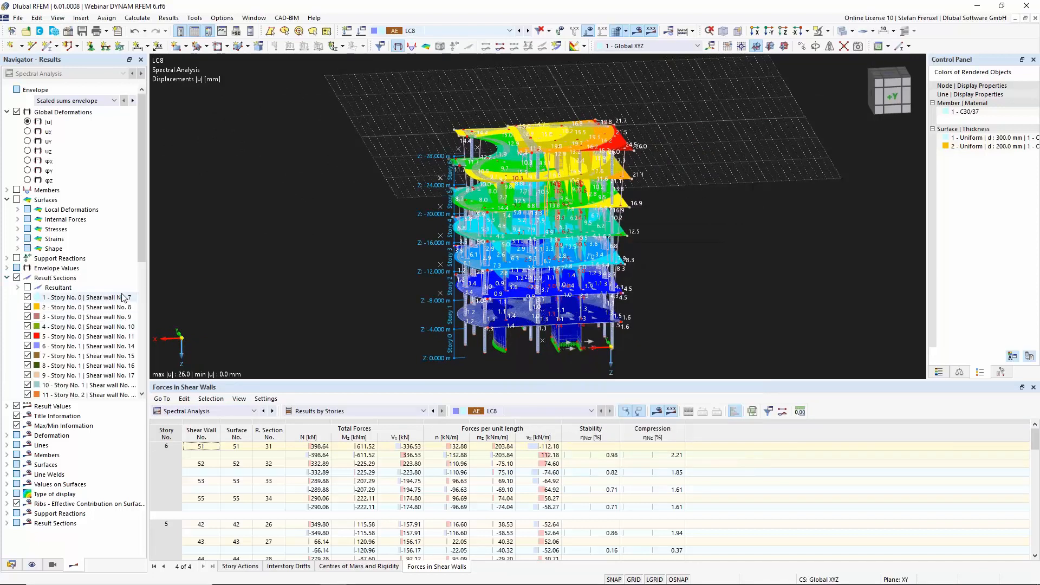
{"action": "left_click_drag", "start_coordinate": [142, 242], "coordinate": [144, 313]}
{"action": "scroll", "coordinate": [142, 317], "scroll_direction": "down", "scroll_amount": 4}
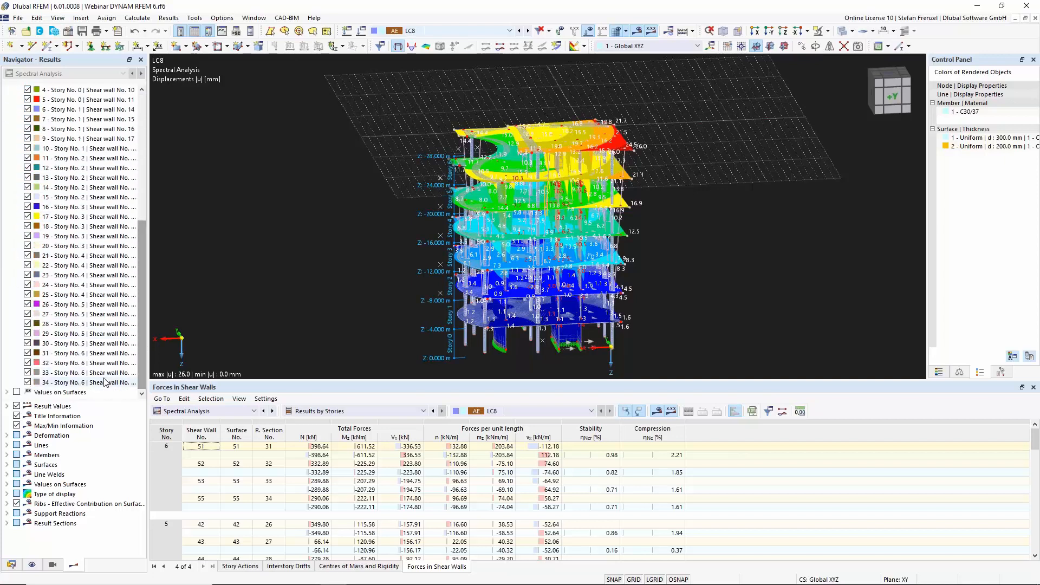
{"action": "scroll", "coordinate": [135, 215], "scroll_direction": "up", "scroll_amount": 8}
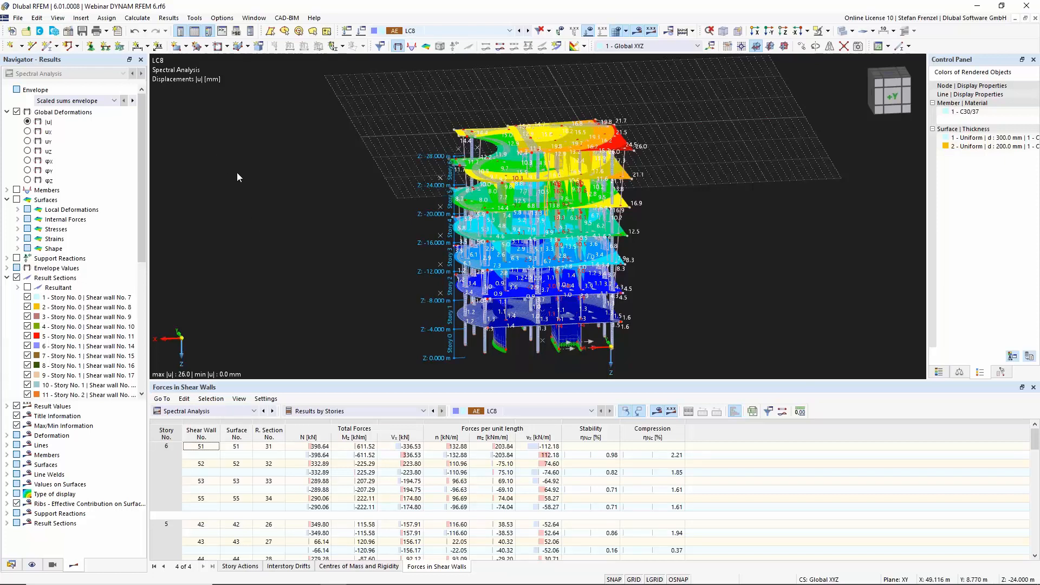
- Start a printout report and exclude Members - Internal Forces by Section and Story Actions from its spectral analysis results
{"action": "left_click", "coordinate": [122, 34]}
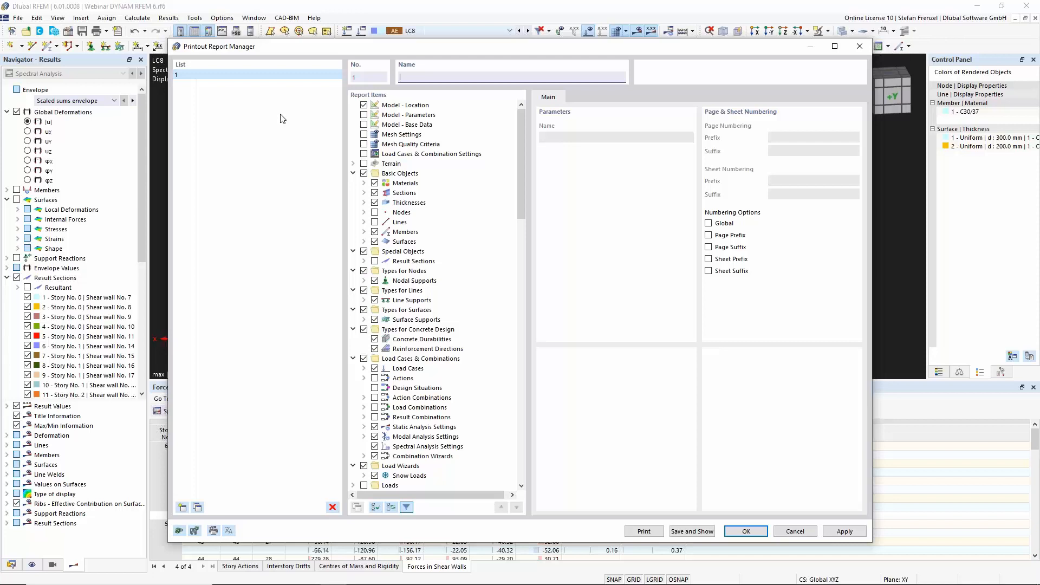
{"action": "left_click_drag", "start_coordinate": [521, 164], "coordinate": [518, 397]}
{"action": "left_click_drag", "start_coordinate": [518, 355], "coordinate": [525, 422]}
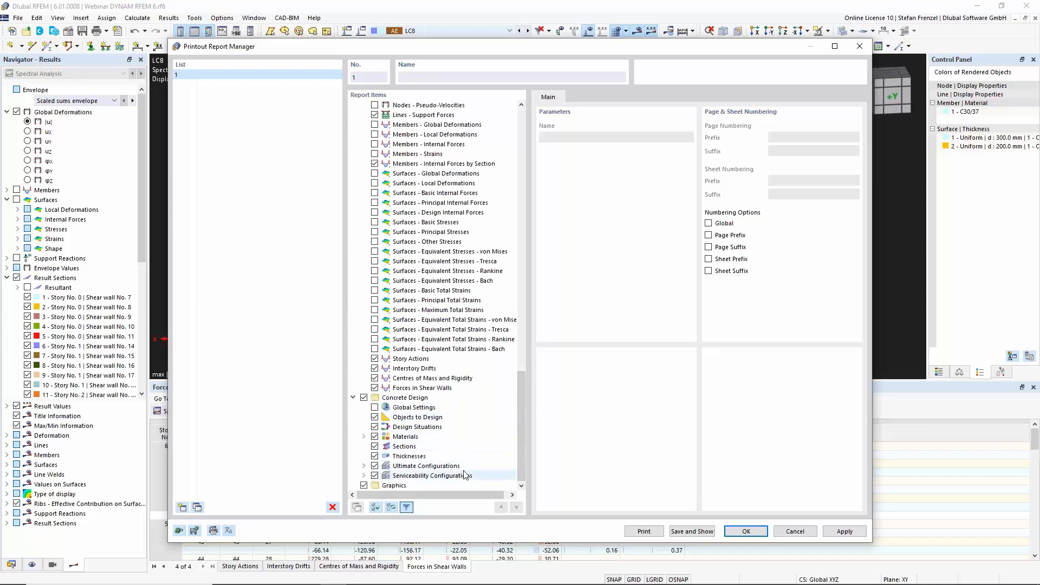
{"action": "left_click_drag", "start_coordinate": [523, 442], "coordinate": [521, 425]}
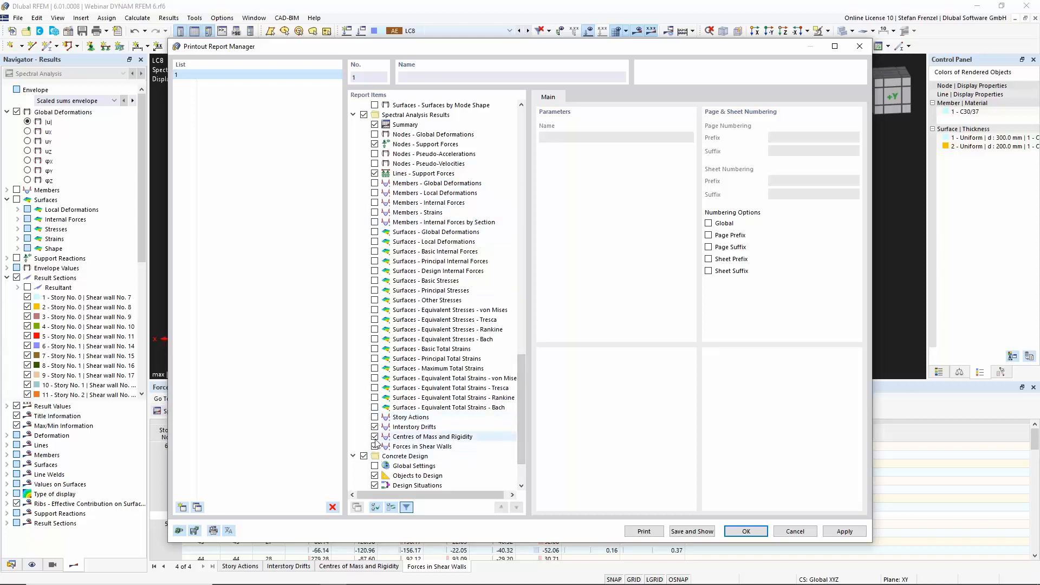
- Exclude the Concrete Design and Graphics chapters from the printout report and save its item selection
{"action": "left_click_drag", "start_coordinate": [518, 443], "coordinate": [539, 229]}
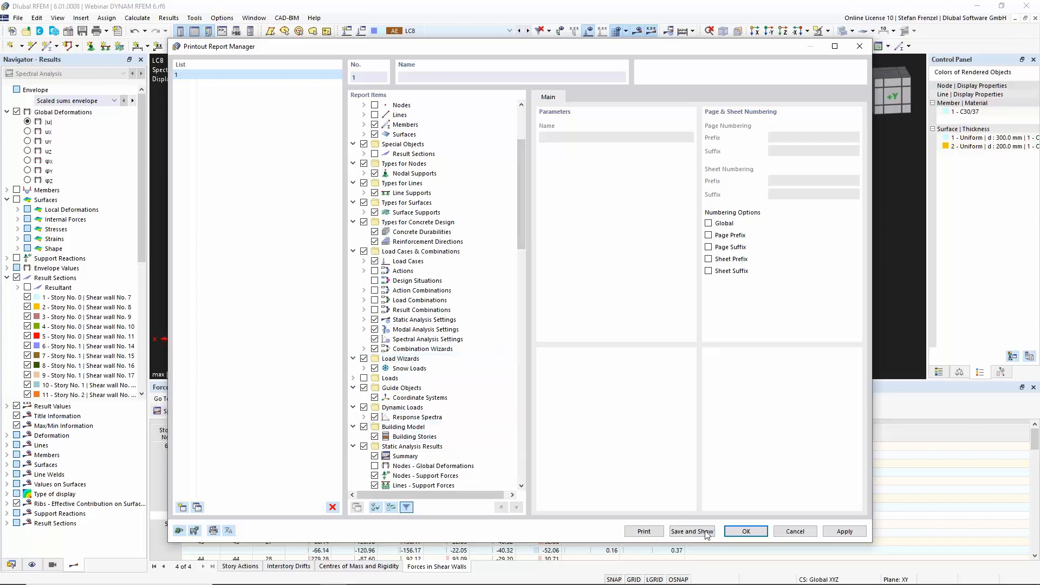
{"action": "left_click_drag", "start_coordinate": [520, 225], "coordinate": [529, 467]}
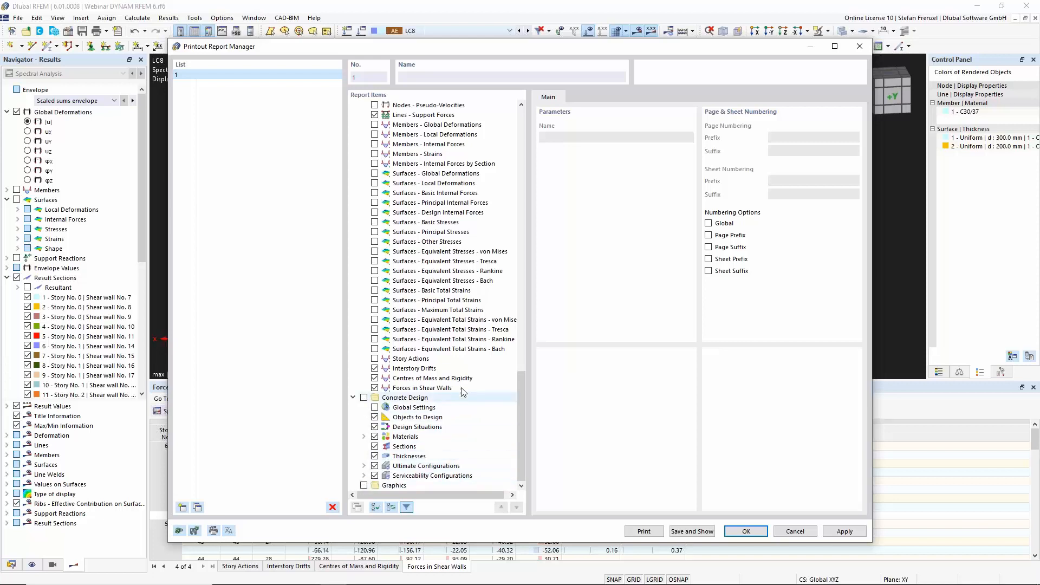
{"action": "scroll", "coordinate": [449, 389], "scroll_direction": "up", "scroll_amount": 2}
{"action": "scroll", "coordinate": [449, 389], "scroll_direction": "up", "scroll_amount": 4}
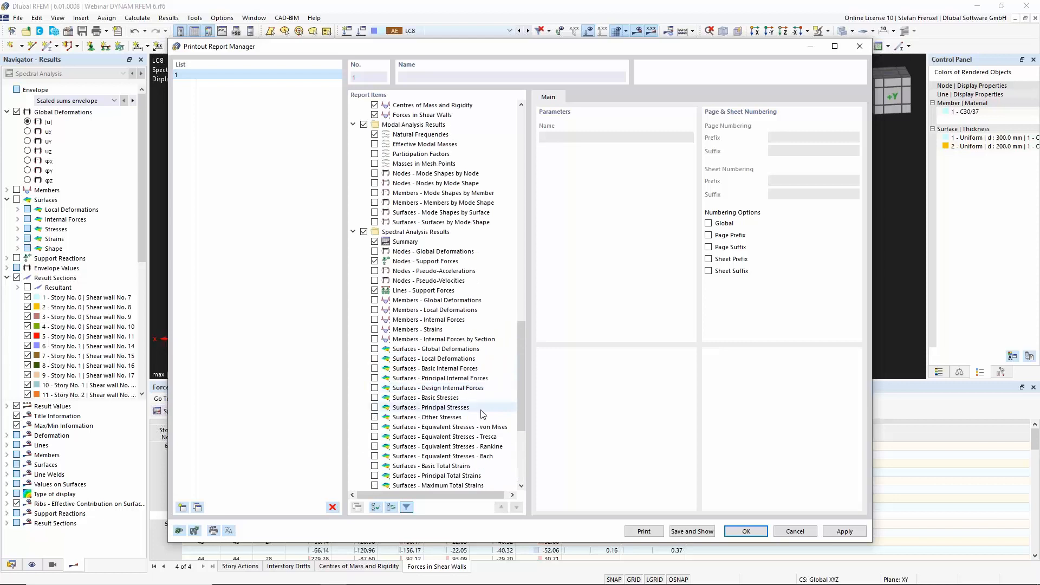
{"action": "left_click", "coordinate": [745, 533]}
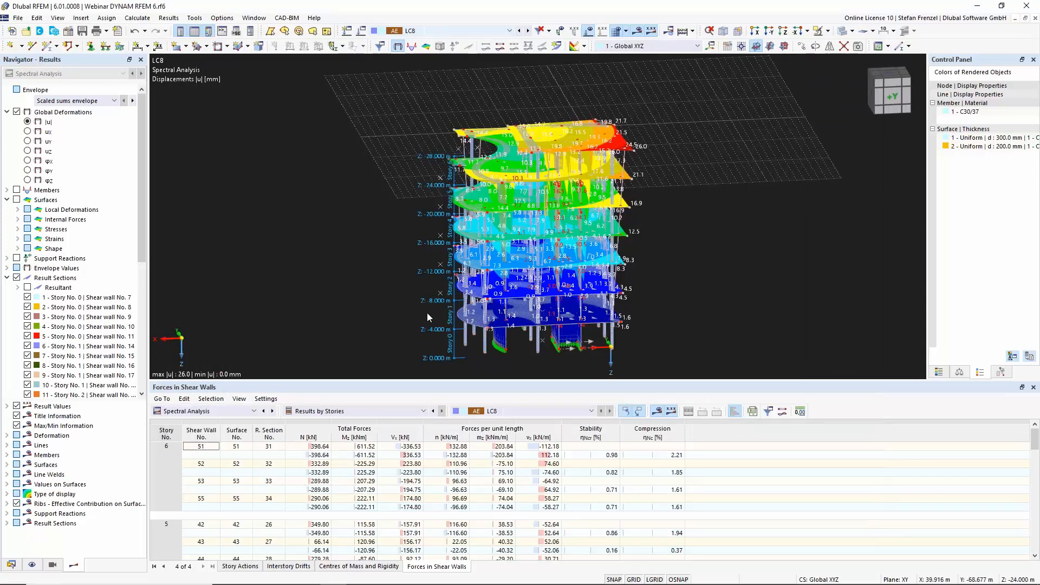
{"action": "middle_click_drag", "start_coordinate": [369, 251], "coordinate": [295, 322], "text": "ctrl"}
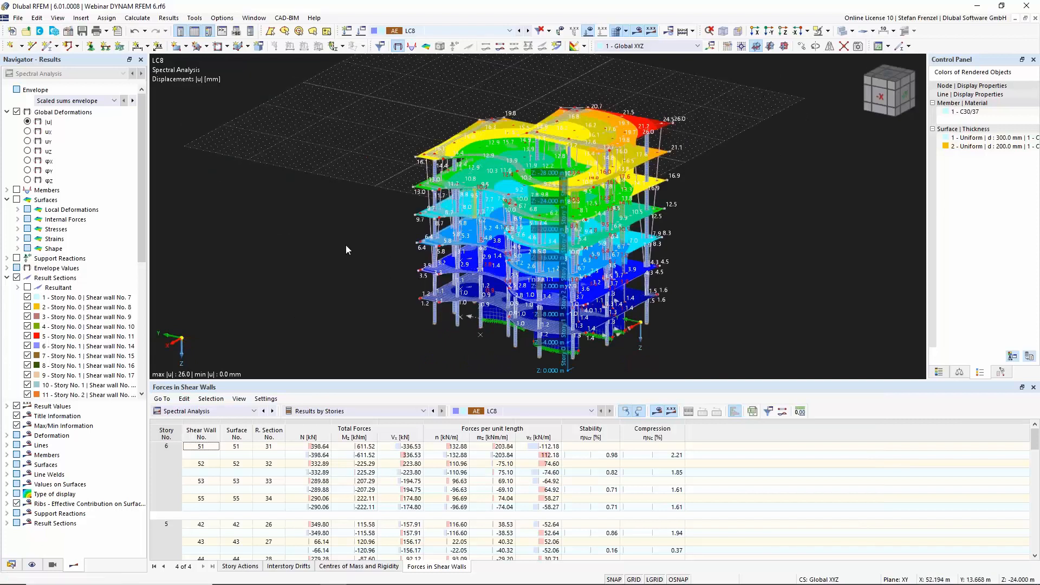
{"action": "scroll", "coordinate": [330, 249], "scroll_direction": "down", "scroll_amount": 3}
{"action": "scroll", "coordinate": [368, 301], "scroll_direction": "up", "scroll_amount": 3}
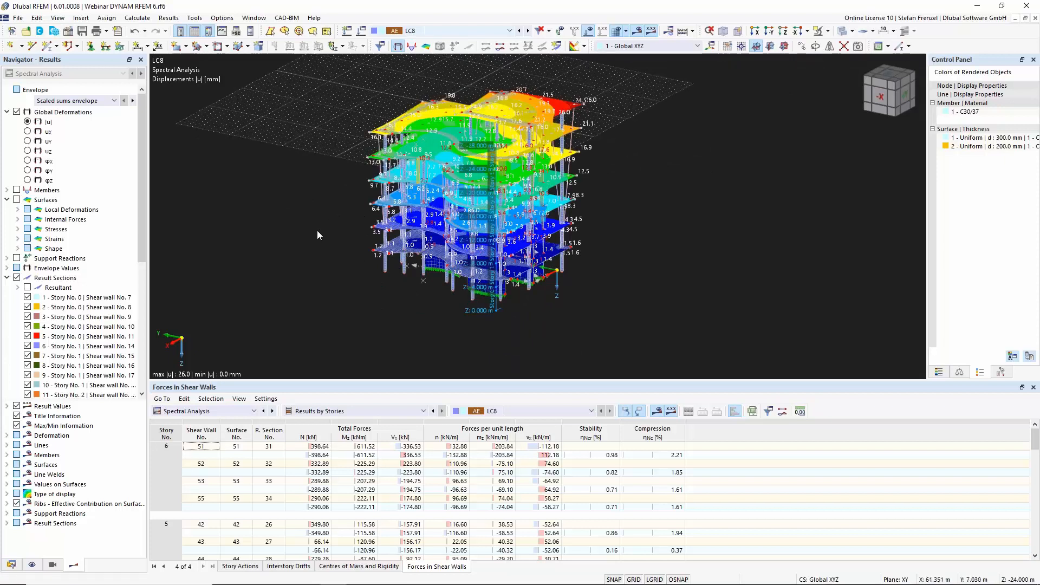
{"action": "scroll", "coordinate": [317, 233], "scroll_direction": "down", "scroll_amount": 1}
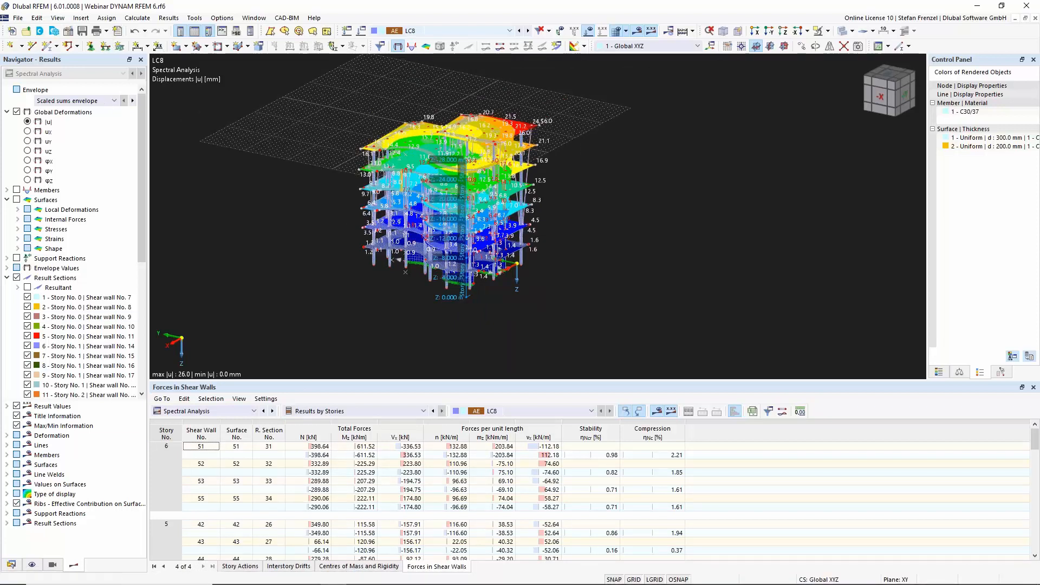
- Find printout report 1 among the project data and open it
{"action": "left_click", "coordinate": [13, 564]}
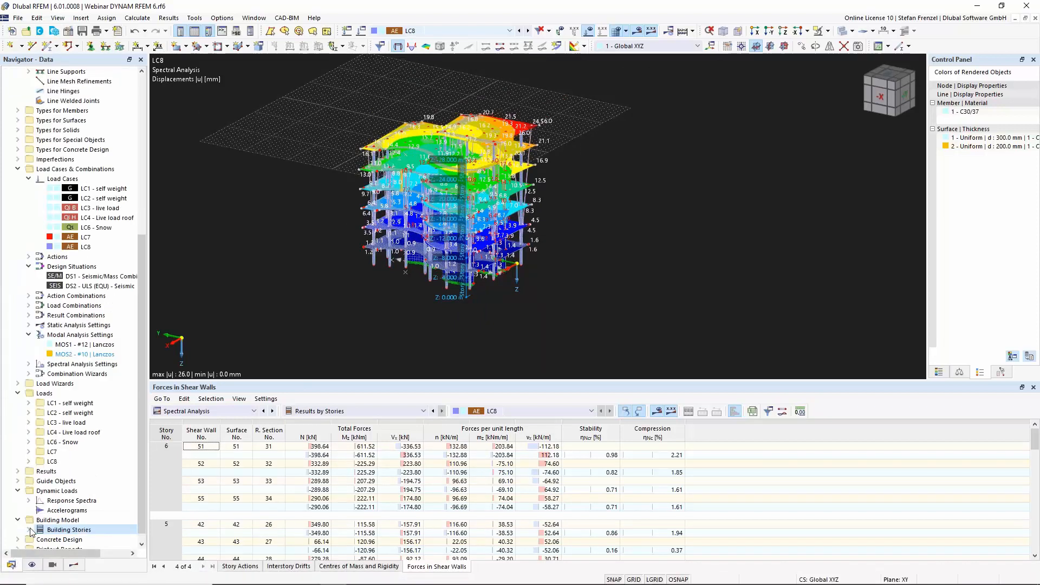
{"action": "scroll", "coordinate": [70, 434], "scroll_direction": "down", "scroll_amount": 1}
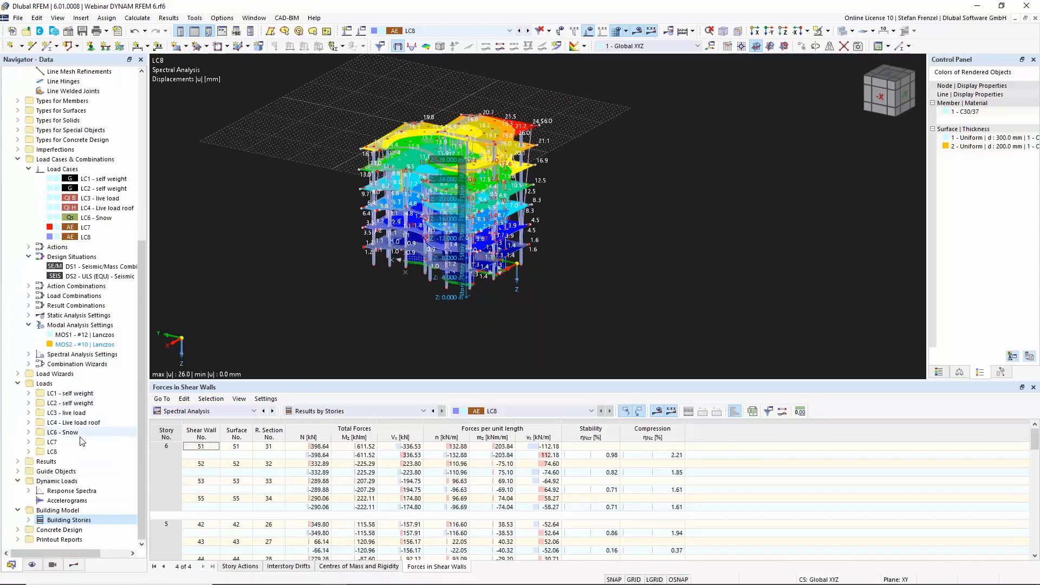
{"action": "left_click", "coordinate": [18, 540]}
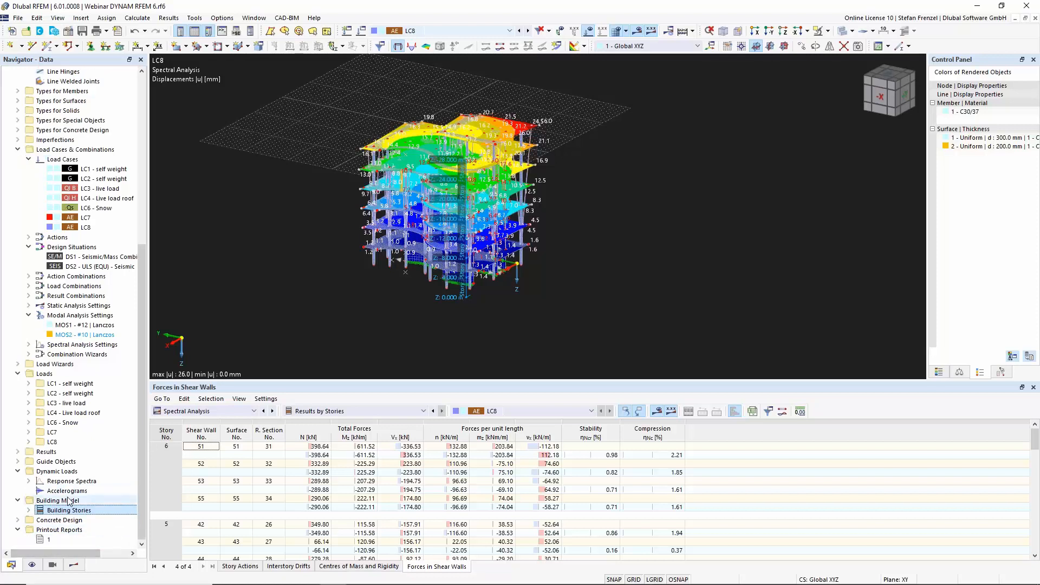
{"action": "left_click", "coordinate": [50, 544]}
{"action": "double_click", "coordinate": [49, 543]}
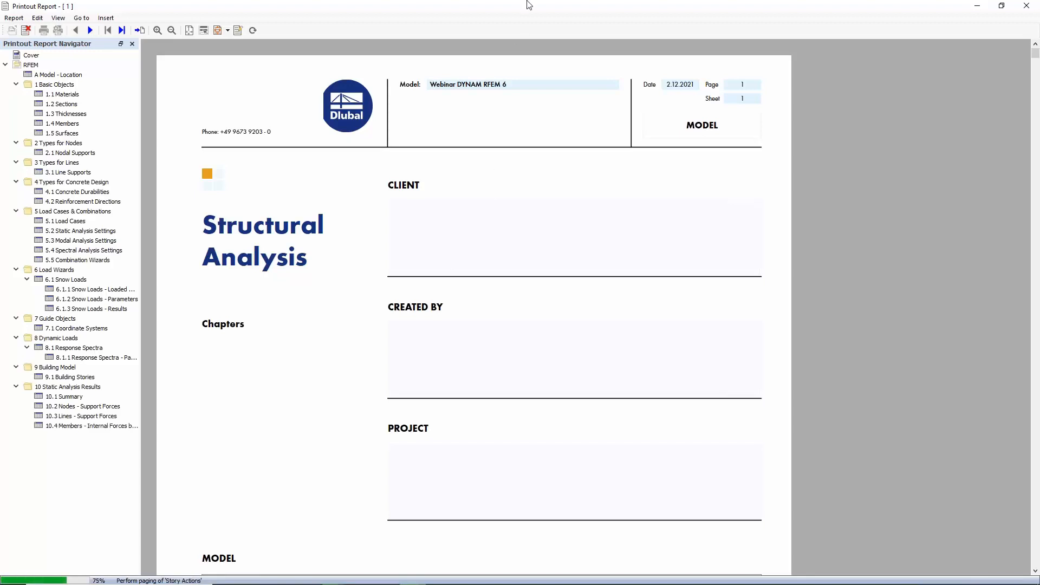
- Place the report beside the model window, return it to full screen, and show chapter 4.2 Reinforcement Directions
{"action": "left_click_drag", "start_coordinate": [526, 8], "coordinate": [1, 10]}
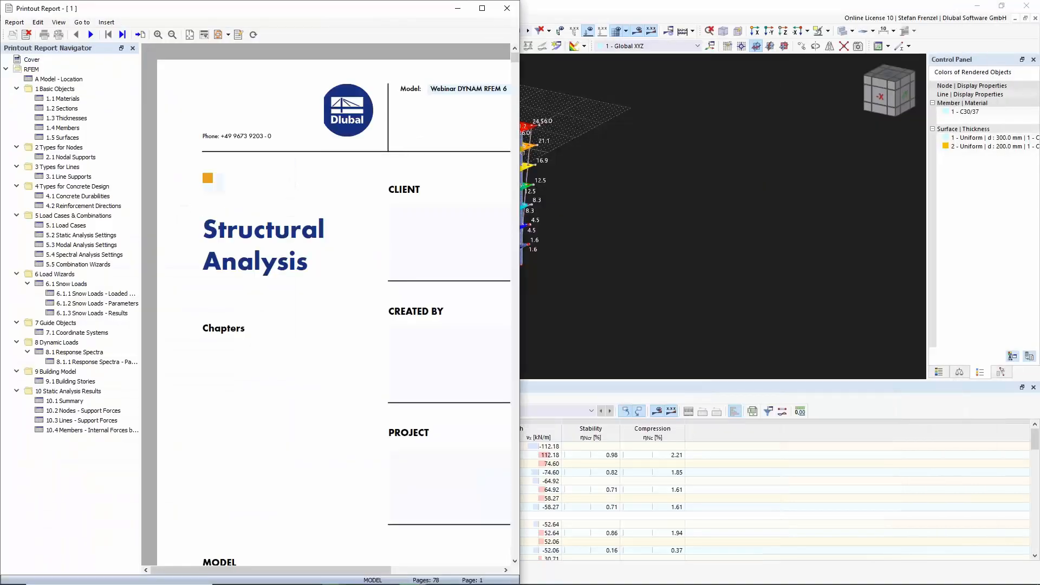
{"action": "left_click", "coordinate": [571, 174]}
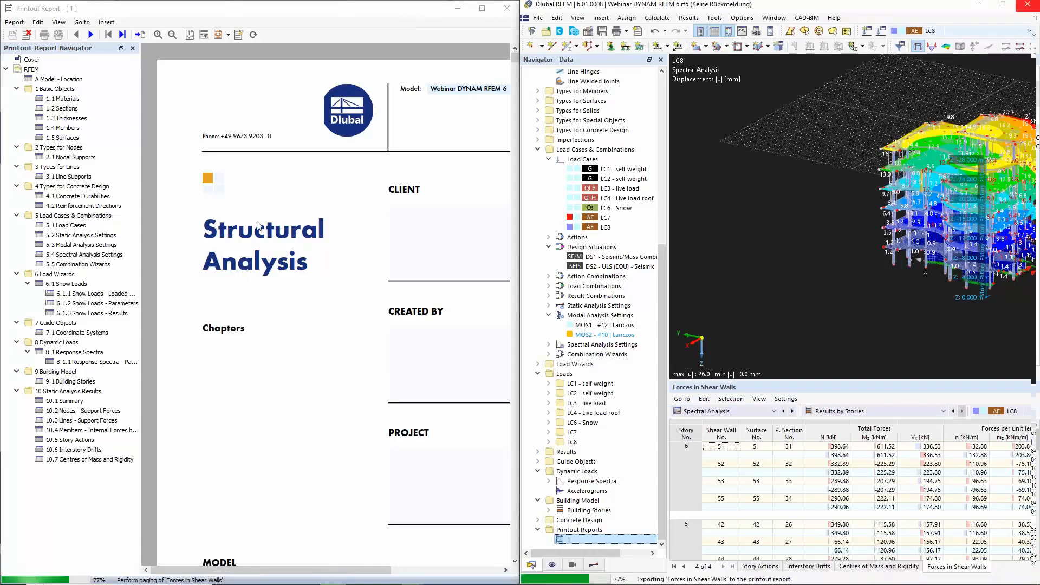
{"action": "mouse_move", "coordinate": [351, 11]}
{"action": "left_mouse_down"}
{"action": "mouse_move", "coordinate": [342, 53]}
{"action": "mouse_move", "coordinate": [346, 1]}
{"action": "left_mouse_up"}
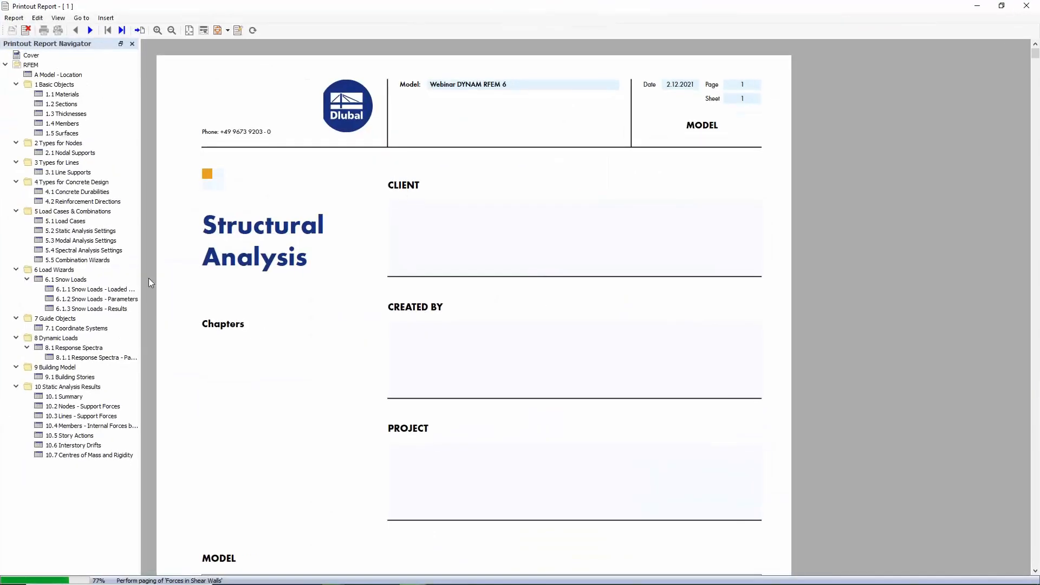
{"action": "left_click", "coordinate": [63, 201]}
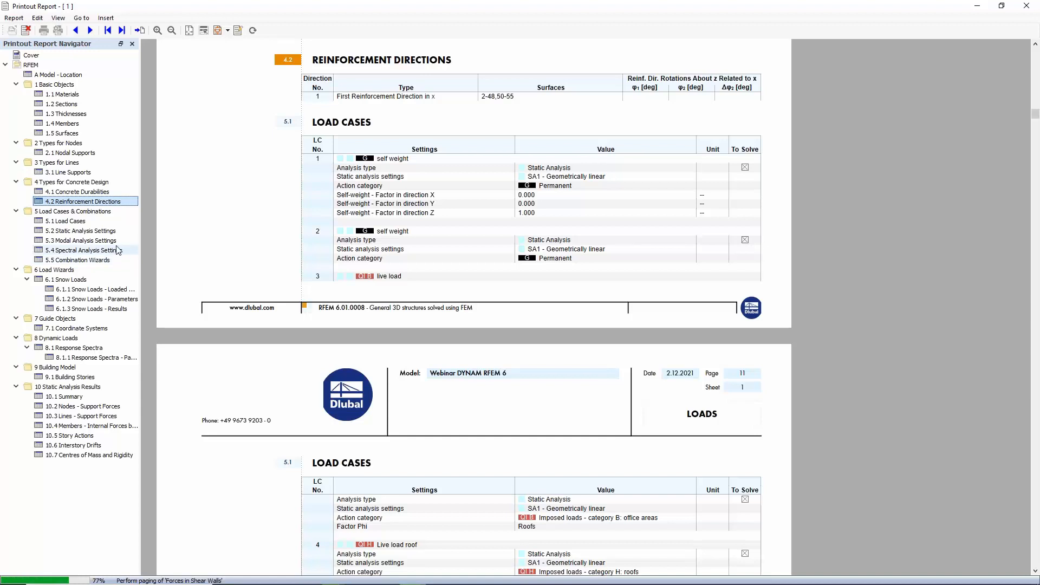
- Review the report's chapters 8.1 Response Spectra with the building stories, 5.1 Load Cases and 5.2 Static Analysis Settings
{"action": "left_click", "coordinate": [80, 349]}
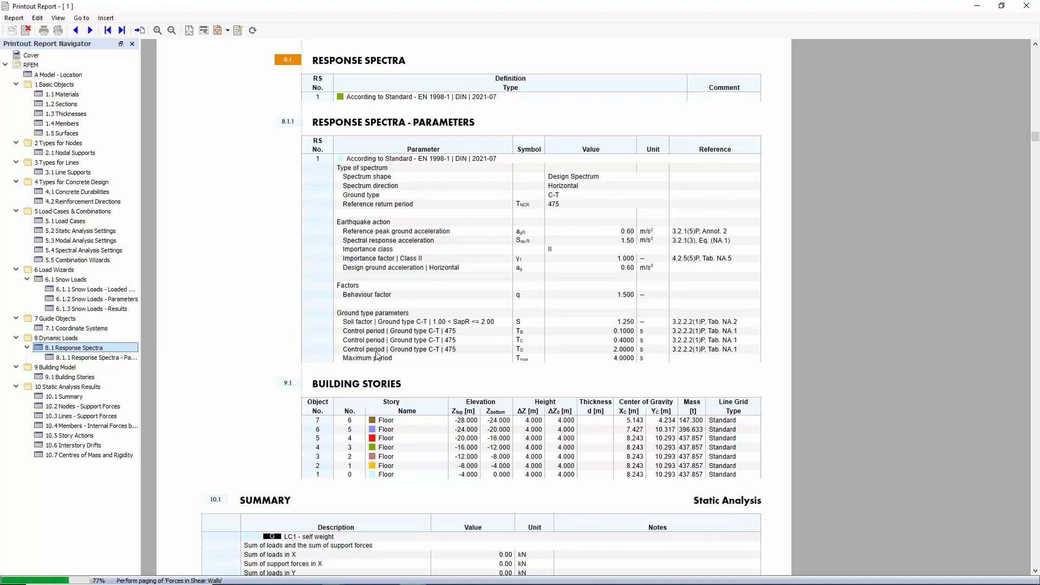
{"action": "scroll", "coordinate": [382, 347], "scroll_direction": "down", "scroll_amount": 3}
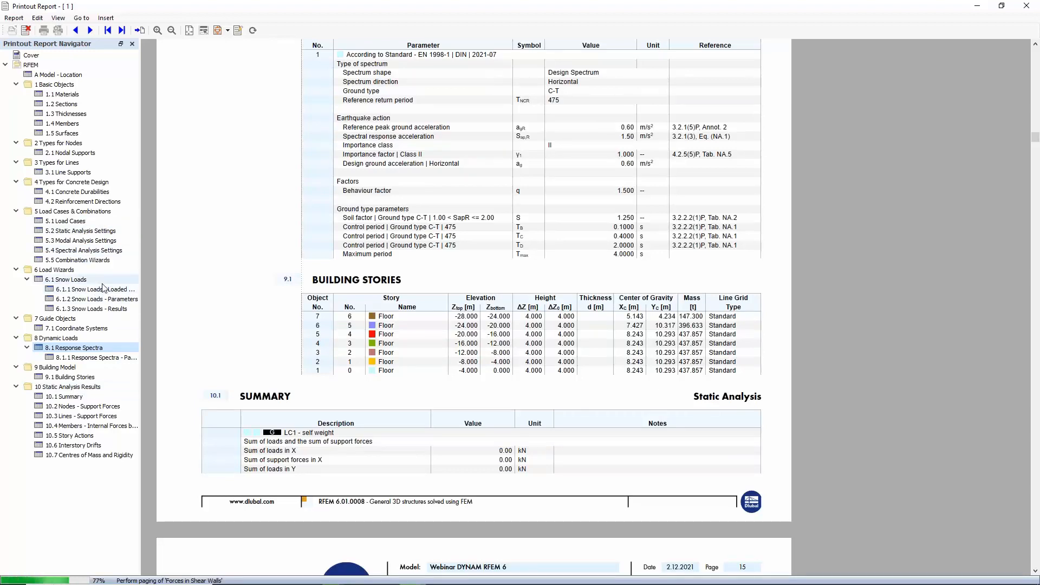
{"action": "left_click", "coordinate": [59, 222]}
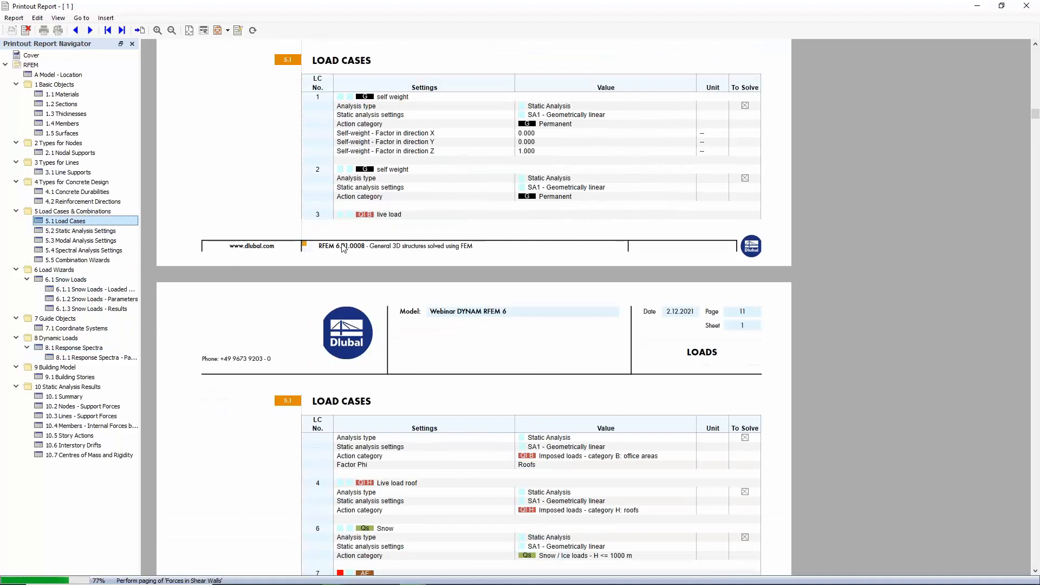
{"action": "scroll", "coordinate": [433, 197], "scroll_direction": "down", "scroll_amount": 5}
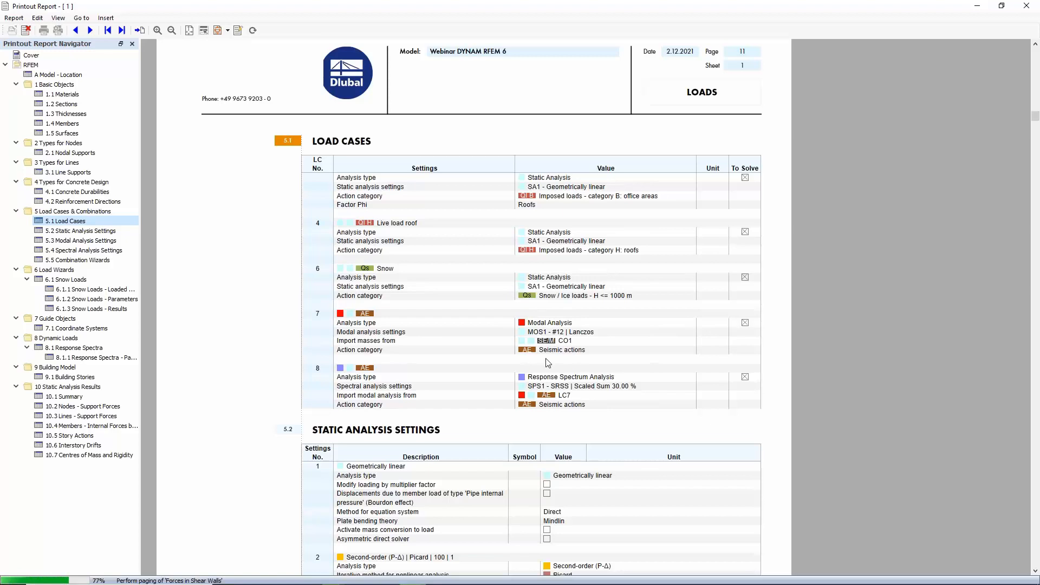
{"action": "scroll", "coordinate": [467, 368], "scroll_direction": "down", "scroll_amount": 3}
{"action": "scroll", "coordinate": [467, 369], "scroll_direction": "down", "scroll_amount": 3}
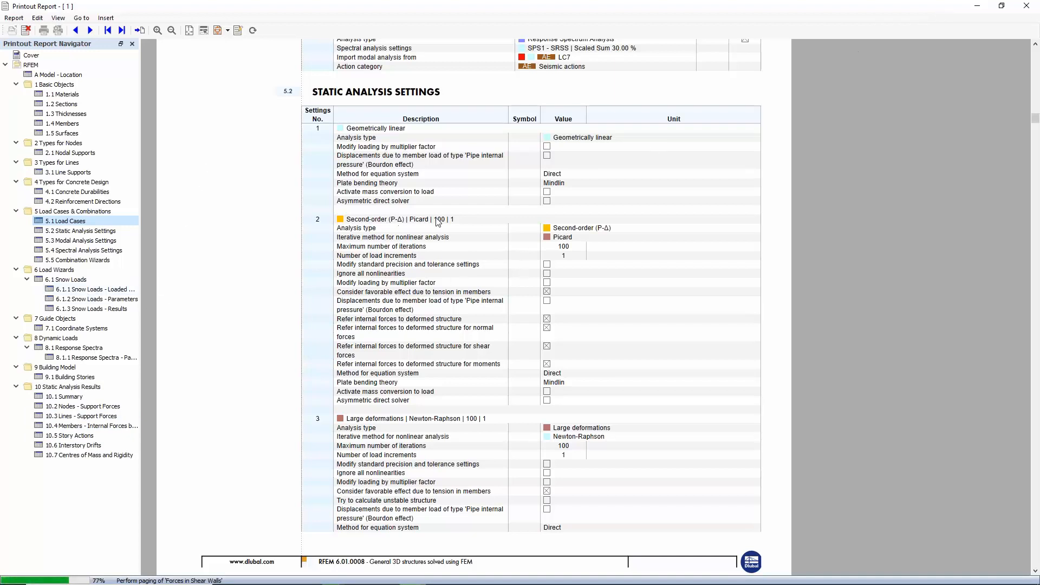
- Check the model window behind the printout report, bring the report back, and close it to return to the model
{"action": "left_click", "coordinate": [980, 11]}
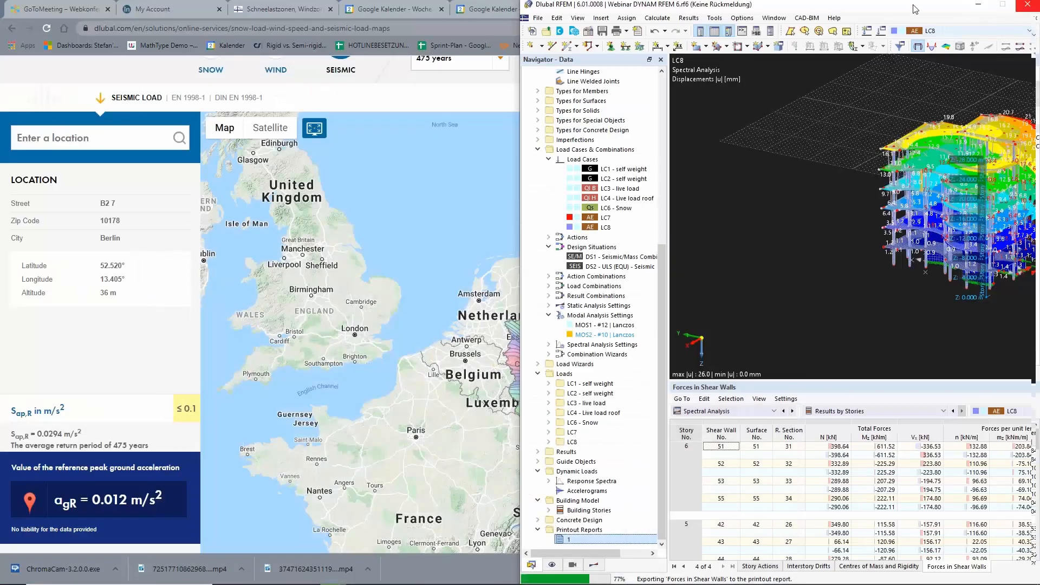
{"action": "mouse_move", "coordinate": [279, 582]}
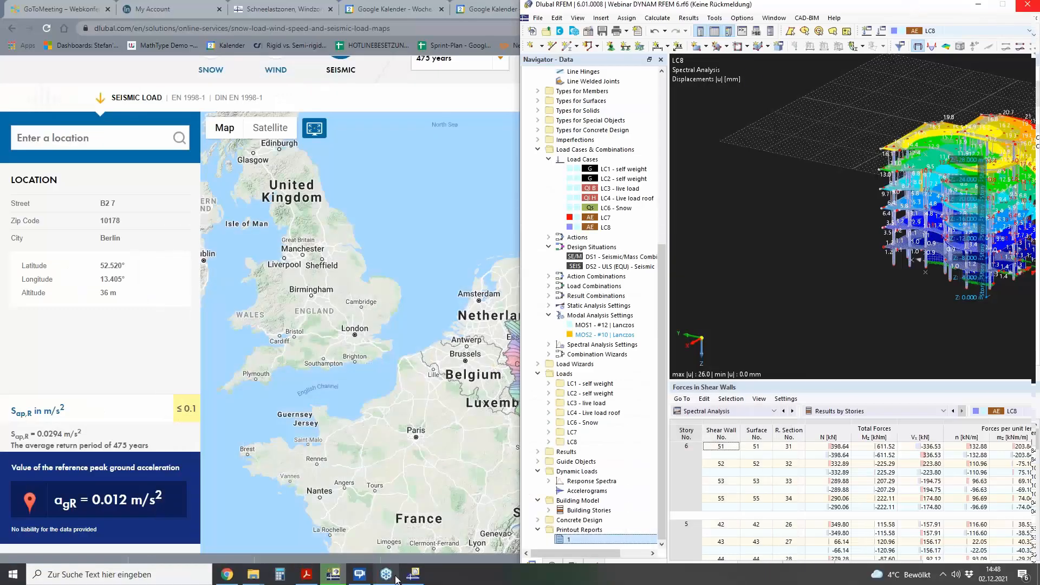
{"action": "left_click", "coordinate": [413, 576]}
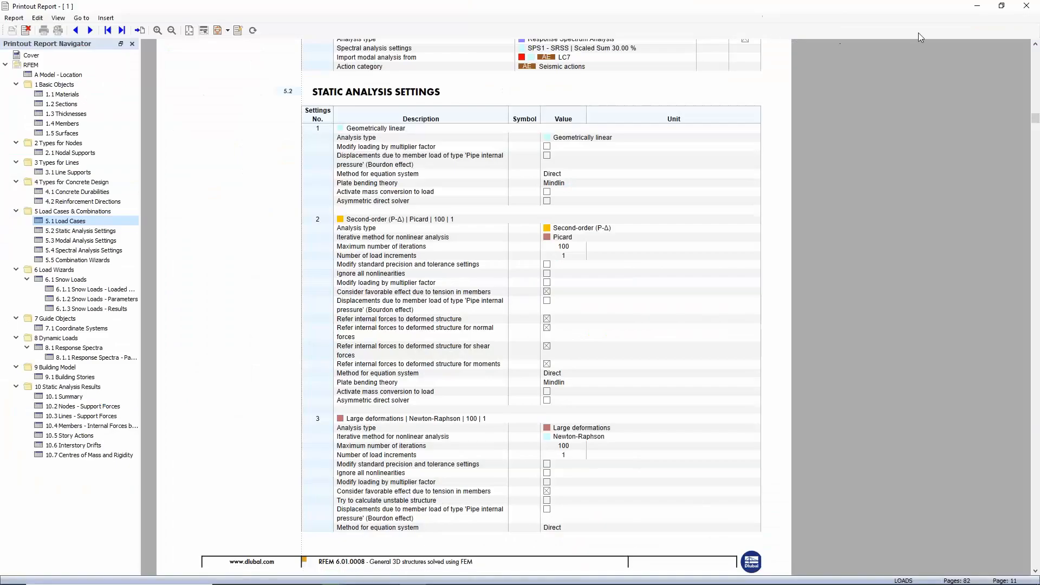
{"action": "left_click", "coordinate": [1025, 6]}
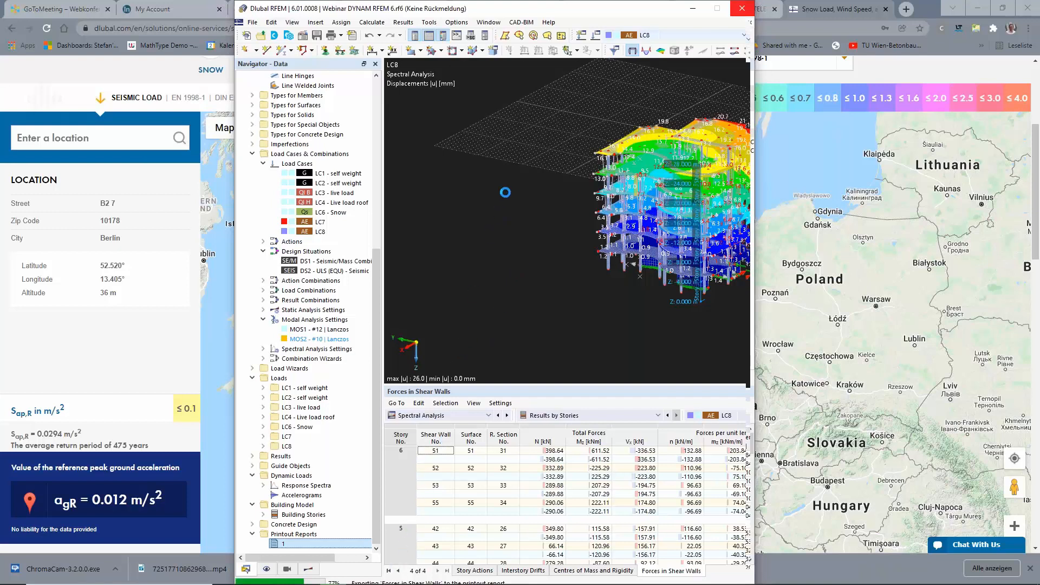
{"action": "left_click_drag", "start_coordinate": [564, 10], "coordinate": [565, 9]}
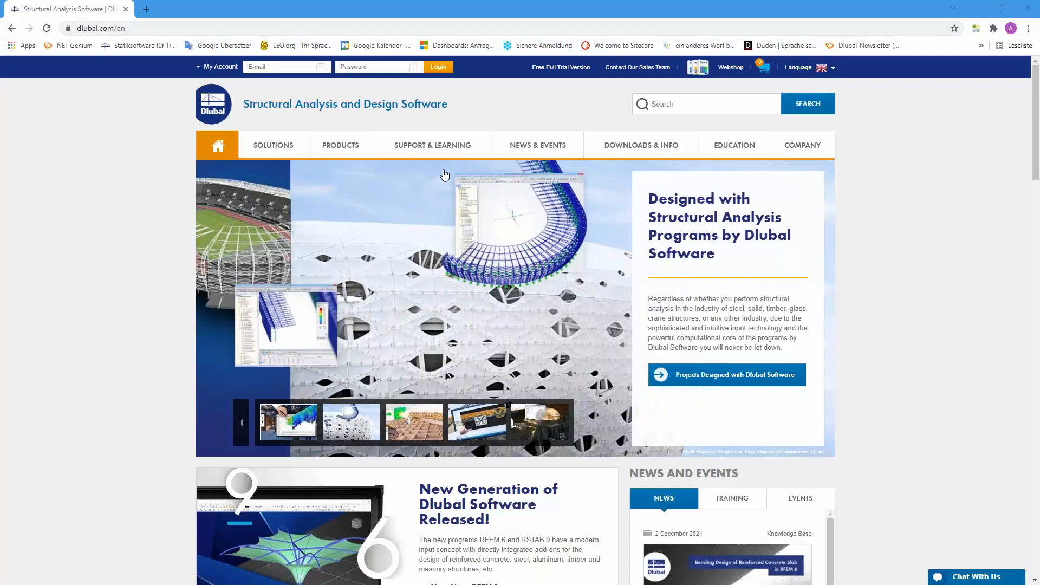
- On the Dlubal website, find the webinar Seismic Design According to Eurocode 8 in RFEM 6 and RSTAB 9 and open its page
{"action": "mouse_move", "coordinate": [542, 148]}
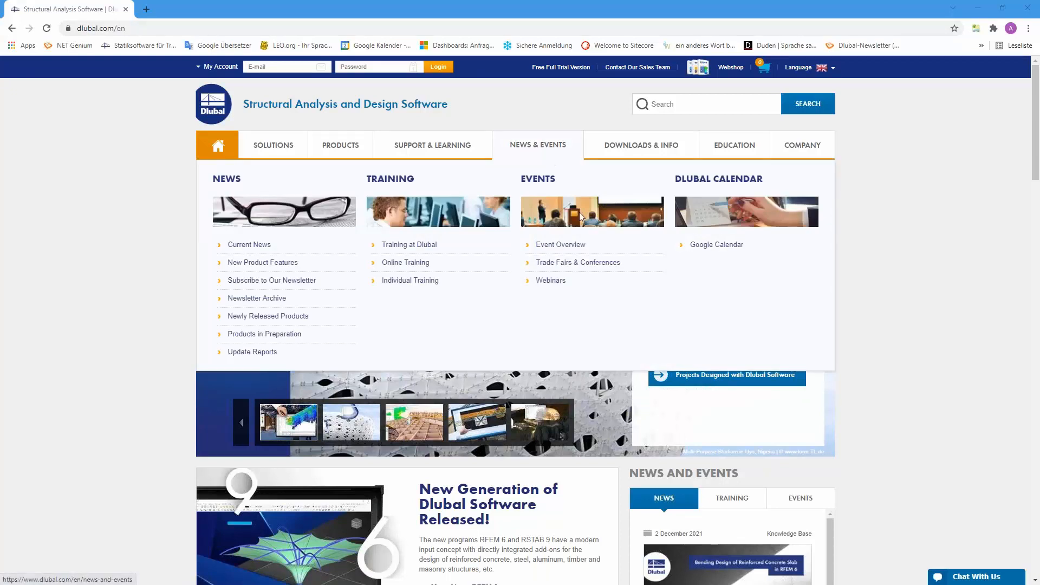
{"action": "left_click", "coordinate": [551, 281]}
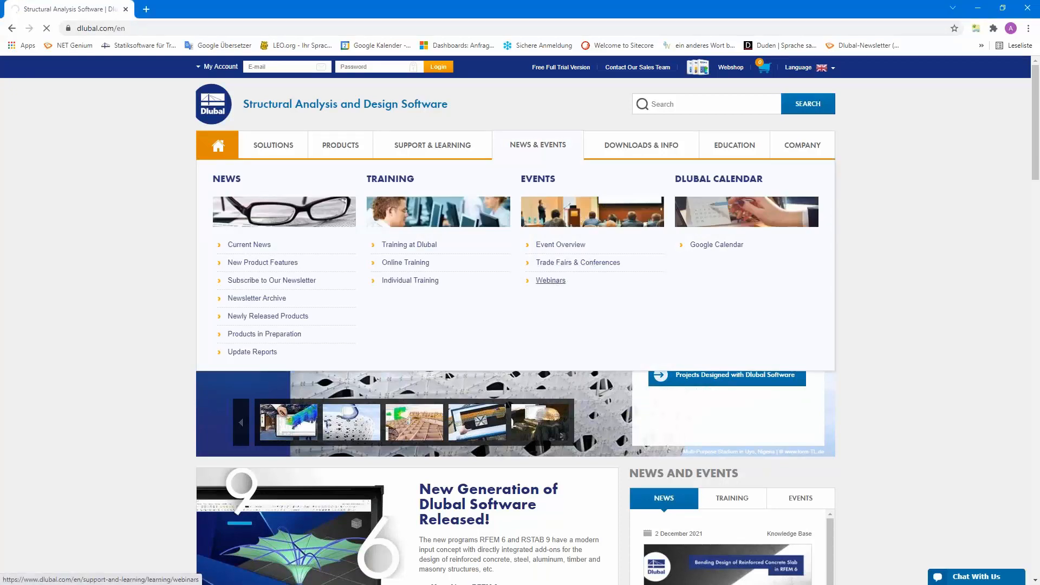
{"action": "scroll", "coordinate": [555, 144], "scroll_direction": "down", "scroll_amount": 8}
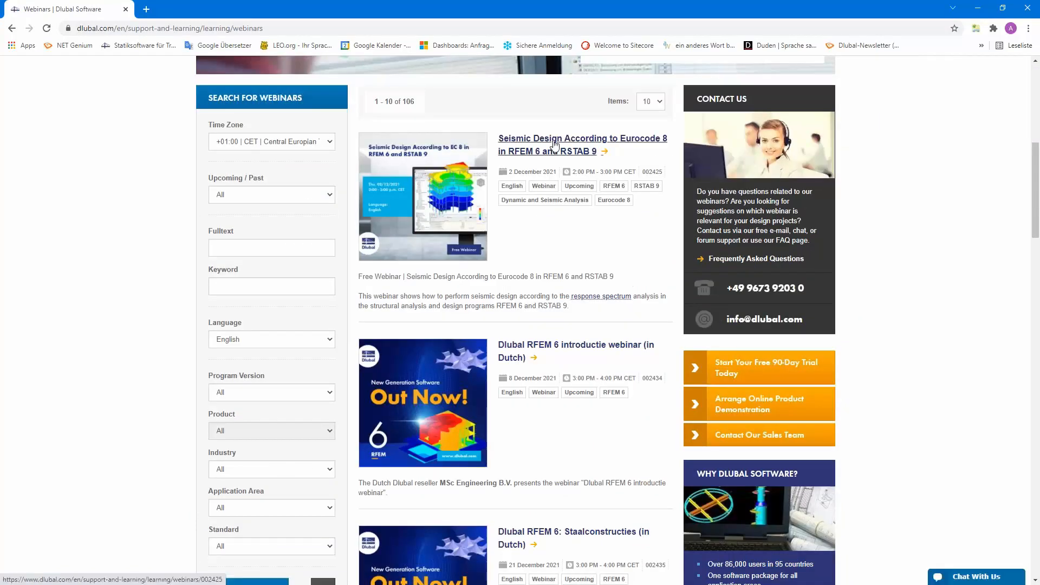
{"action": "left_click", "coordinate": [555, 144]}
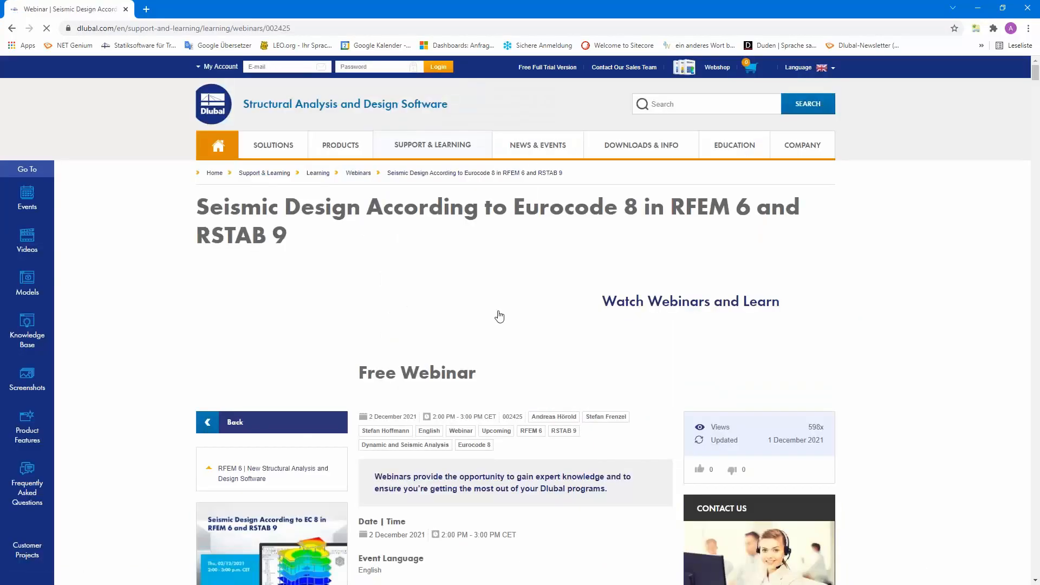
- Look through the webinar page for the presentation slides download and the Models to Download section, and return to its beginning
{"action": "scroll", "coordinate": [499, 318], "scroll_direction": "down", "scroll_amount": 4}
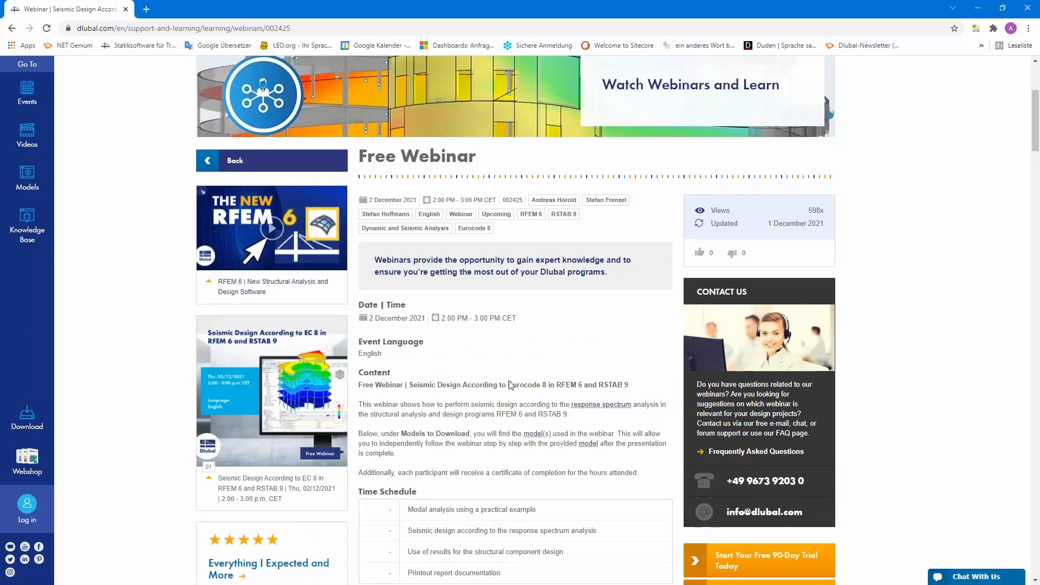
{"action": "scroll", "coordinate": [508, 383], "scroll_direction": "down", "scroll_amount": 14}
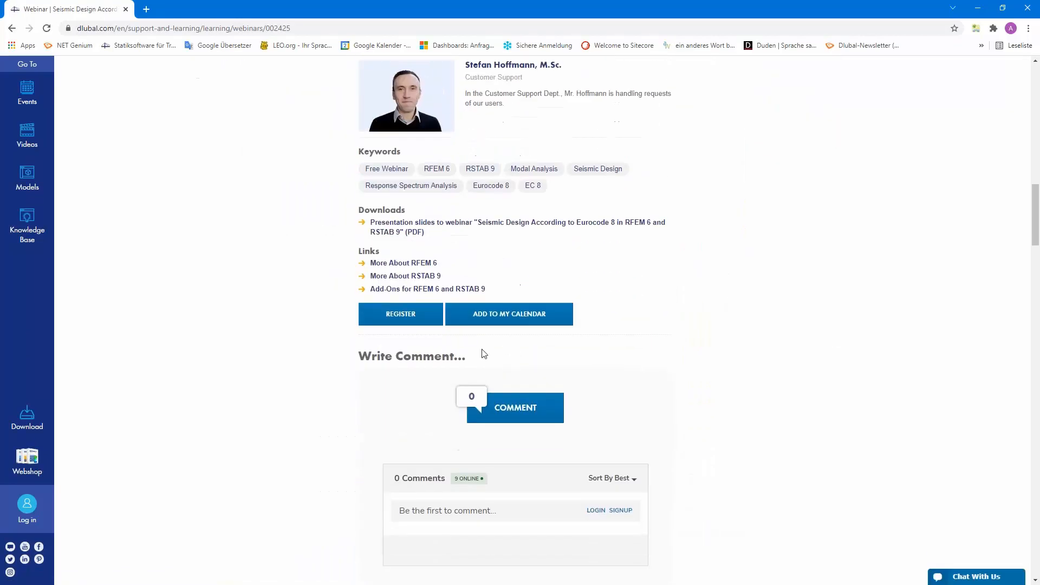
{"action": "scroll", "coordinate": [407, 313], "scroll_direction": "down", "scroll_amount": 6}
{"action": "scroll", "coordinate": [287, 302], "scroll_direction": "down", "scroll_amount": 14}
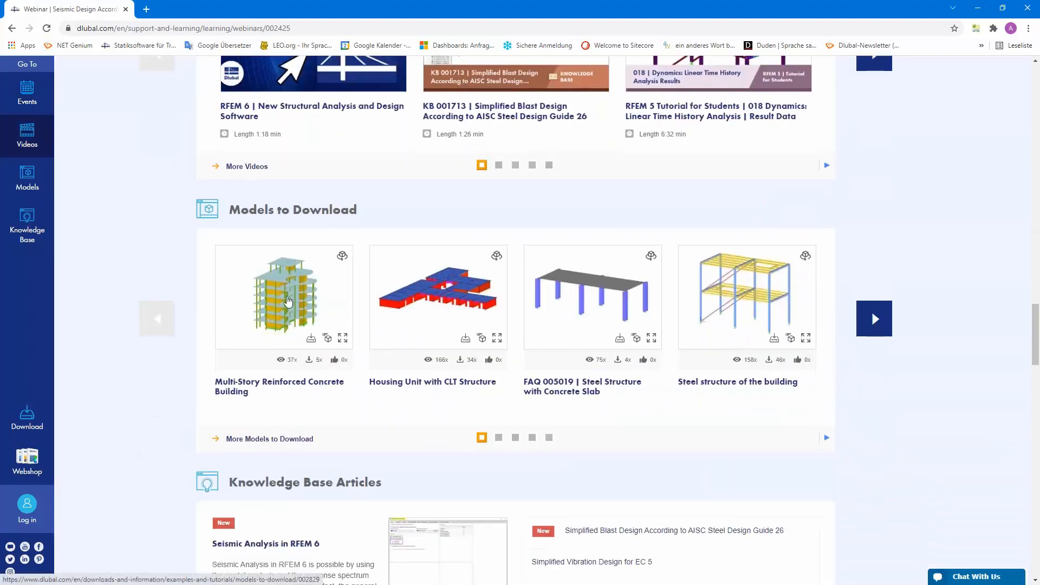
{"action": "scroll", "coordinate": [287, 302], "scroll_direction": "up", "scroll_amount": 9}
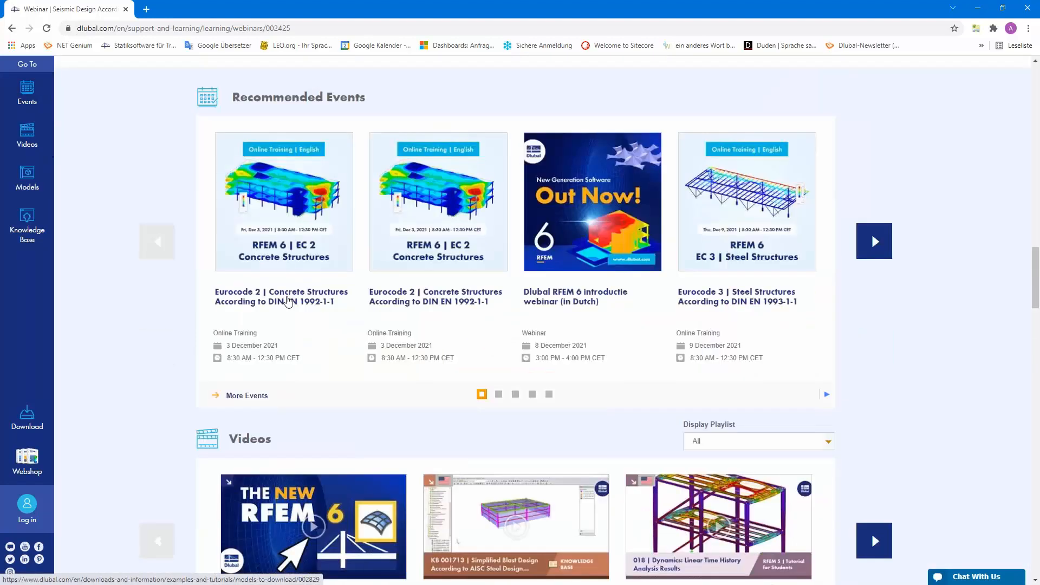
{"action": "scroll", "coordinate": [287, 301], "scroll_direction": "up", "scroll_amount": 20}
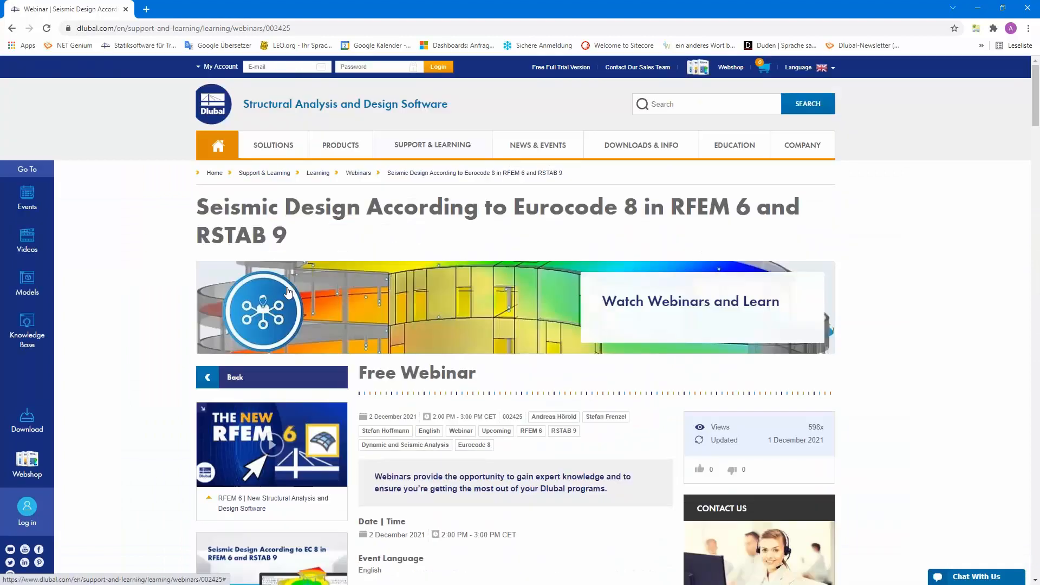